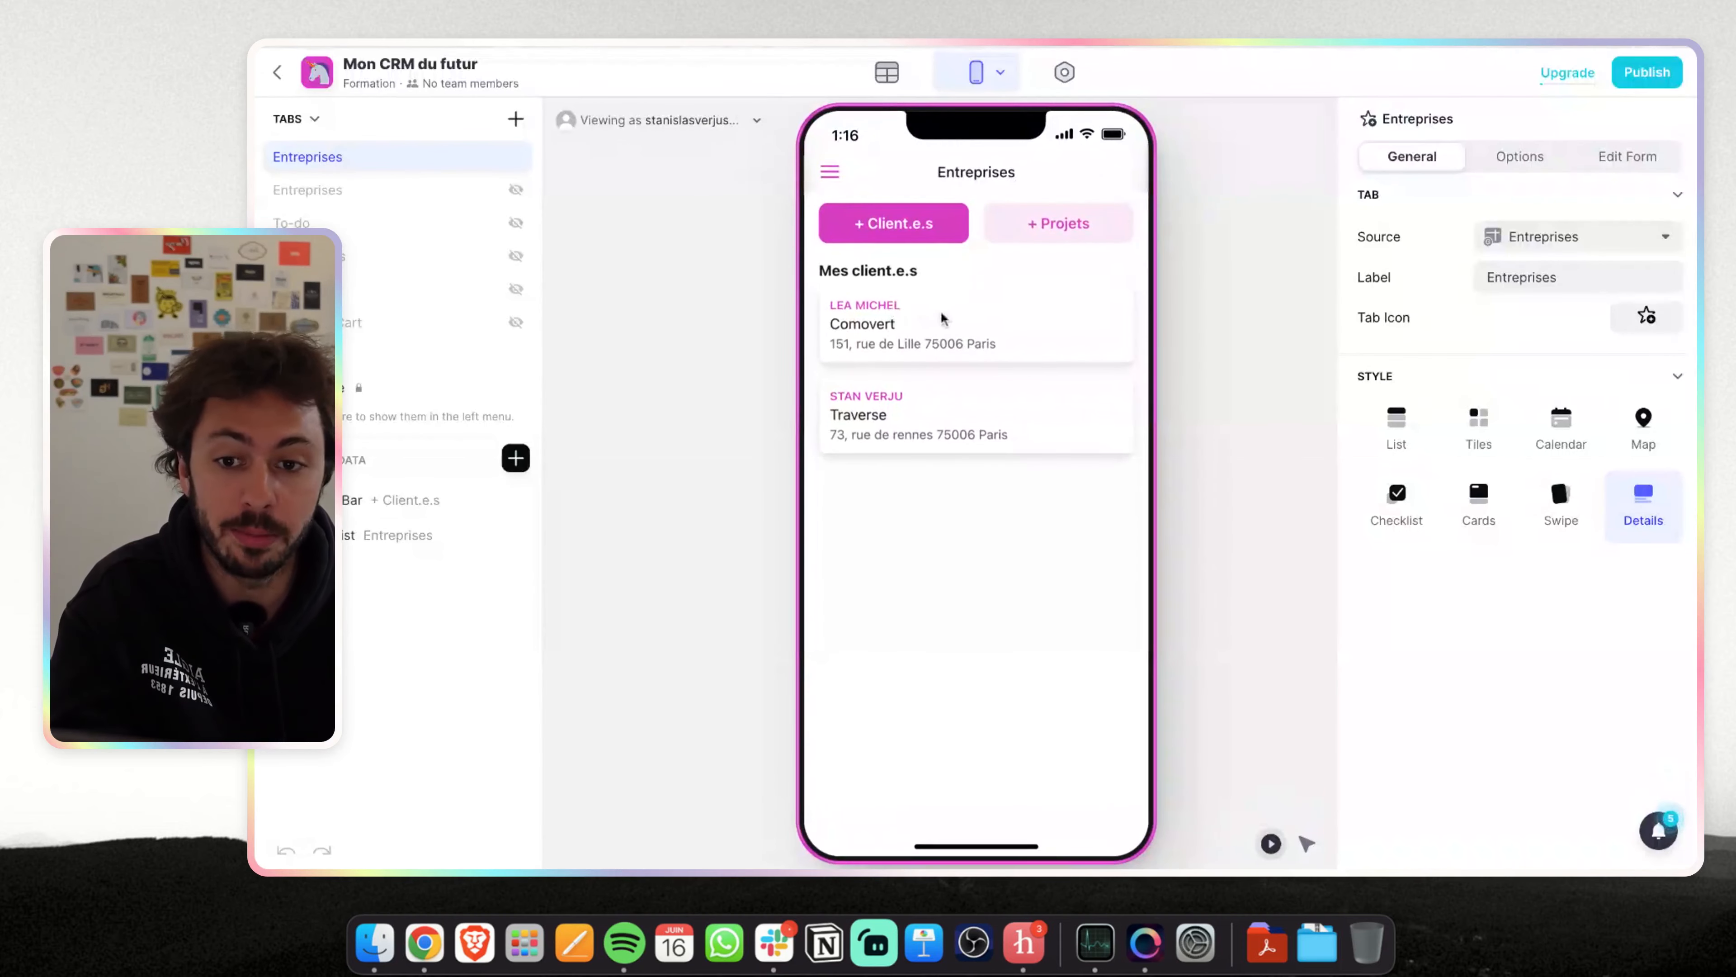
Browse the CRM app from the Comovert client to its Formation Glide project and the to-do "Réaliser les vidéos Airtable"
{"action": "left_click", "coordinate": [942, 319]}
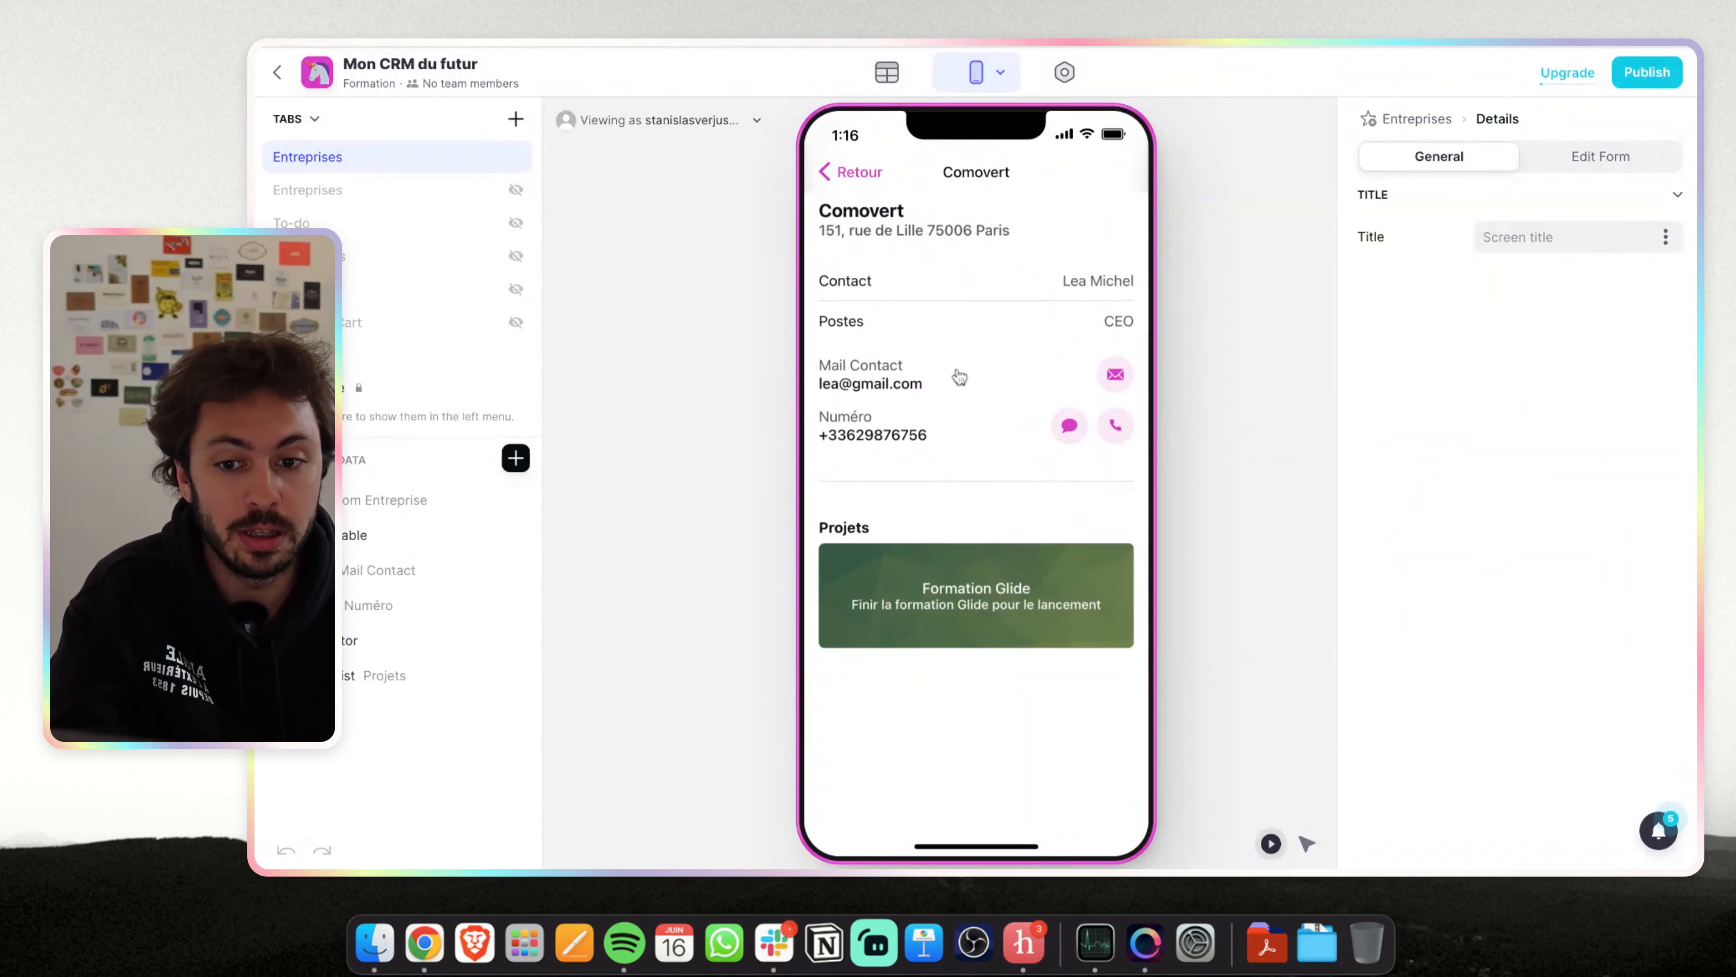
{"action": "left_click", "coordinate": [920, 591]}
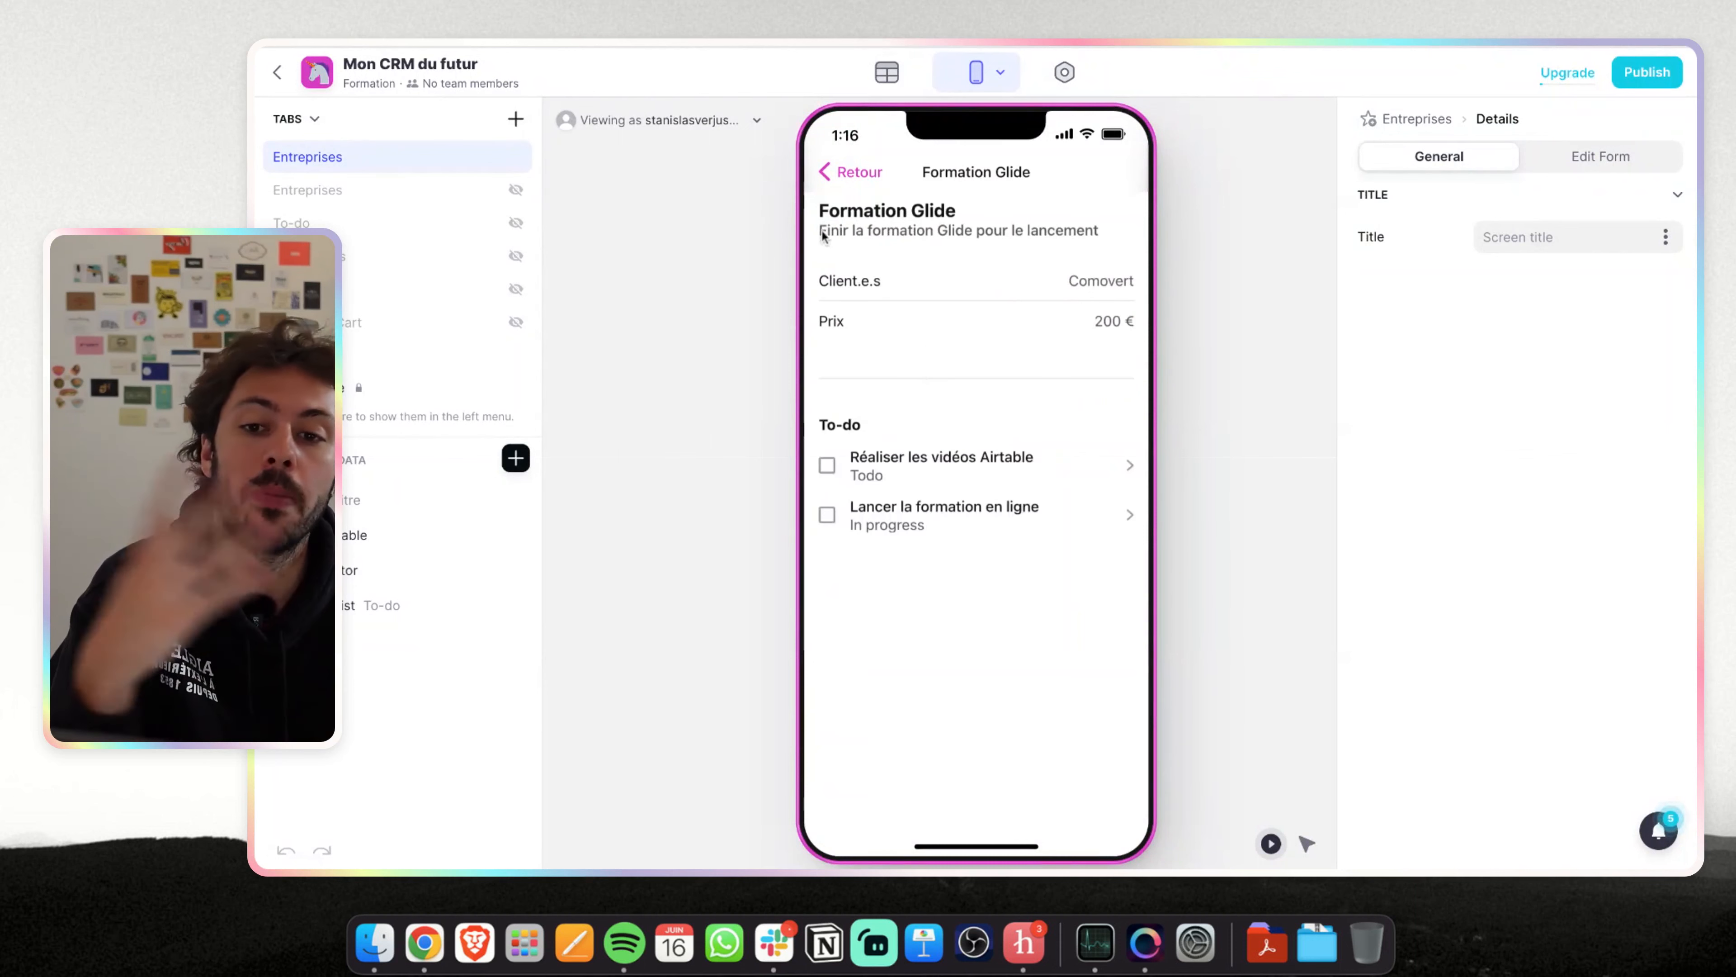
{"action": "left_click", "coordinate": [892, 463]}
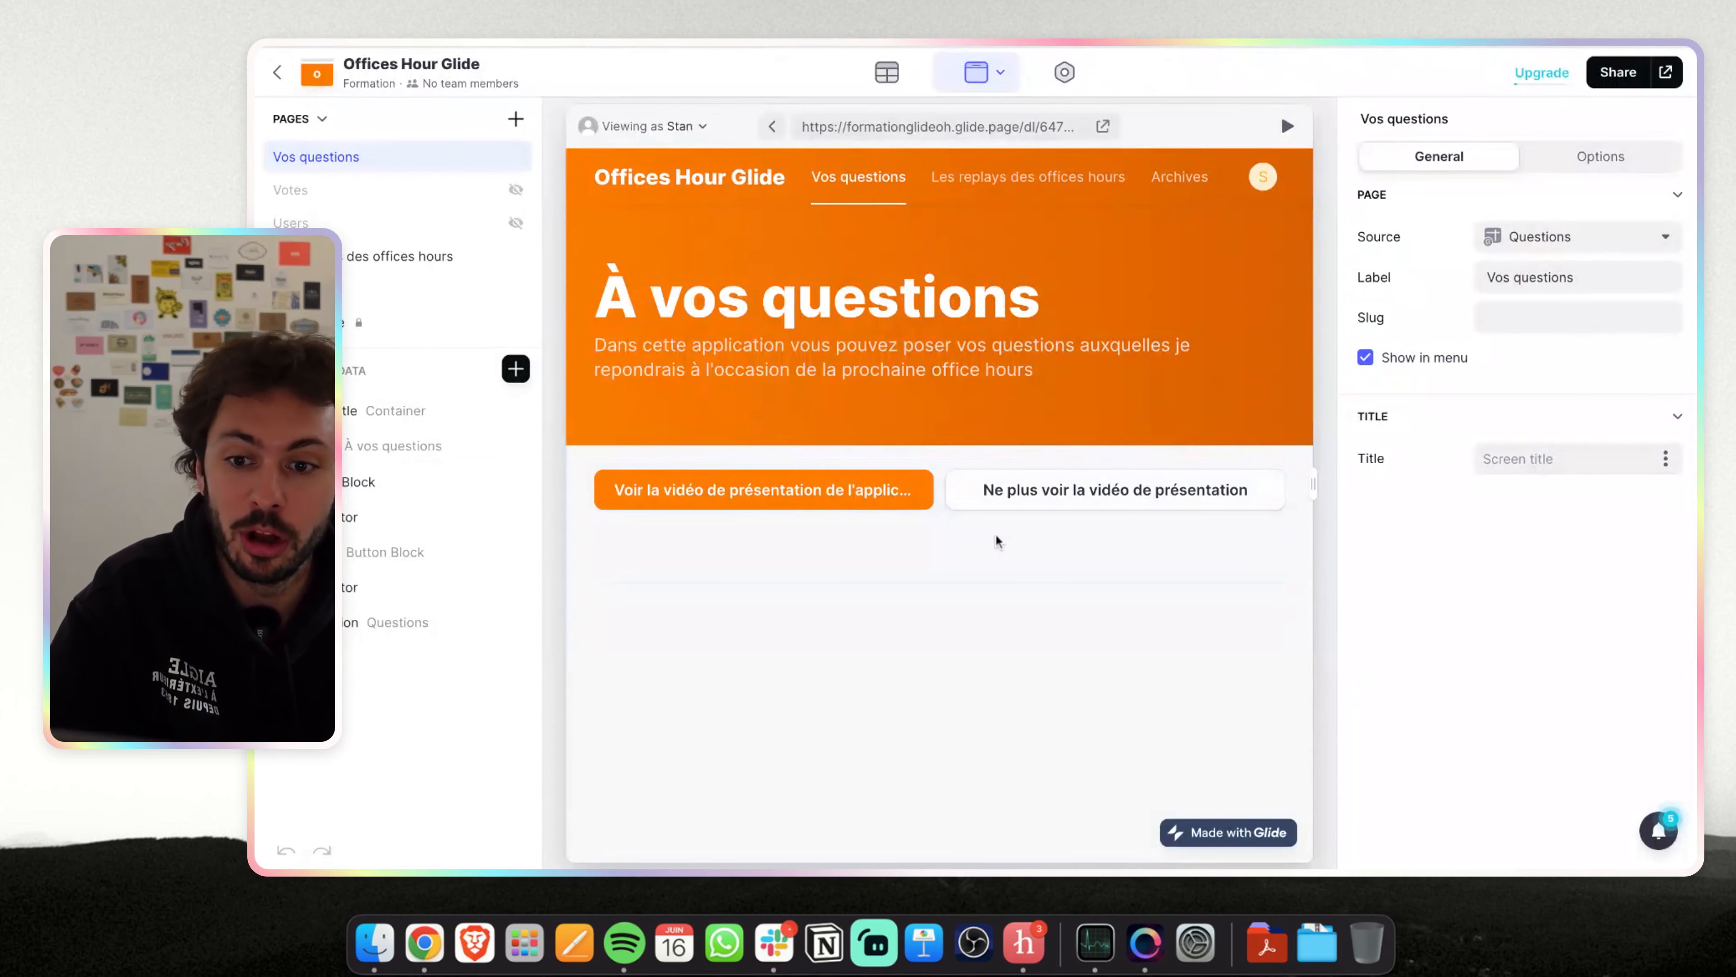
Explore the Offices Hour Glide app's presentation video, replays and archives pages, ending on Vos questions
{"action": "left_click", "coordinate": [869, 489]}
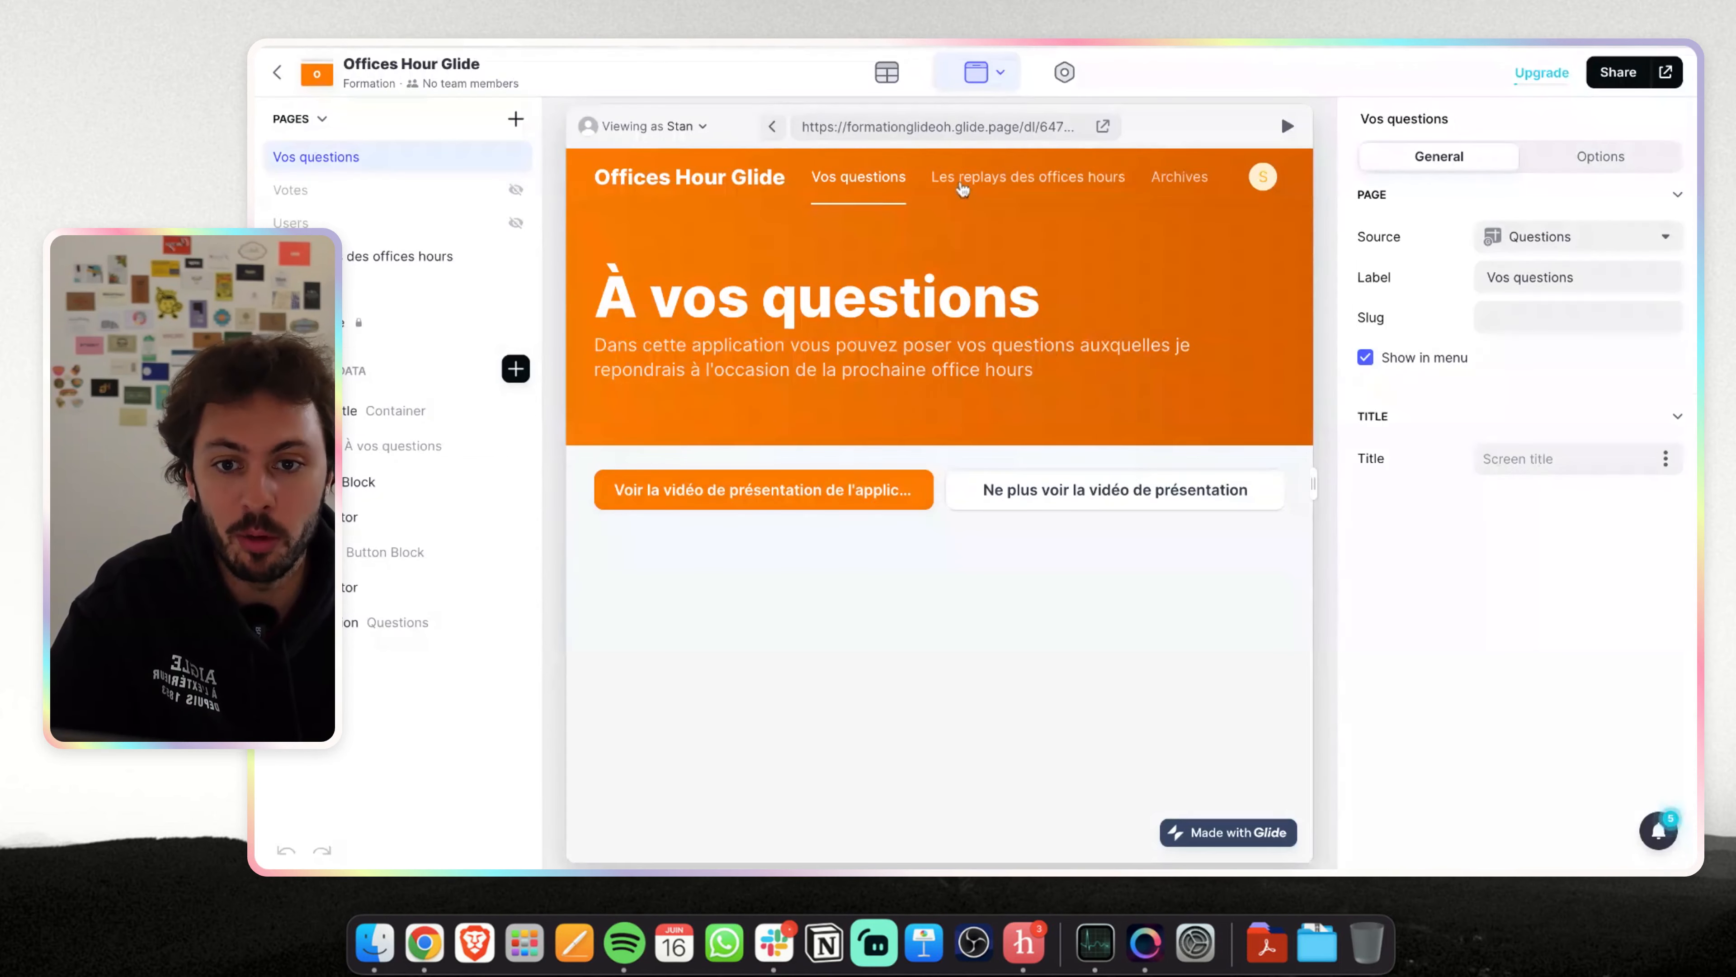
{"action": "left_click", "coordinate": [962, 183]}
{"action": "left_click", "coordinate": [1174, 197]}
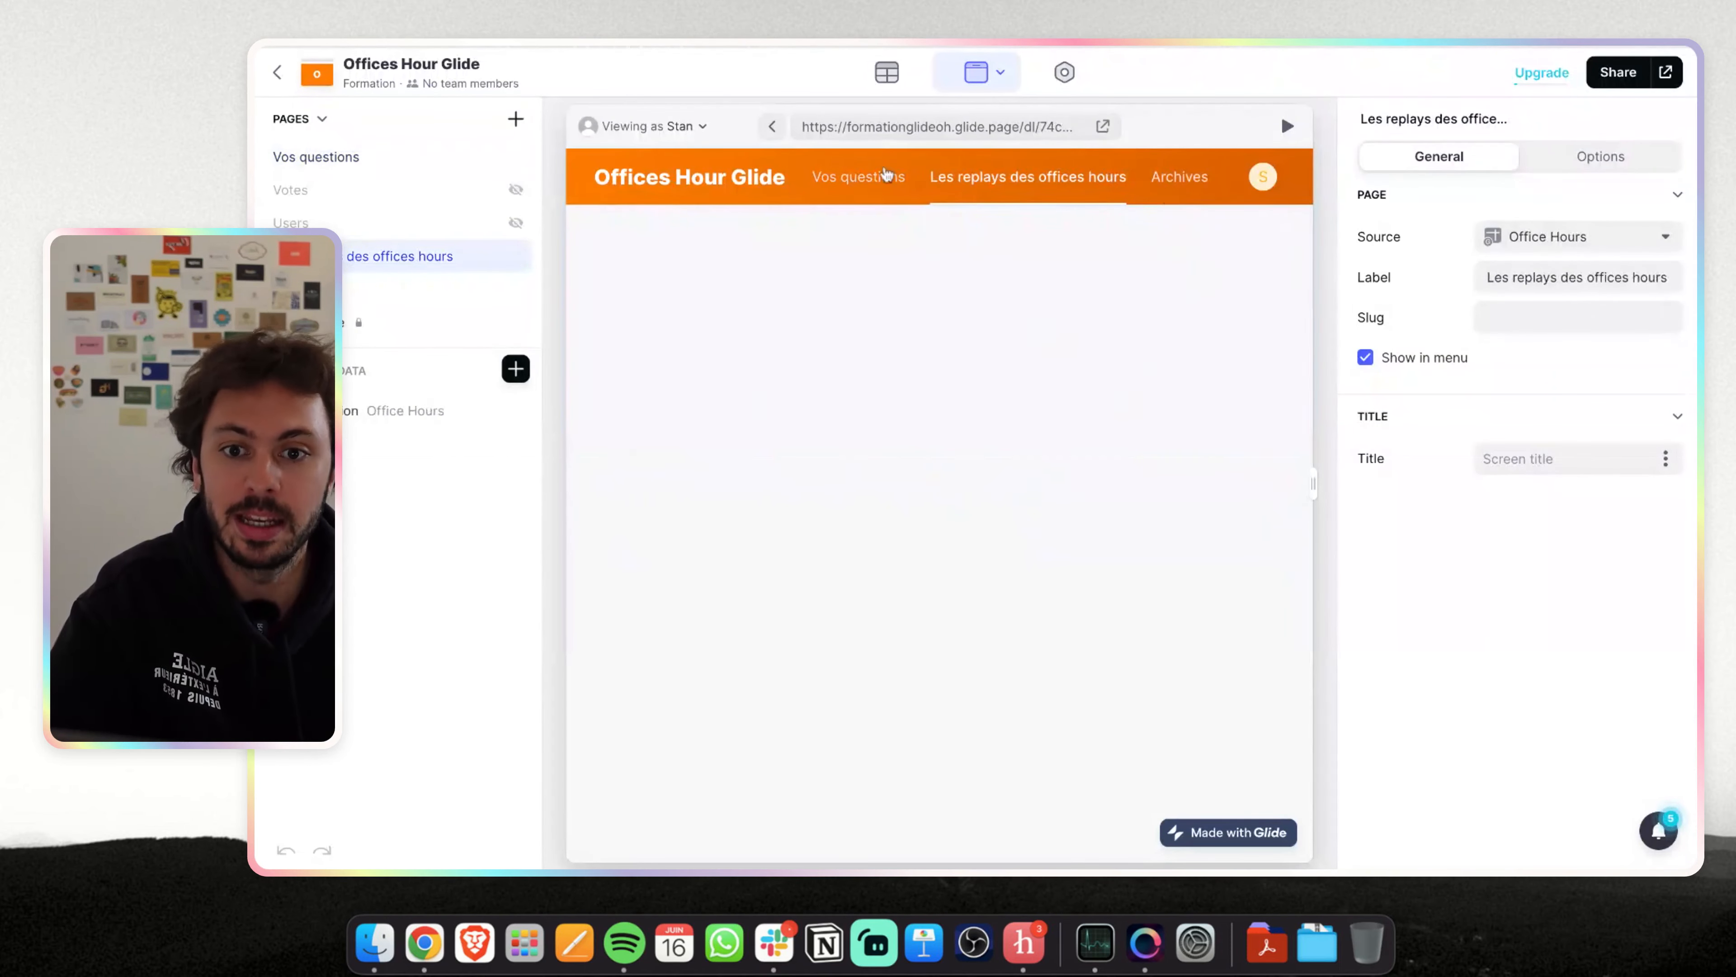
{"action": "left_click", "coordinate": [866, 179]}
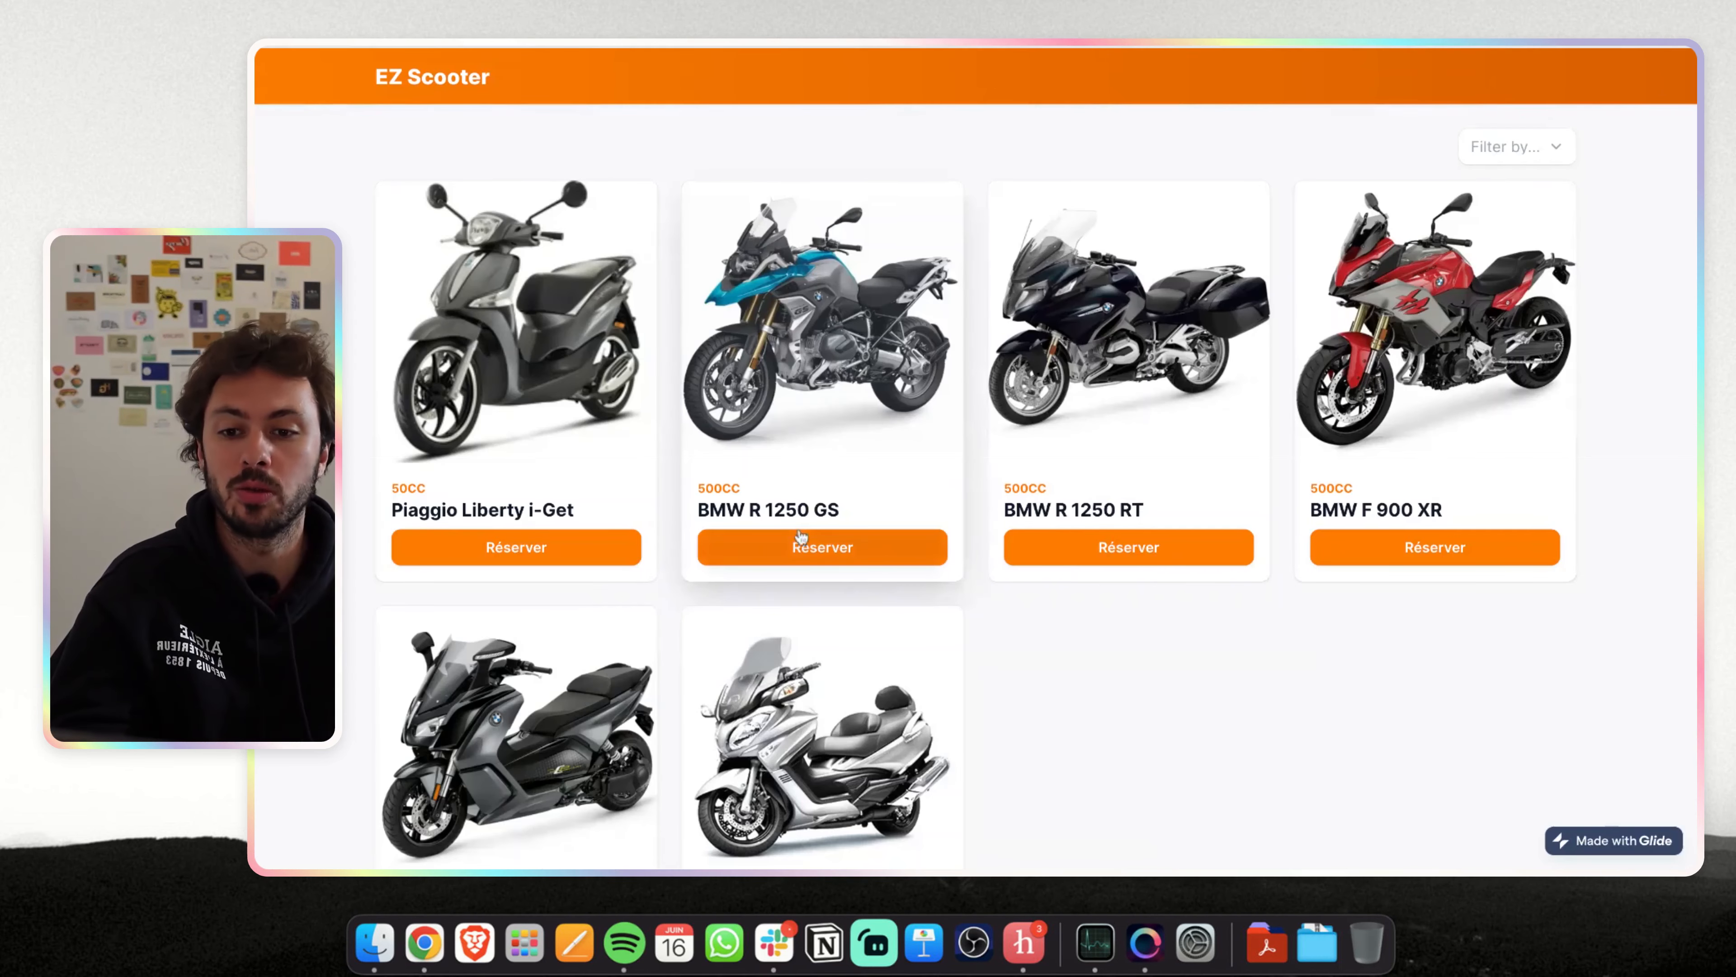
View the BMW R 1250 GS details page in the EZ Scooter app and read through it
{"action": "left_click", "coordinate": [801, 539]}
{"action": "scroll", "coordinate": [1121, 511], "scroll_direction": "down", "scroll_amount": 3}
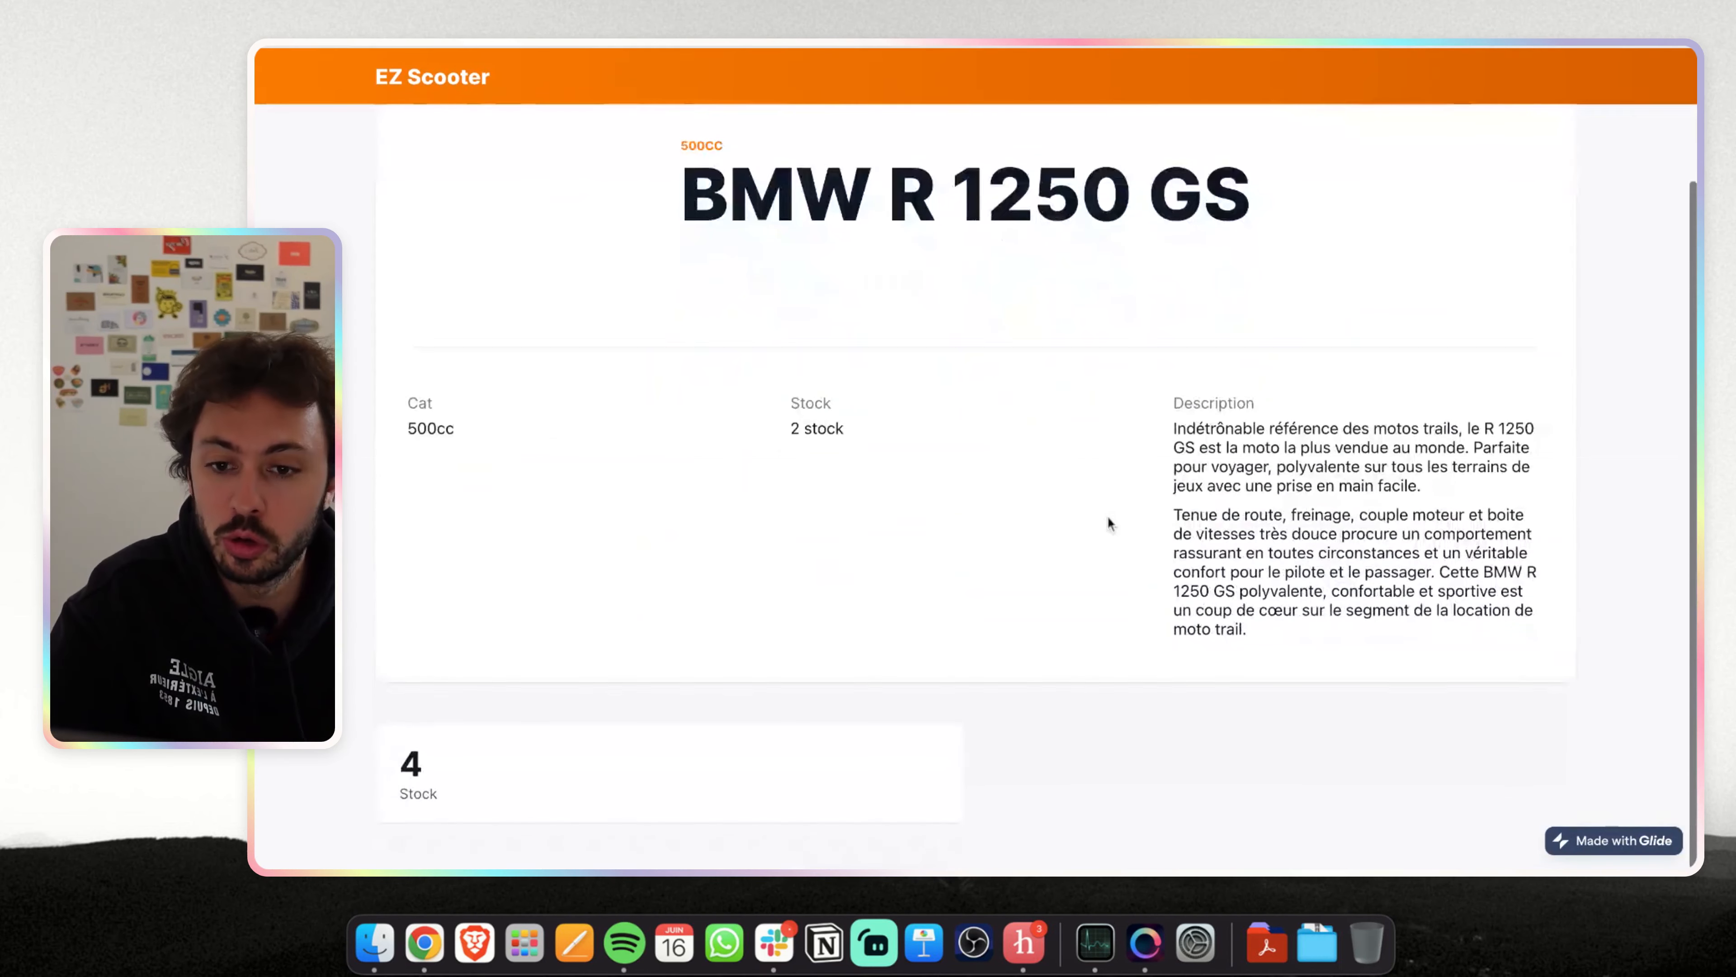
{"action": "scroll", "coordinate": [1141, 341], "scroll_direction": "up", "scroll_amount": 4}
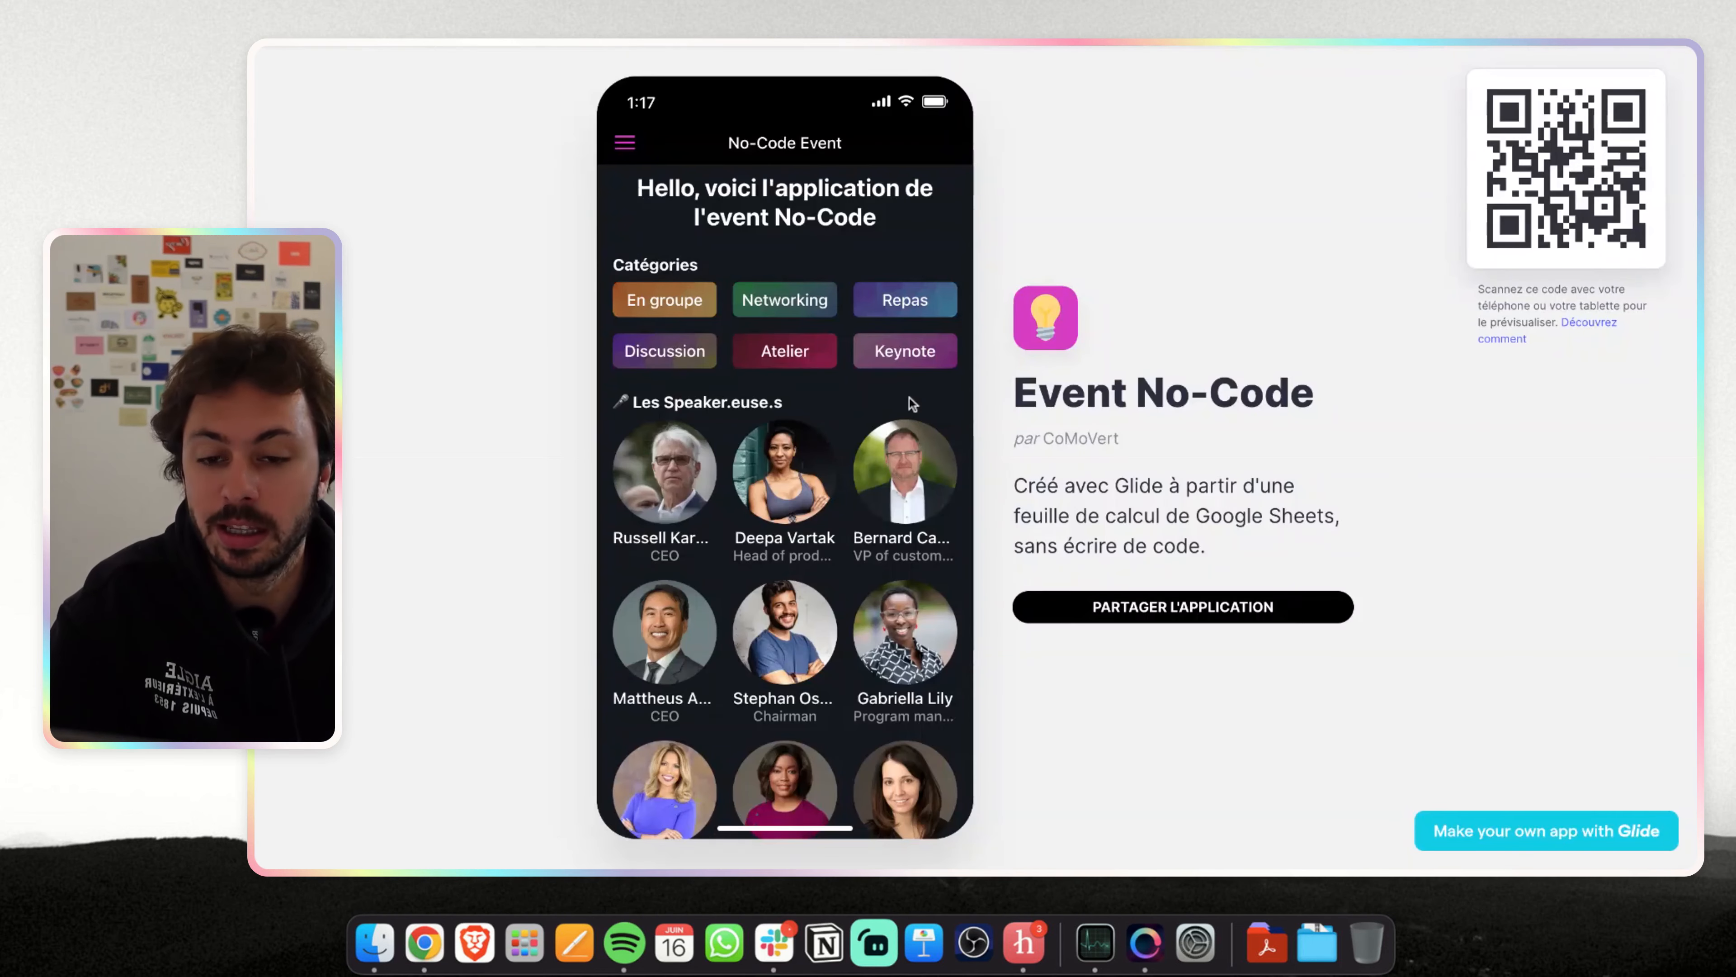
Look through the Event No-Code app's home screen and the sushi app's product list, including the Maki product
{"action": "scroll", "coordinate": [912, 403], "scroll_direction": "down", "scroll_amount": 5}
{"action": "scroll", "coordinate": [912, 403], "scroll_direction": "up", "scroll_amount": 5}
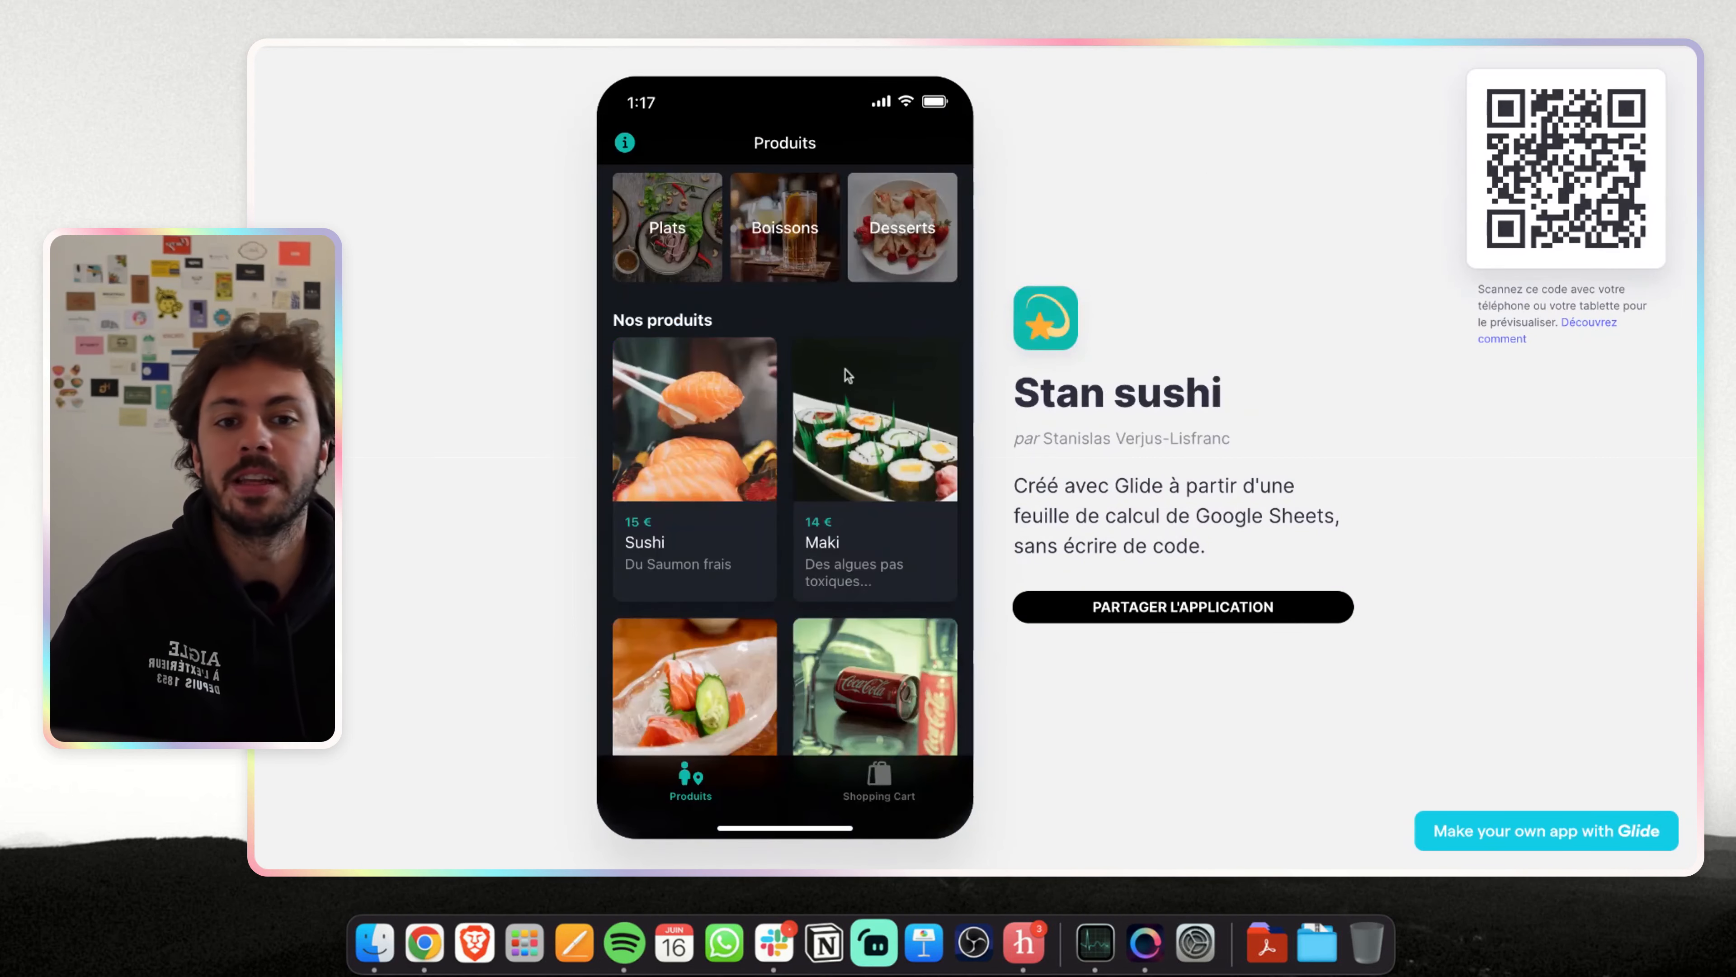
{"action": "scroll", "coordinate": [840, 374], "scroll_direction": "down", "scroll_amount": 5}
{"action": "scroll", "coordinate": [839, 374], "scroll_direction": "up", "scroll_amount": 5}
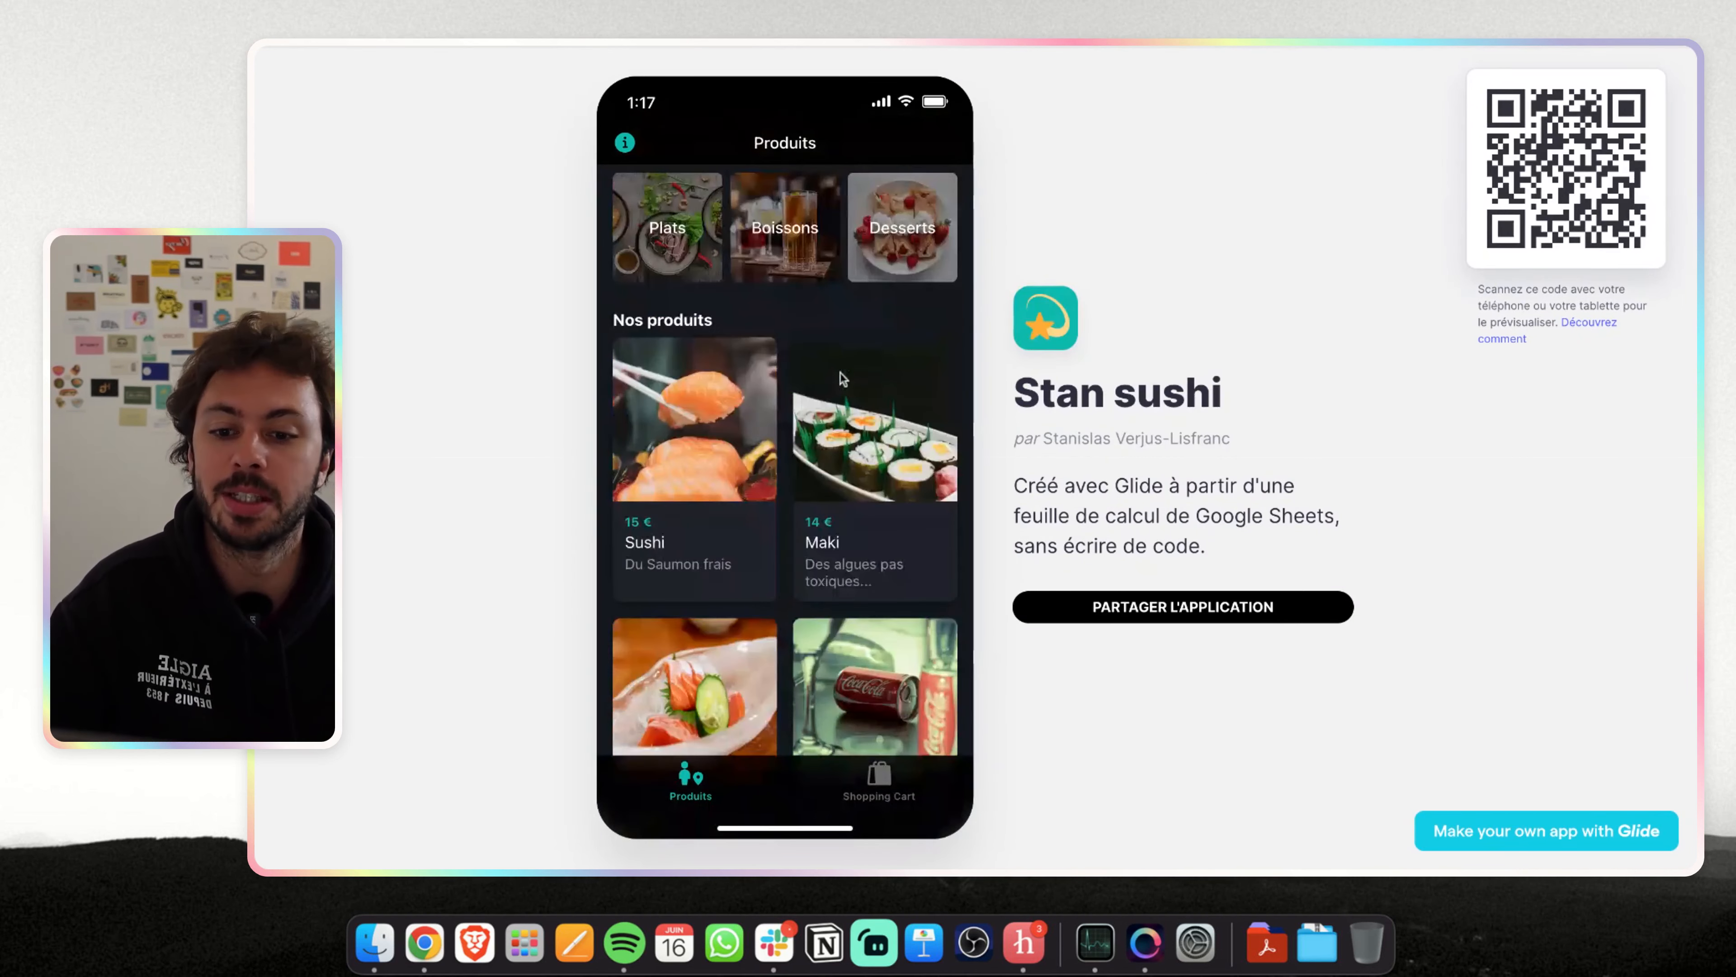
{"action": "left_click", "coordinate": [844, 438]}
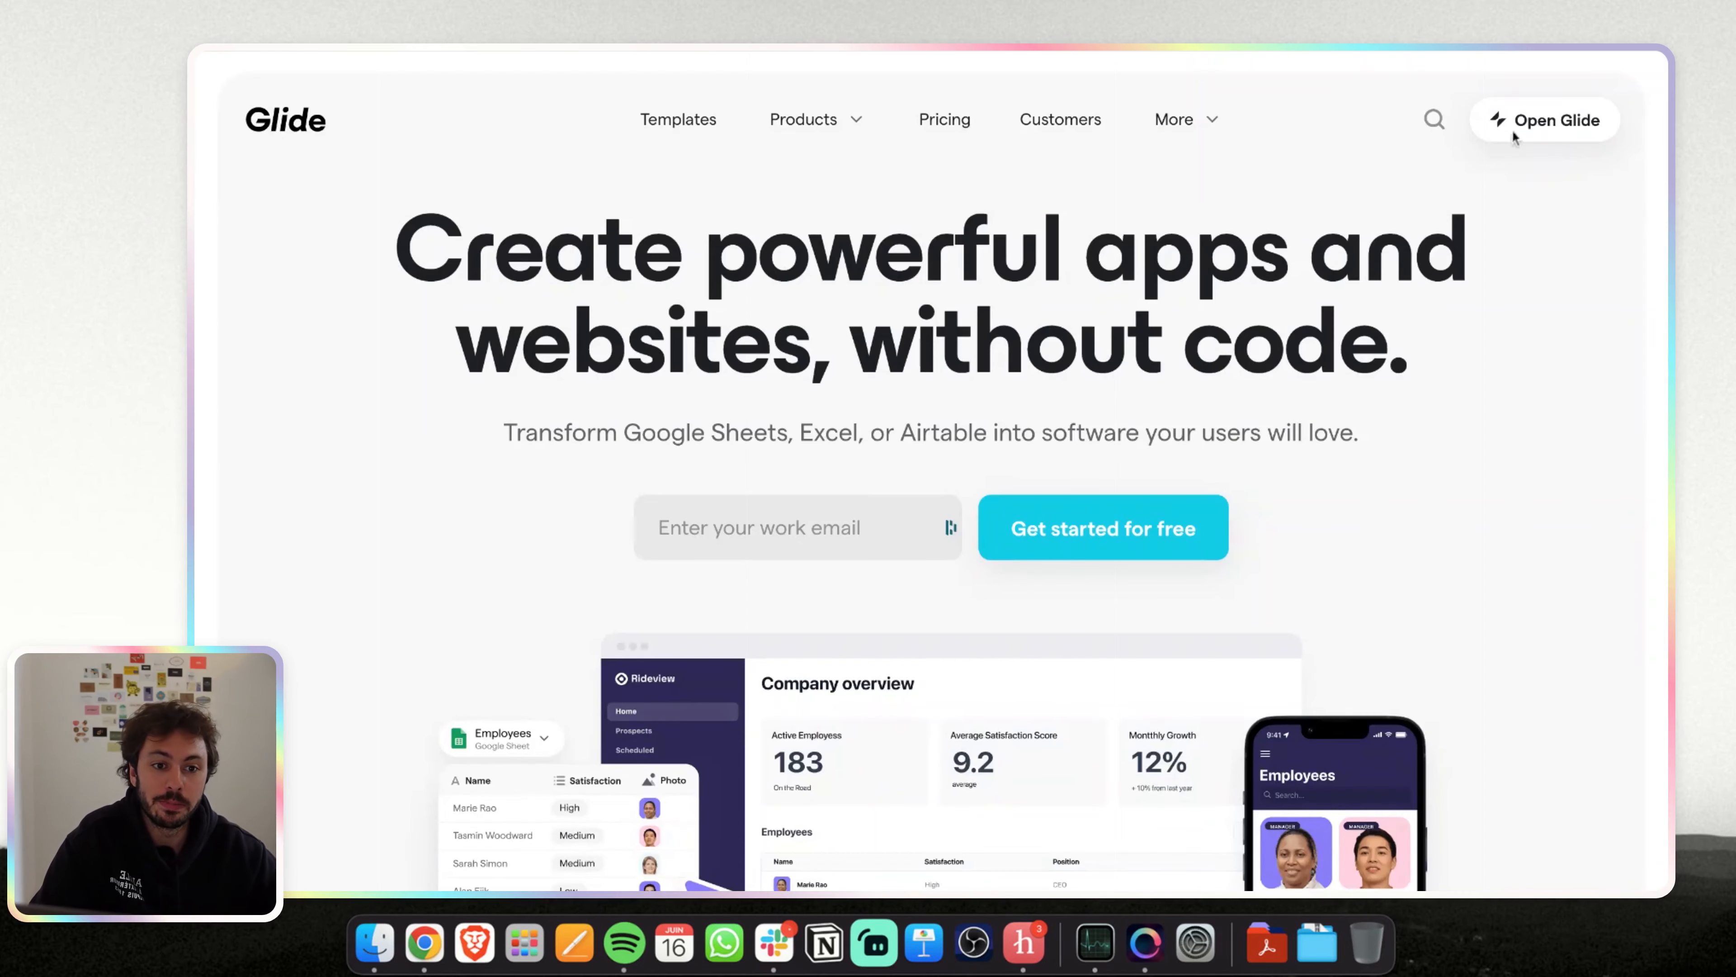
Open Glide from its home page and look through the existing My Apps projects
{"action": "left_click", "coordinate": [1538, 140]}
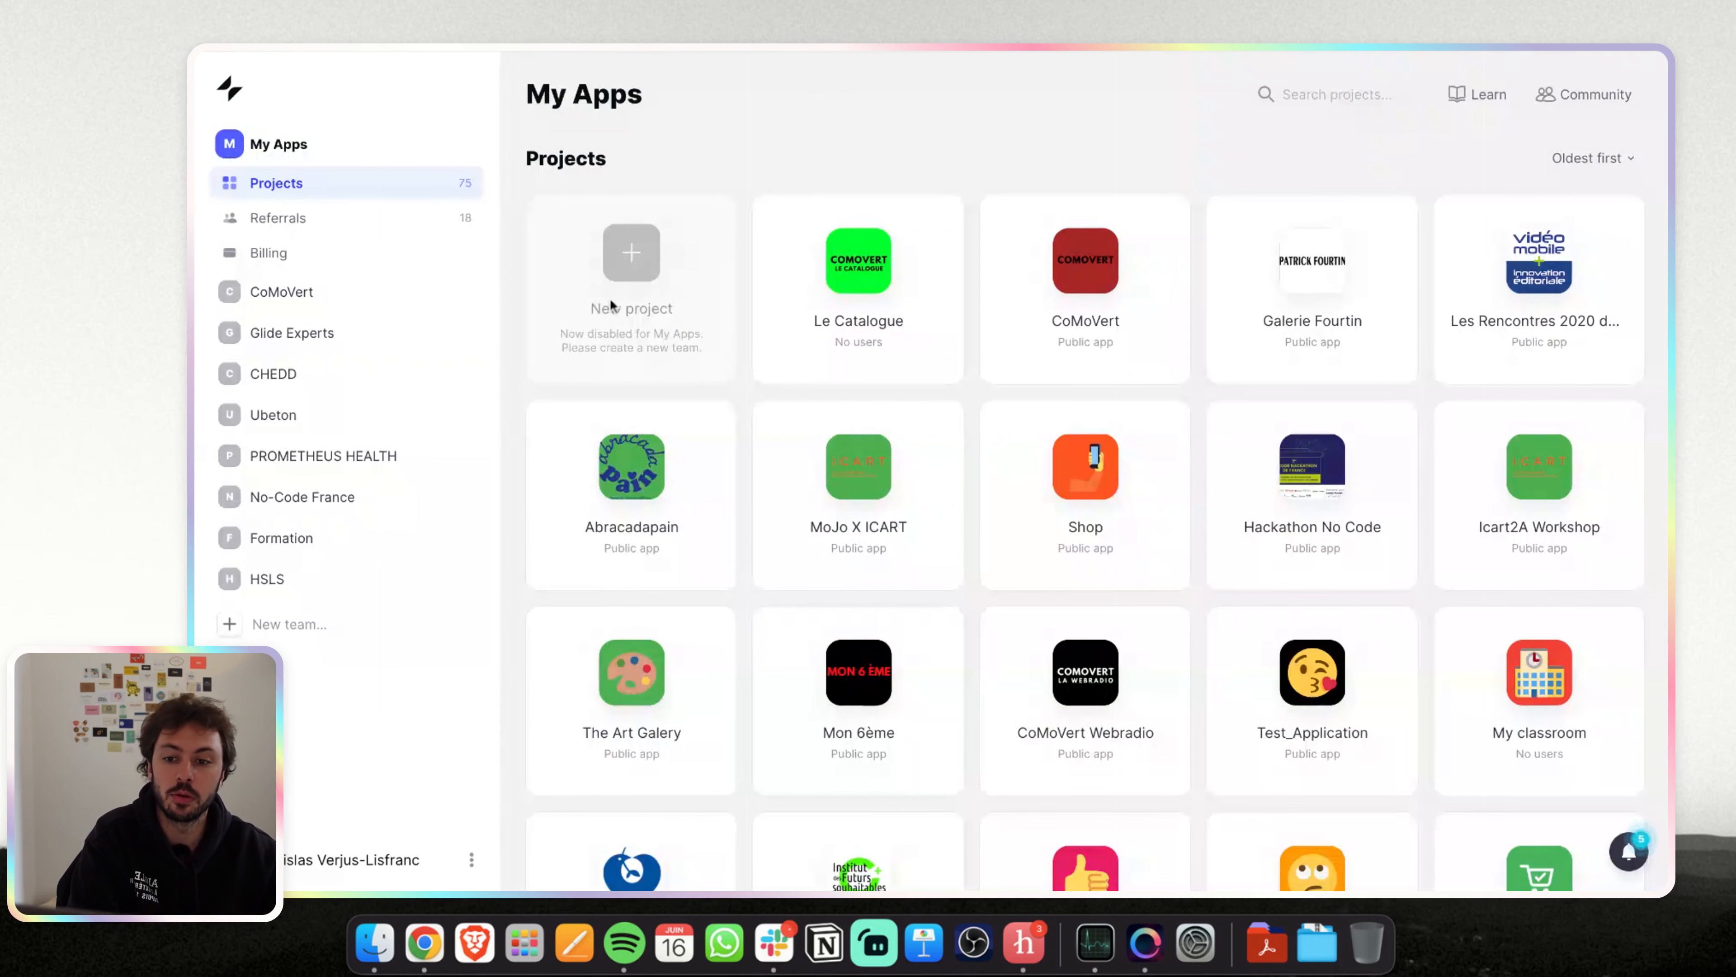
{"action": "scroll", "coordinate": [589, 336], "scroll_direction": "down", "scroll_amount": 10}
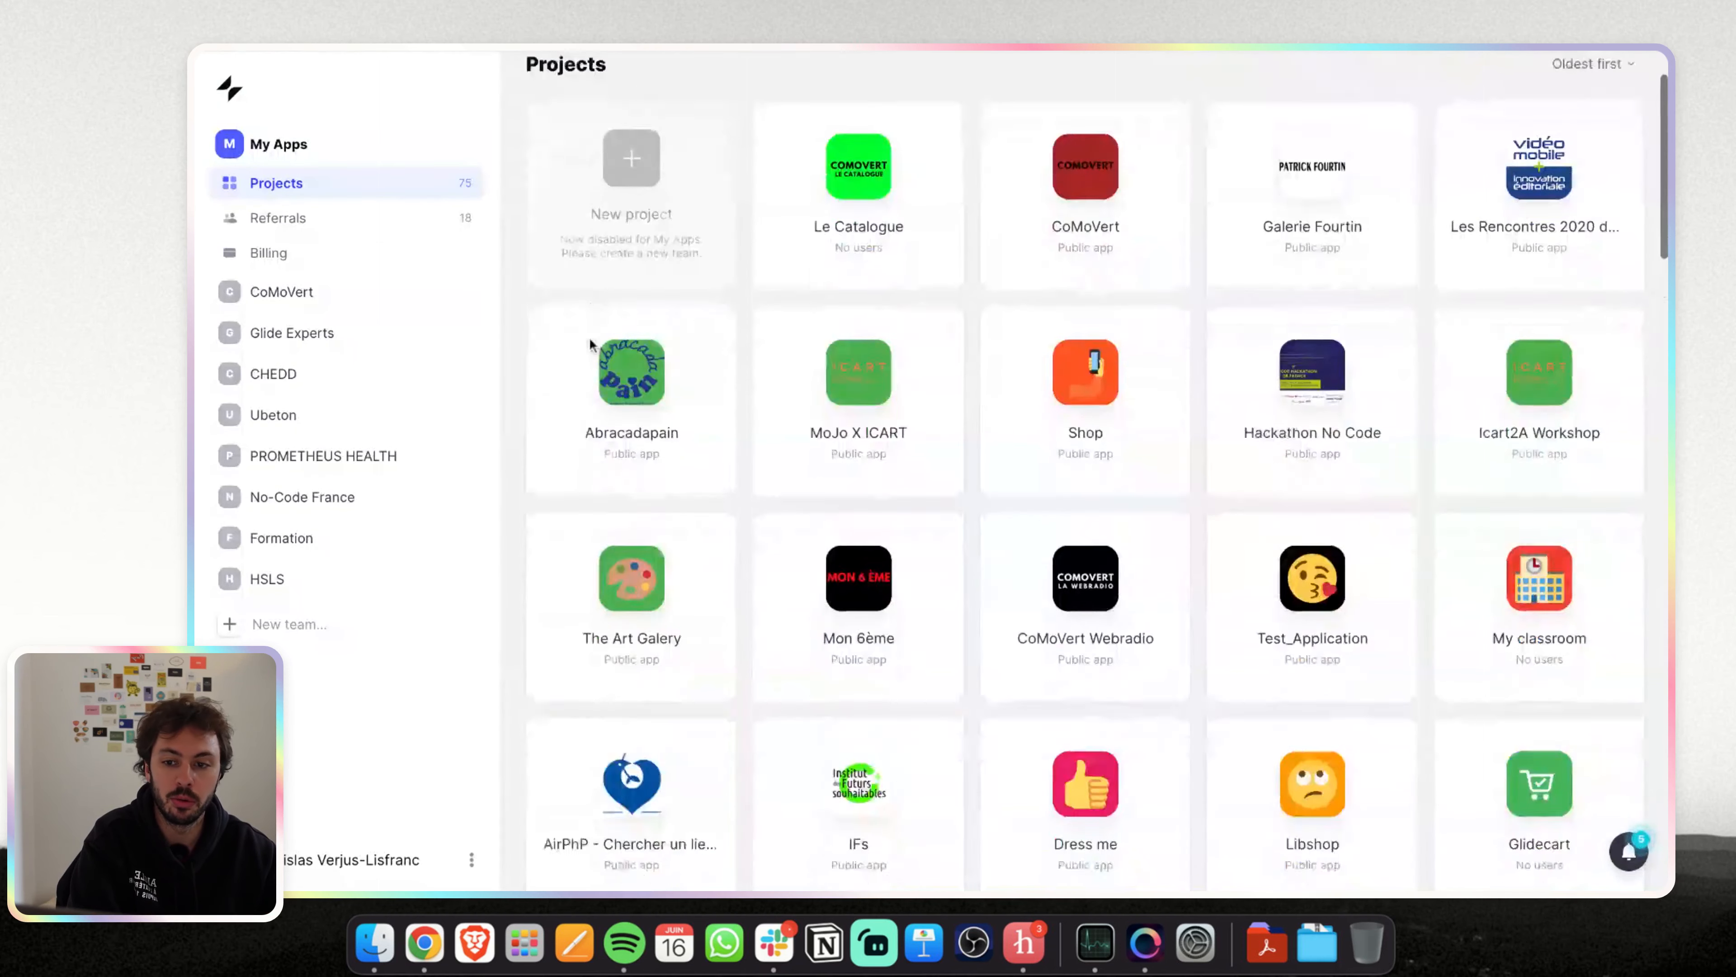
{"action": "scroll", "coordinate": [589, 337], "scroll_direction": "up", "scroll_amount": 7}
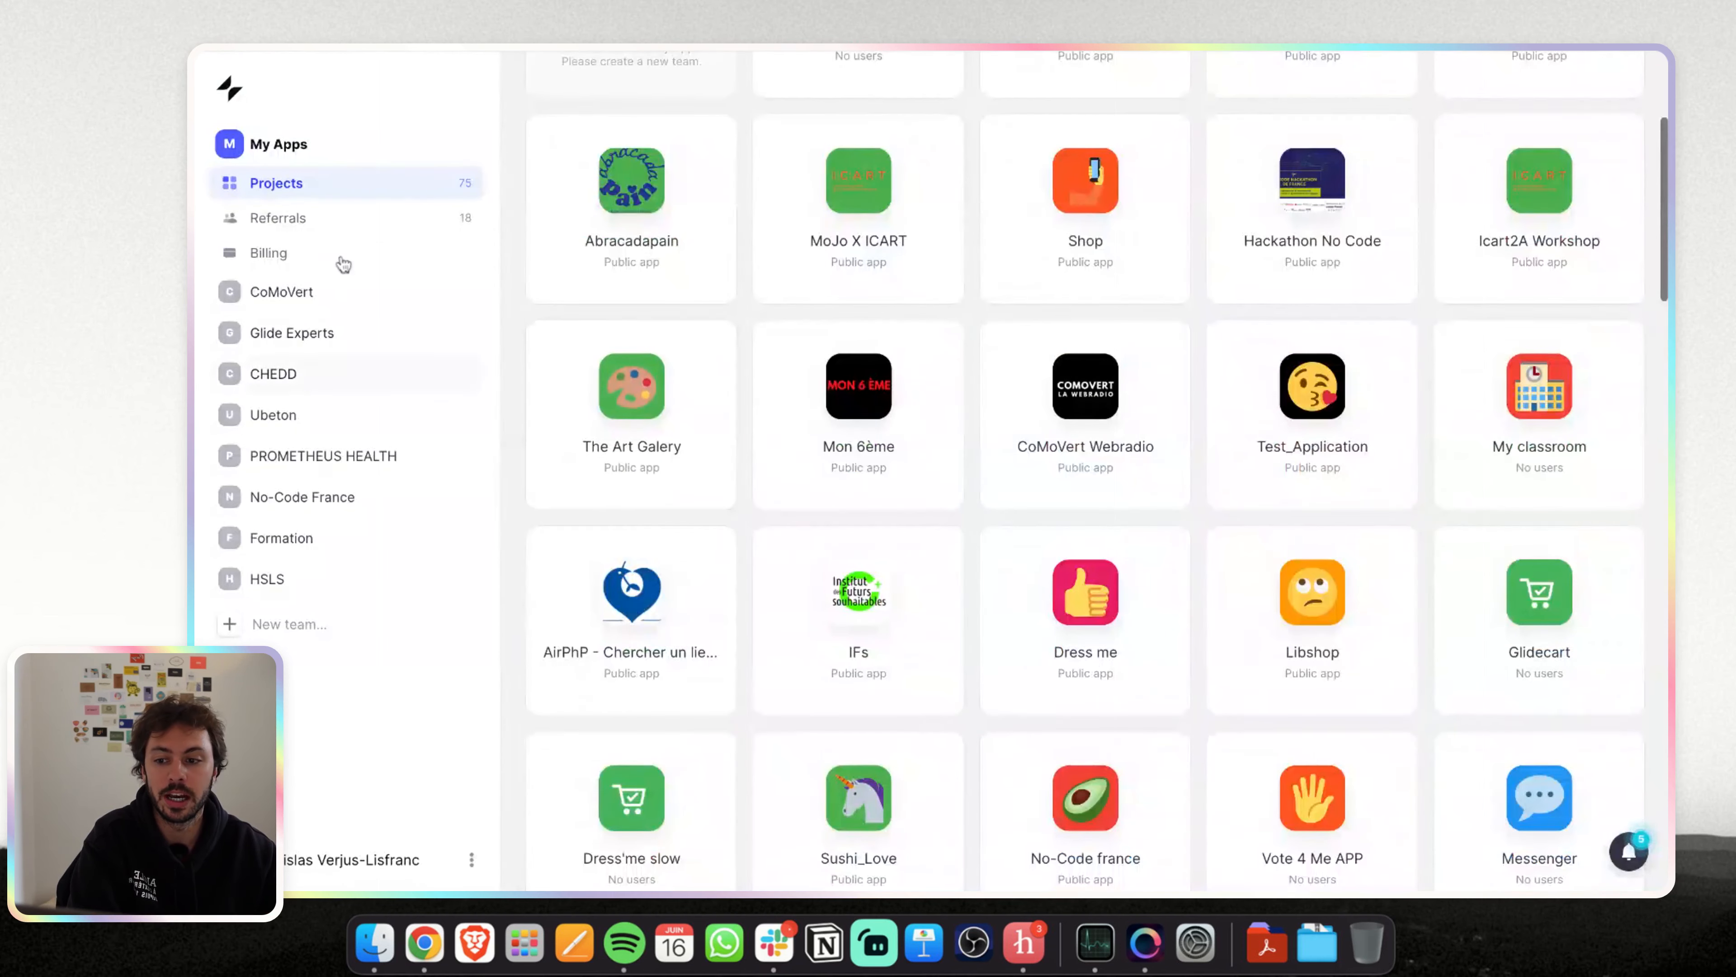
Create a new team named Youtube with company size "Not using it for work", without inviting any members
{"action": "left_click", "coordinate": [291, 626]}
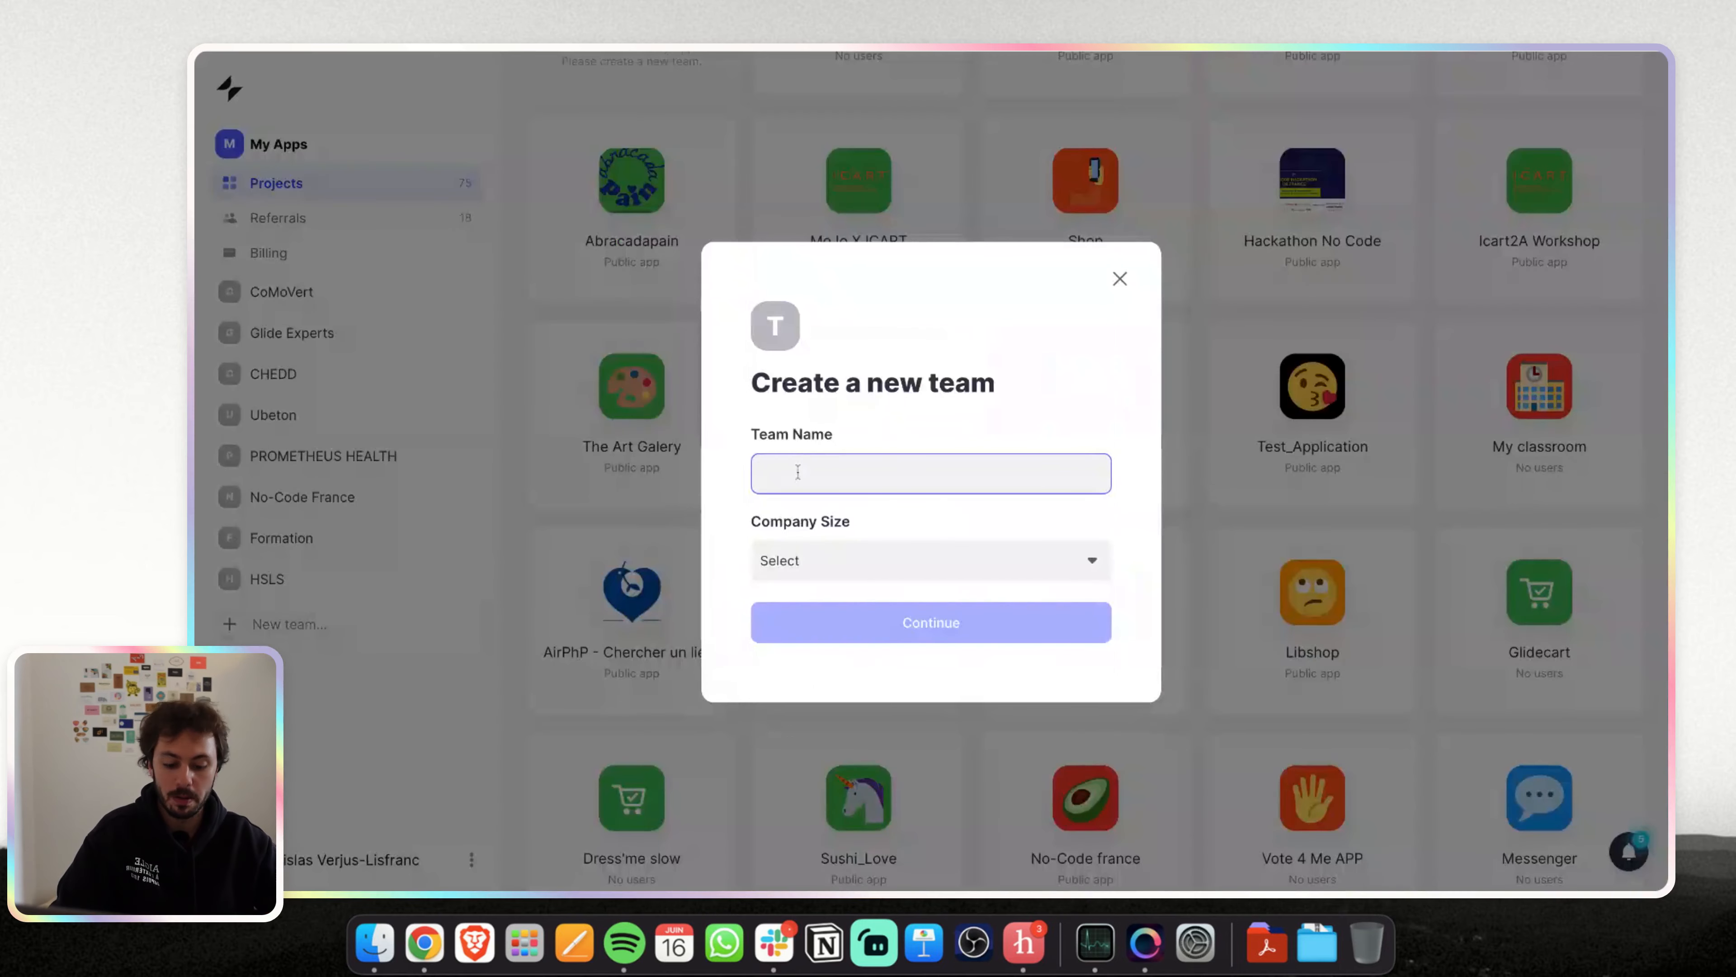
{"action": "type", "text": "Youtube"}
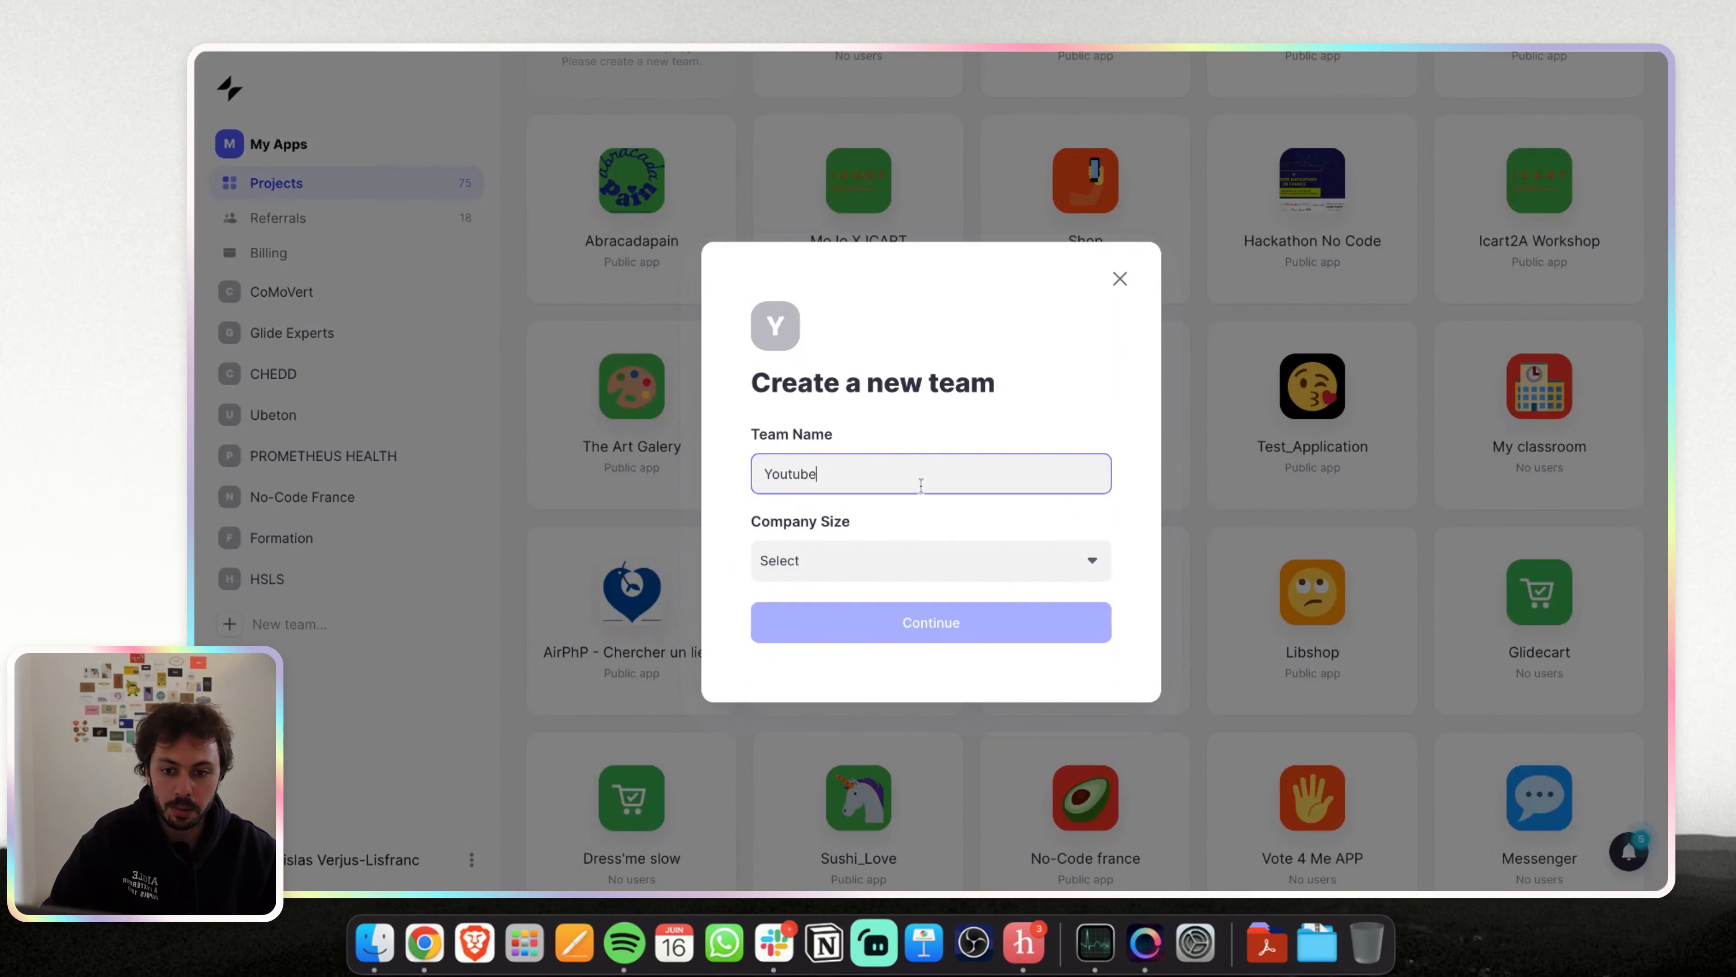
{"action": "left_click", "coordinate": [851, 571]}
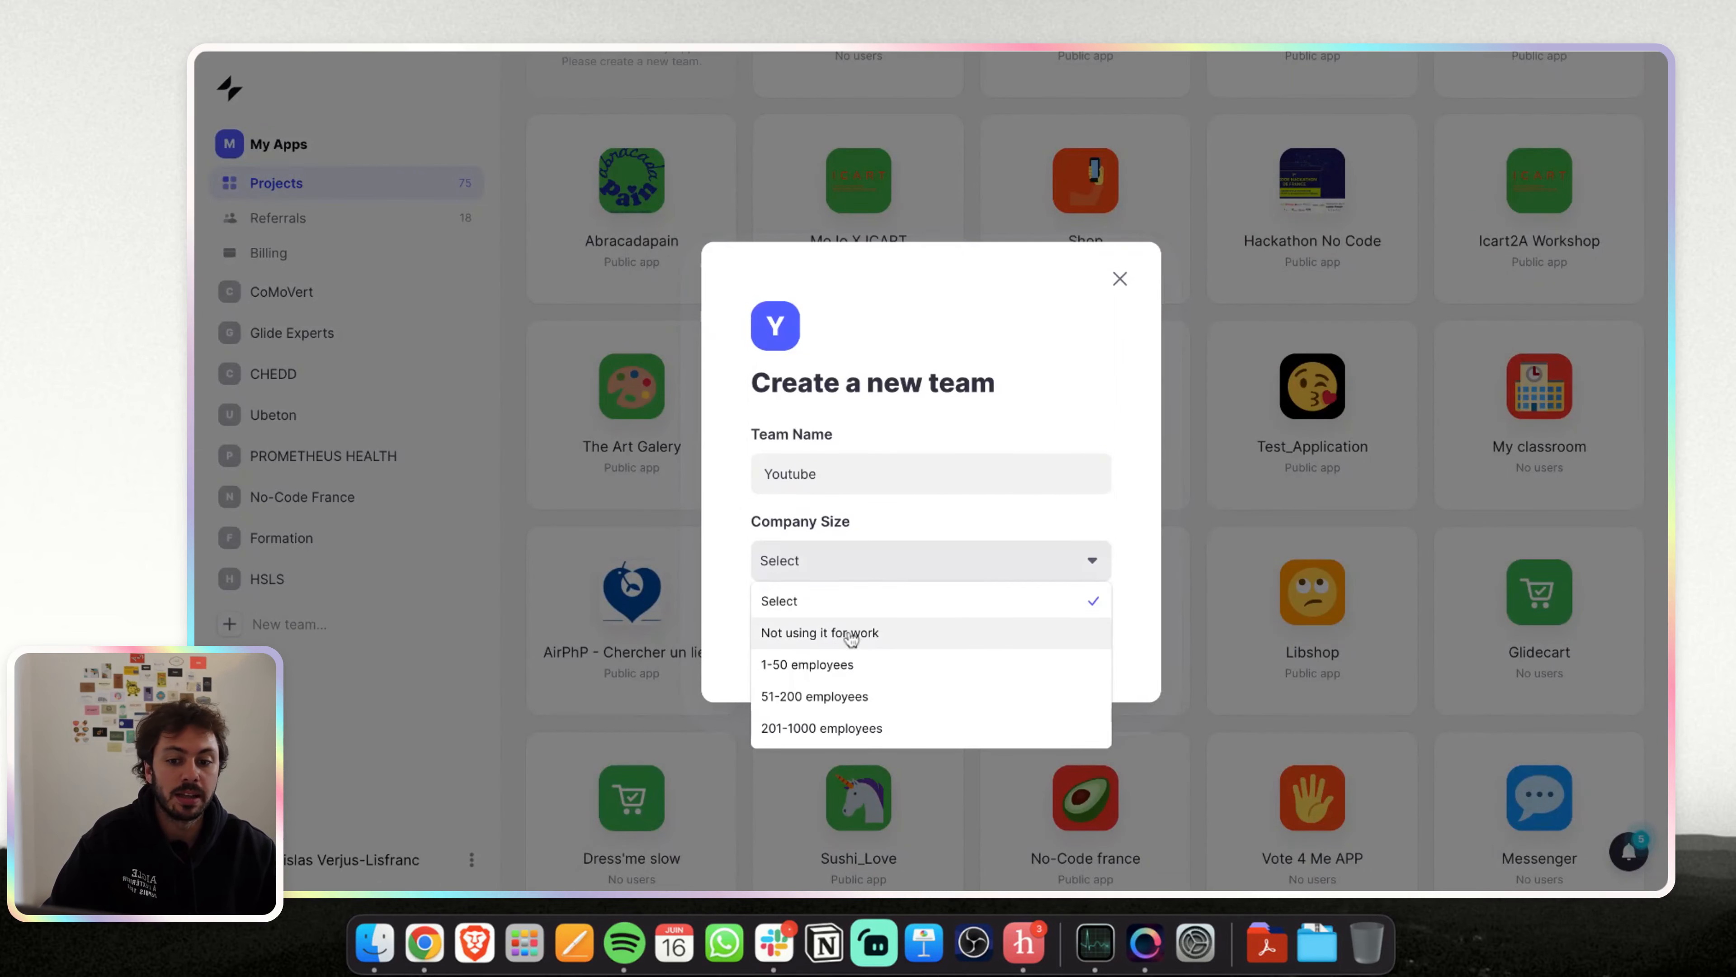
{"action": "left_click", "coordinate": [851, 641]}
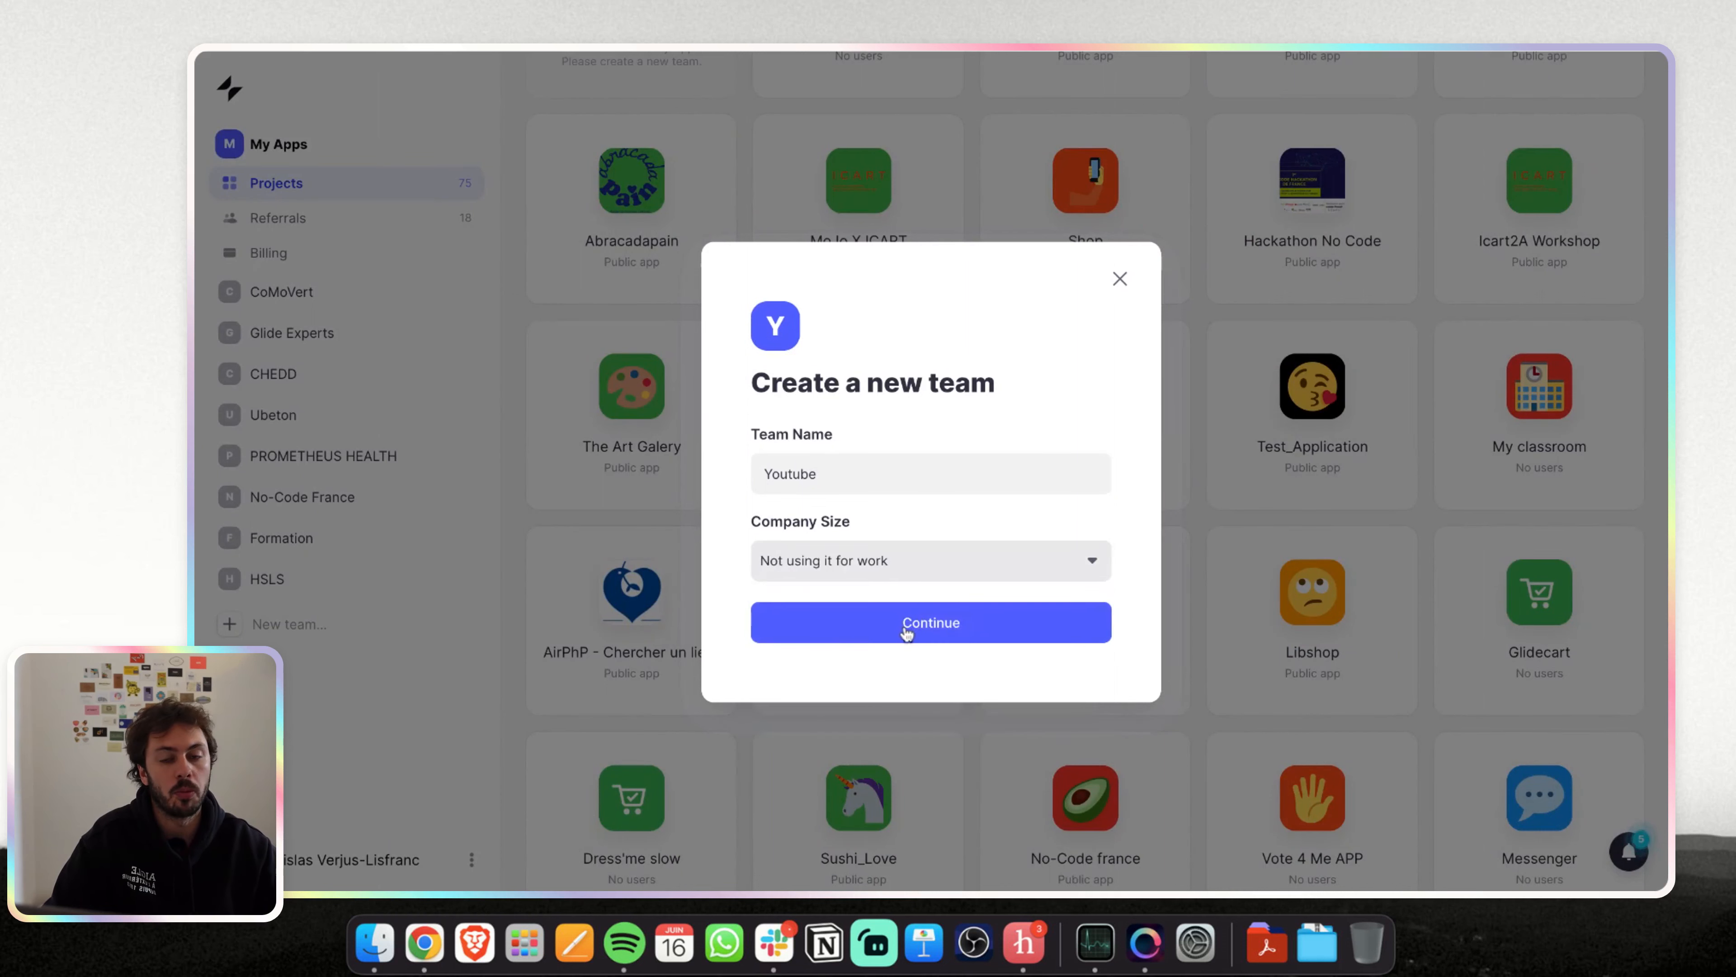
{"action": "left_click", "coordinate": [906, 633]}
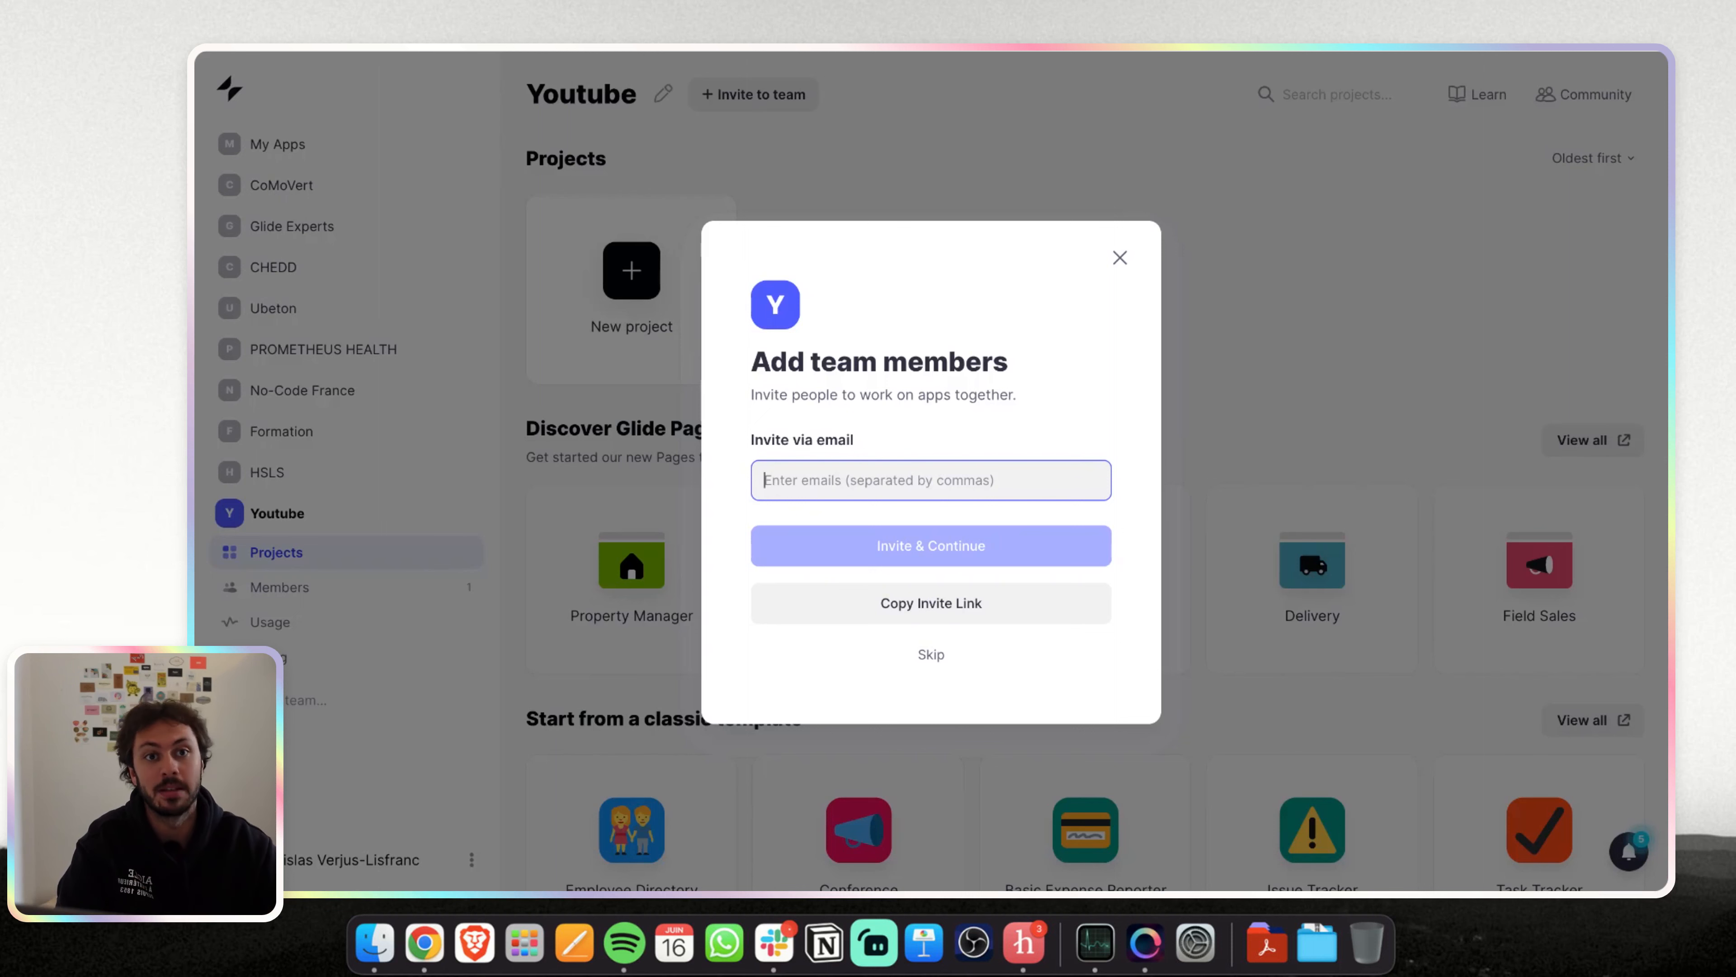
{"action": "left_click", "coordinate": [1119, 257]}
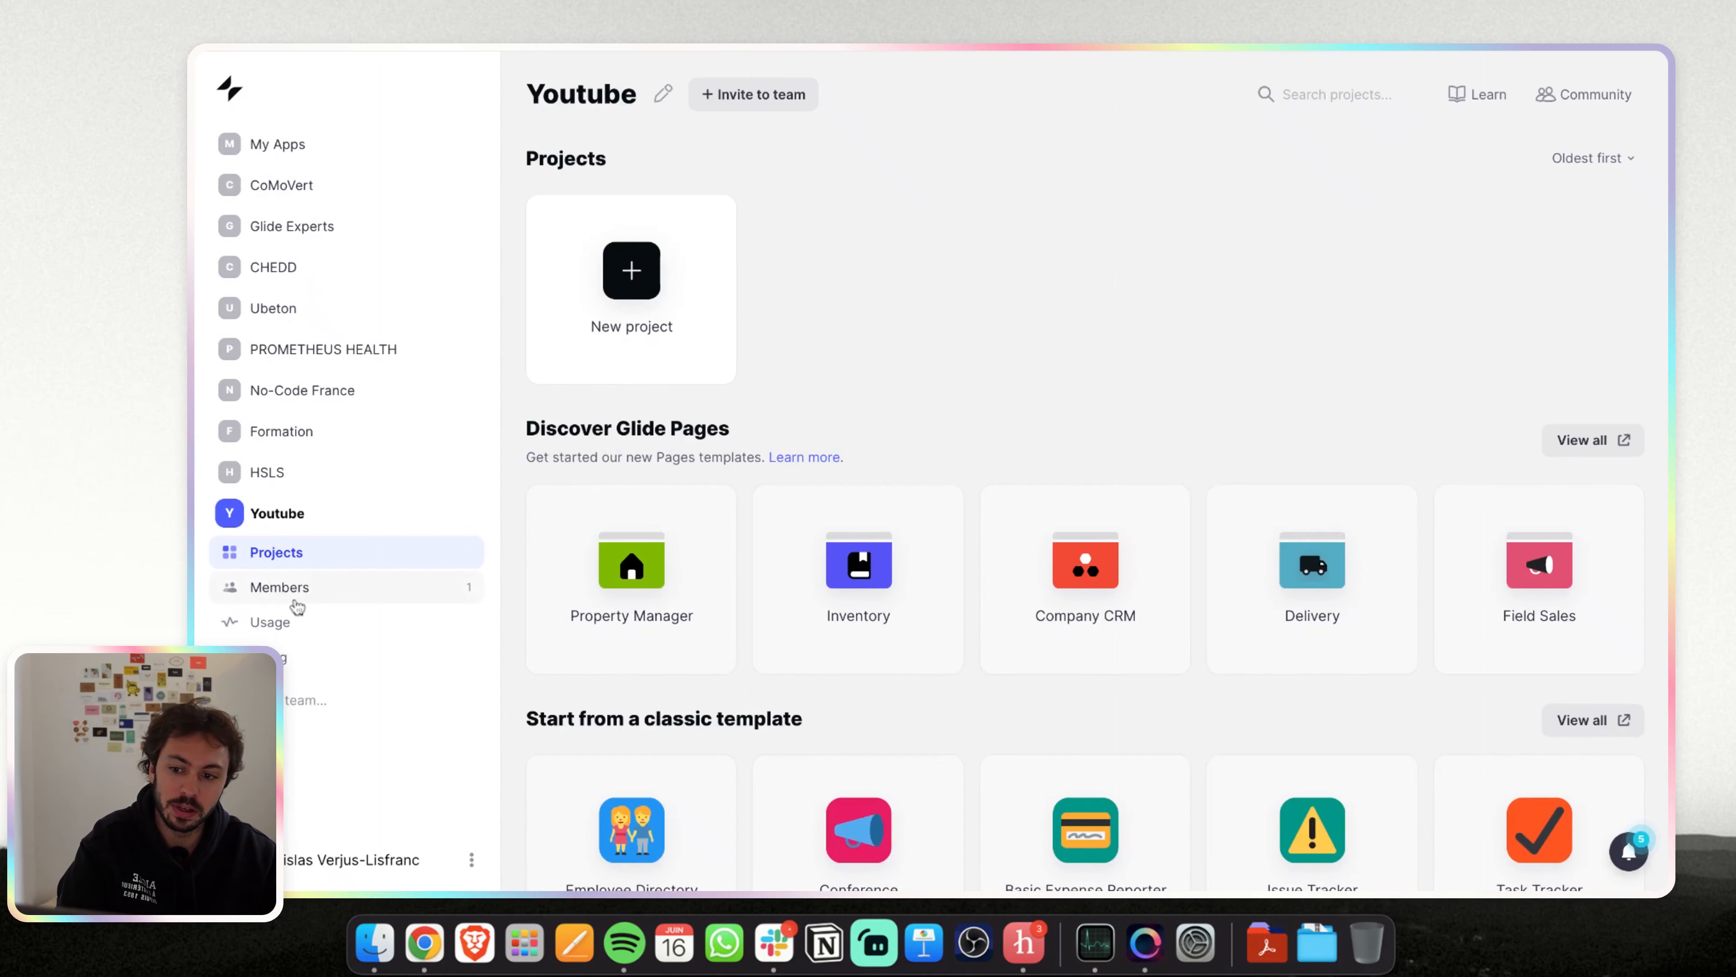
Review the Youtube team's members and usage, and return to its projects
{"action": "left_click", "coordinate": [335, 602]}
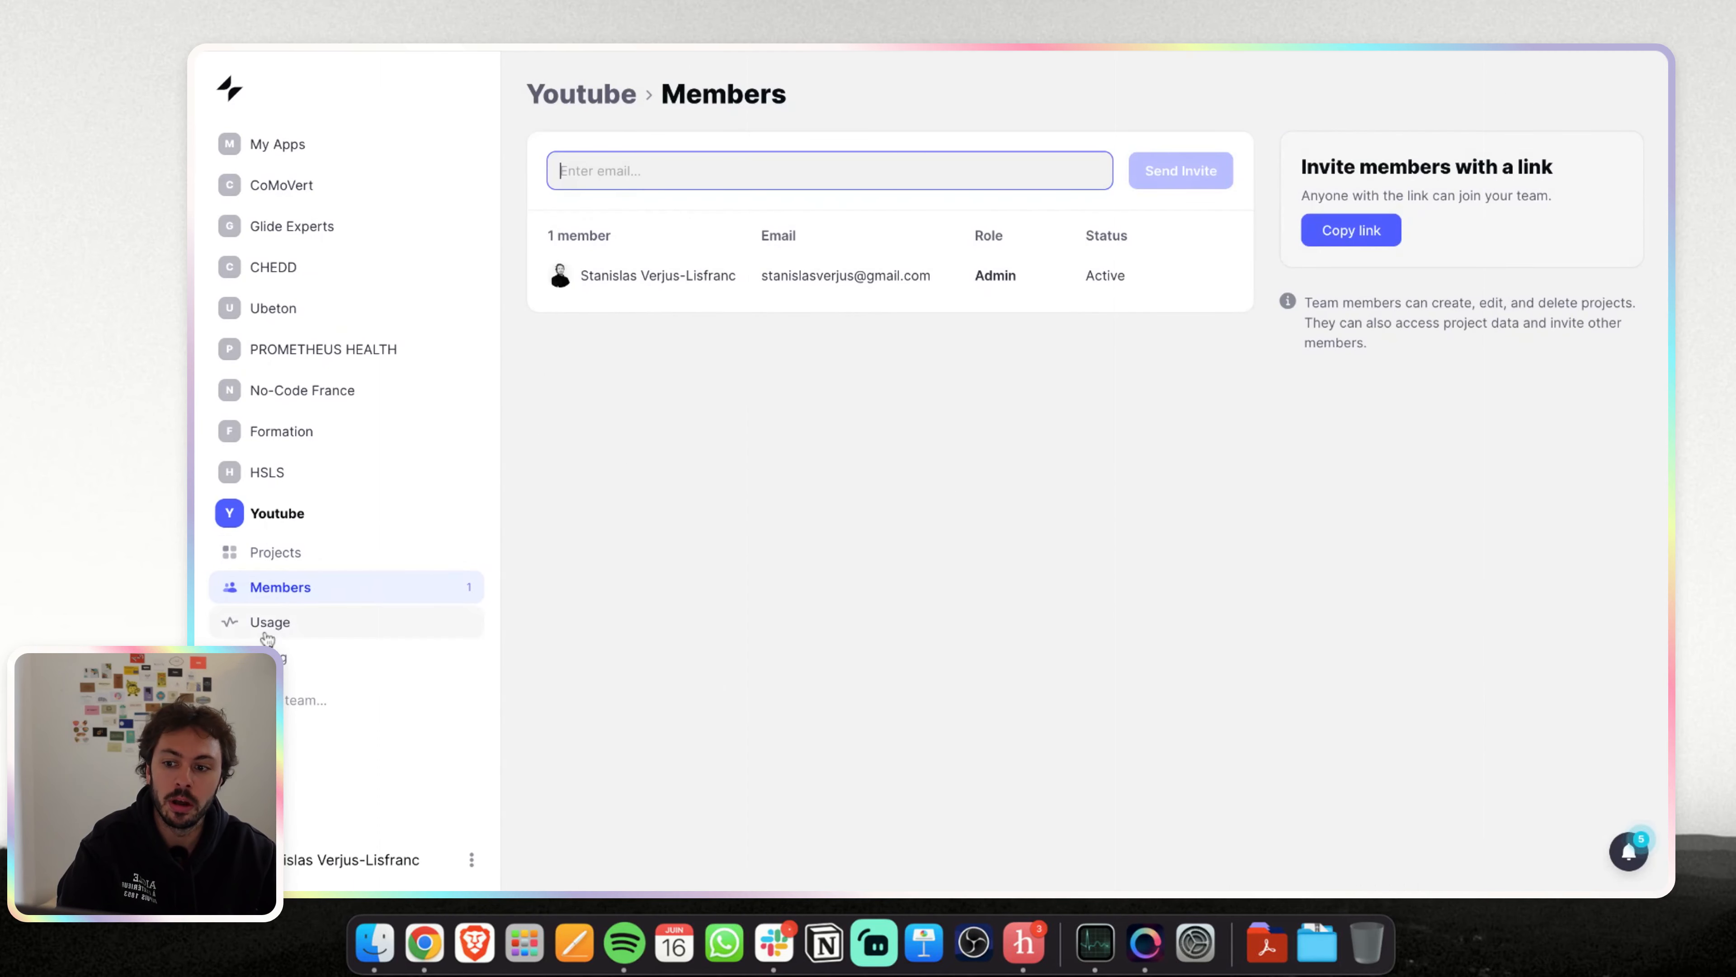
{"action": "left_click", "coordinate": [267, 635]}
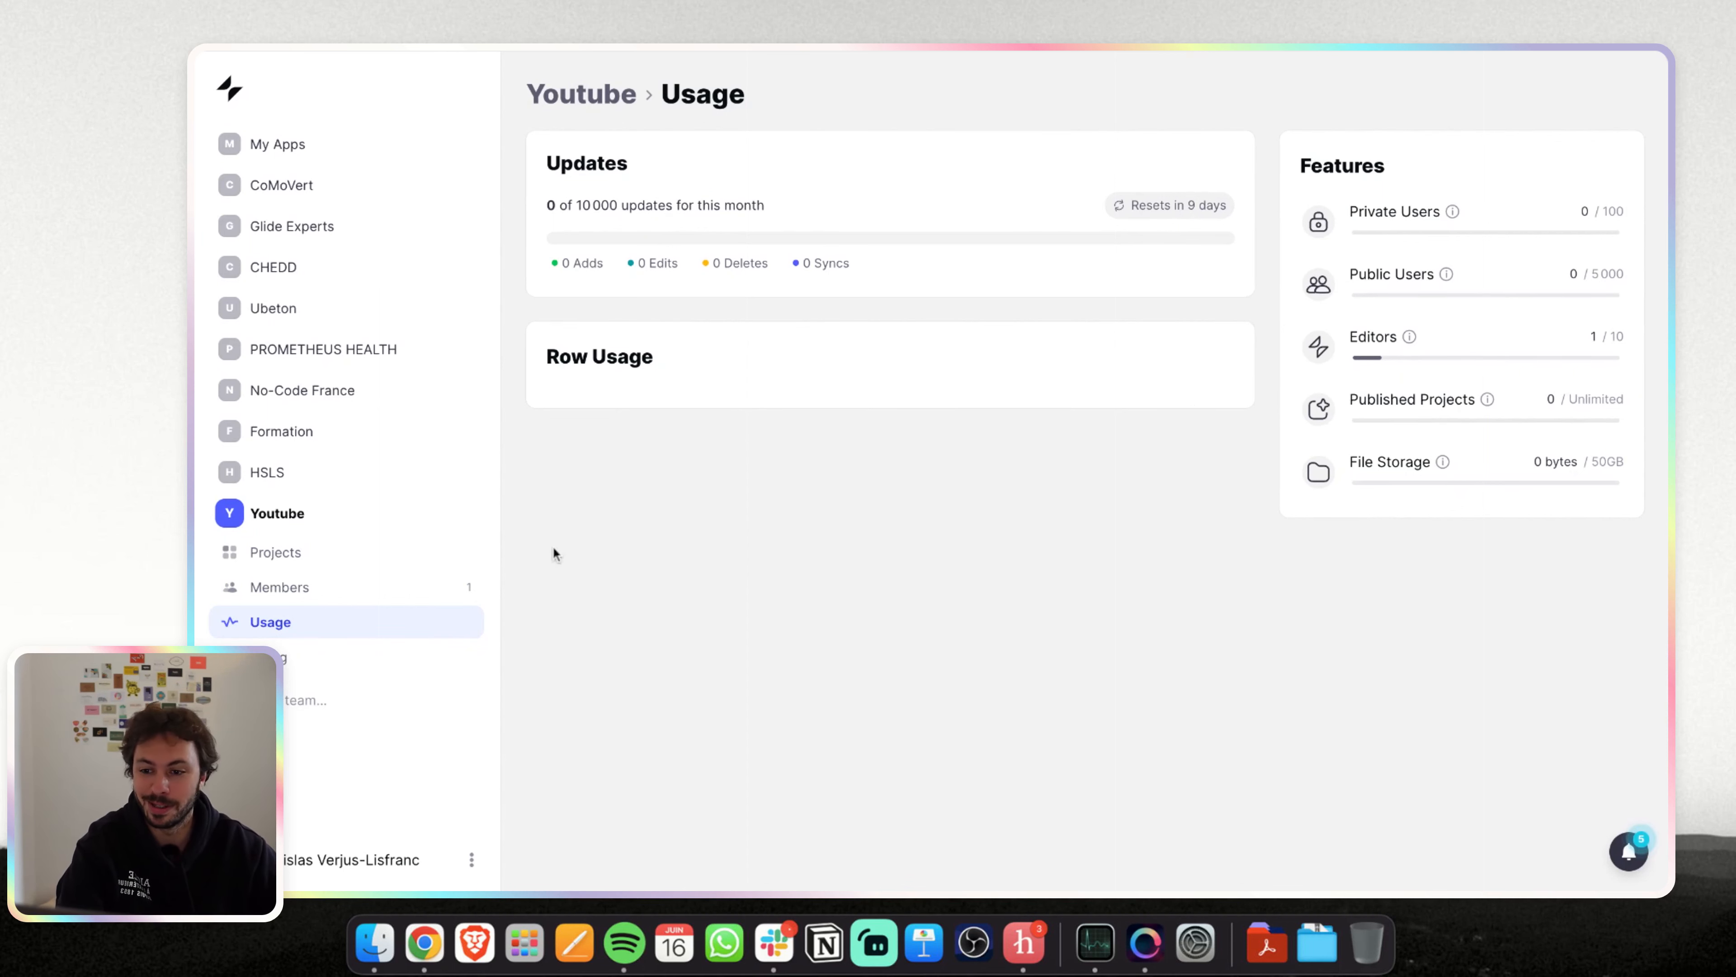
{"action": "left_click", "coordinate": [341, 554]}
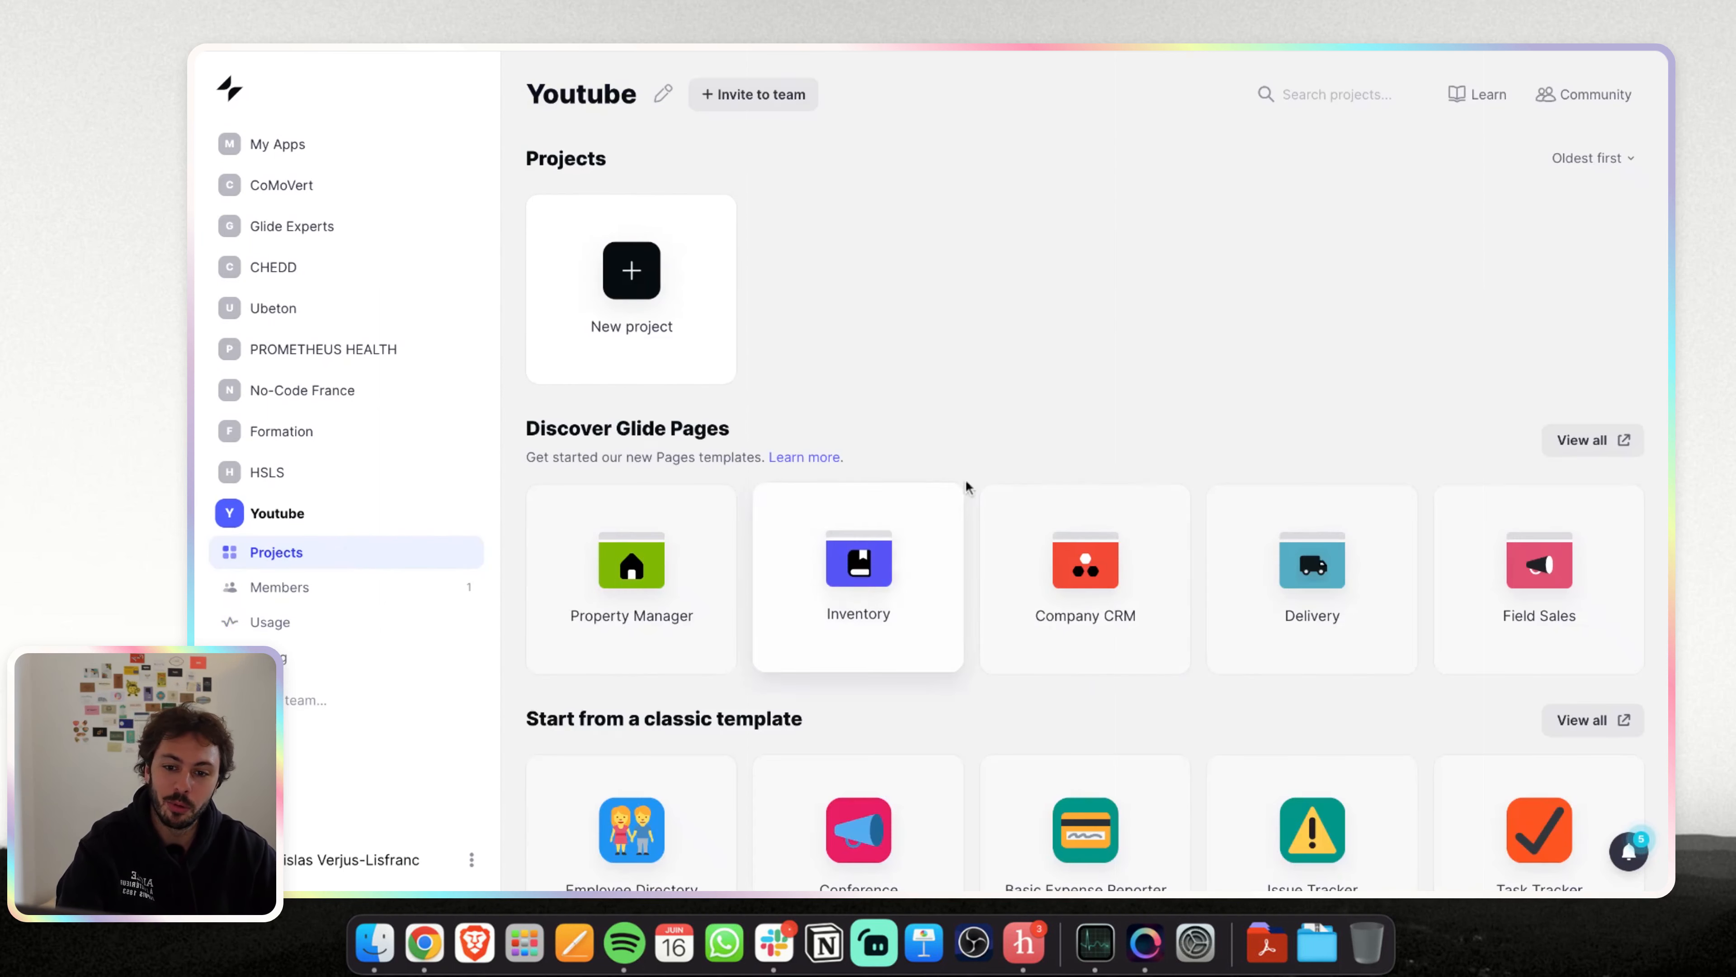
Preview the Basic Expense Reporter classic template with its Tesco stop expense, and close the preview
{"action": "scroll", "coordinate": [967, 482], "scroll_direction": "down", "scroll_amount": 2}
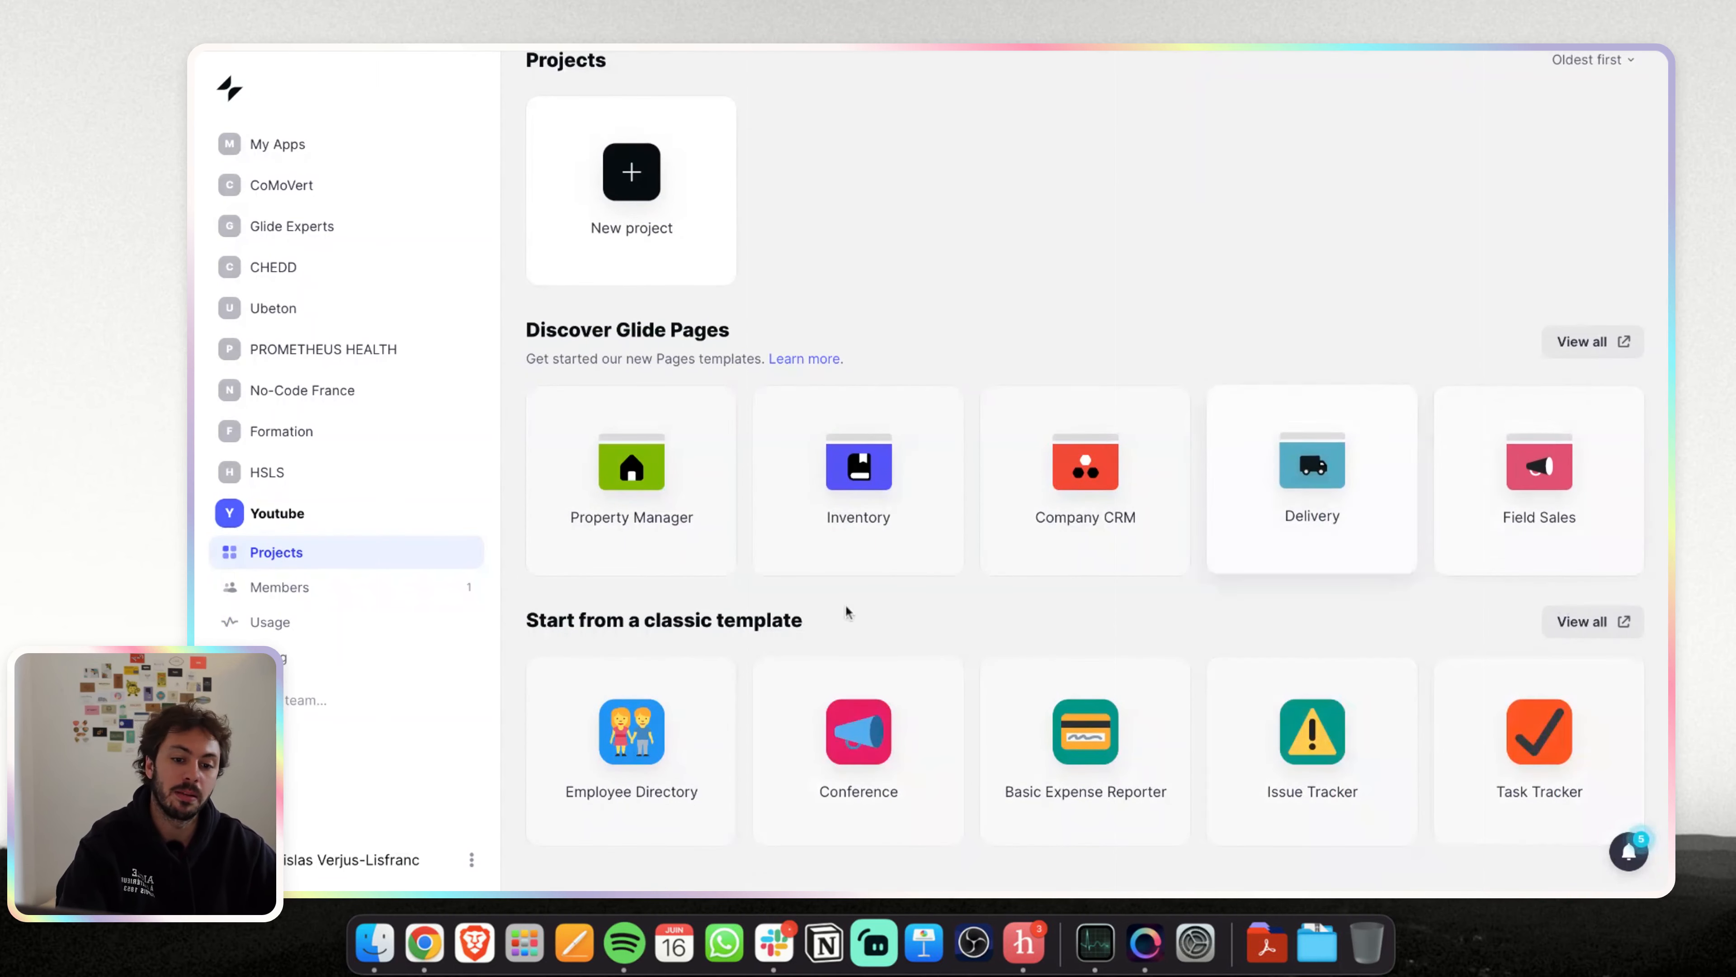
{"action": "mouse_move", "coordinate": [1333, 756]}
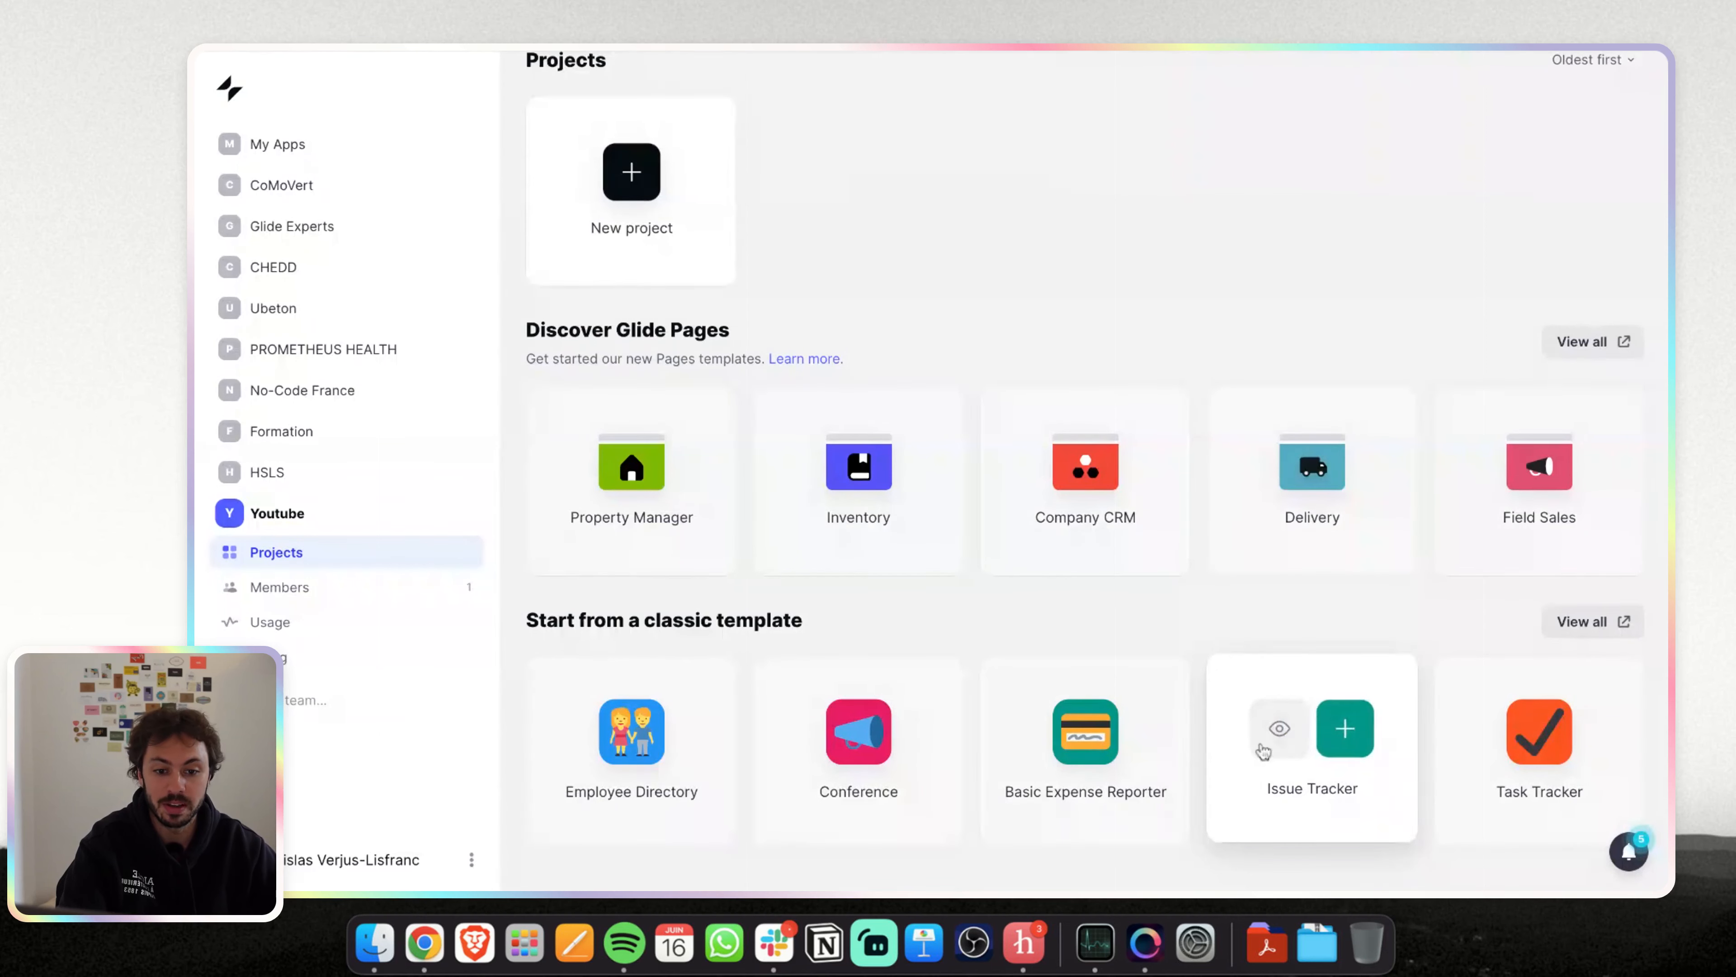
{"action": "left_click", "coordinate": [1051, 730]}
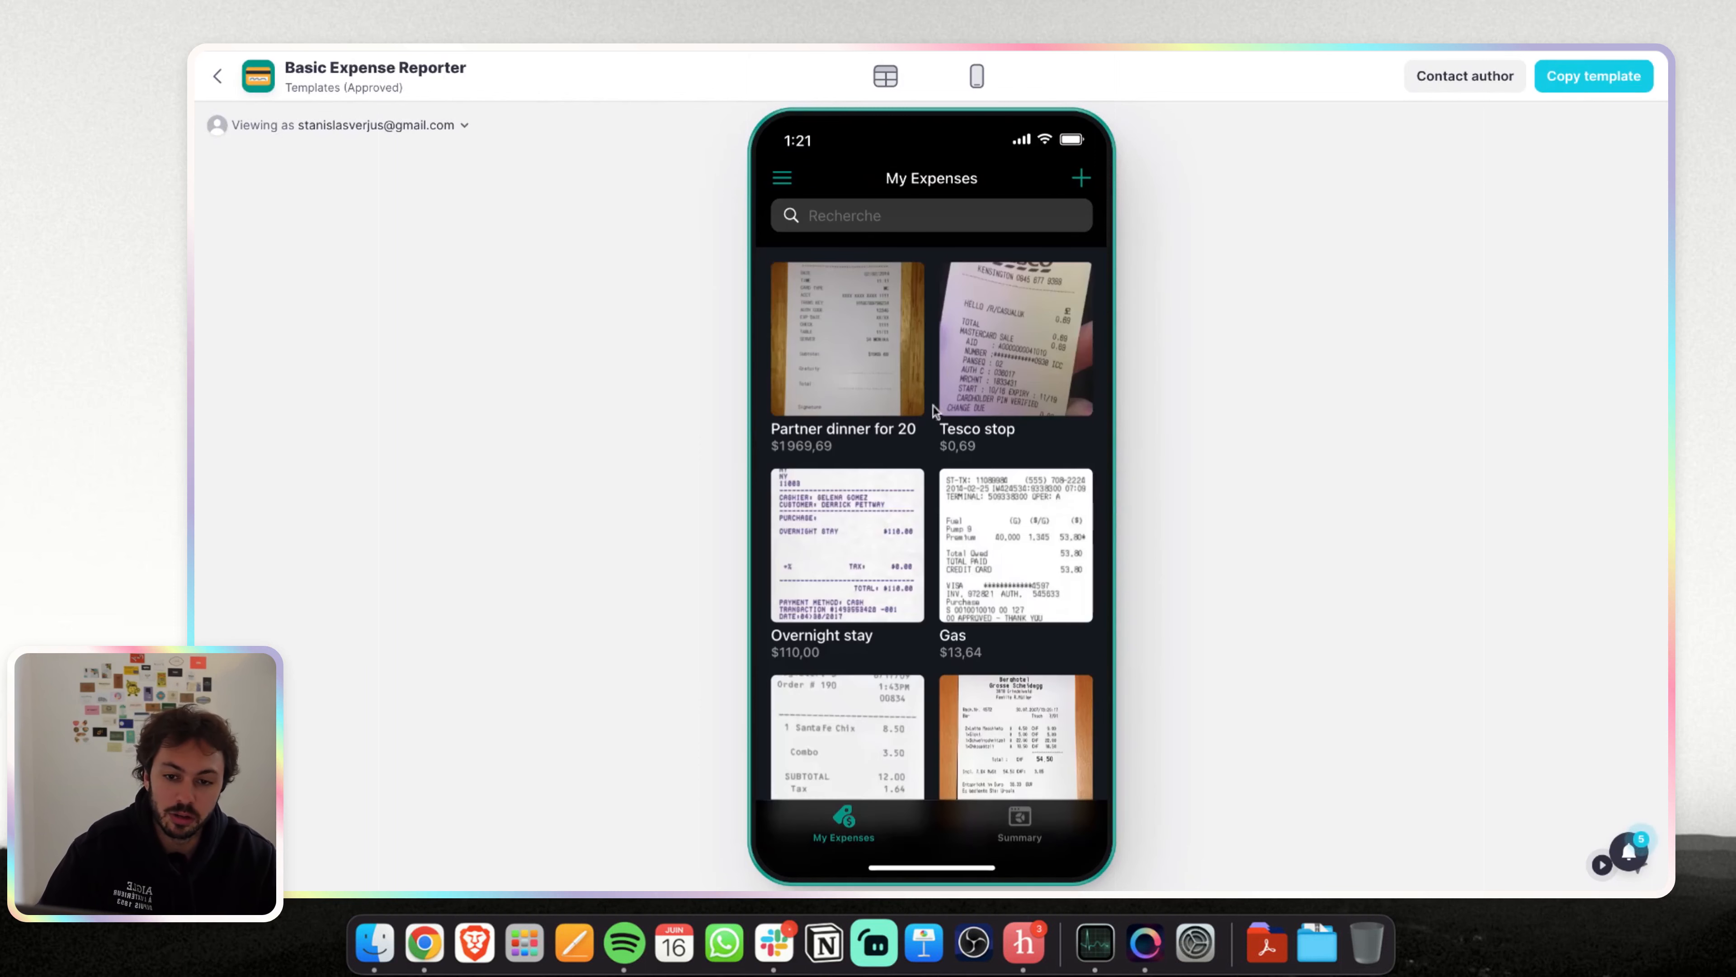
{"action": "scroll", "coordinate": [996, 558], "scroll_direction": "down", "scroll_amount": 2}
{"action": "scroll", "coordinate": [997, 557], "scroll_direction": "up", "scroll_amount": 2}
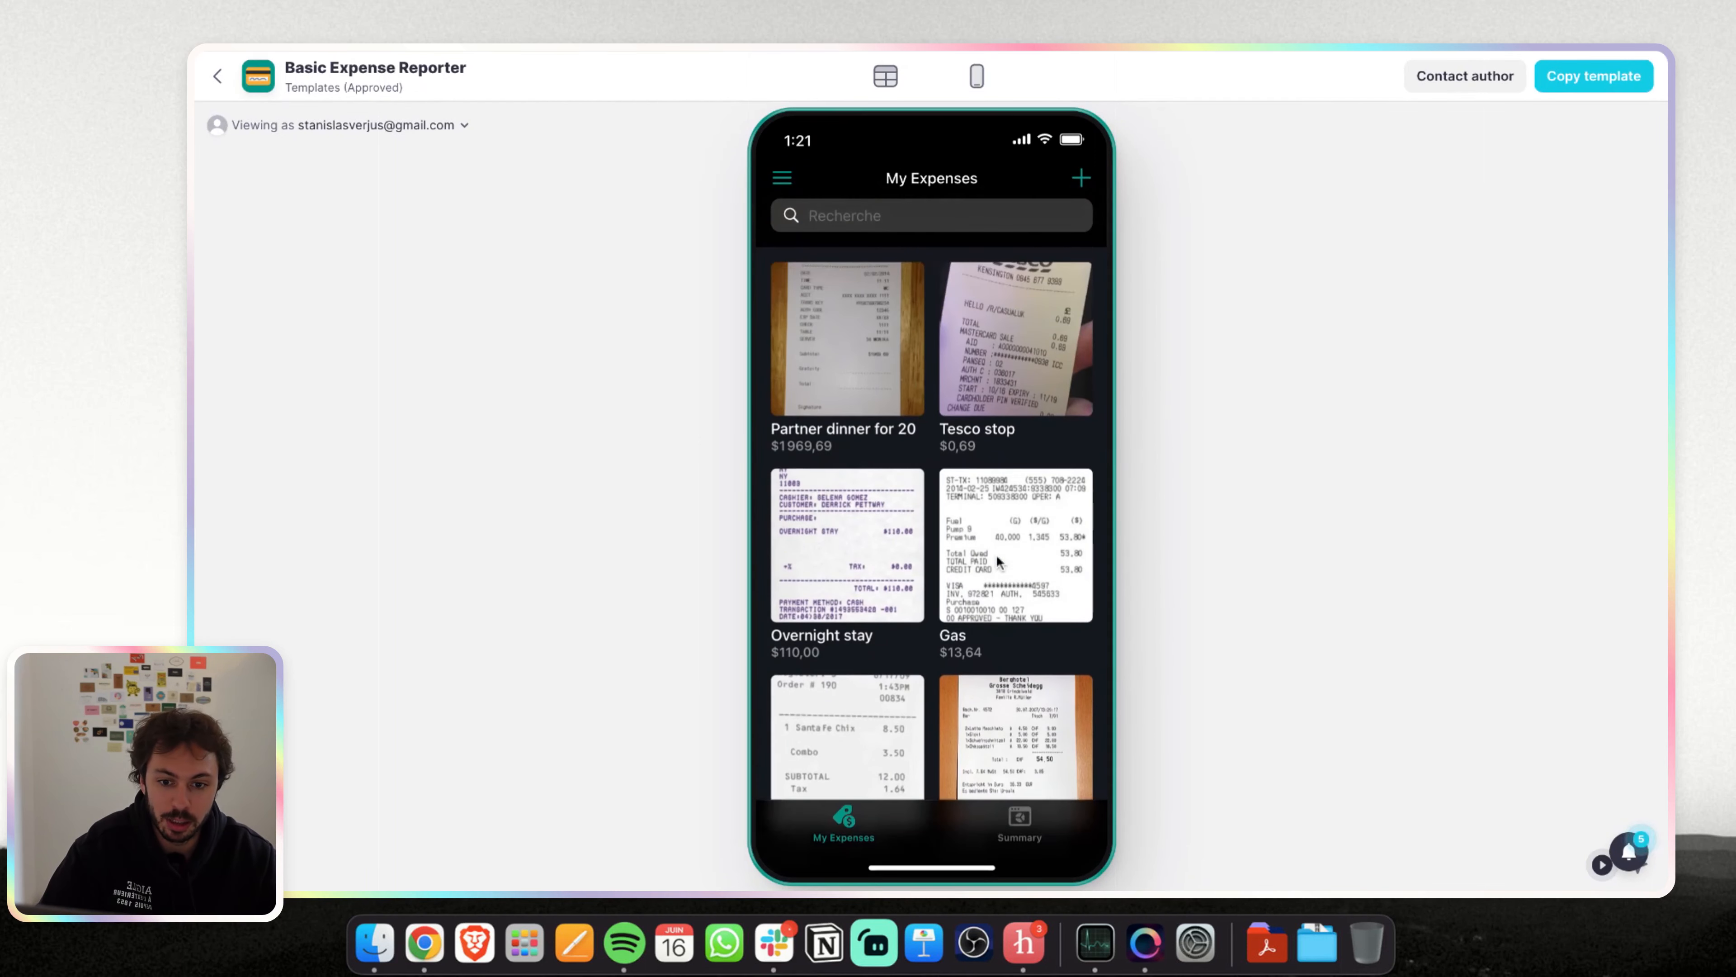
{"action": "left_click", "coordinate": [991, 407]}
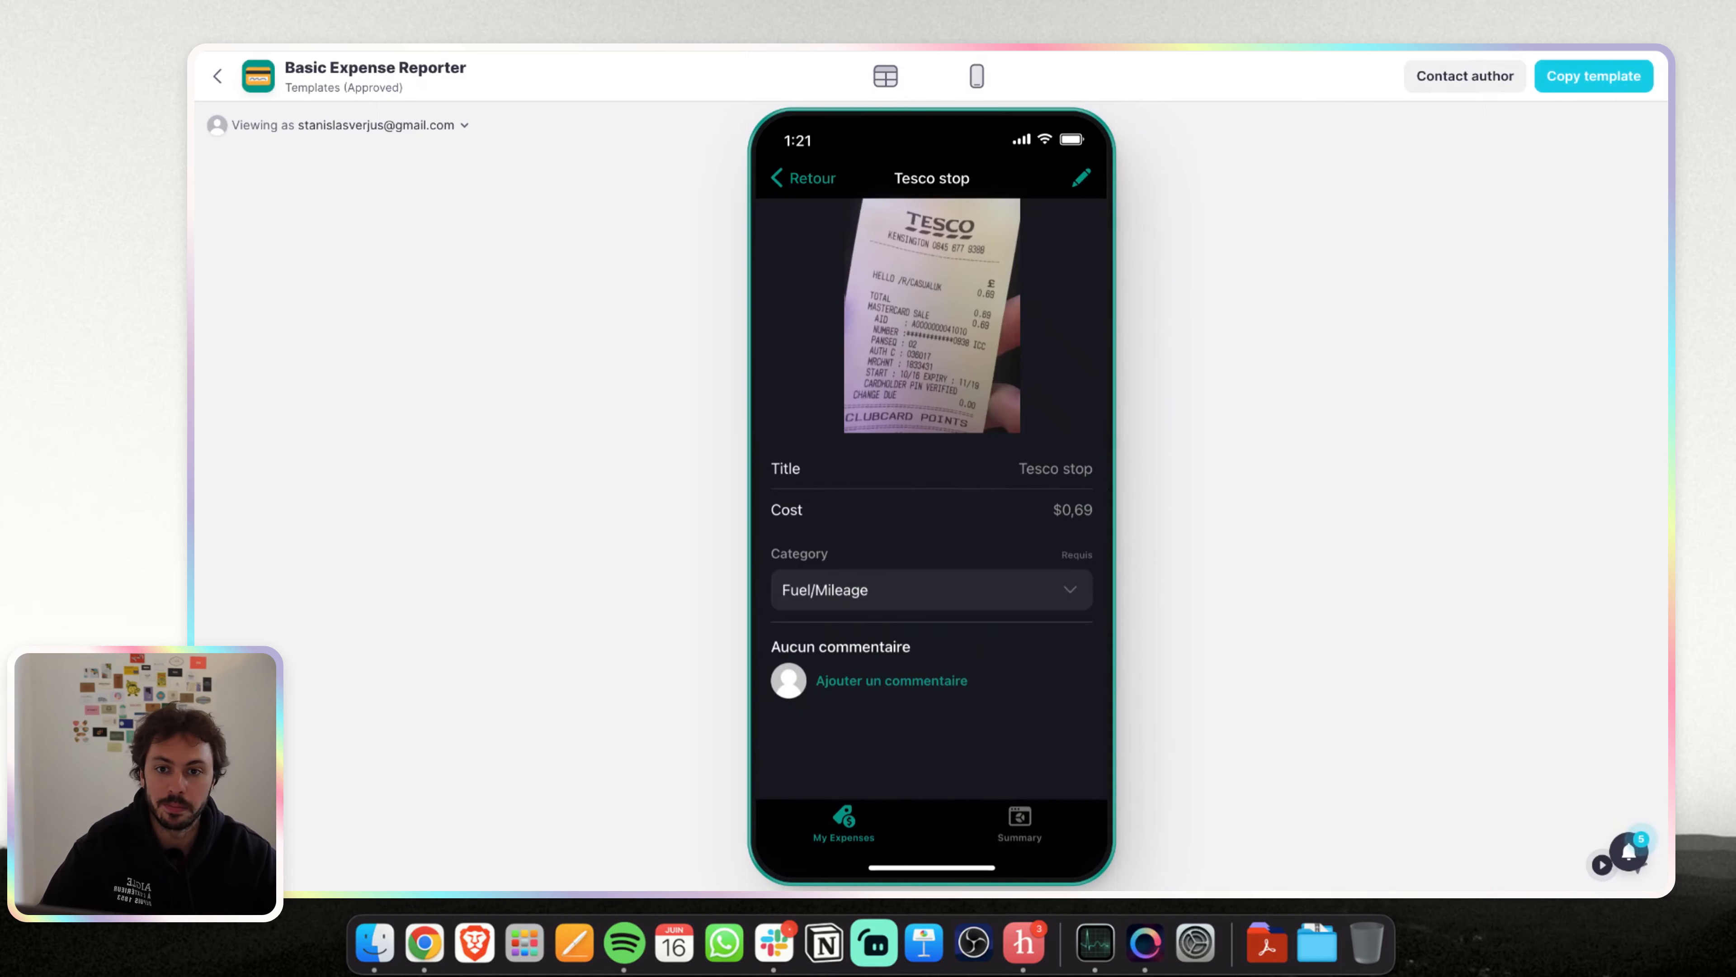
{"action": "key", "text": "super+w"}
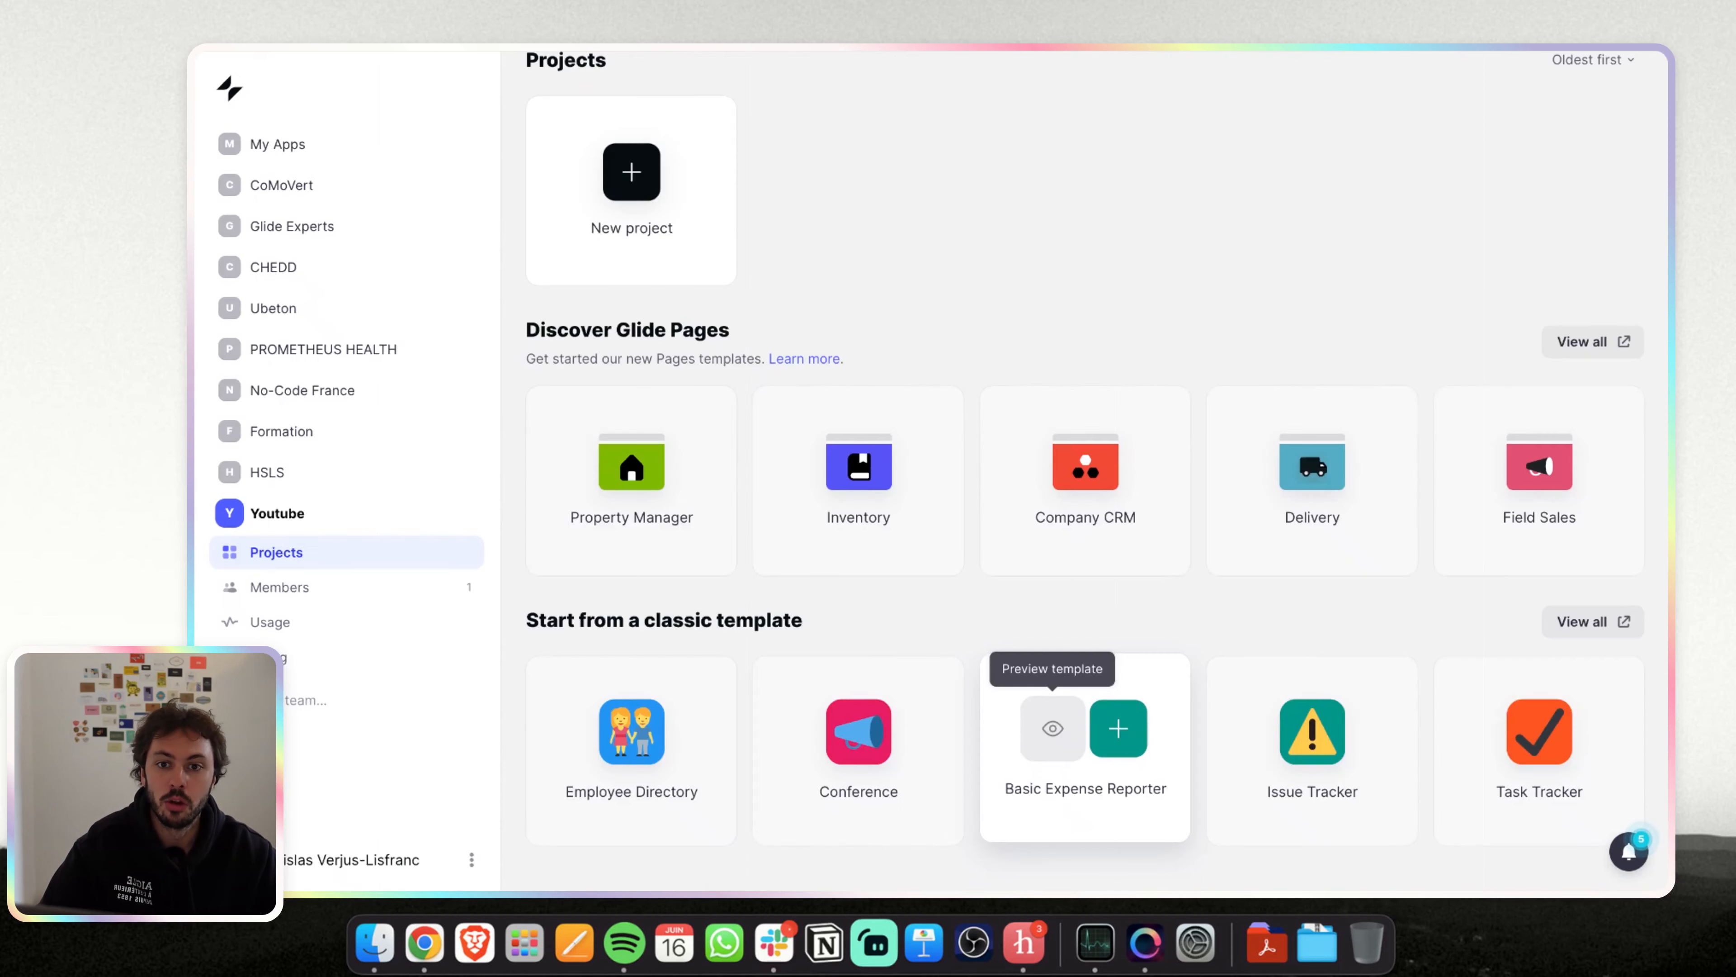
Create a new Glide App project named "Vidéo Youtube" with Glide Tables as its data source
{"action": "left_click", "coordinate": [665, 167]}
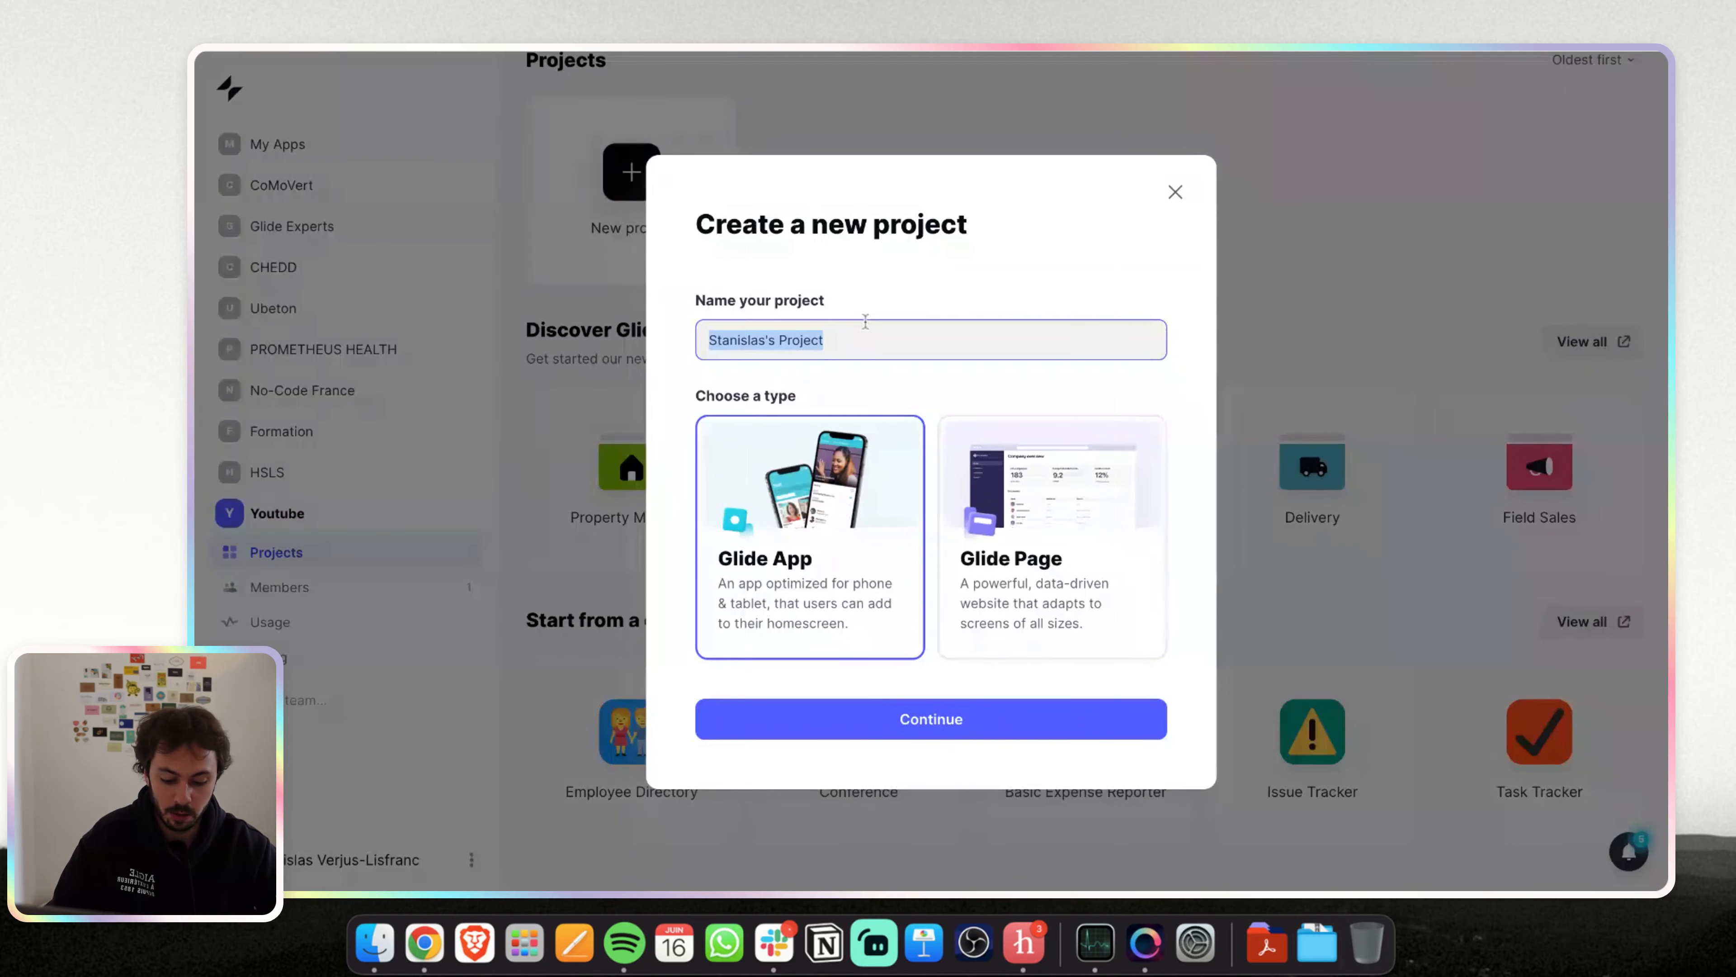
{"action": "type", "text": "Vidoe Youtube"}
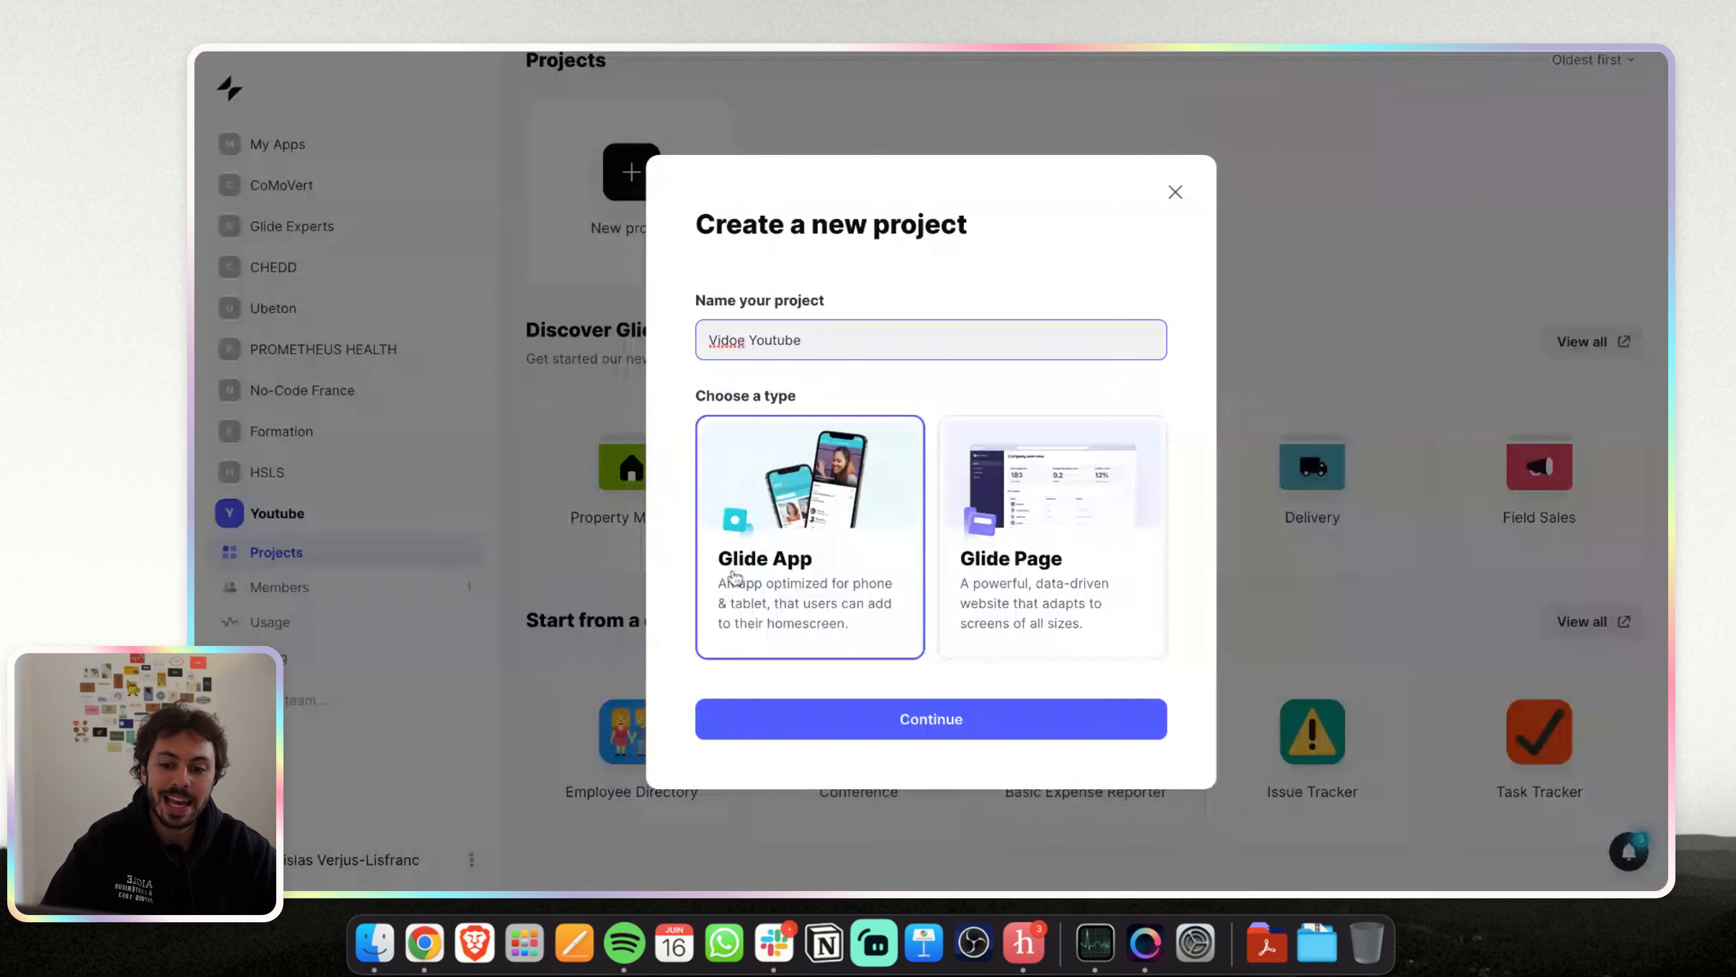
{"action": "left_click", "coordinate": [821, 715]}
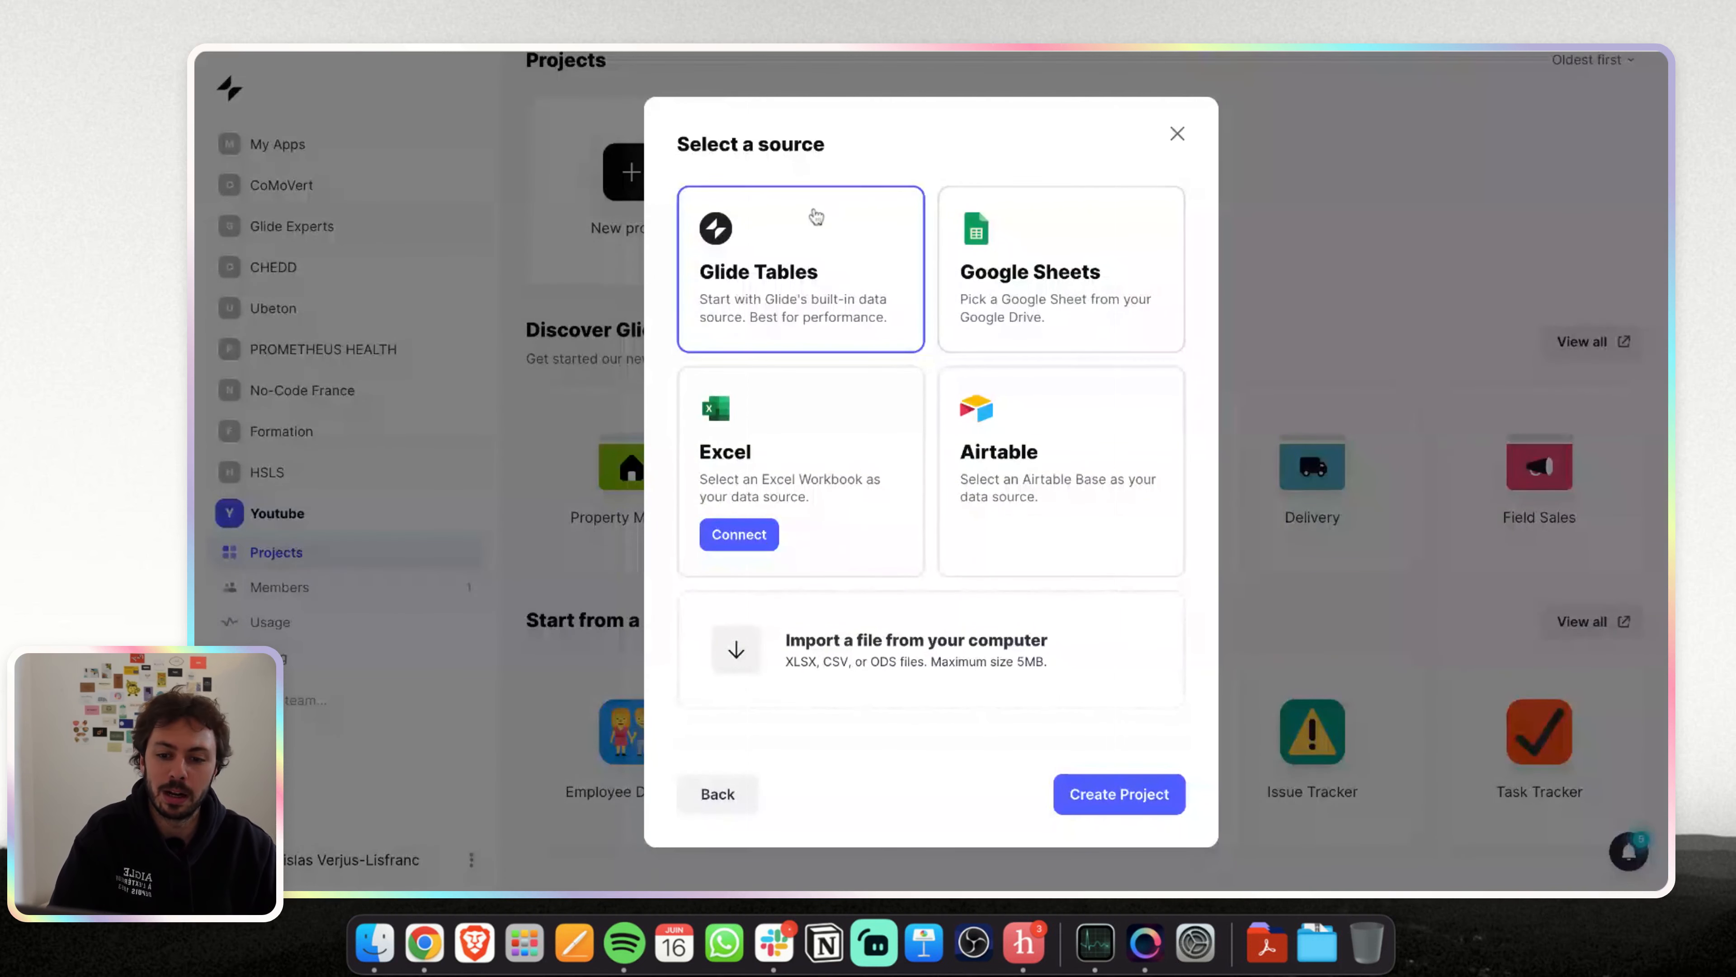
{"action": "left_click", "coordinate": [1128, 808]}
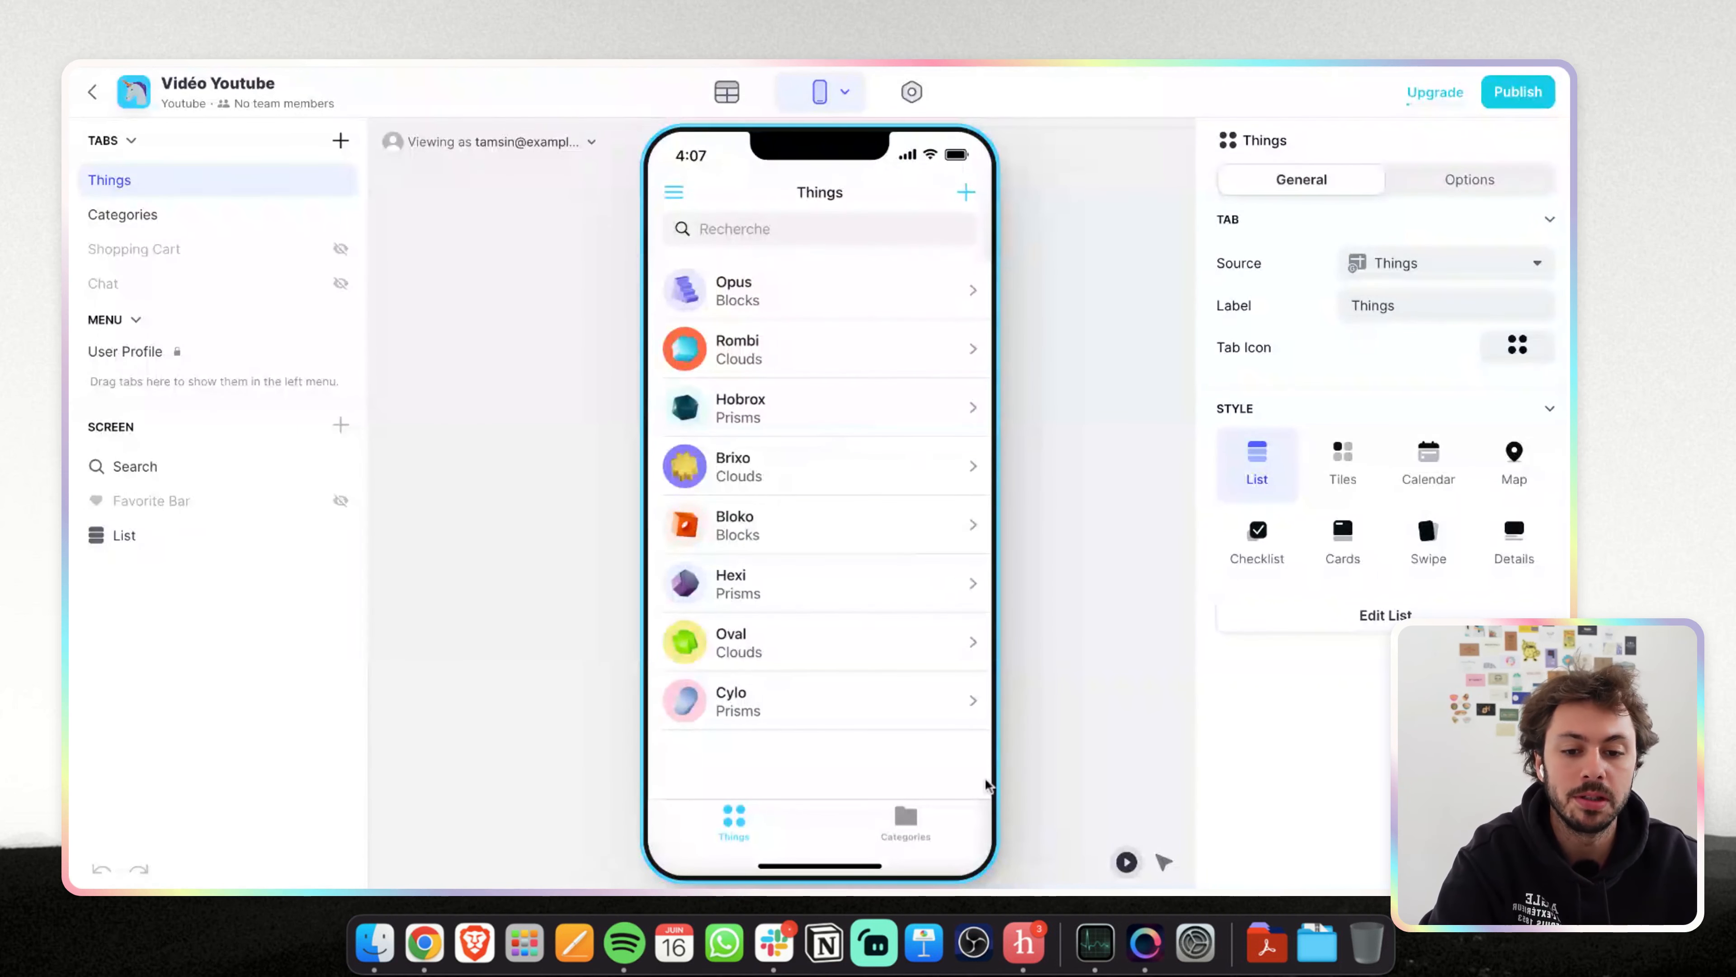
View the new app's Categories tab in the phone preview and return to Things
{"action": "left_click", "coordinate": [904, 826]}
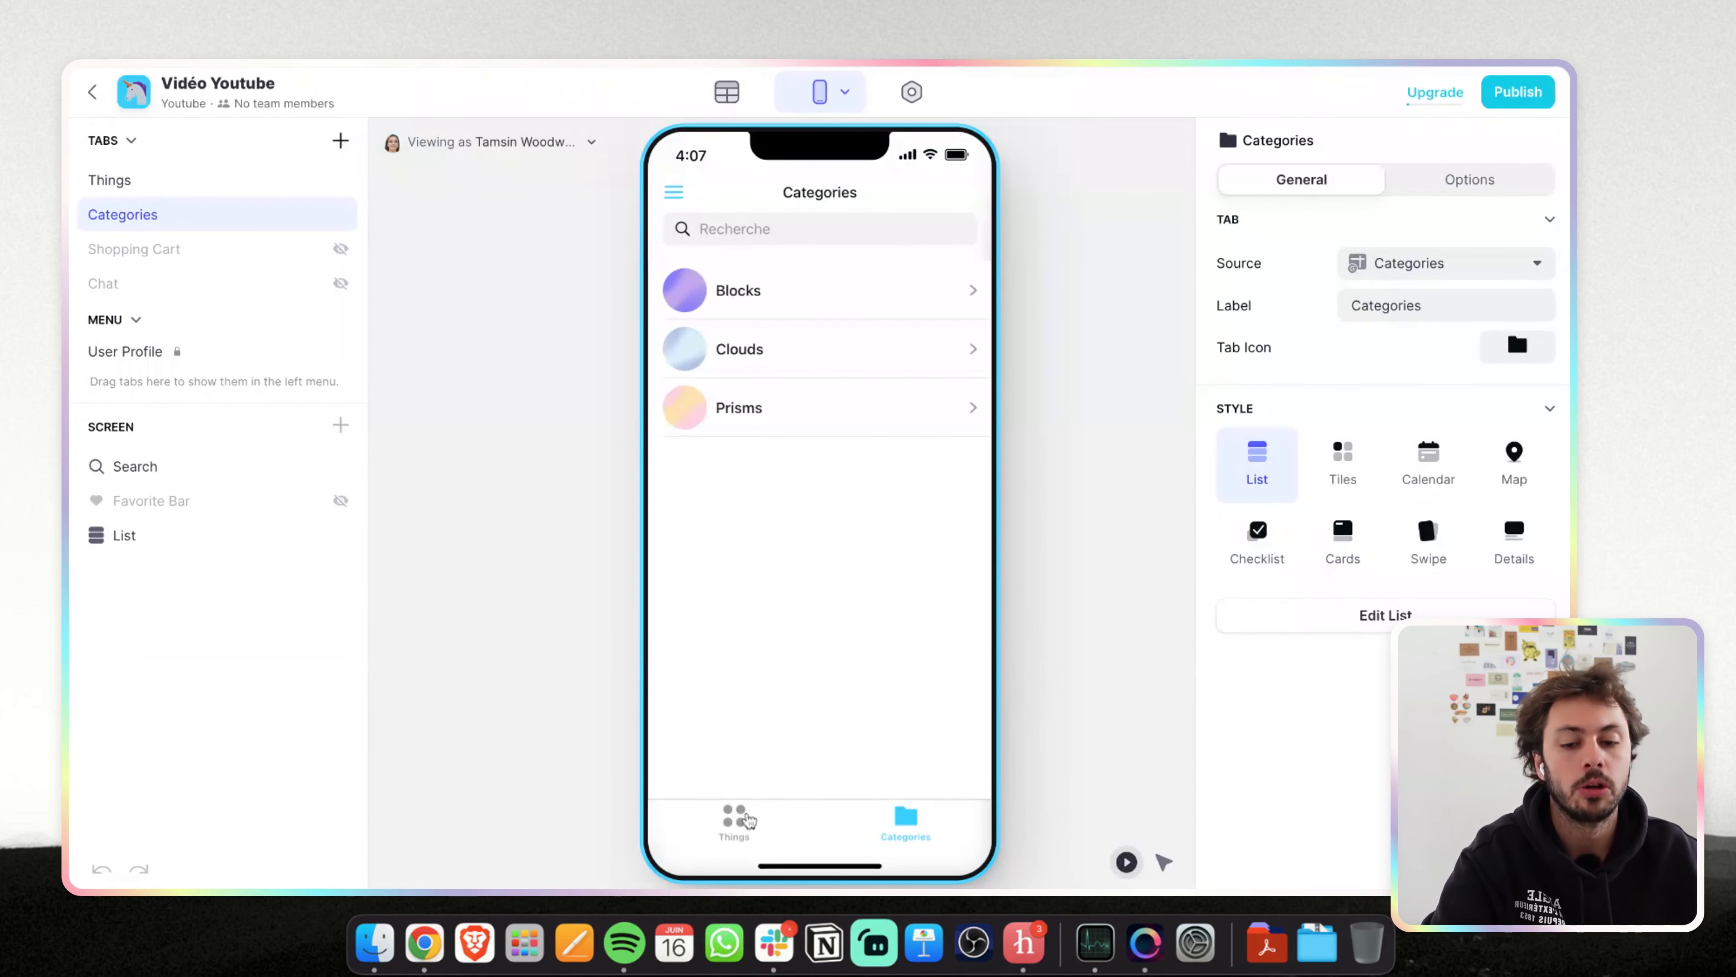
{"action": "left_click", "coordinate": [749, 819]}
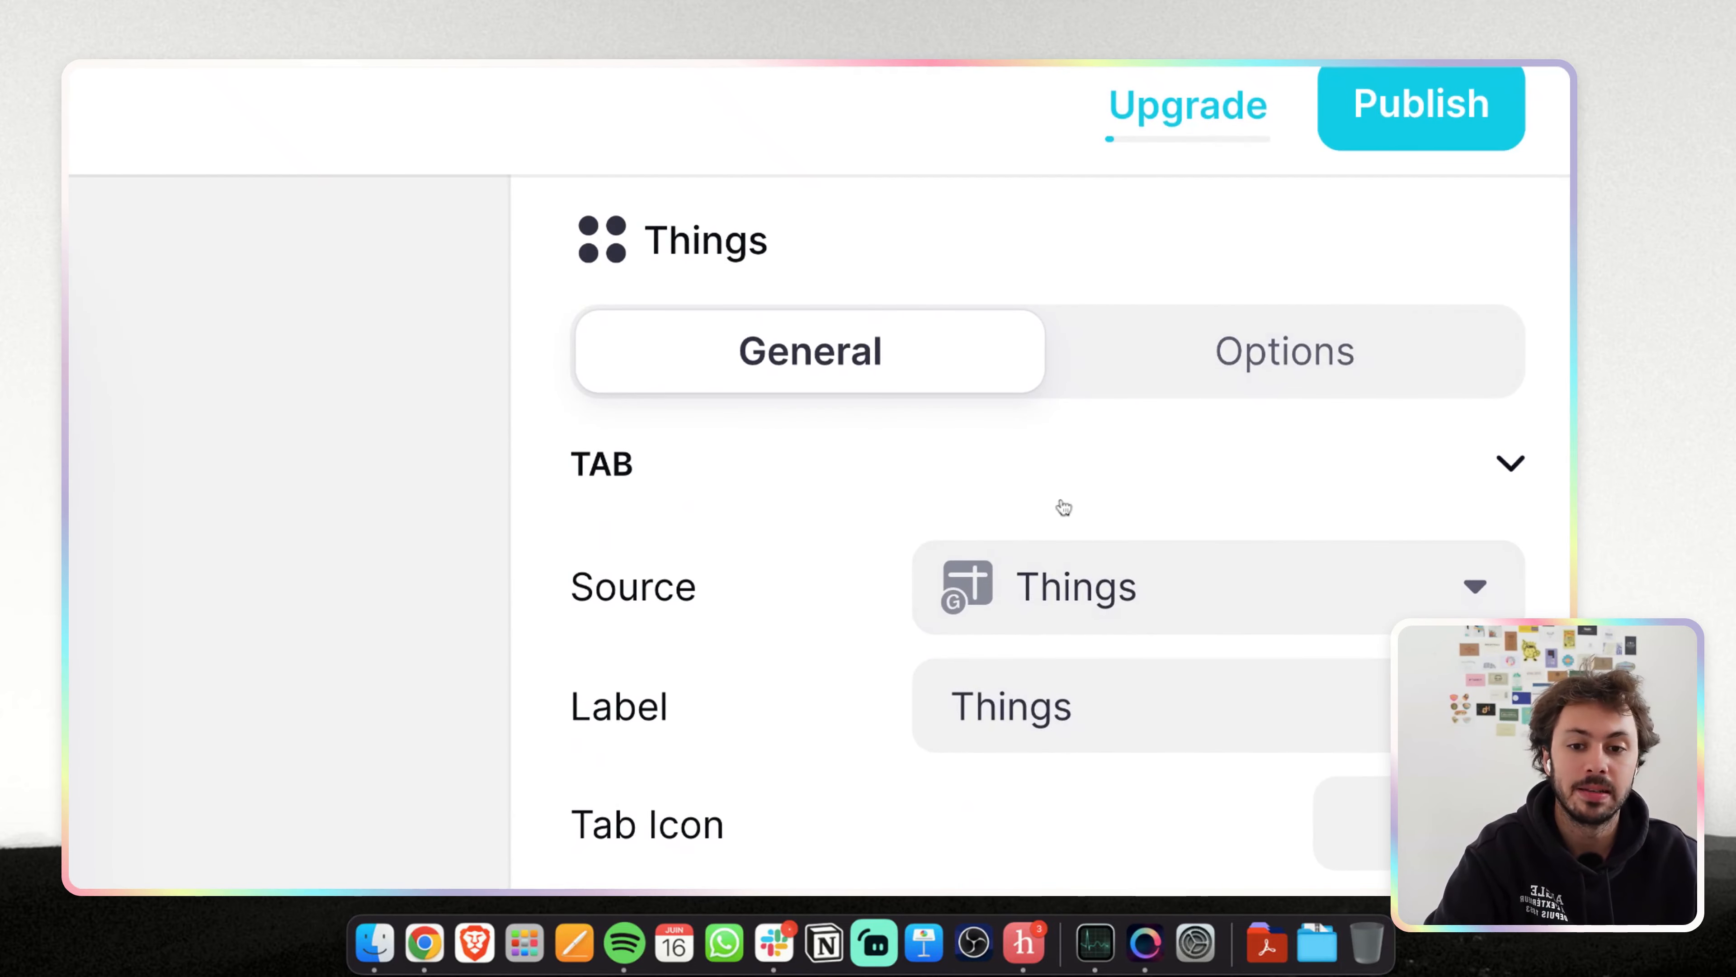
Open the app's settings and review the icon, name and author under Name & Icon
{"action": "scroll", "coordinate": [973, 620], "scroll_direction": "down", "scroll_amount": 10}
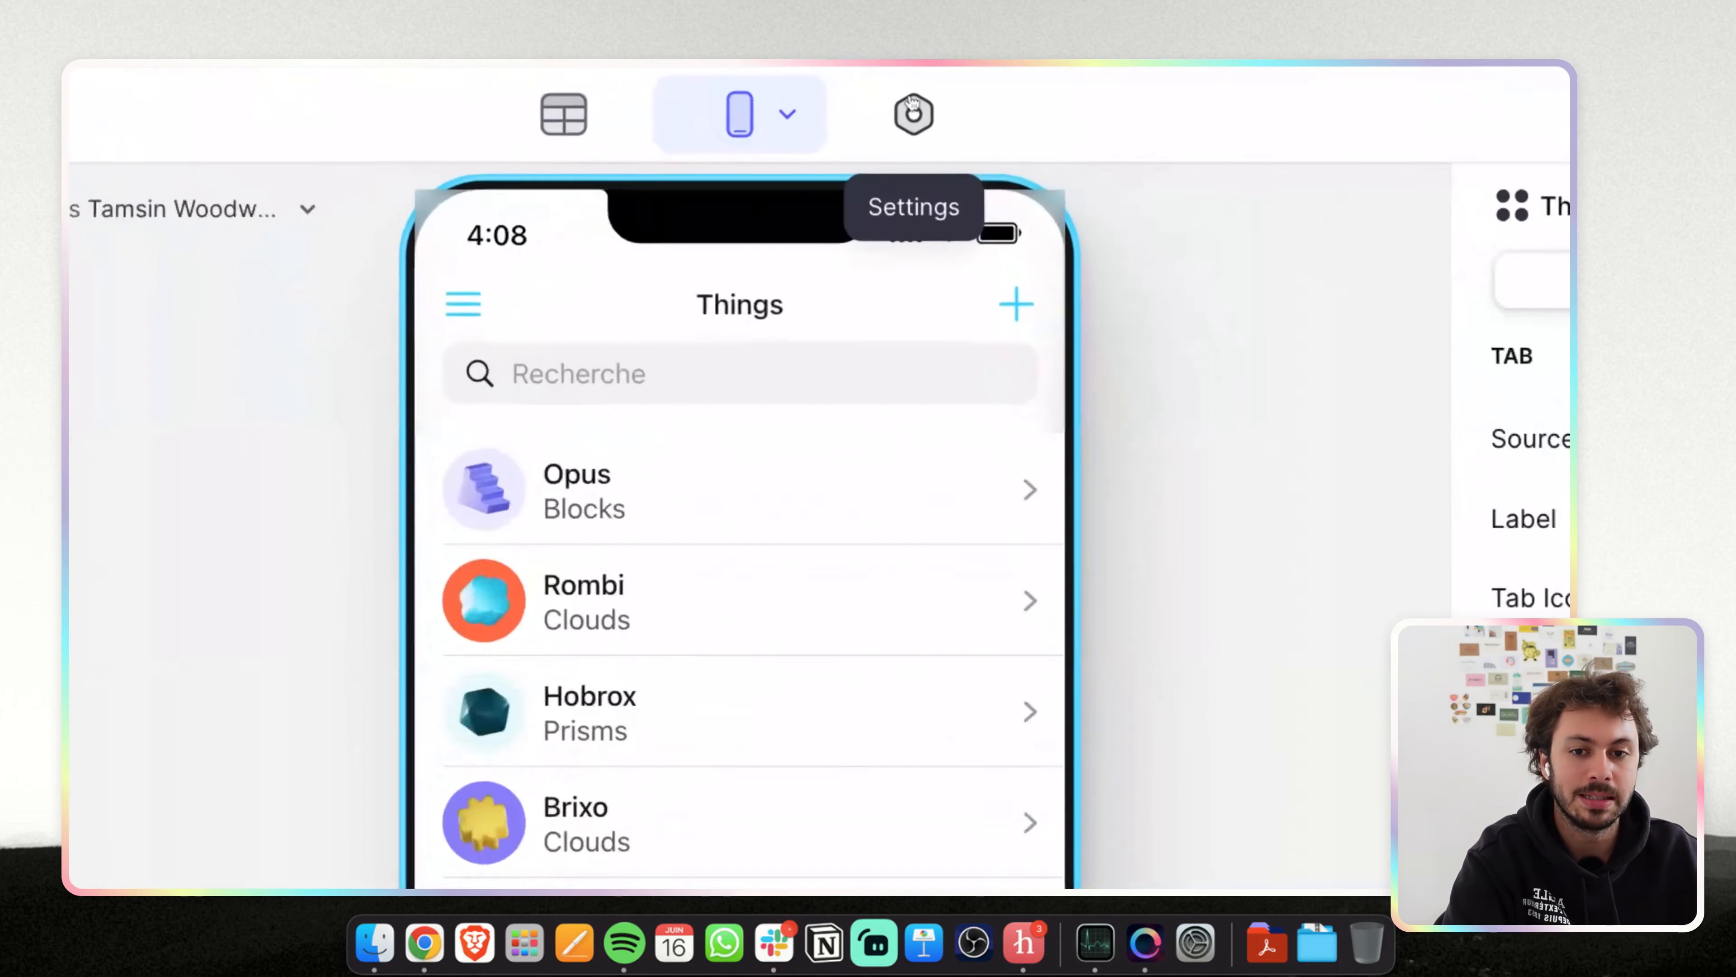
{"action": "left_click", "coordinate": [914, 119]}
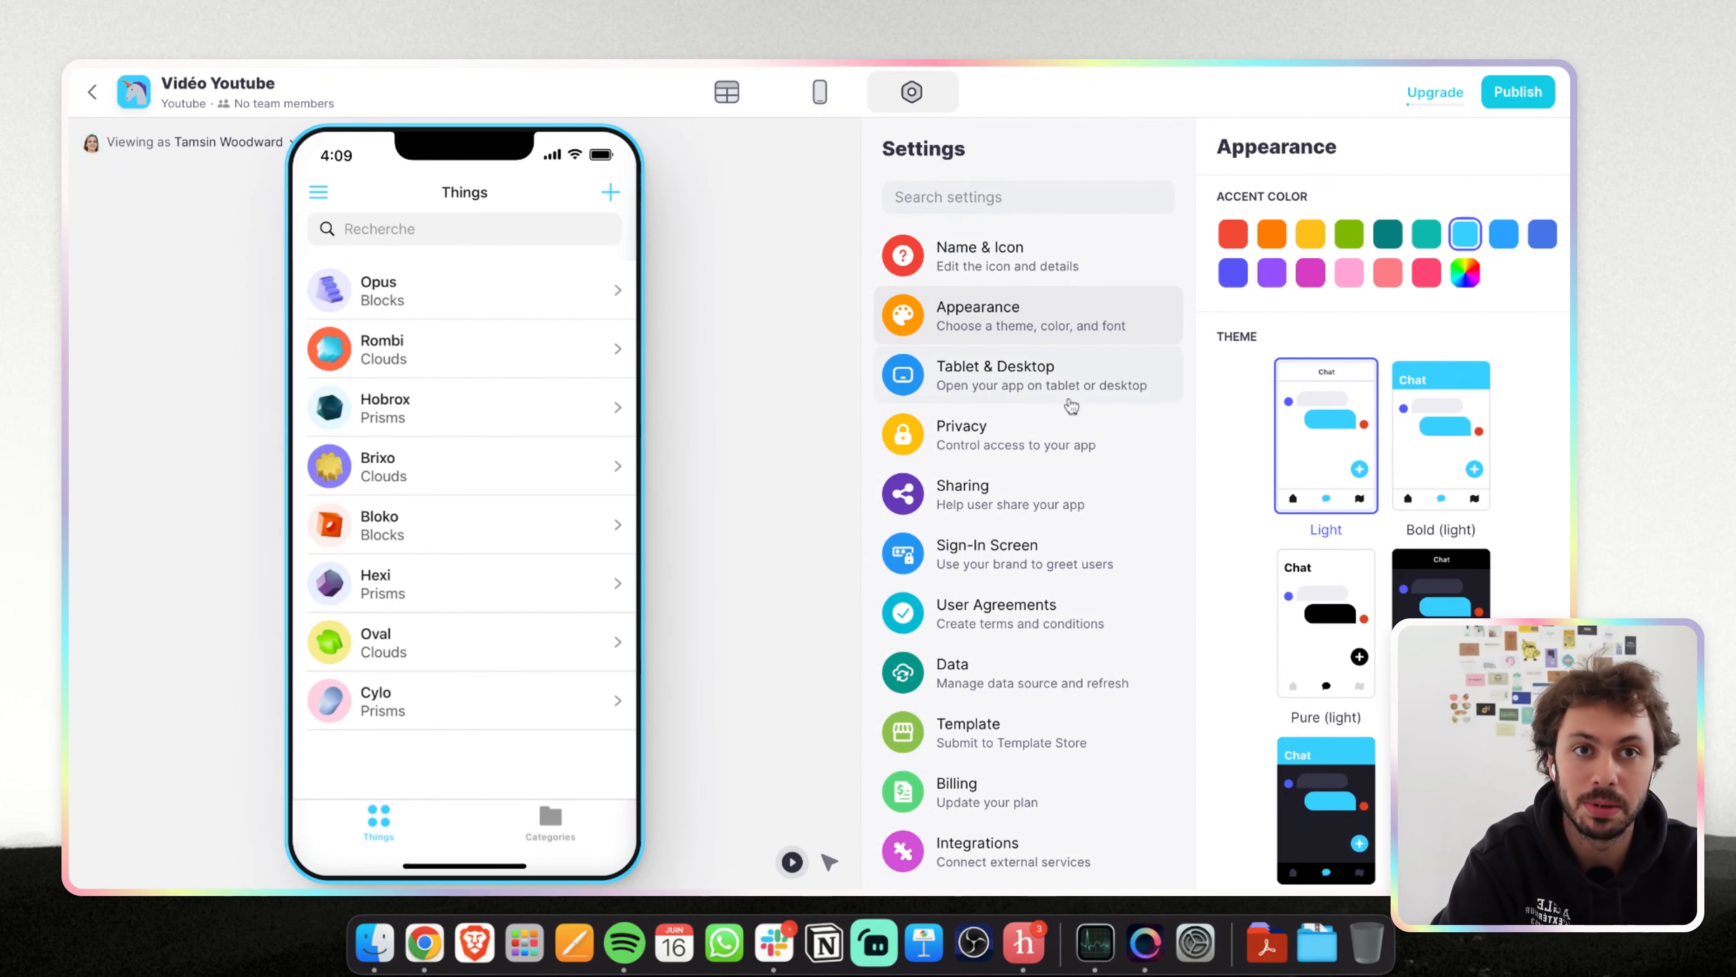
{"action": "left_click", "coordinate": [990, 281]}
{"action": "left_click", "coordinate": [1348, 482]}
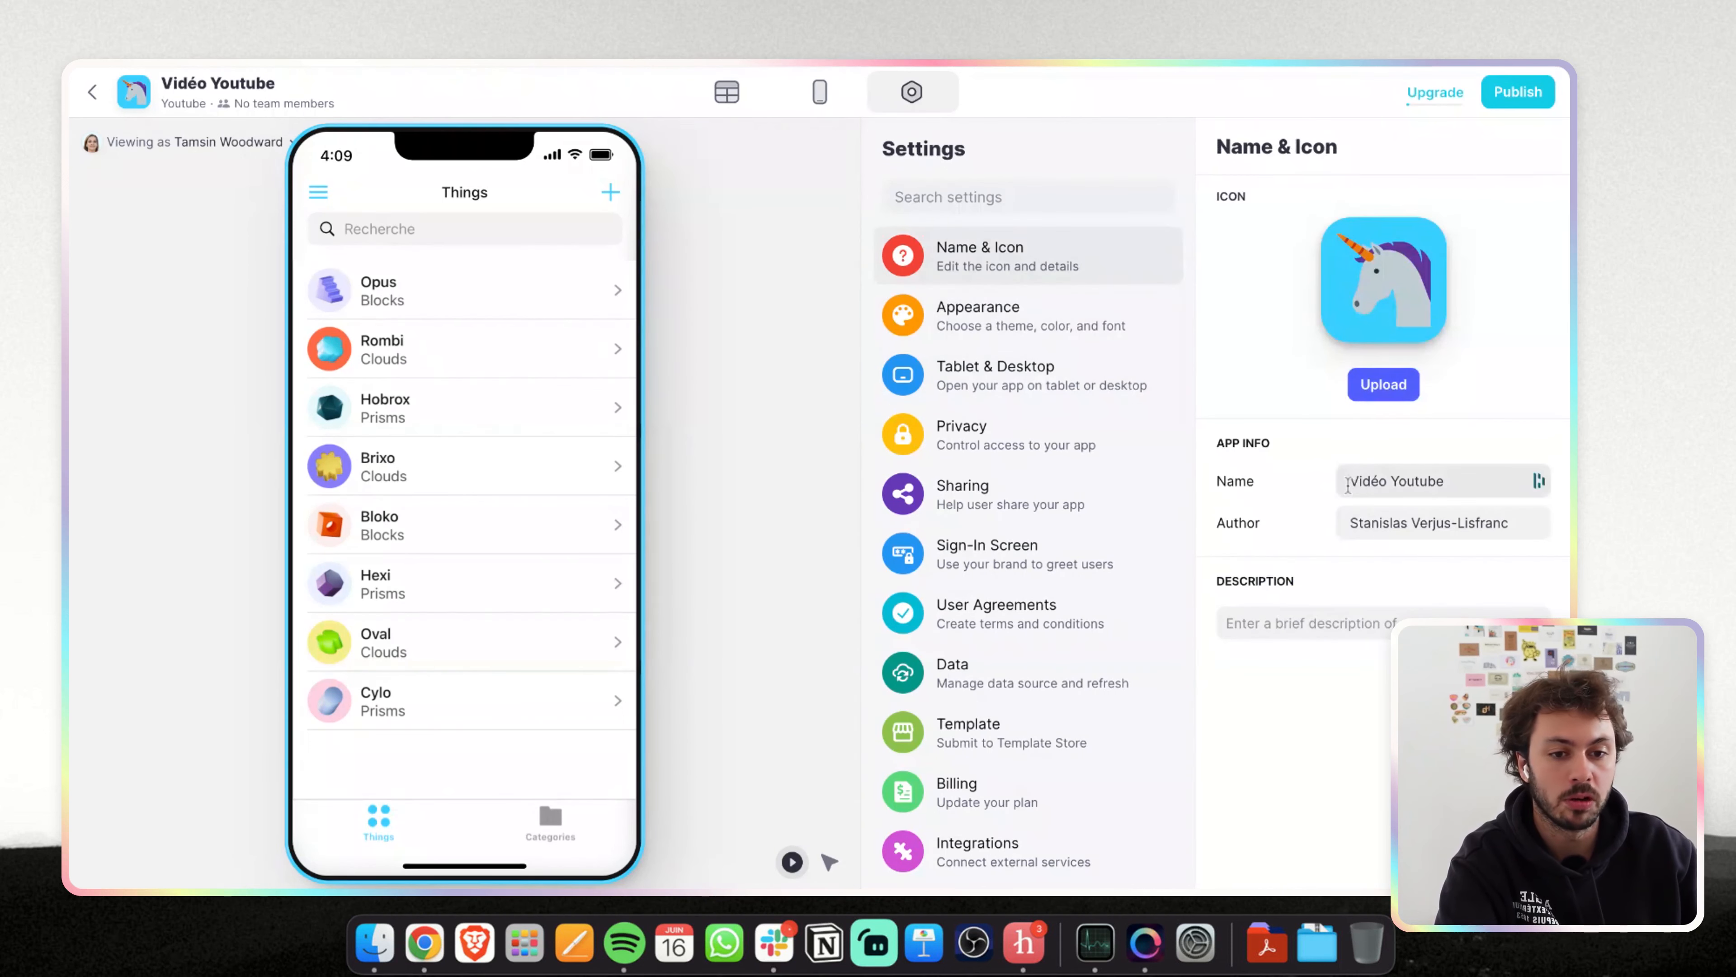
{"action": "left_click_drag", "start_coordinate": [1348, 485], "coordinate": [1461, 484]}
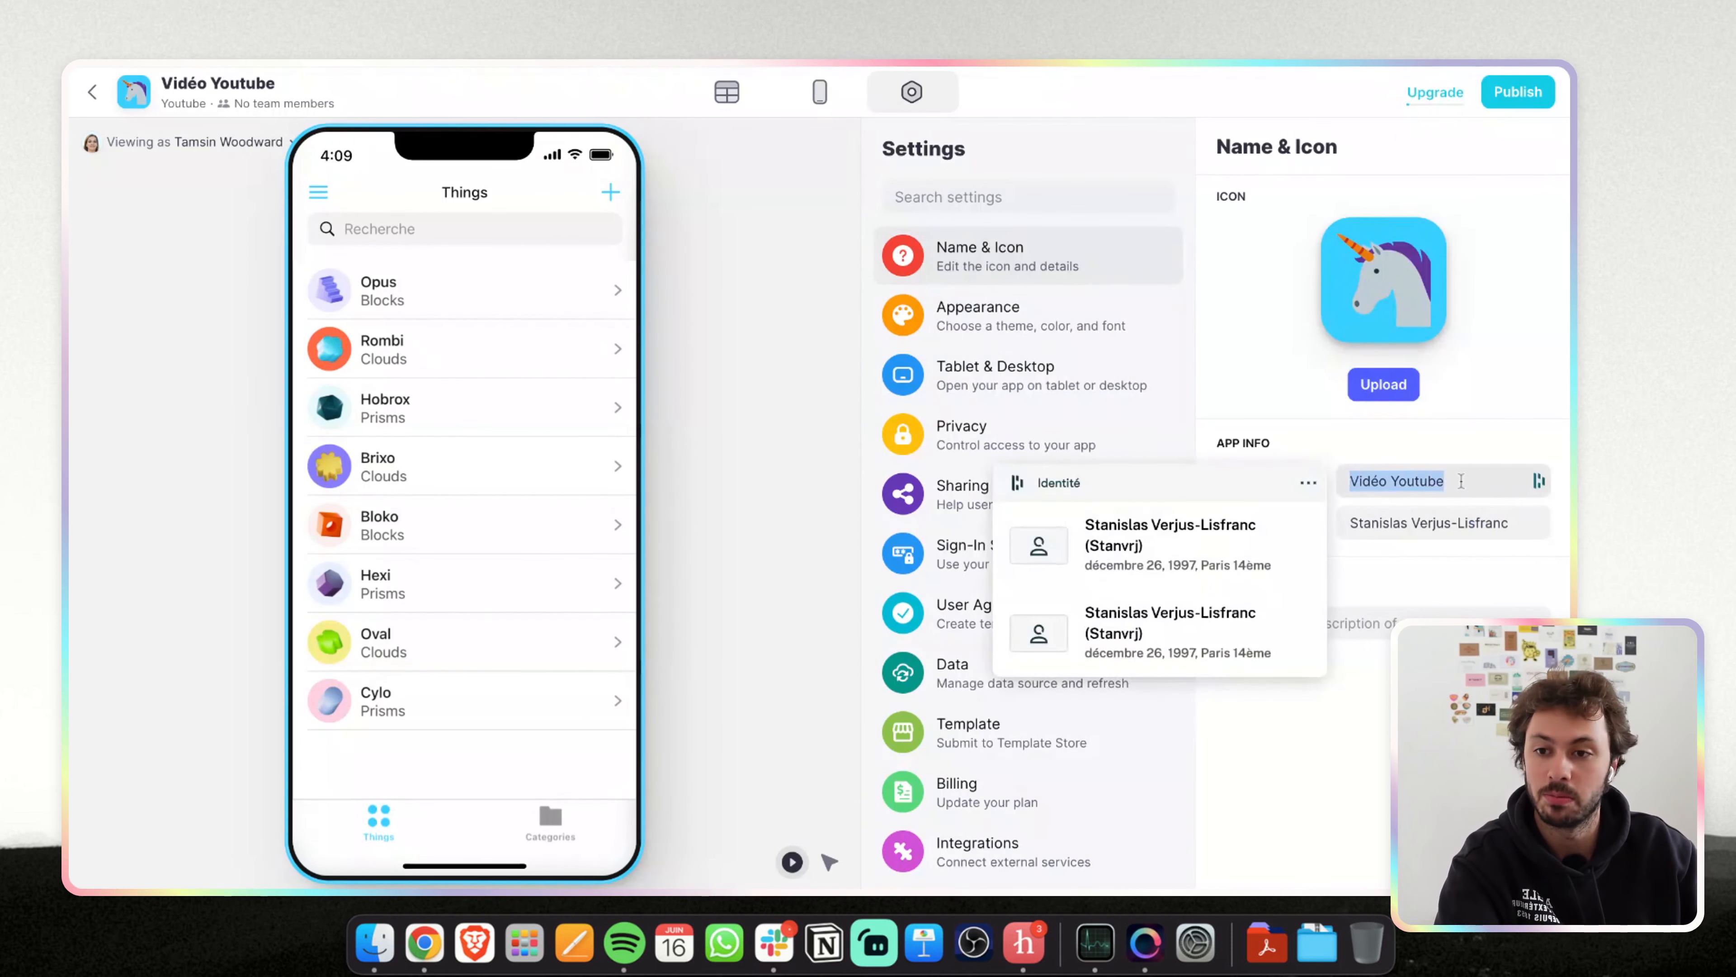
{"action": "left_click", "coordinate": [1461, 483]}
{"action": "left_click", "coordinate": [1377, 448]}
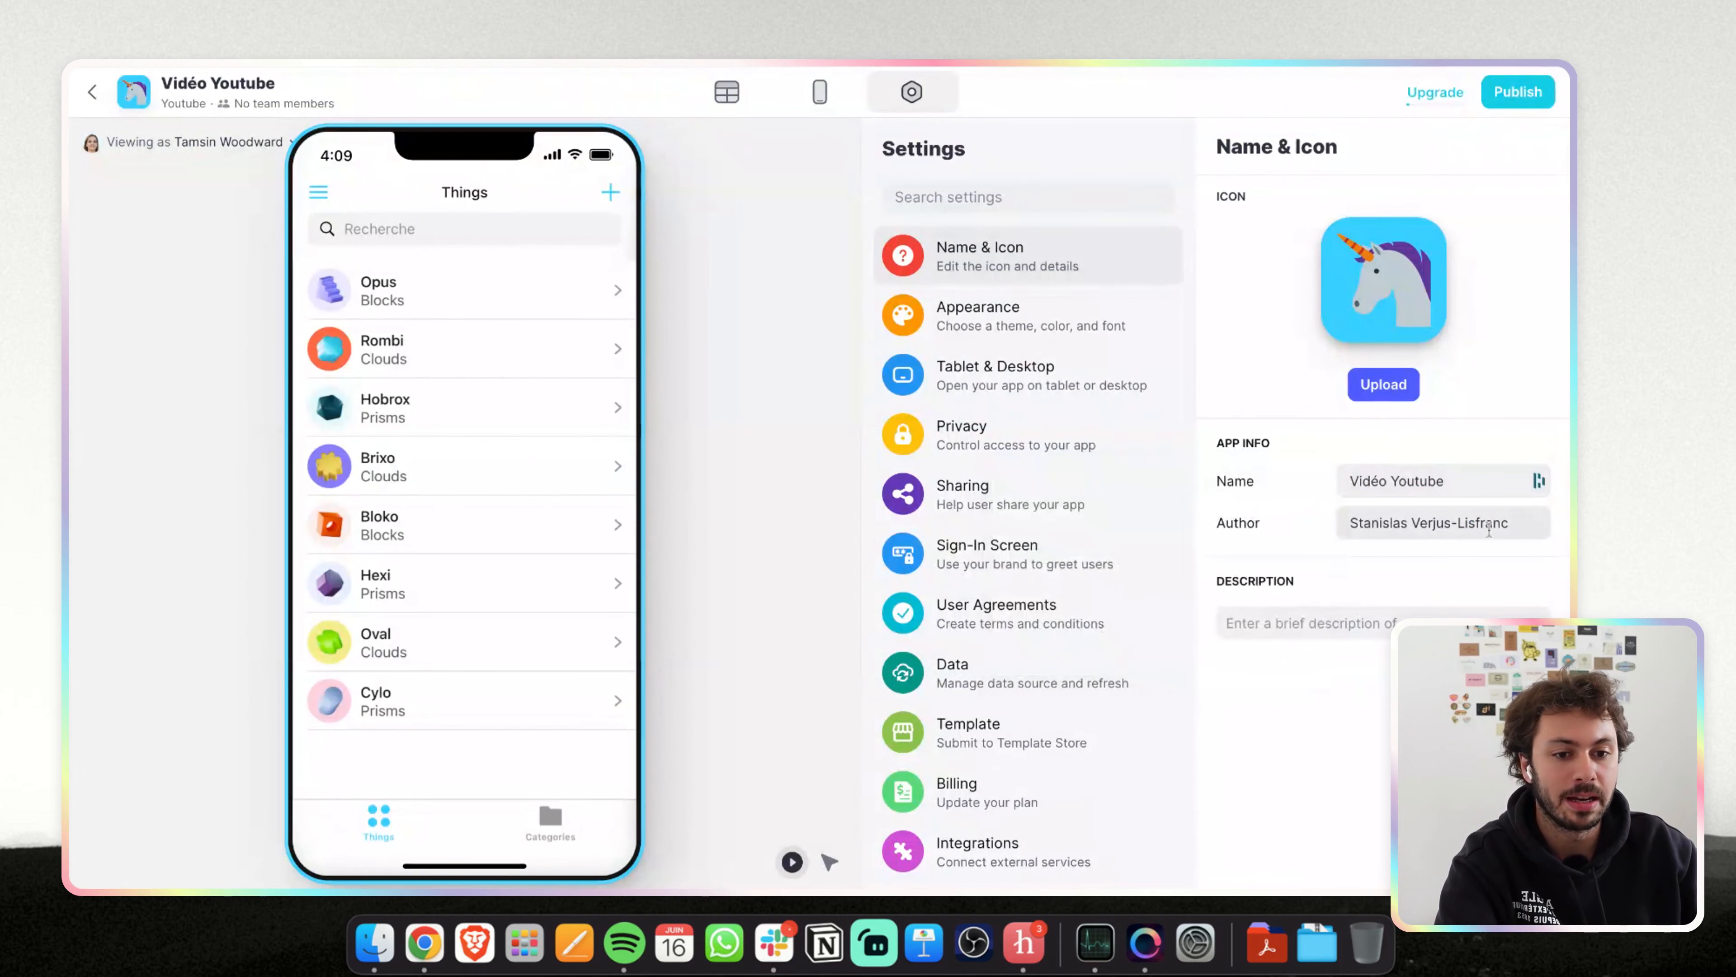
Review the Appearance, Tablet & Desktop and Privacy settings, and return to the app layout
{"action": "left_click", "coordinate": [984, 315]}
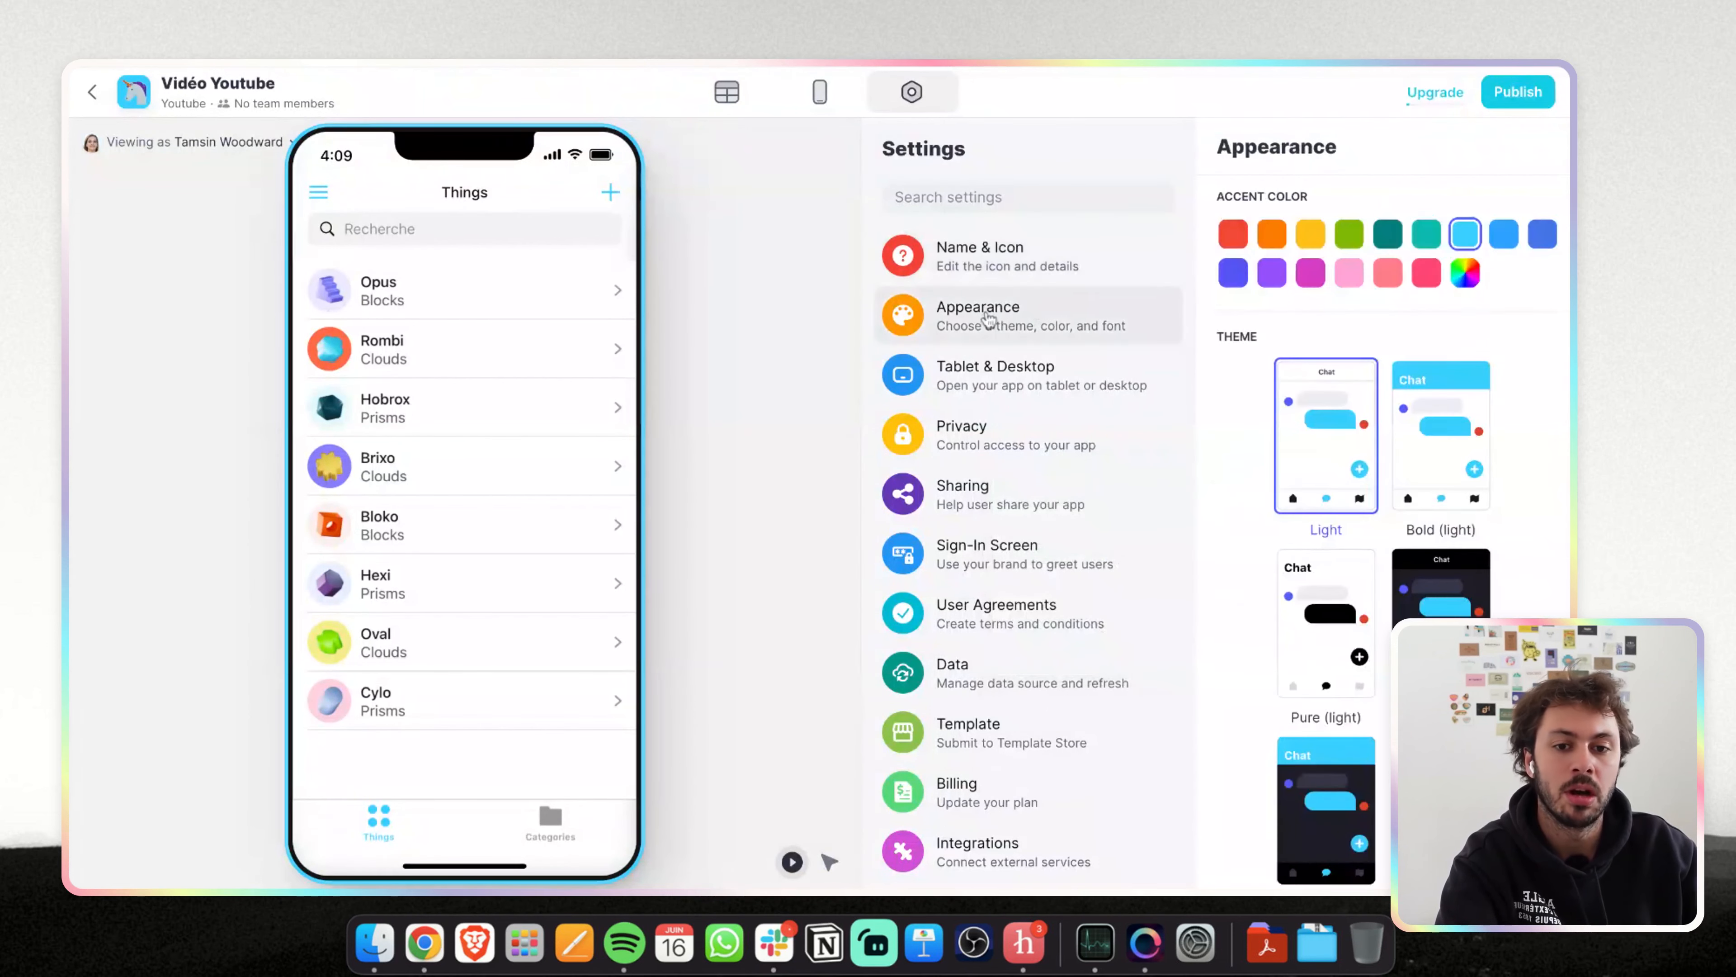
{"action": "left_click", "coordinate": [970, 381]}
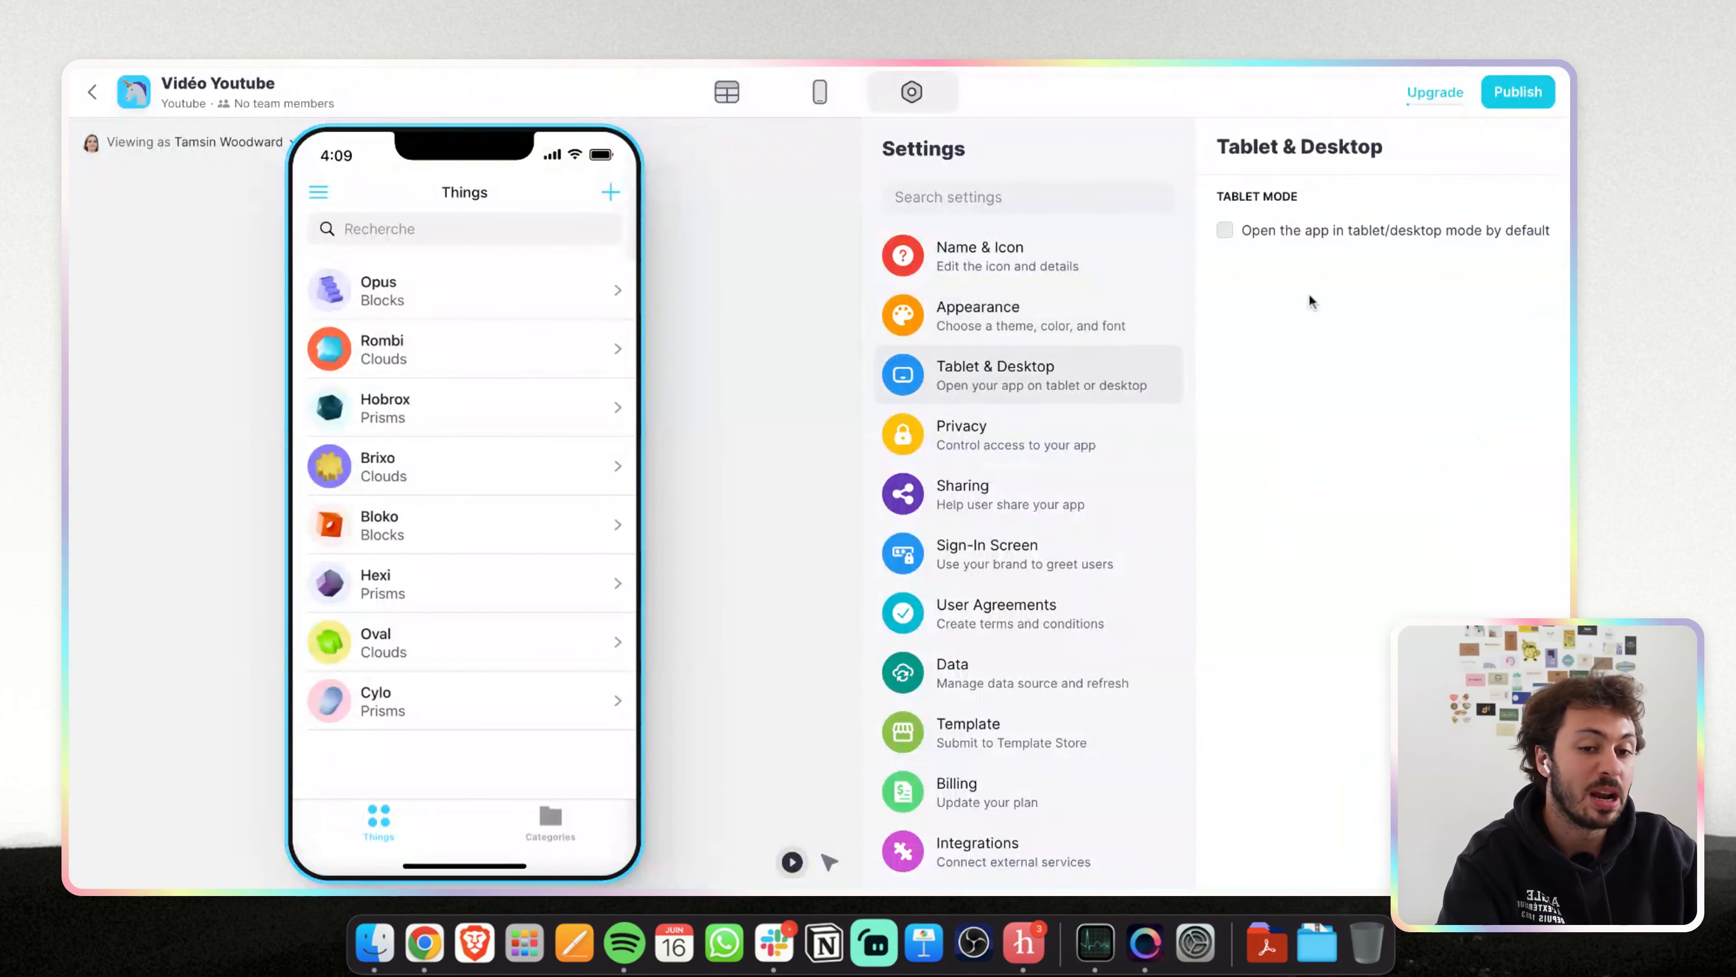
{"action": "left_click", "coordinate": [1026, 427]}
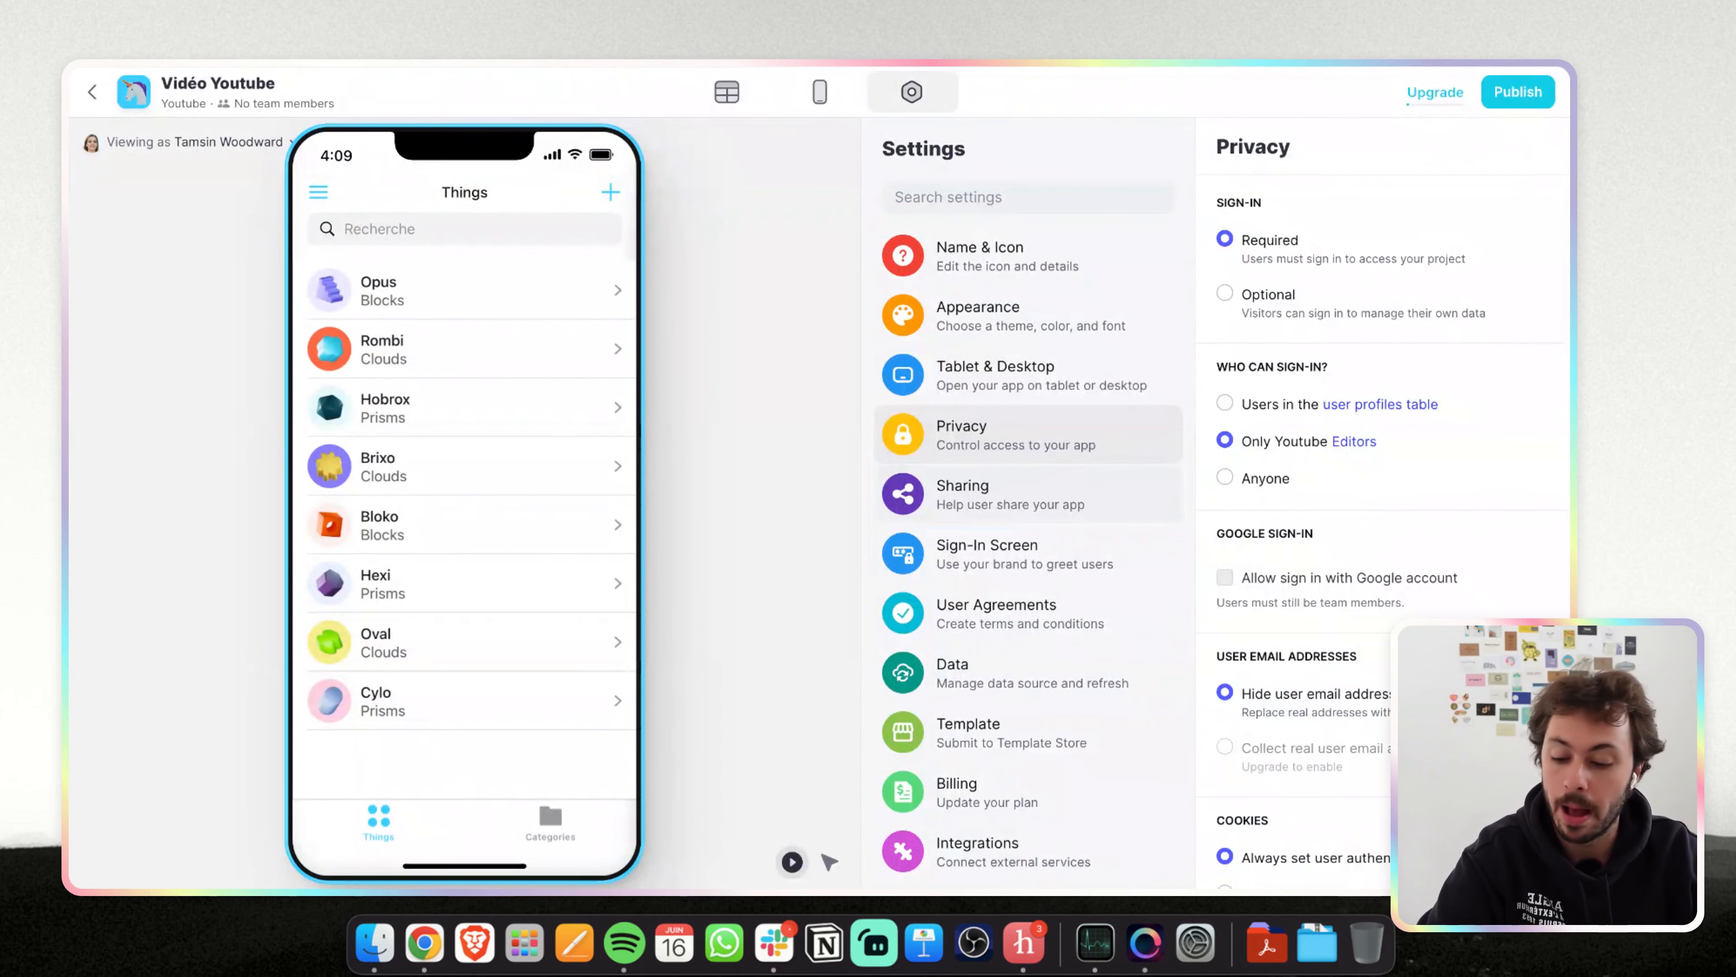
{"action": "left_click", "coordinate": [819, 92]}
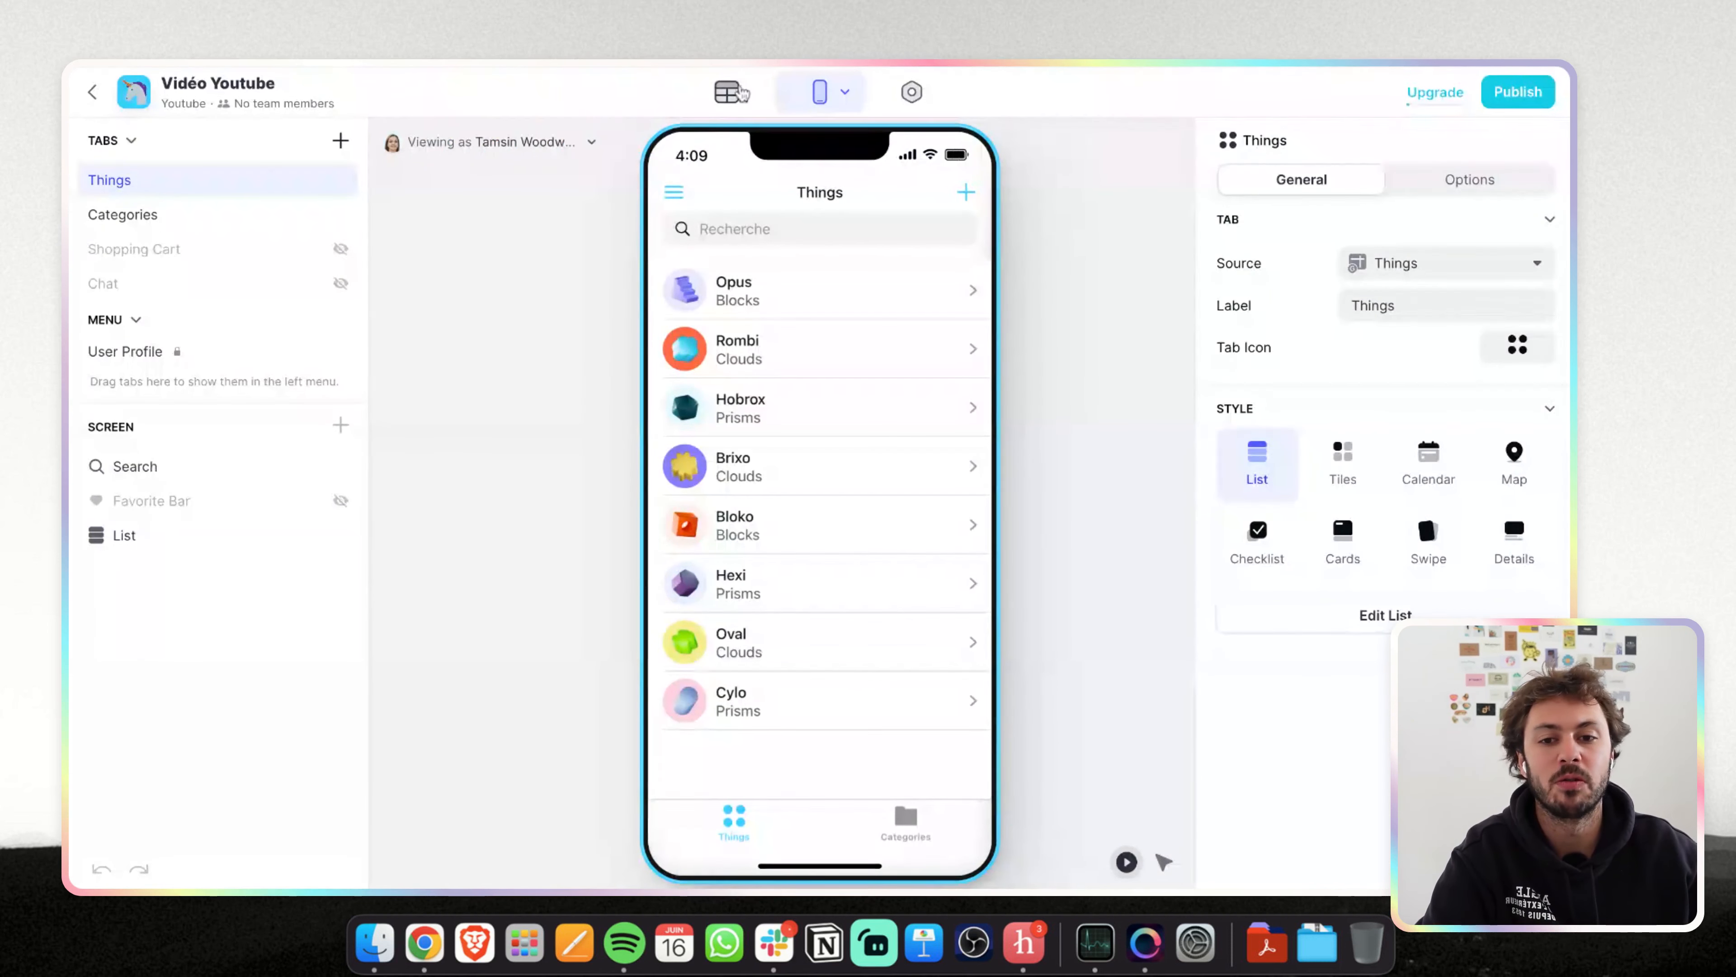
Open the project's data tables and view the Data Editor product page on the Glide website
{"action": "left_click", "coordinate": [727, 92]}
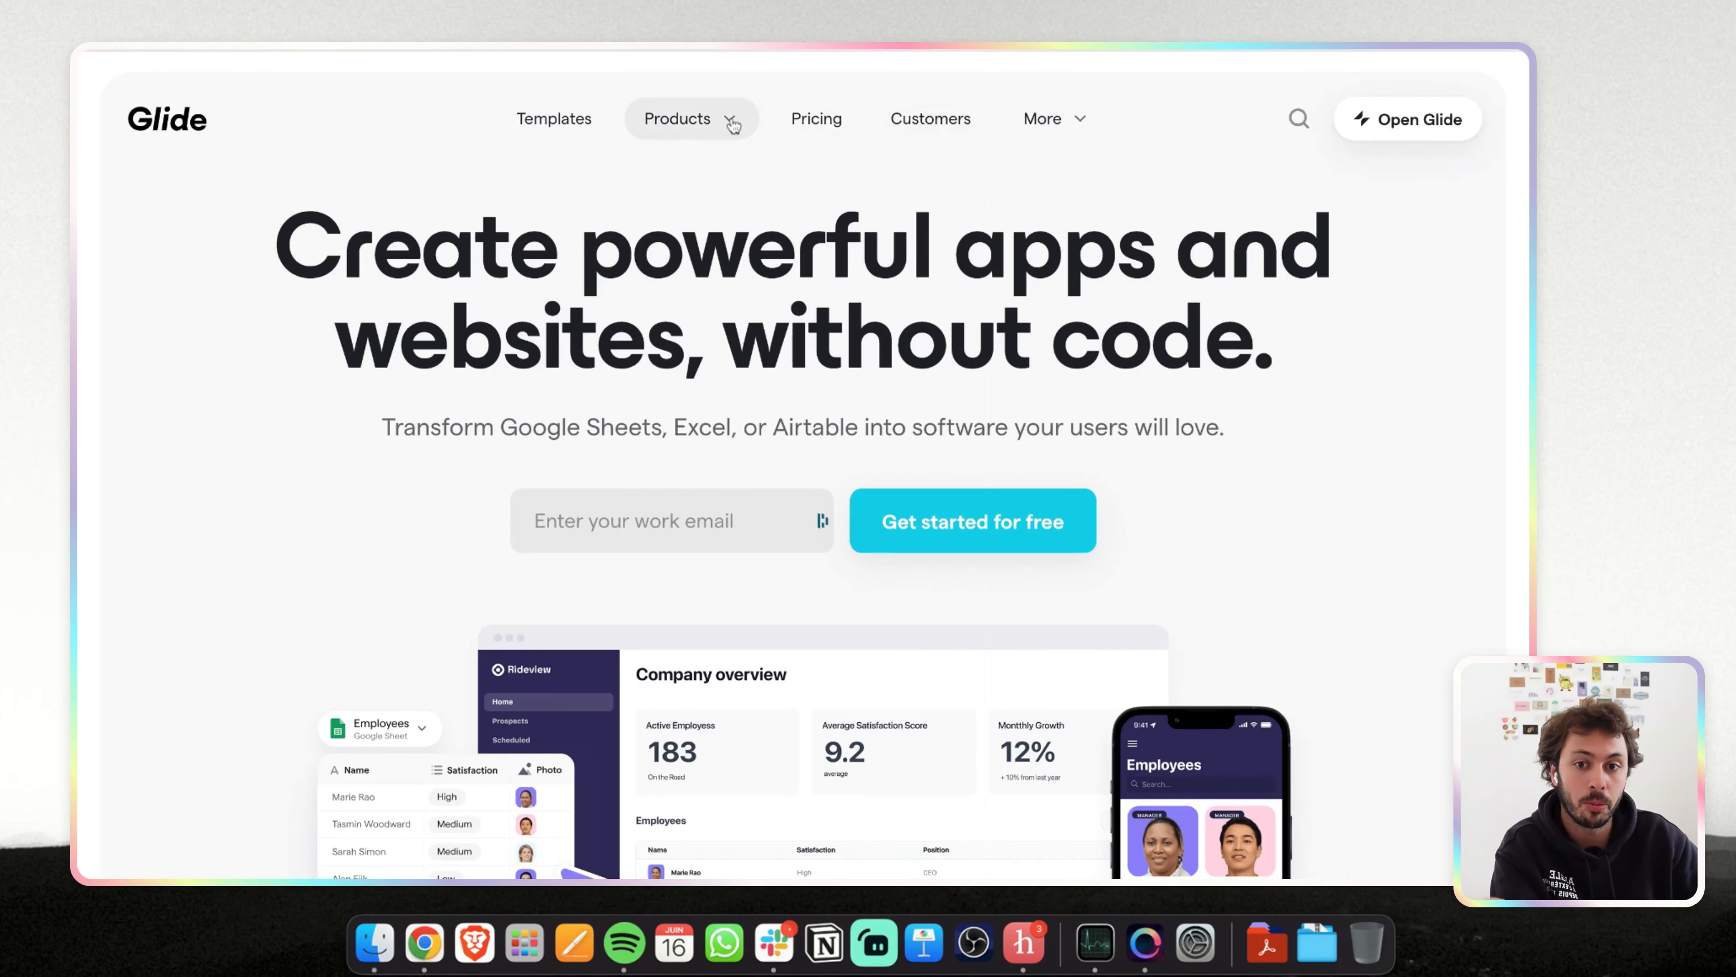
{"action": "mouse_move", "coordinate": [736, 118]}
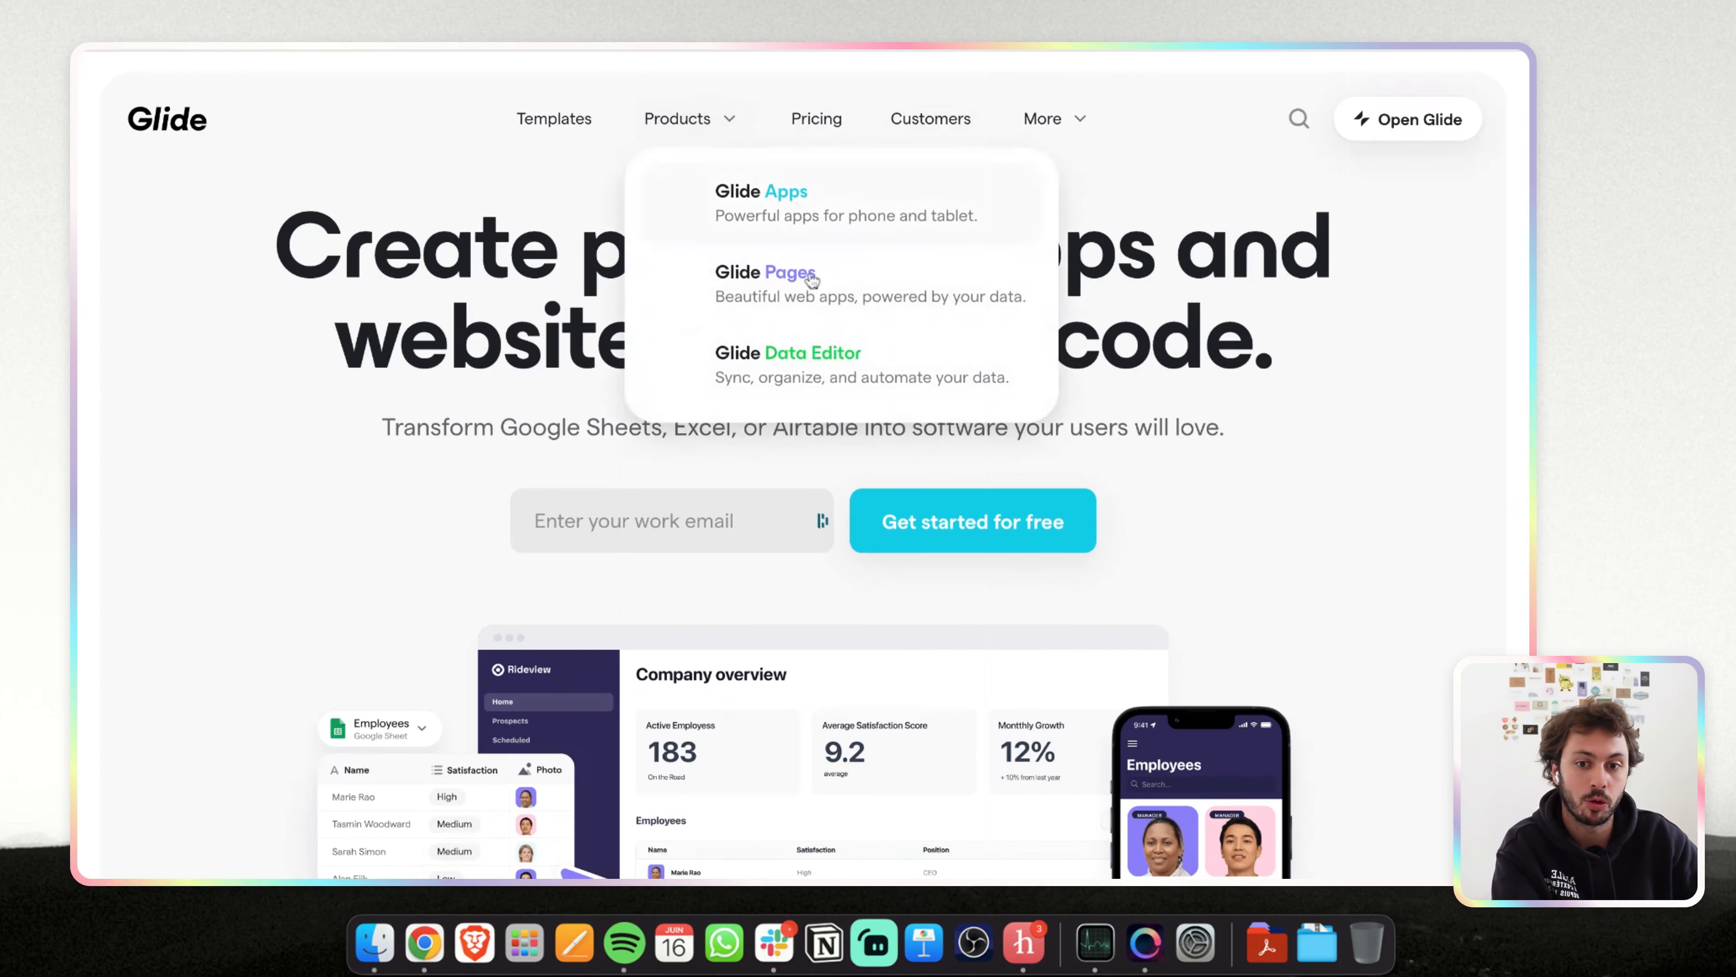
{"action": "left_click", "coordinate": [840, 361]}
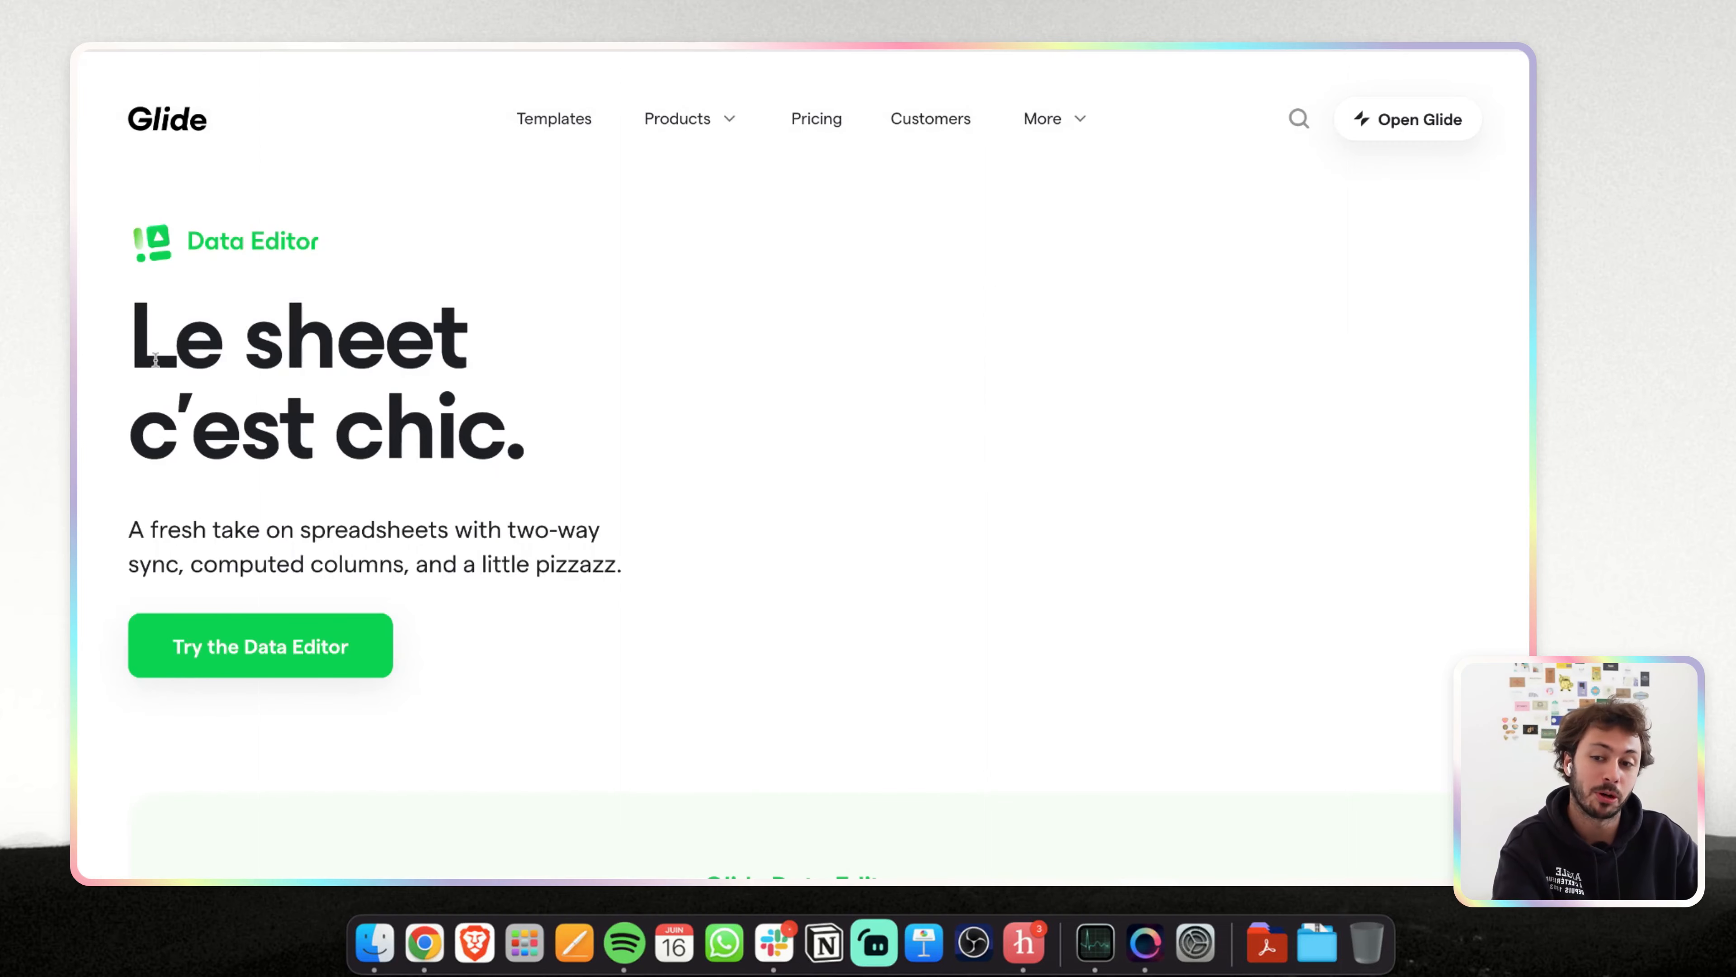
{"action": "triple_click", "coordinate": [134, 340]}
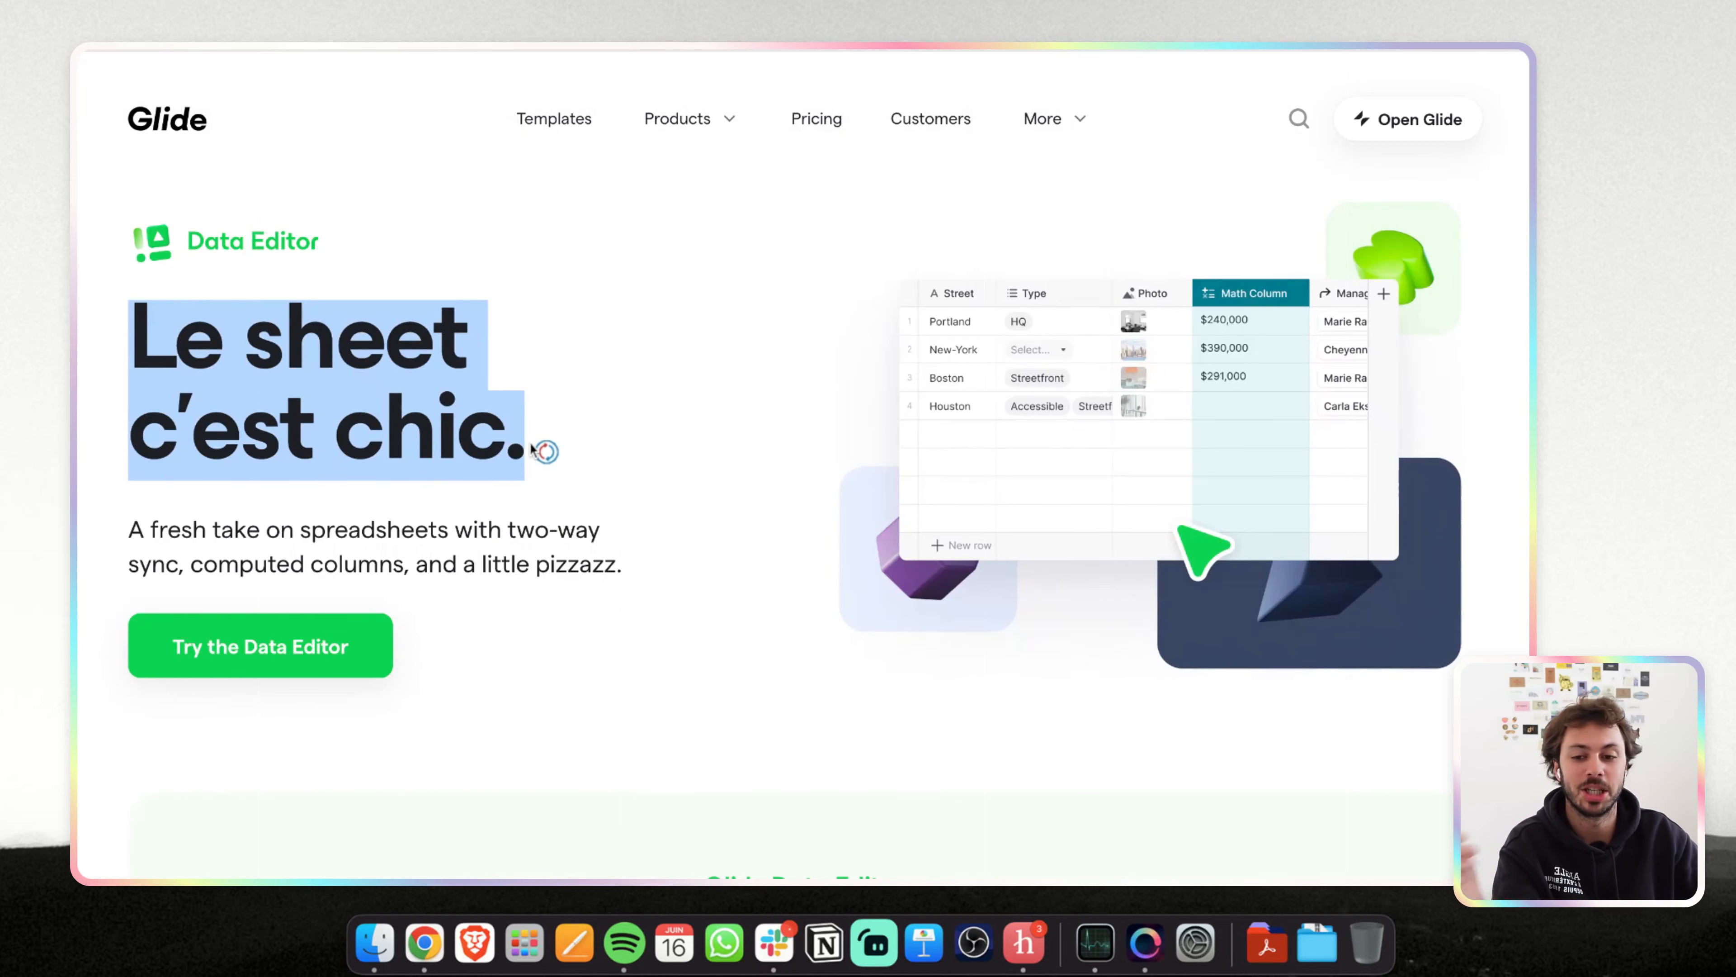
{"action": "left_click", "coordinate": [680, 551]}
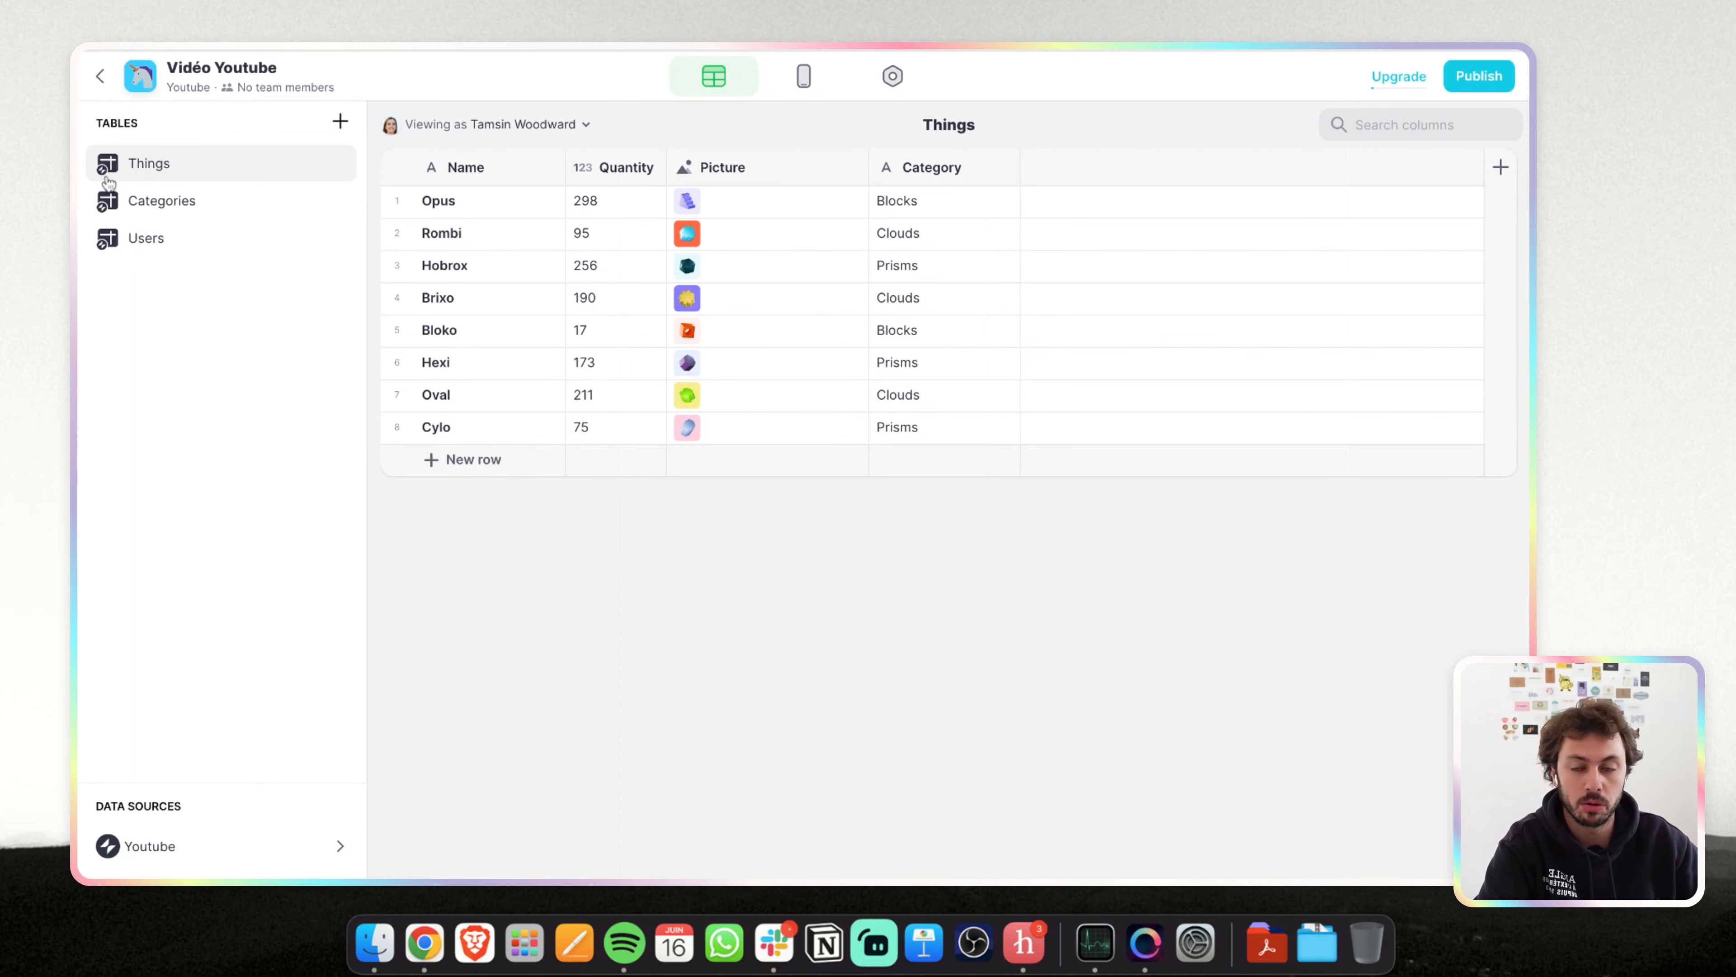
Add the Google Sheets file Resto_Stan as a synced data source for the project's tables
{"action": "left_click", "coordinate": [338, 126]}
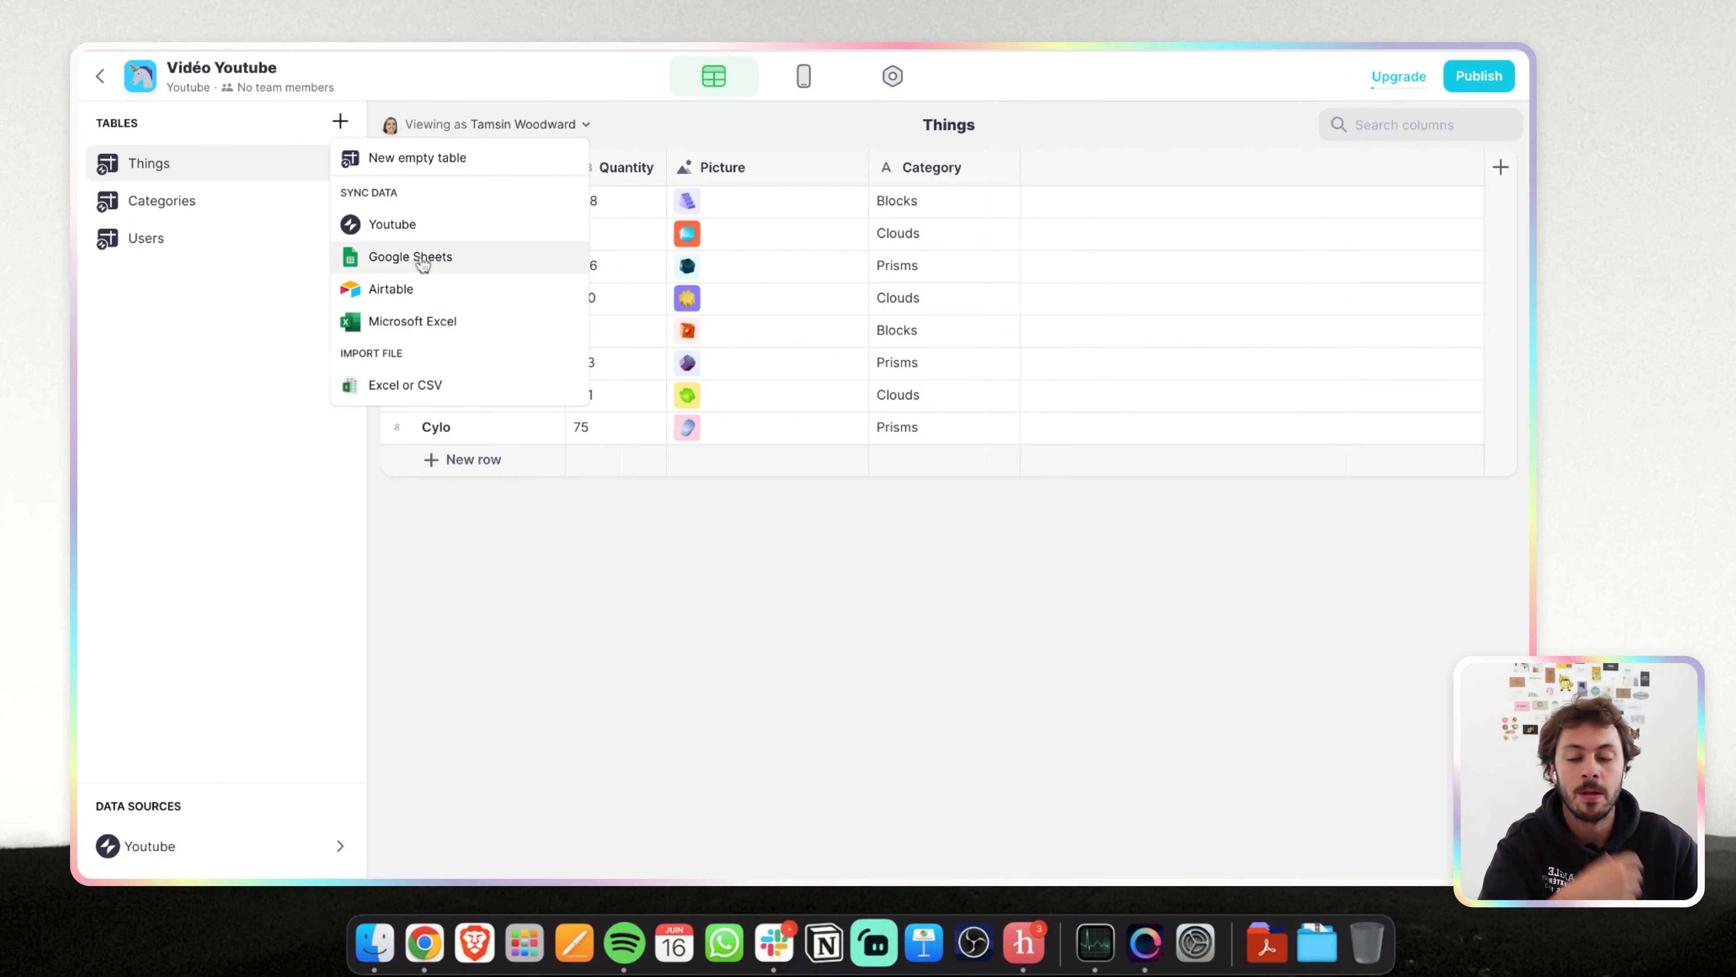
{"action": "key", "text": "super+n"}
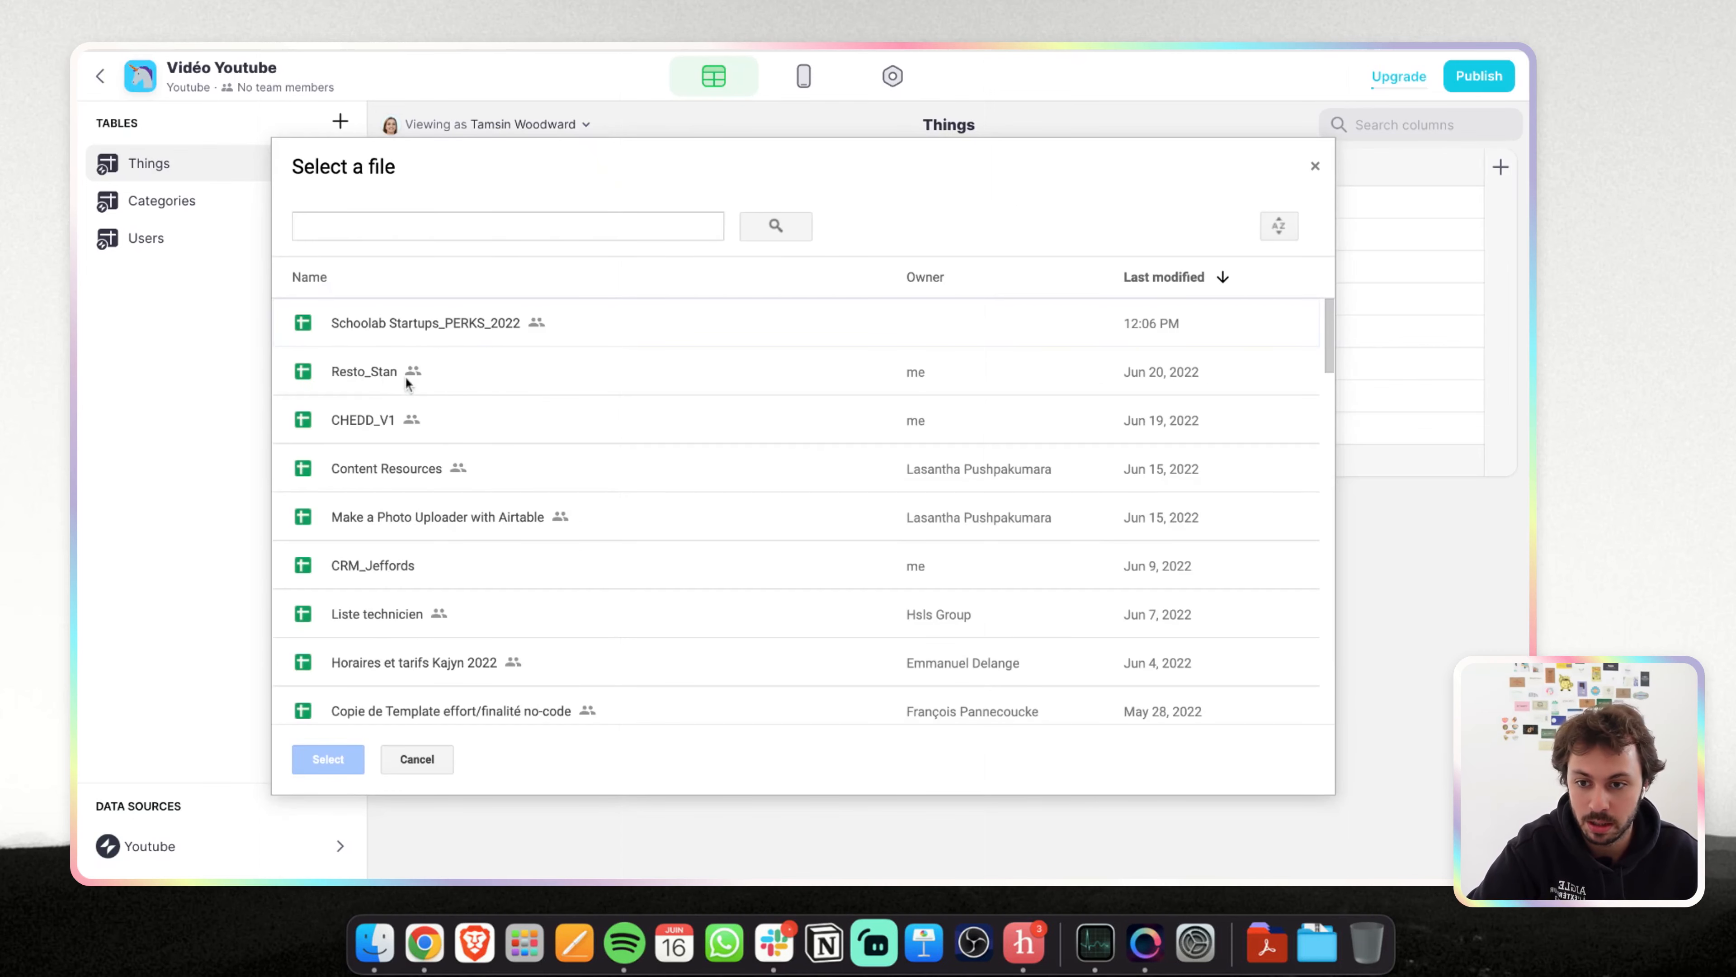
{"action": "left_click", "coordinate": [441, 378]}
{"action": "left_click", "coordinate": [326, 761]}
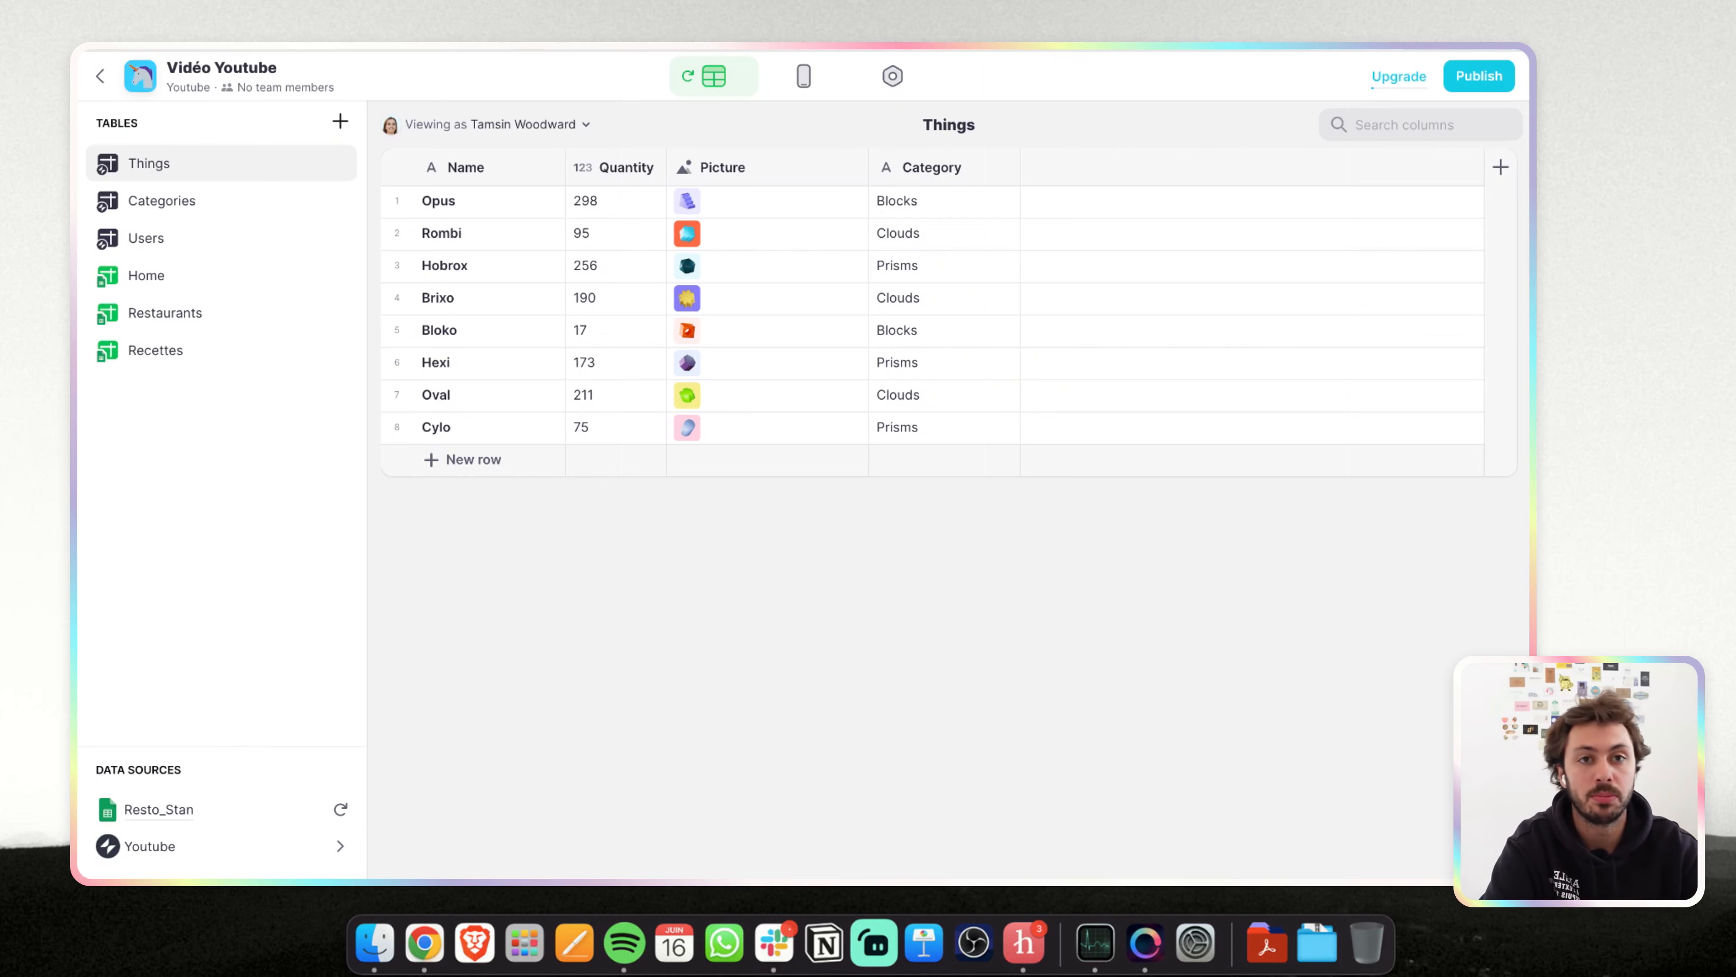
View the imported Restaurants and Recettes tables, and return to the Things table
{"action": "left_click", "coordinate": [206, 324]}
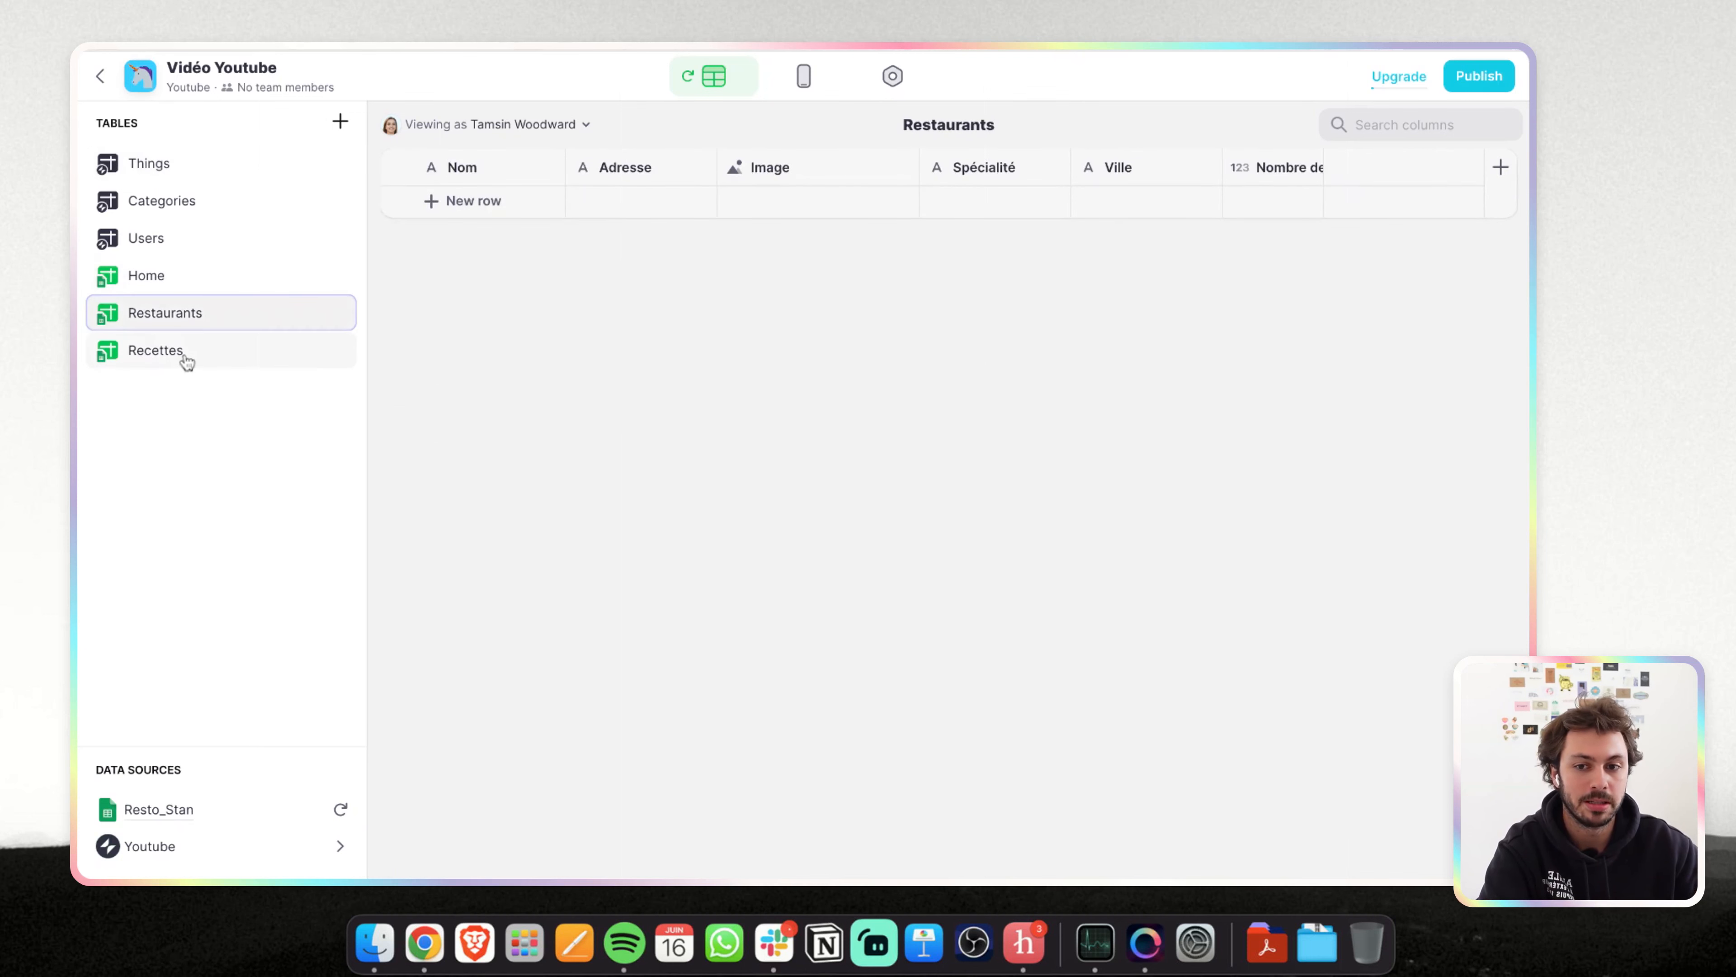
{"action": "left_click", "coordinate": [187, 363]}
{"action": "left_click", "coordinate": [167, 178]}
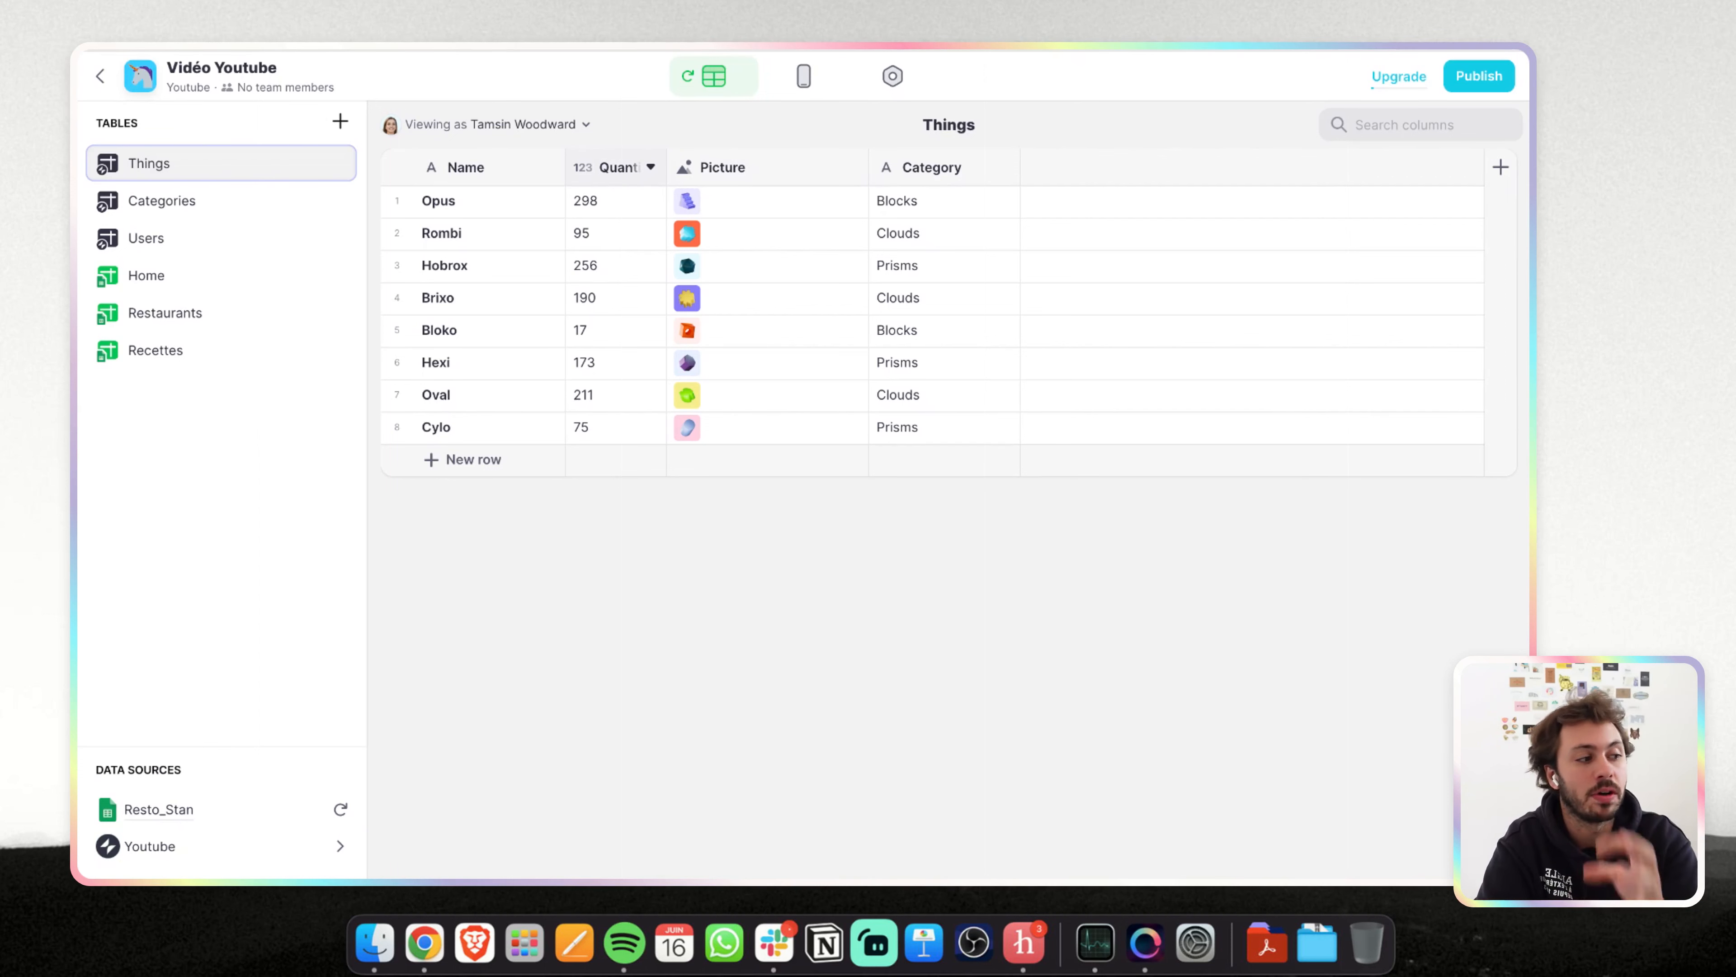
Examine the data types available for the Name column in Things and the Picture column's settings
{"action": "double_click", "coordinate": [470, 171]}
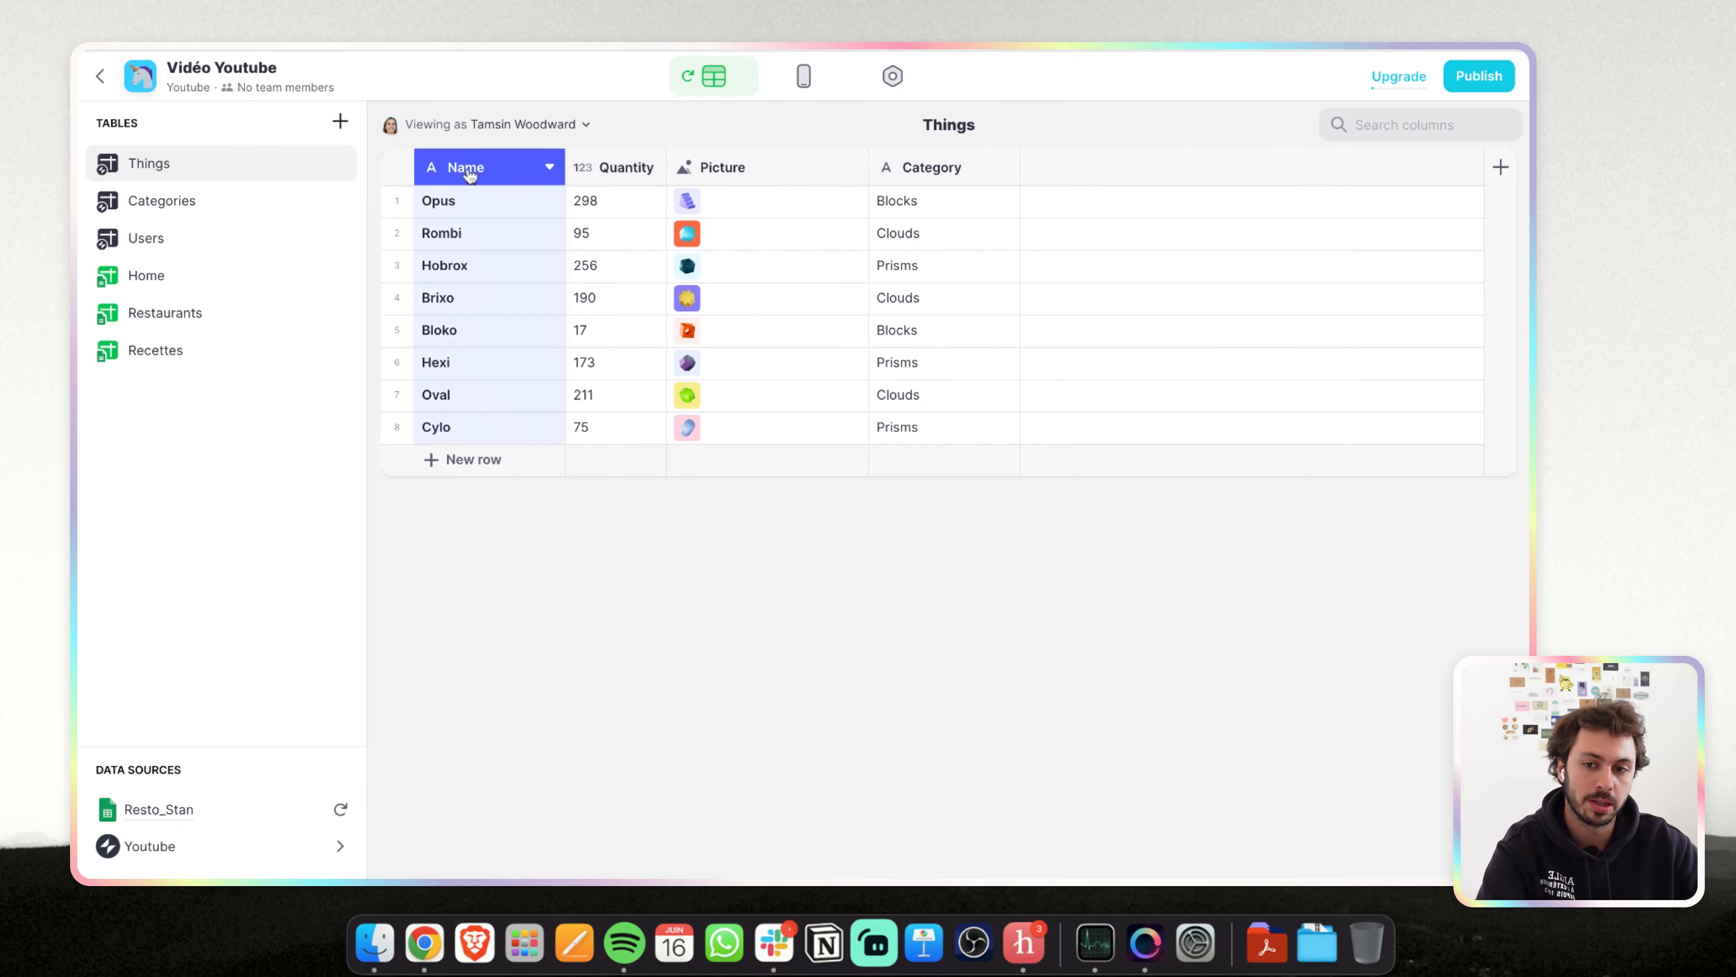
{"action": "left_click_drag", "start_coordinate": [597, 260], "coordinate": [639, 273]}
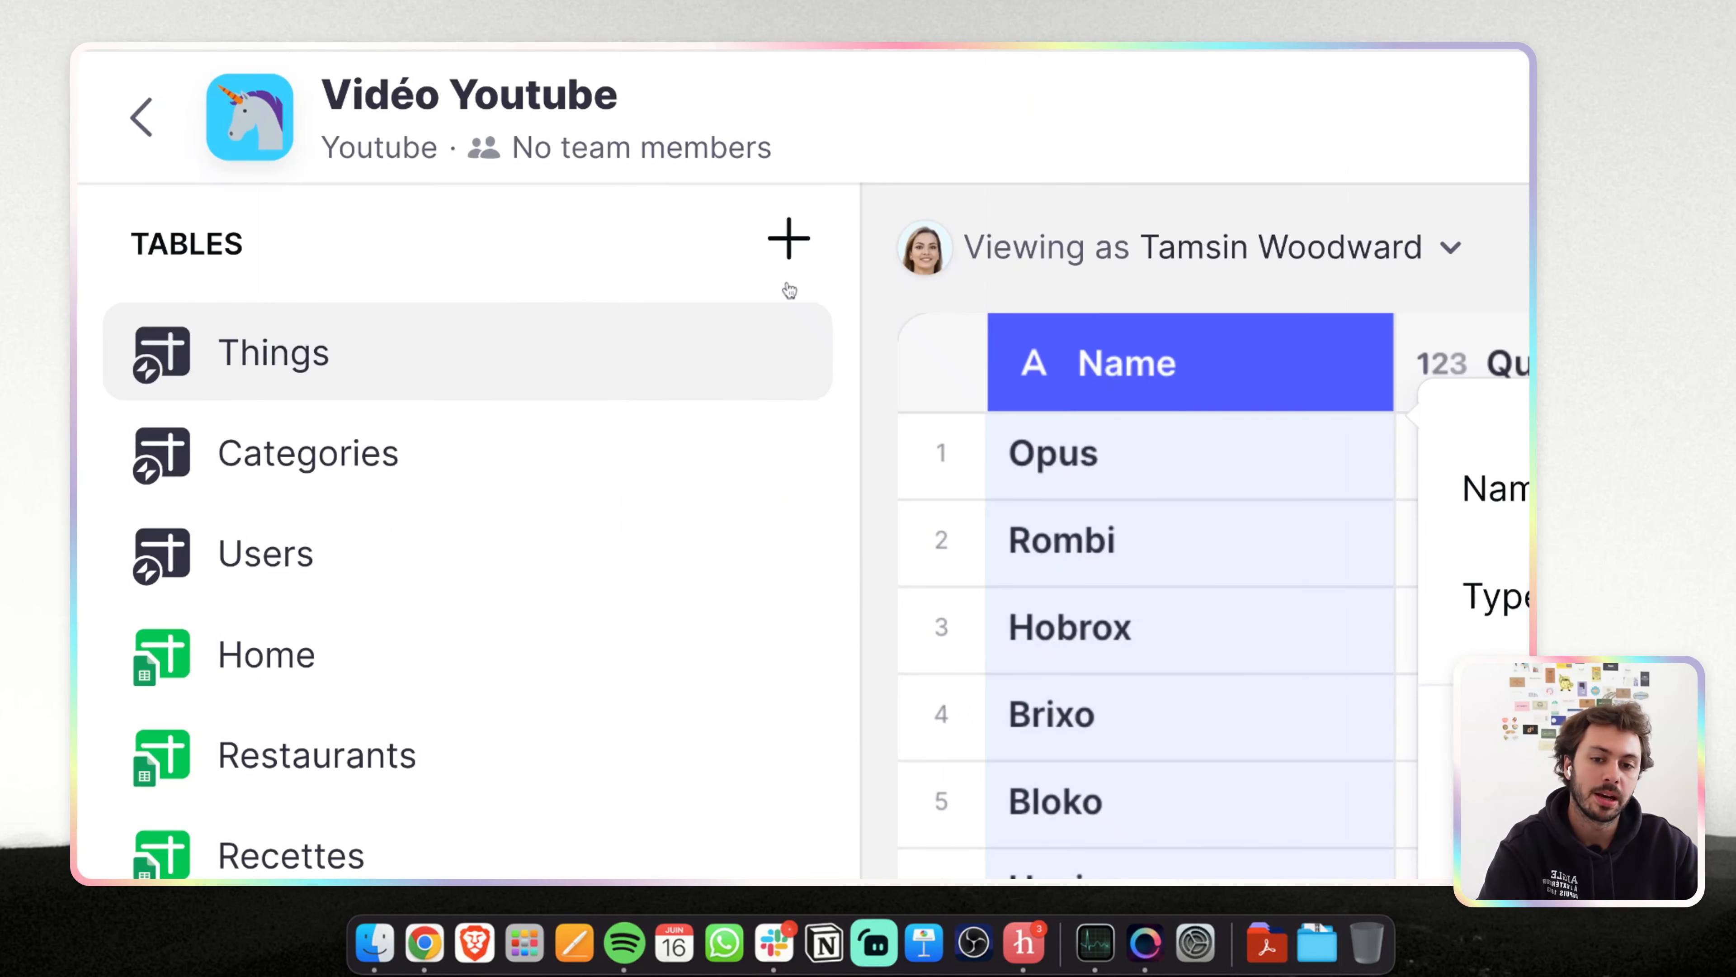
{"action": "scroll", "coordinate": [789, 291], "scroll_direction": "down", "scroll_amount": 5}
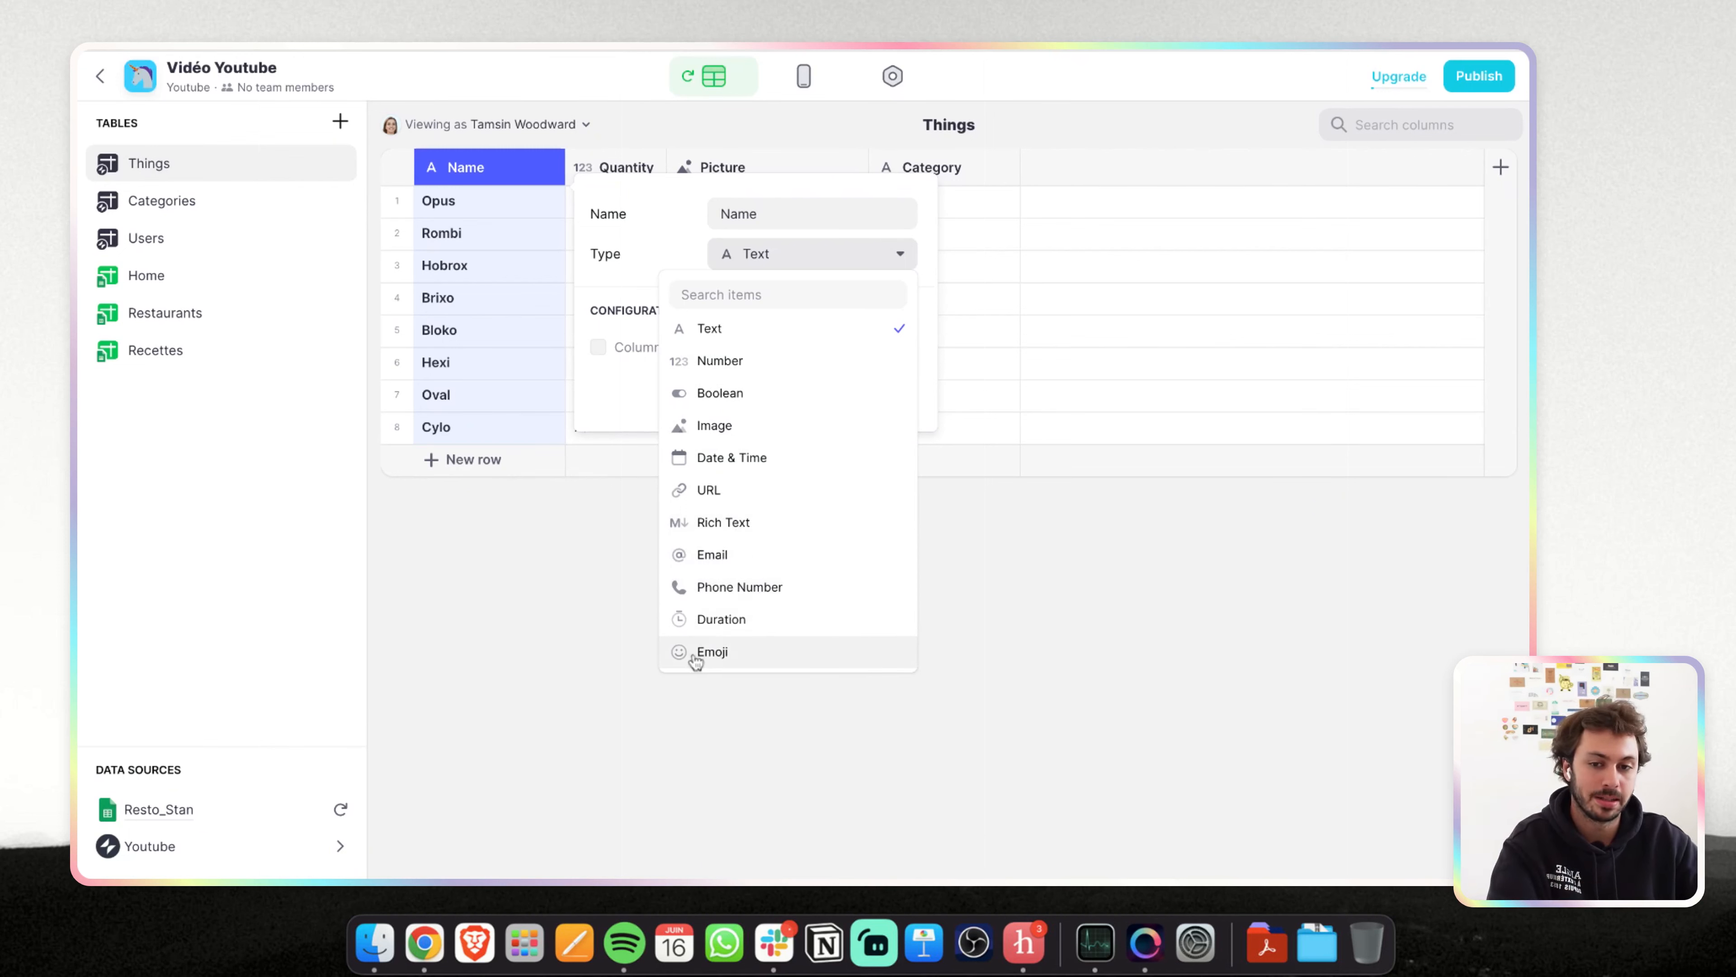
{"action": "left_click", "coordinate": [712, 160]}
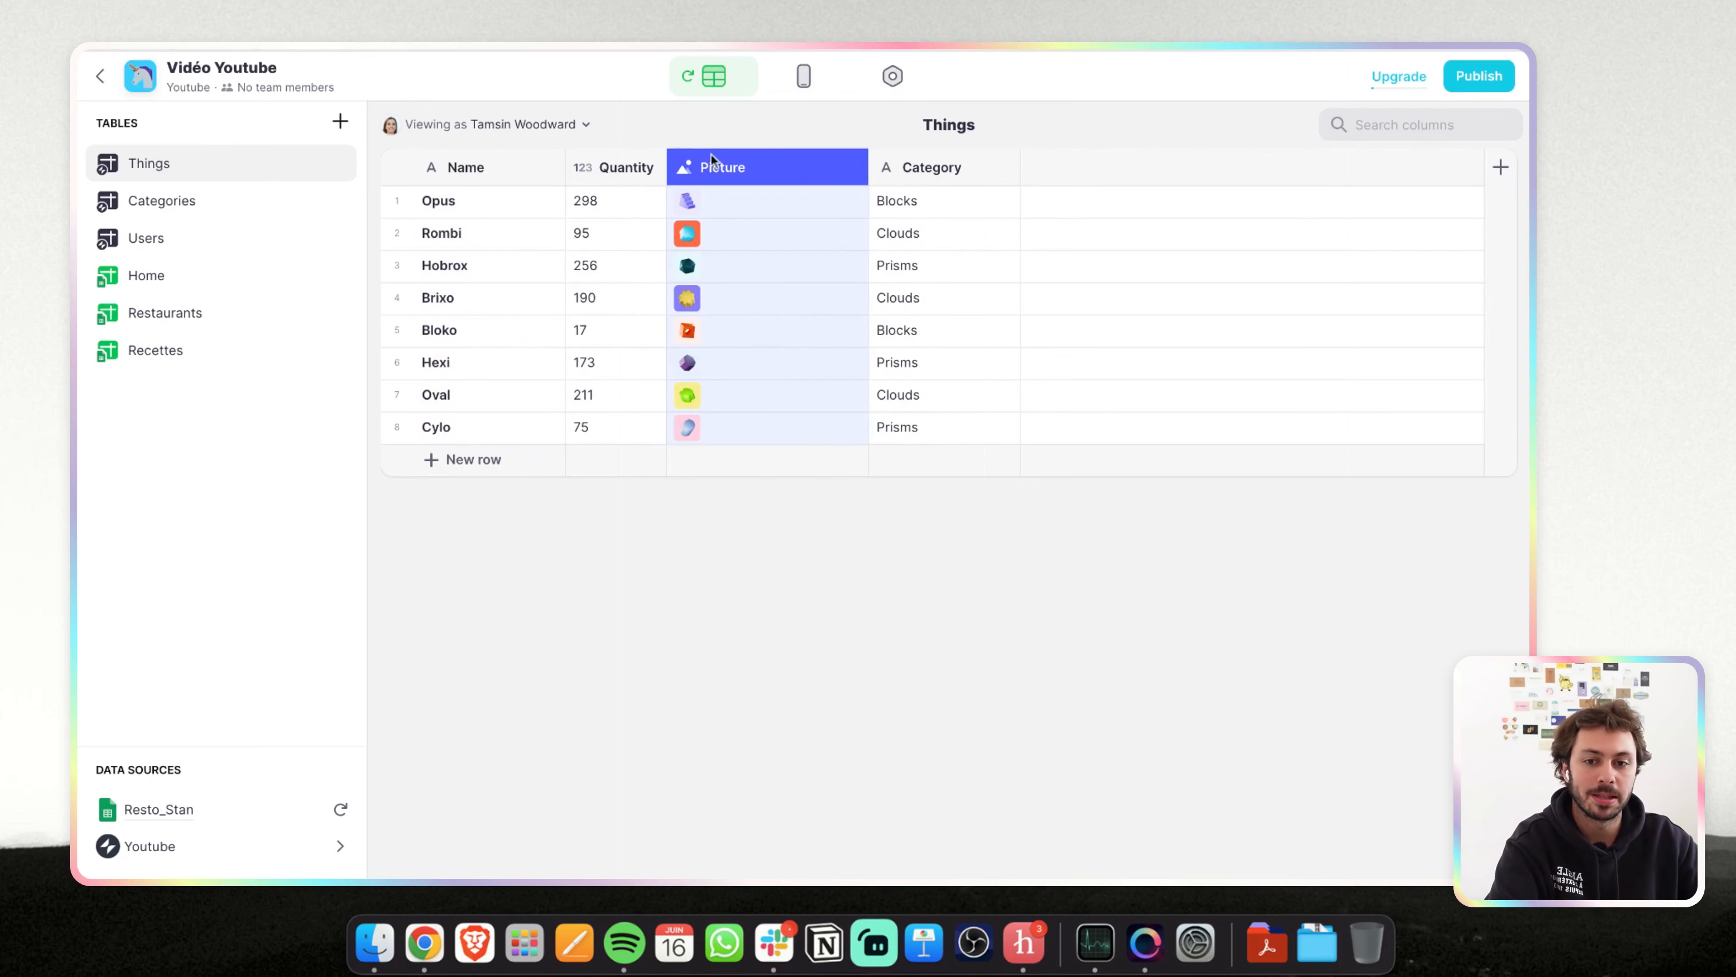
{"action": "left_click", "coordinate": [854, 167]}
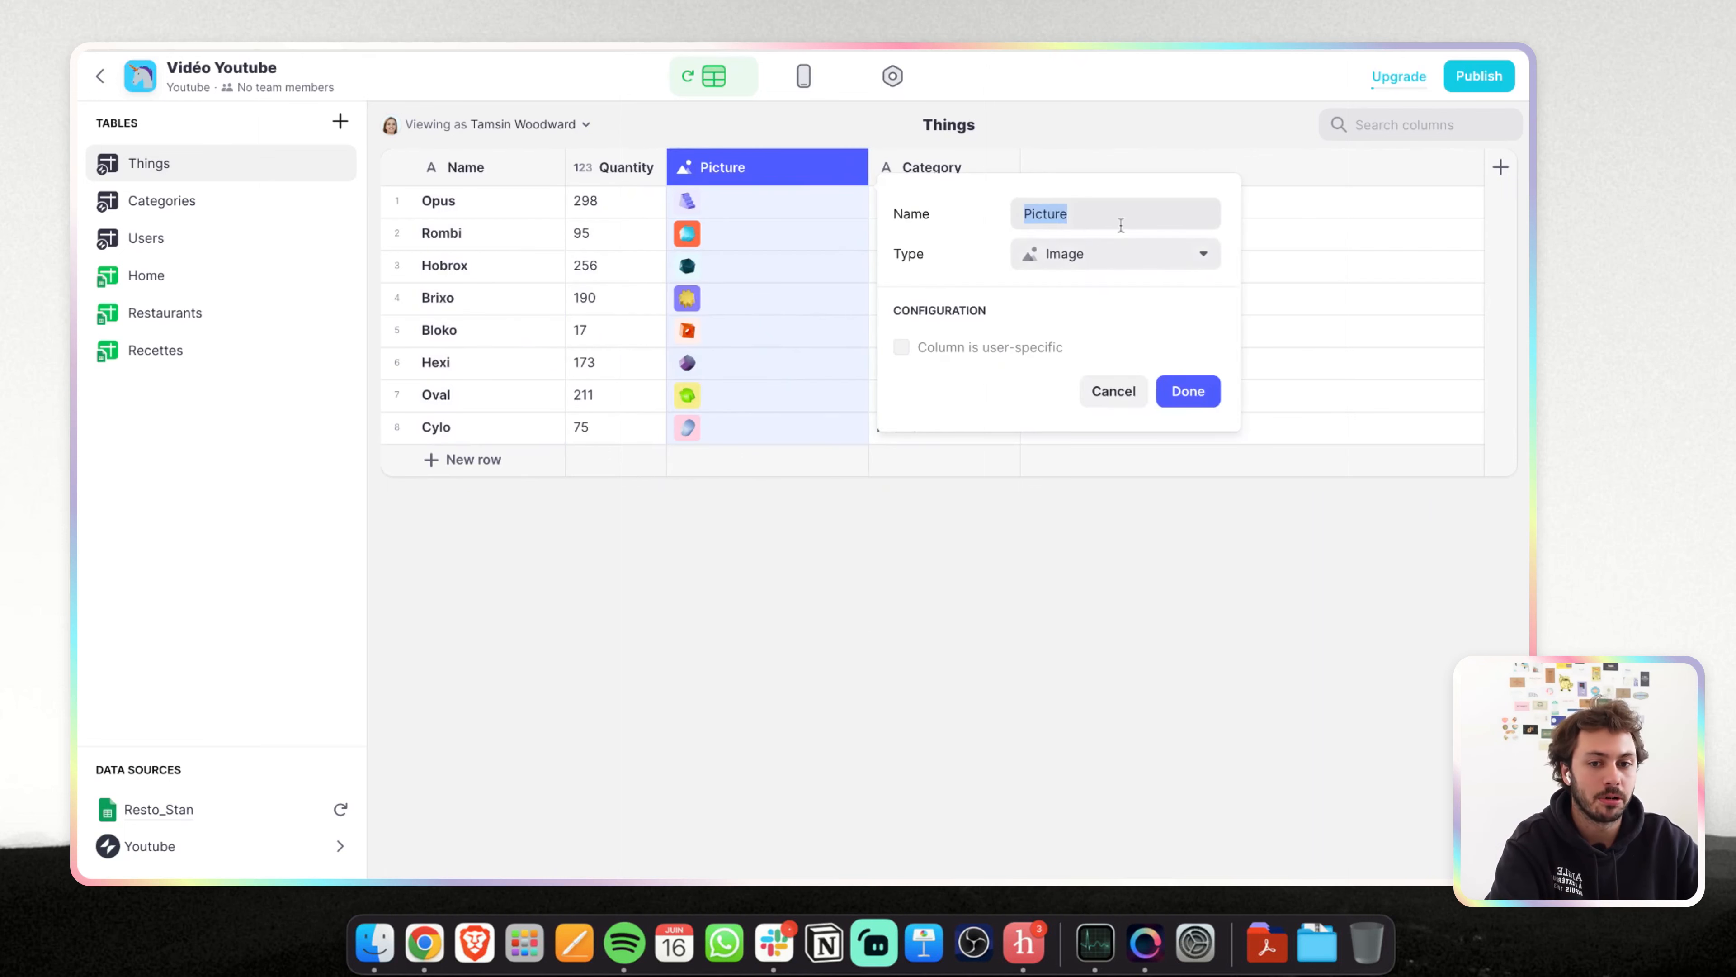
Replace the Opus row's picture with the striped cat portrait from the "cats" stock images
{"action": "left_click", "coordinate": [813, 206]}
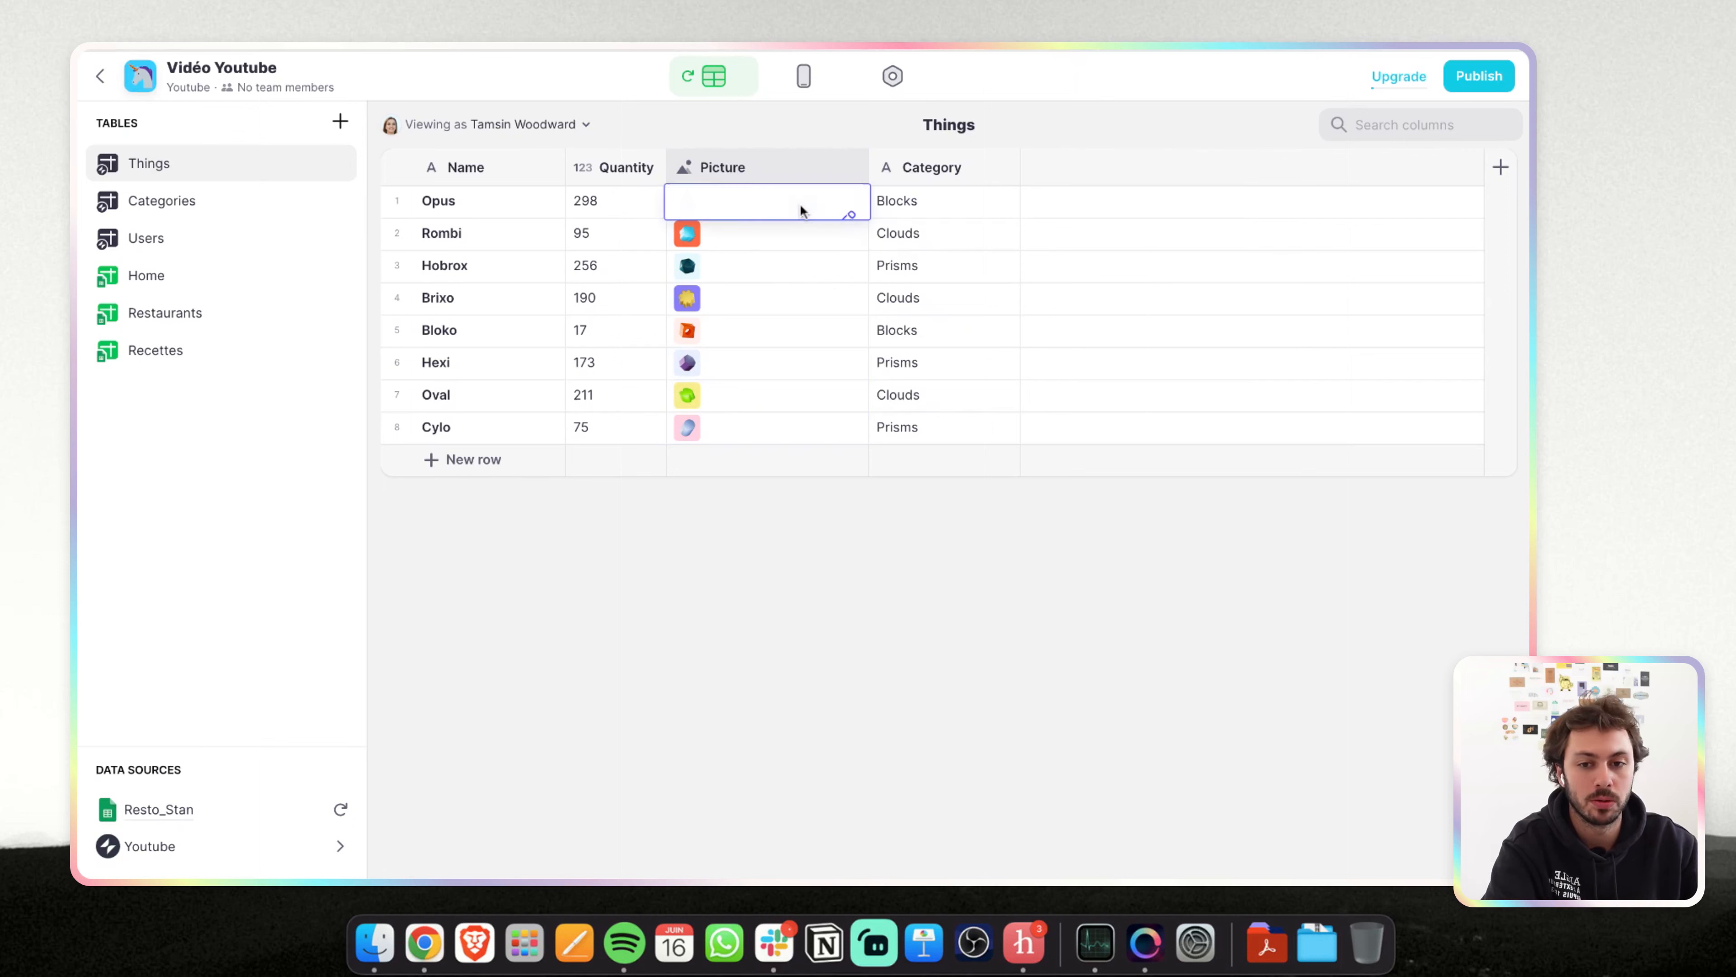
{"action": "left_click", "coordinate": [851, 217]}
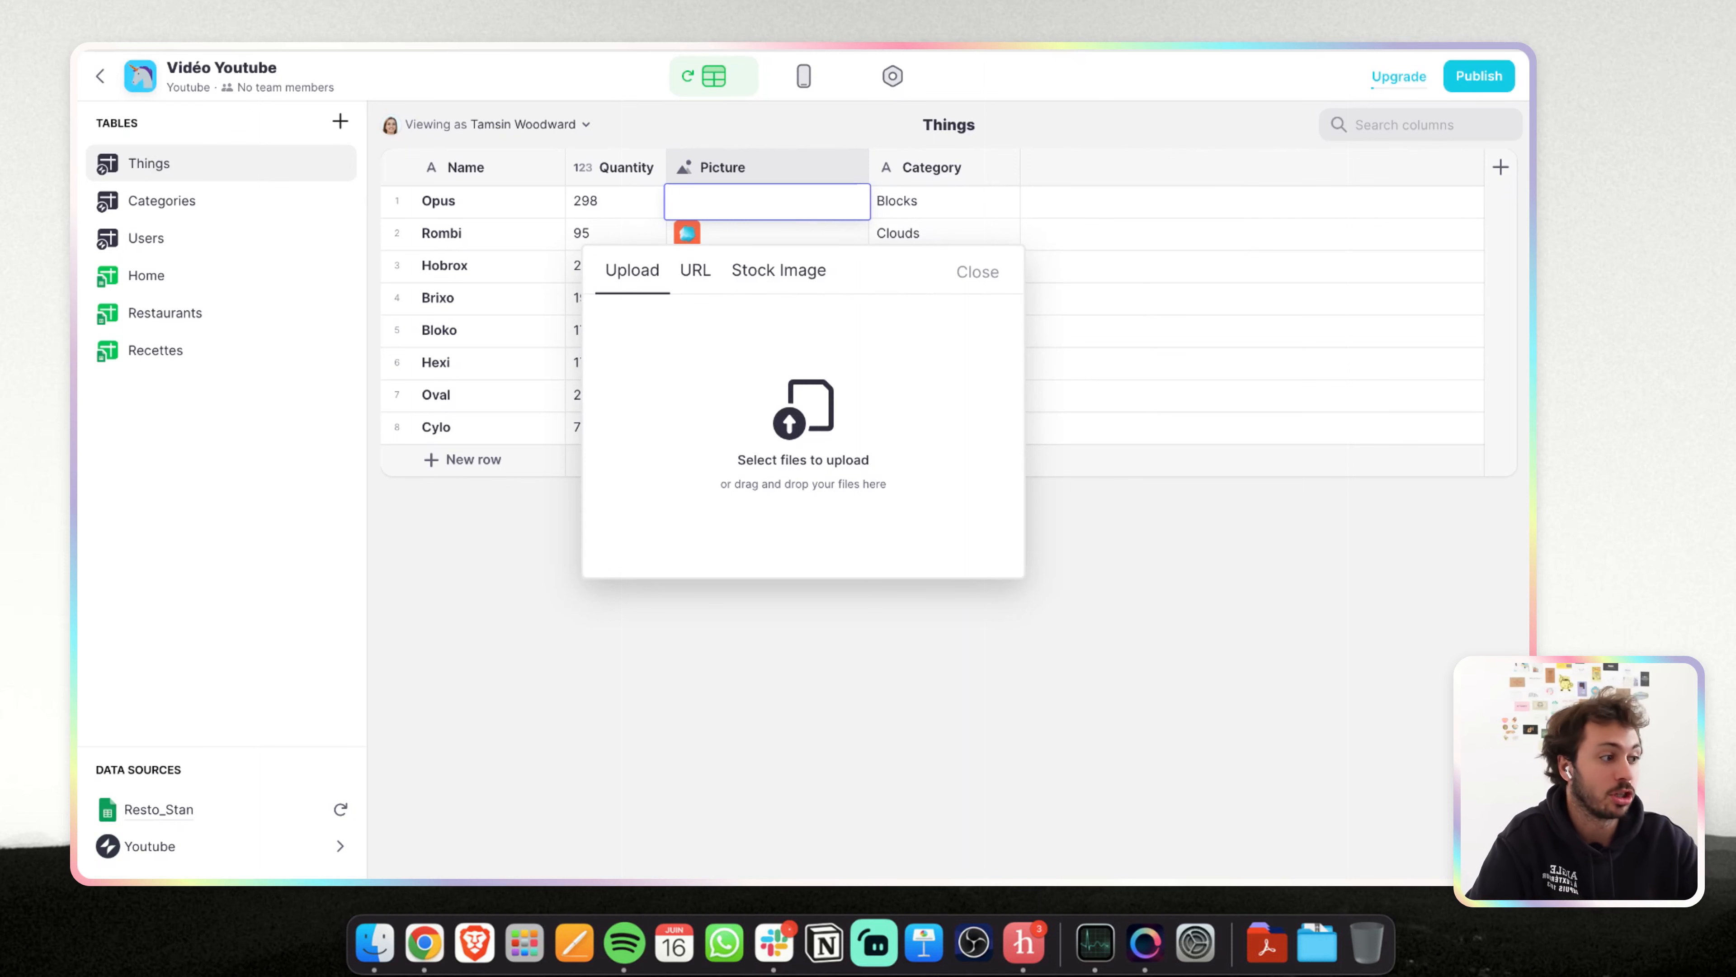
{"action": "left_click", "coordinate": [705, 274]}
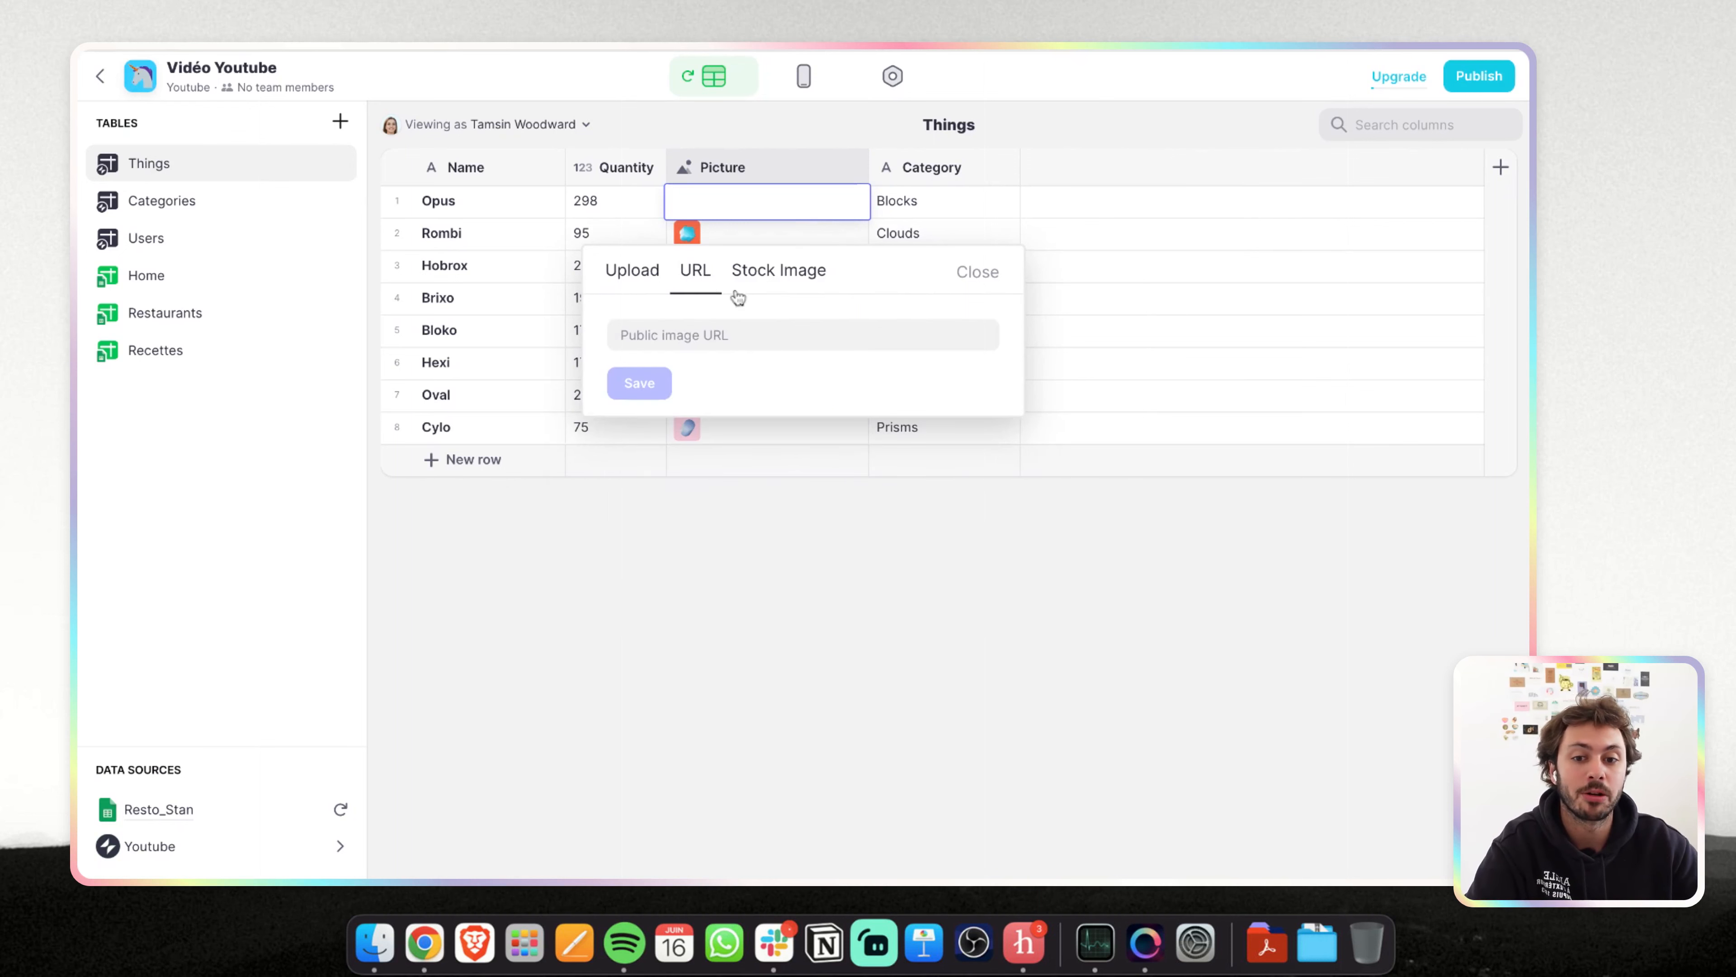
{"action": "left_click", "coordinate": [790, 281]}
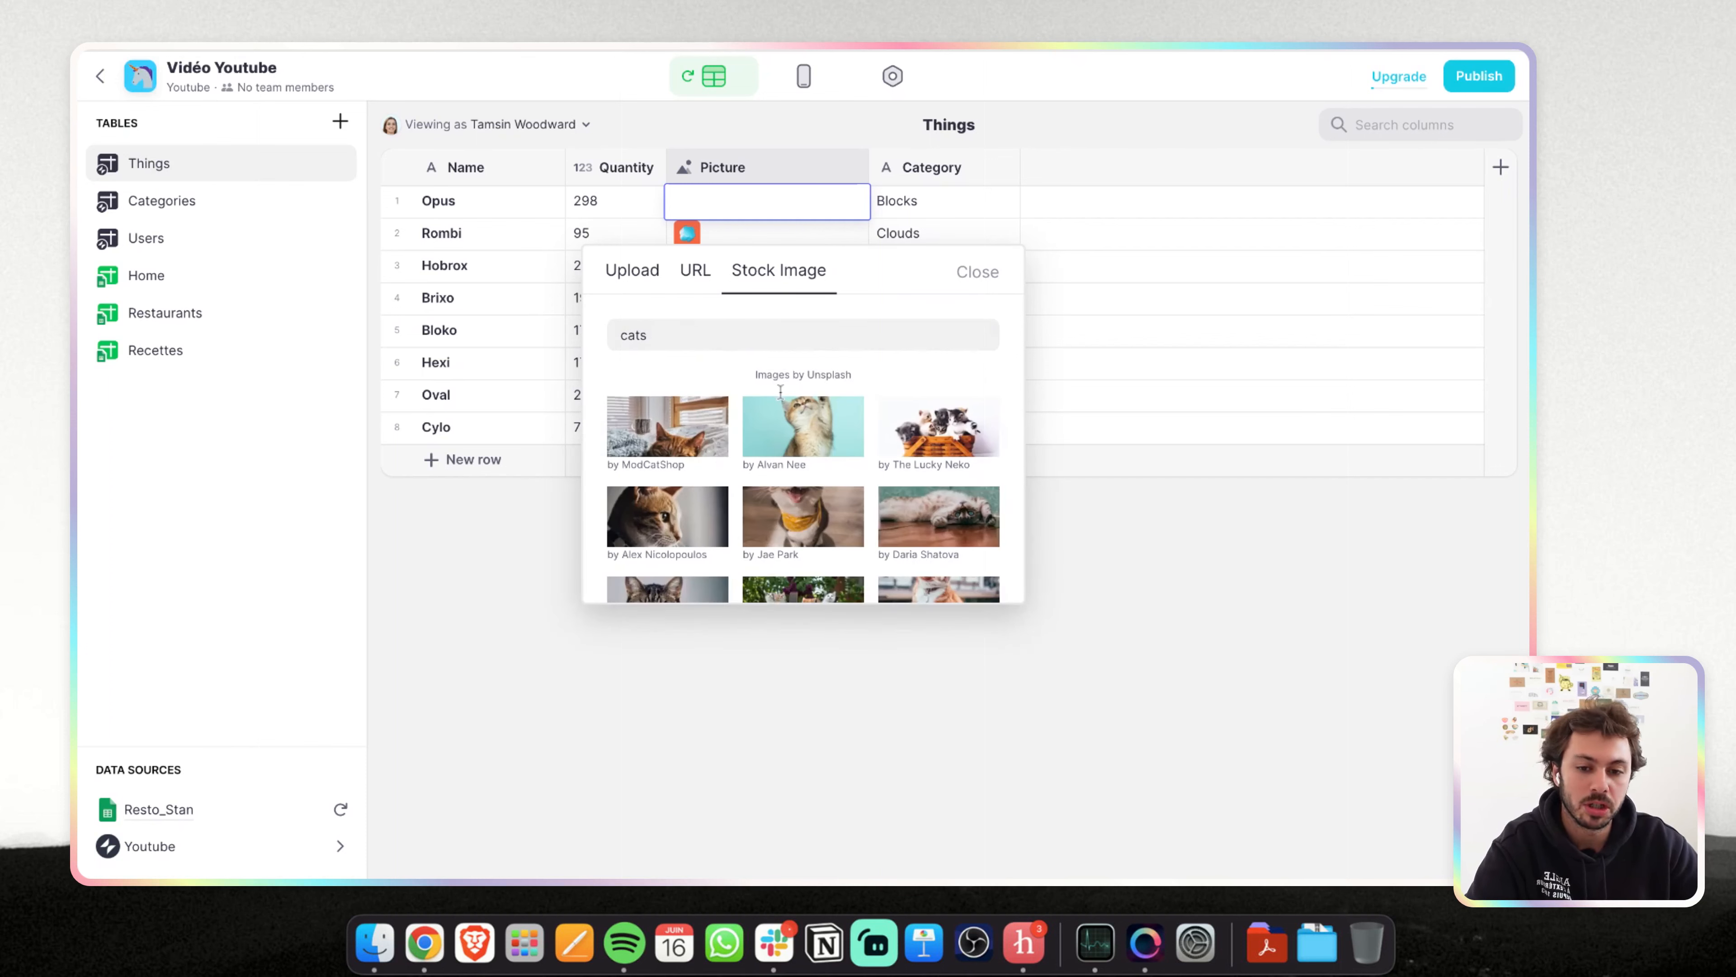
{"action": "left_click", "coordinate": [689, 527]}
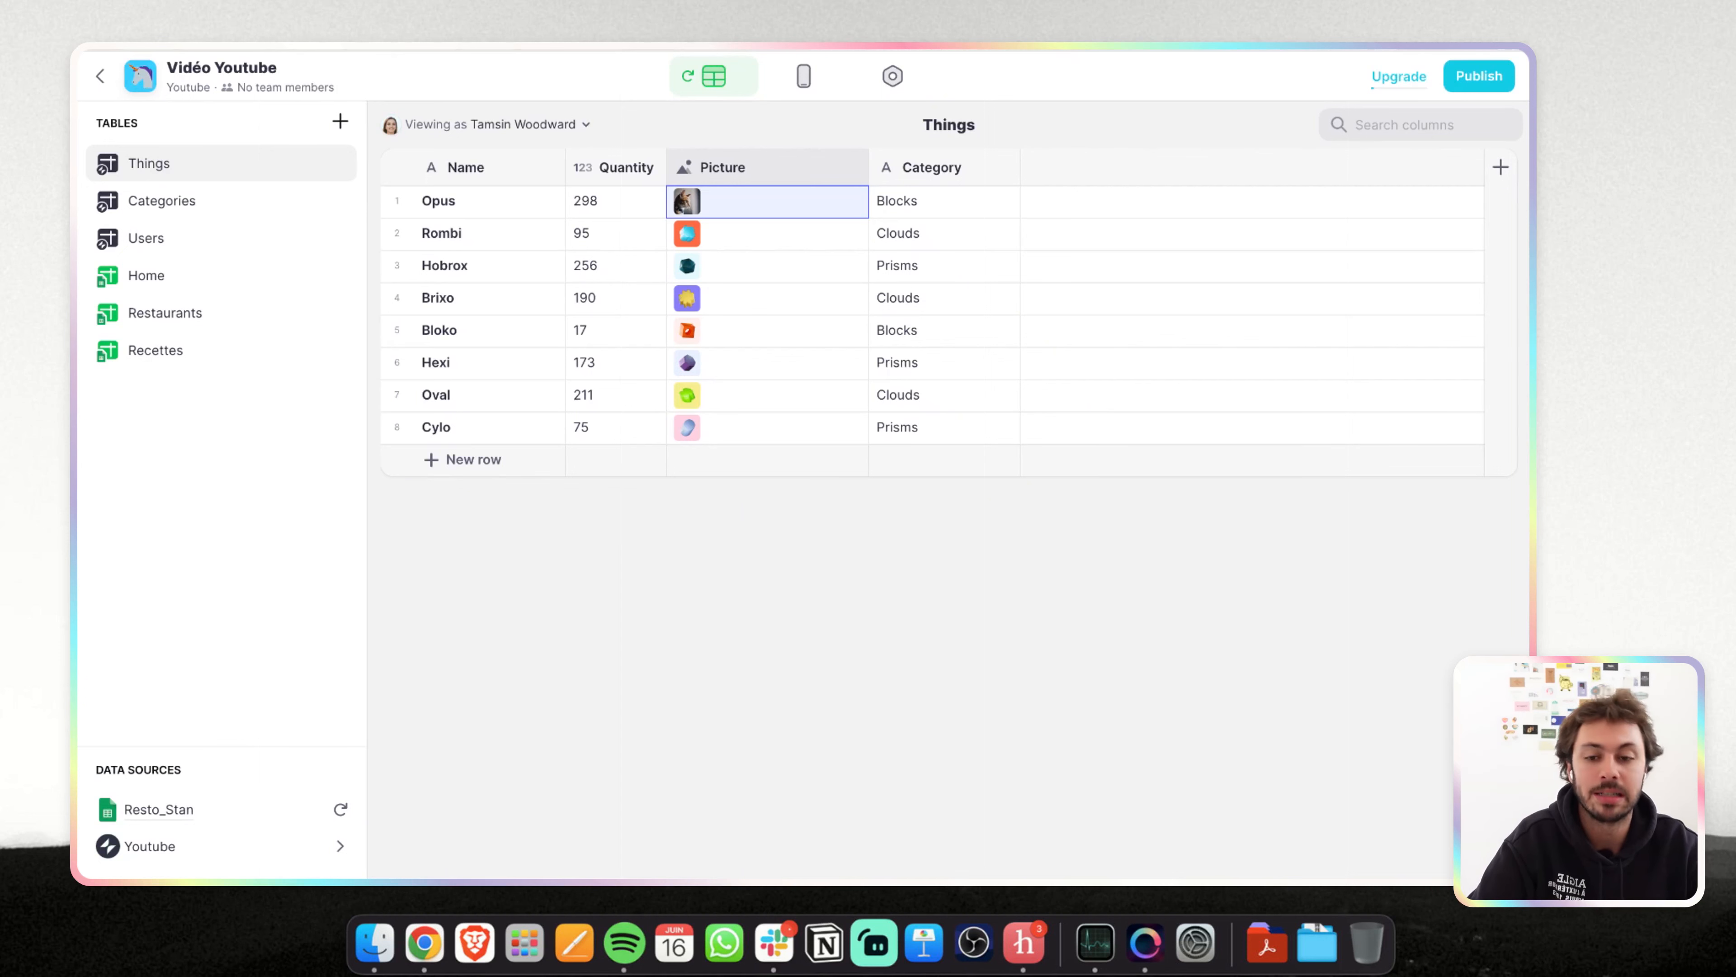
Preview the pictures in the Rombi, Opus and Hobrox rows of Things, and close the preview
{"action": "double_click", "coordinate": [690, 235]}
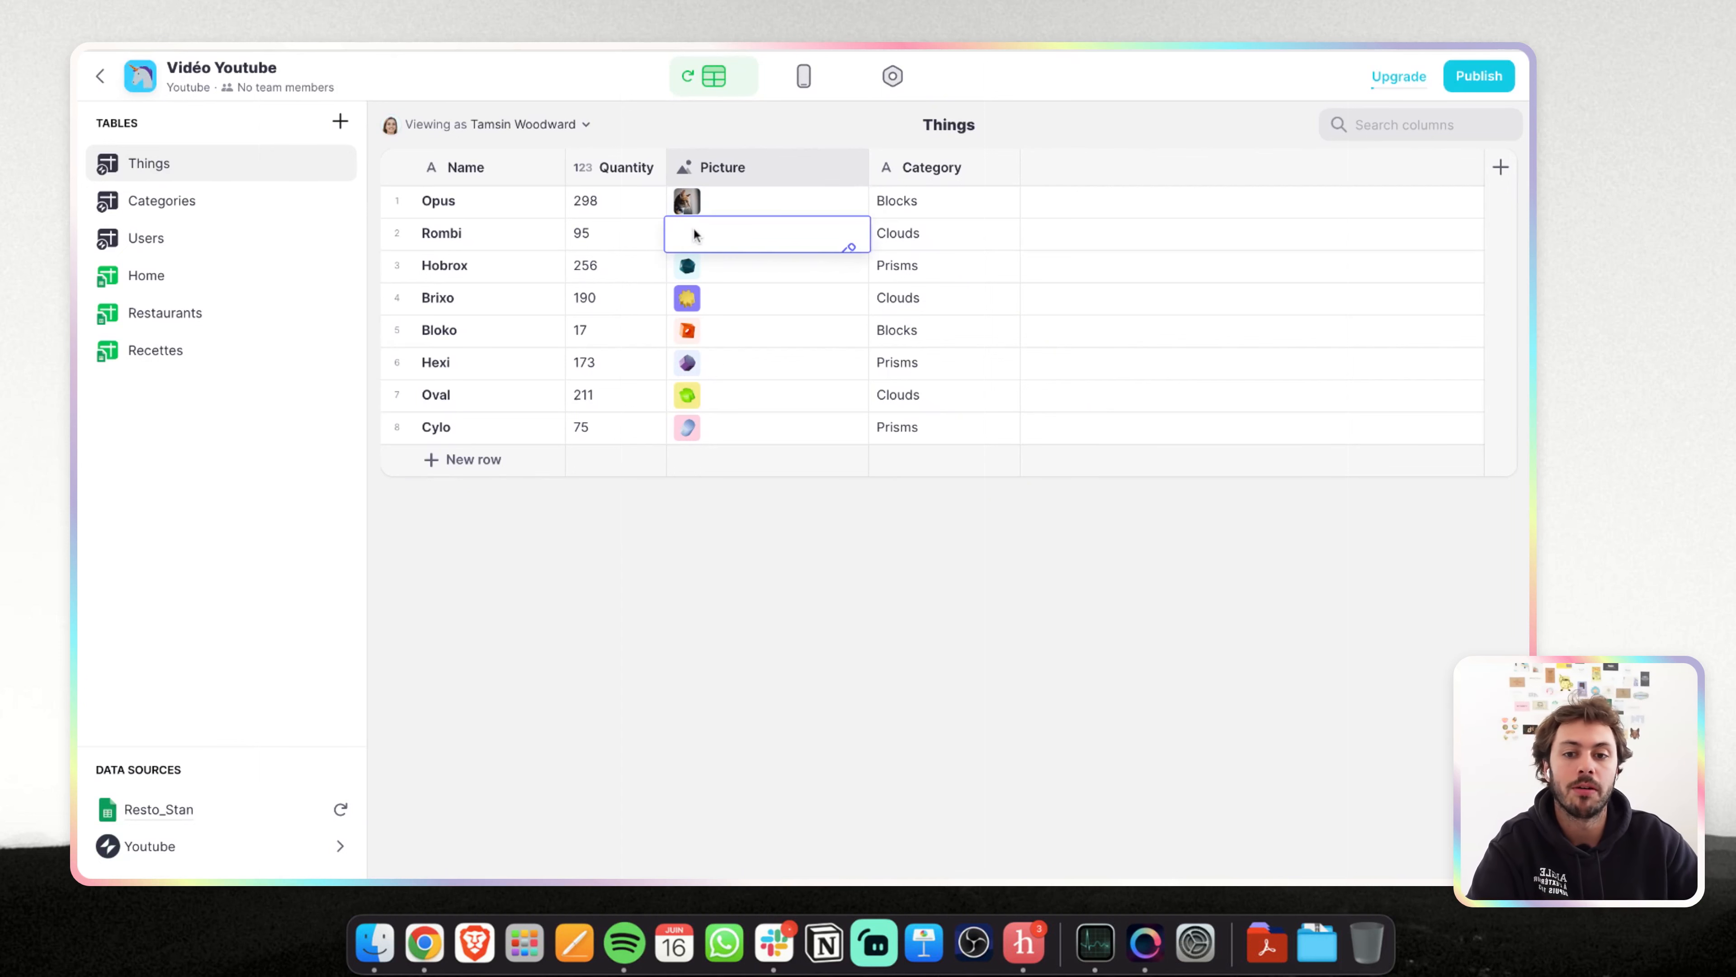
{"action": "double_click", "coordinate": [682, 199]}
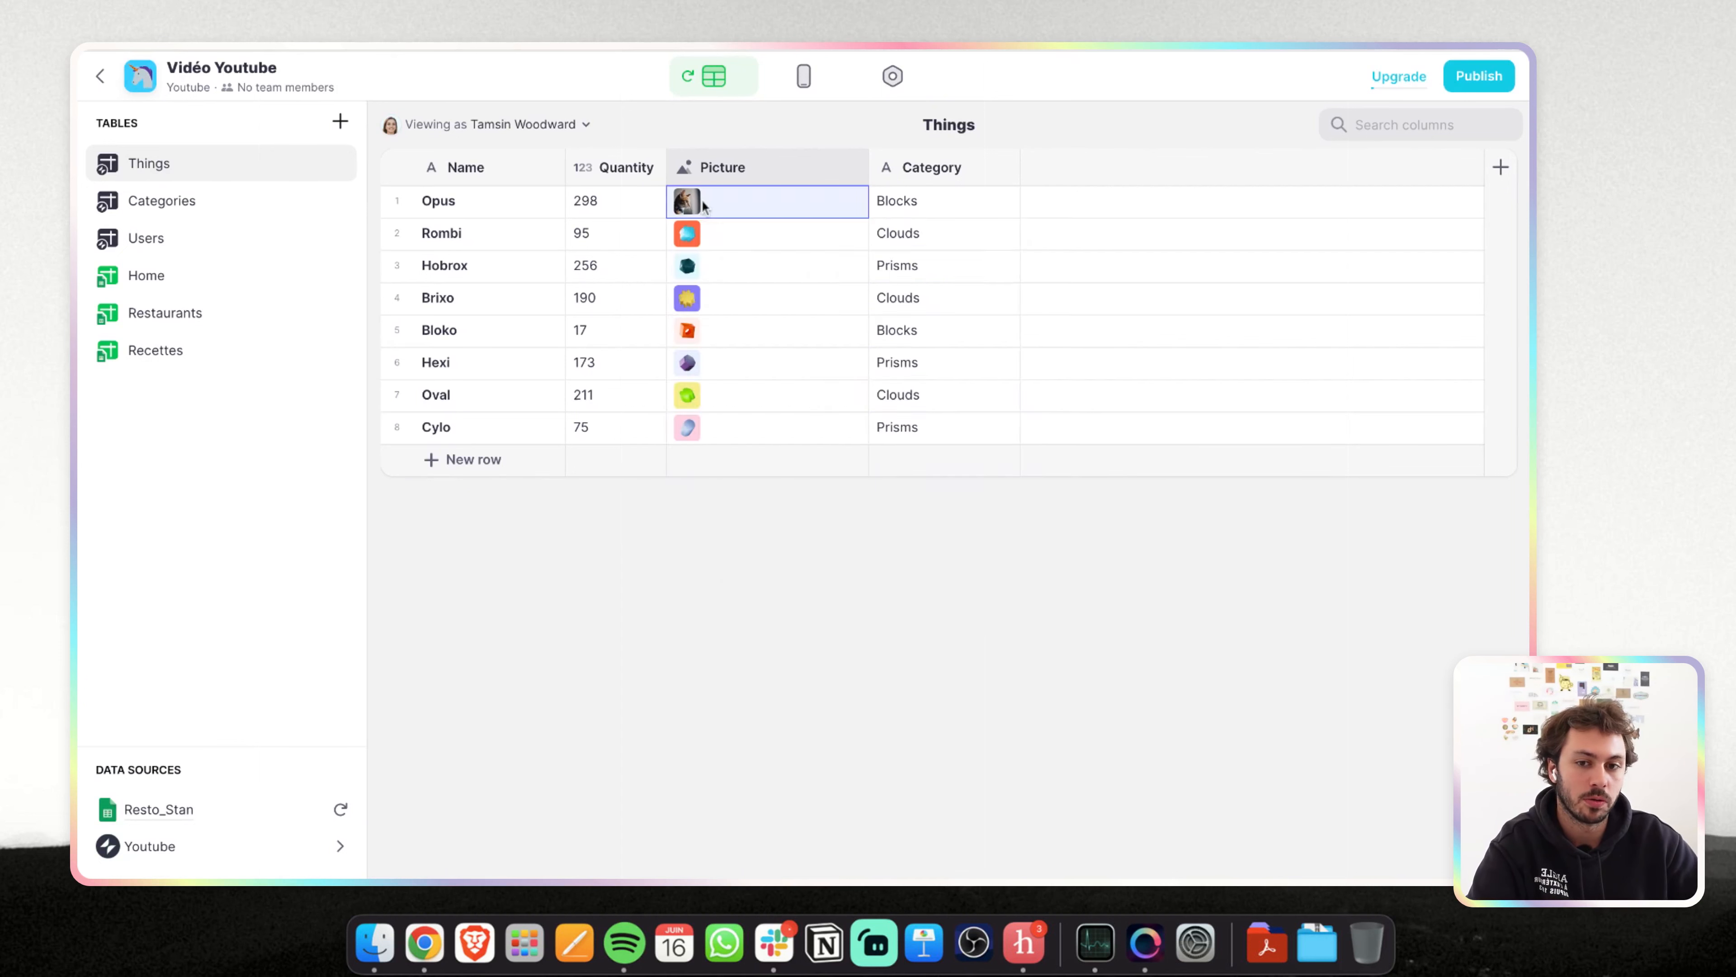
{"action": "left_click", "coordinate": [757, 261]}
{"action": "double_click", "coordinate": [742, 204]}
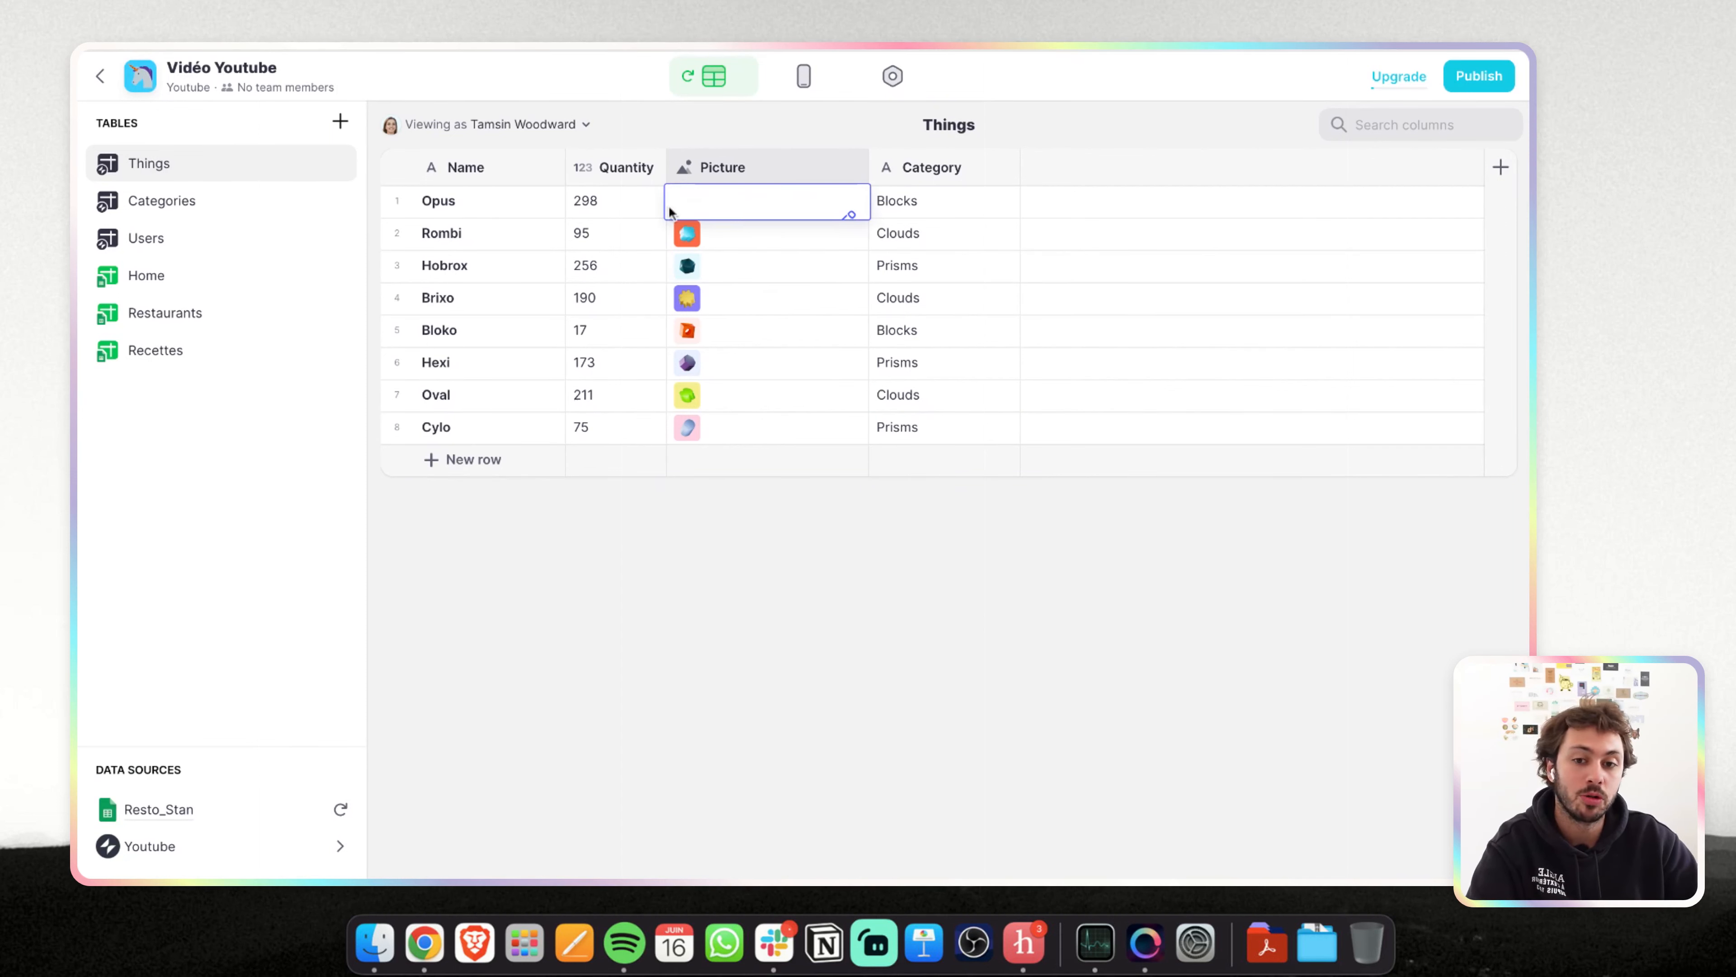
{"action": "double_click", "coordinate": [684, 260]}
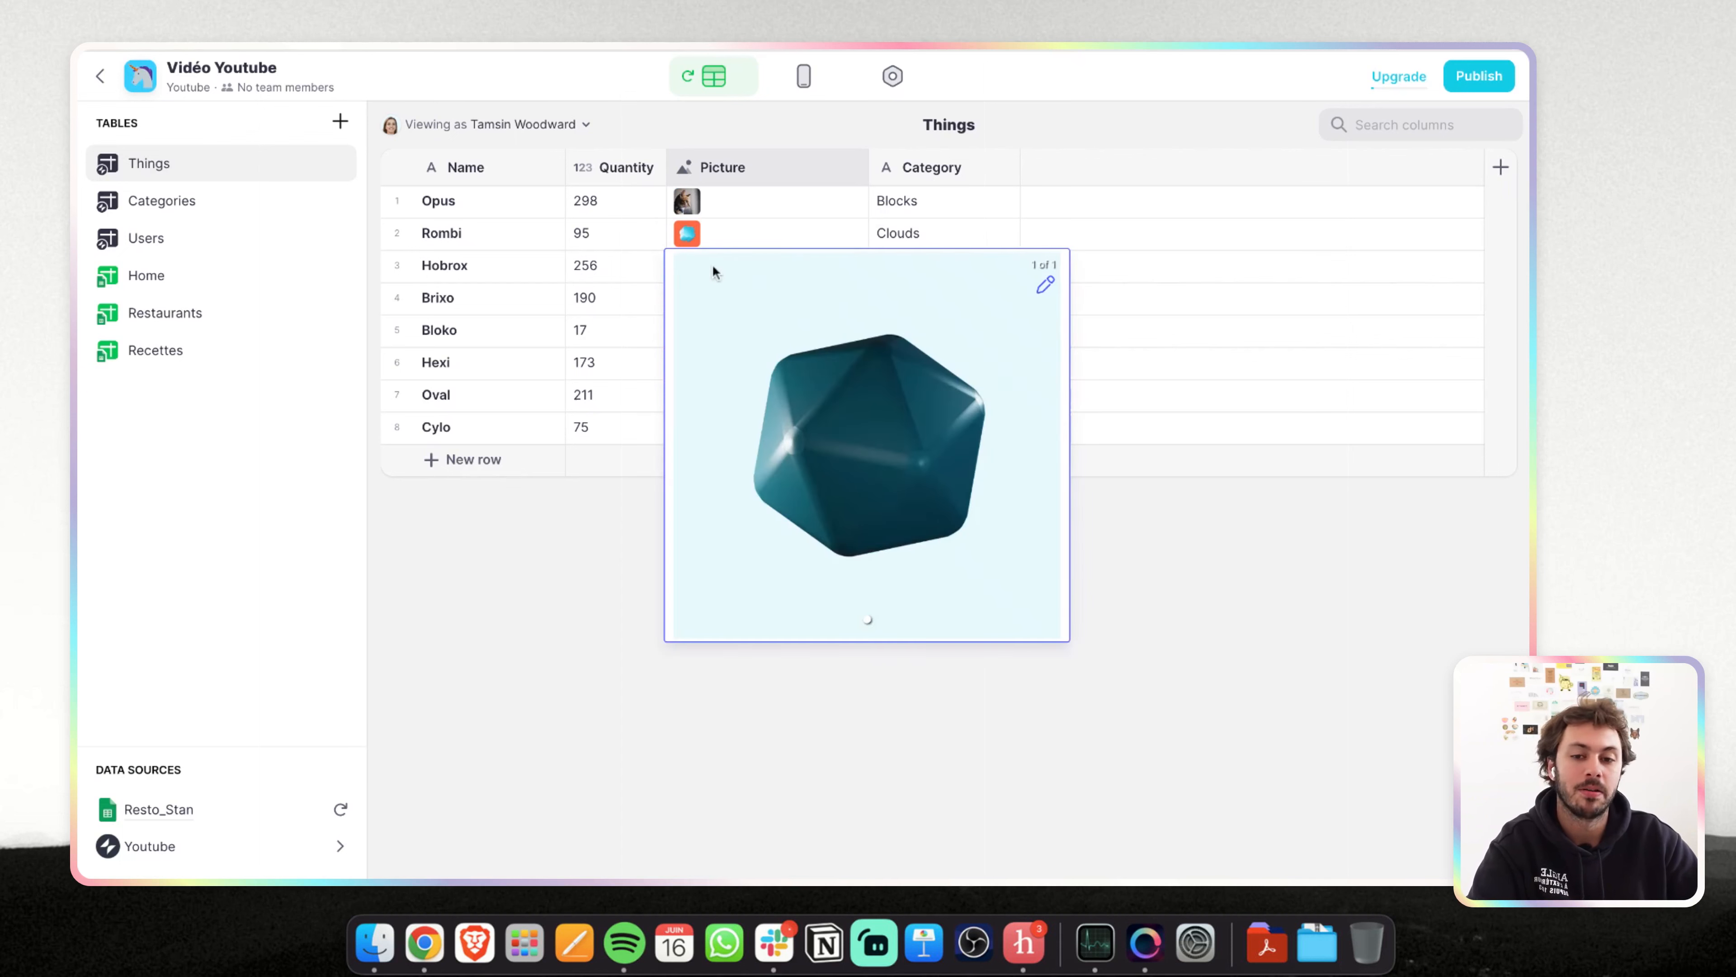
{"action": "left_click", "coordinate": [769, 226]}
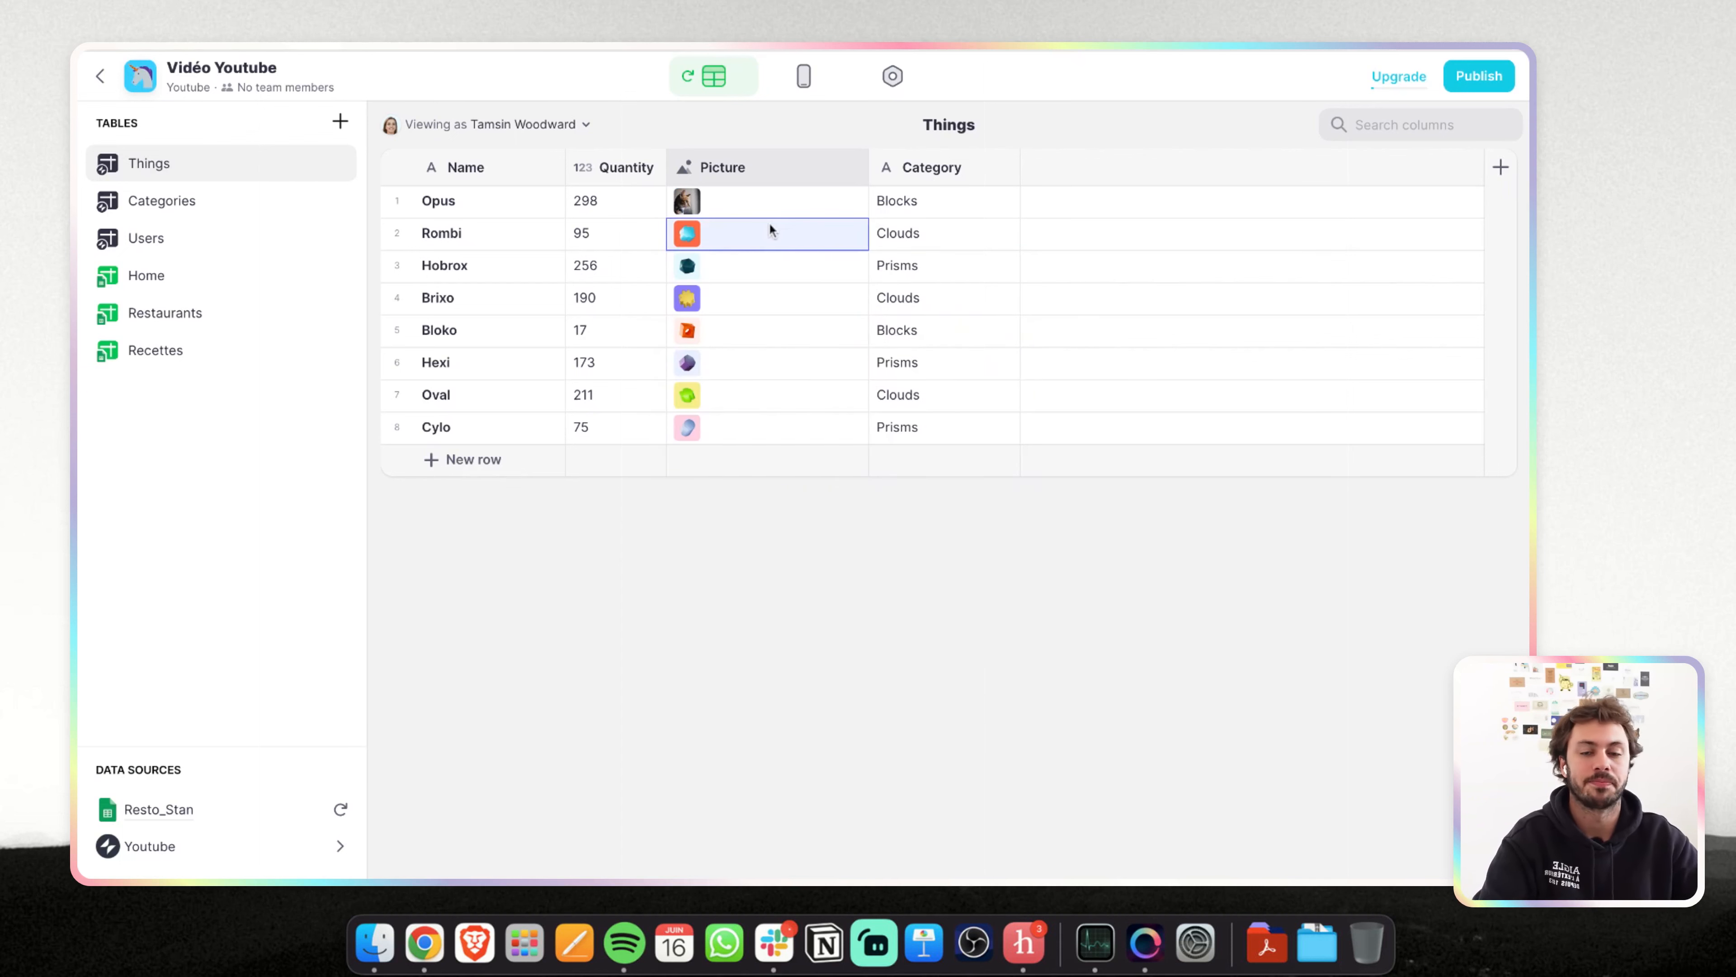
Examine the actions available for the Category column in the Things table
{"action": "left_click", "coordinate": [1009, 171]}
{"action": "left_click", "coordinate": [1003, 169]}
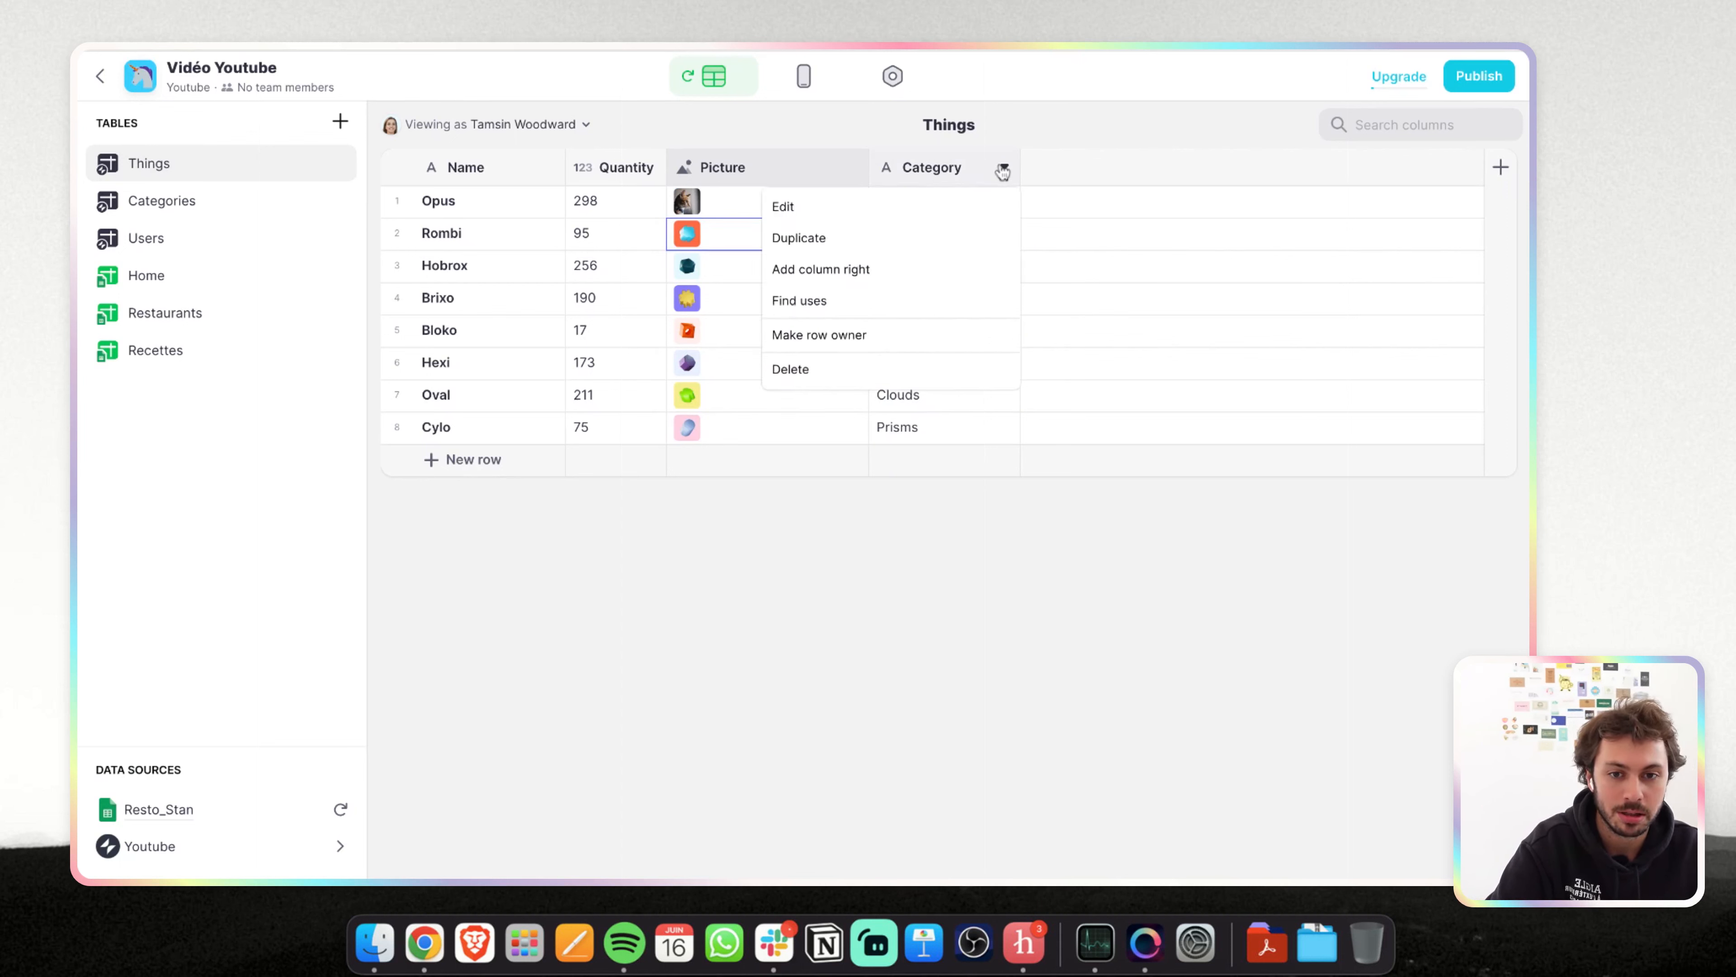
{"action": "left_click", "coordinate": [1003, 171]}
{"action": "left_click", "coordinate": [1003, 169]}
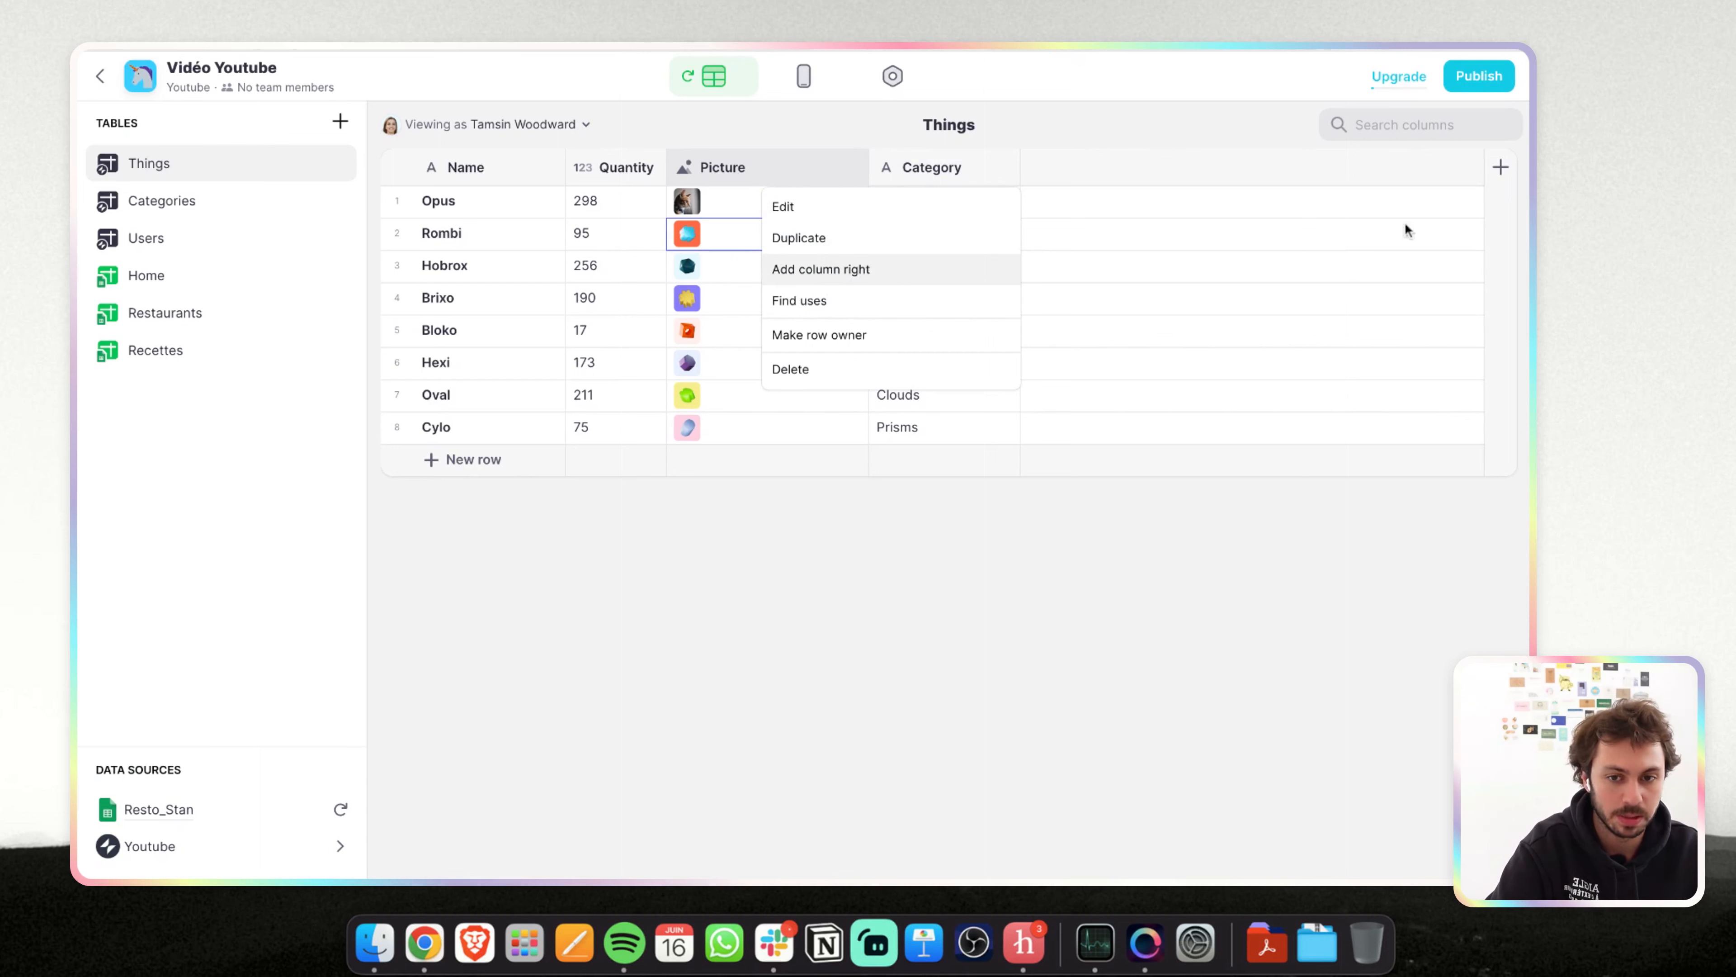
Start adding a new column named "Nouvelle colonne" to the Things table
{"action": "left_click", "coordinate": [1500, 167]}
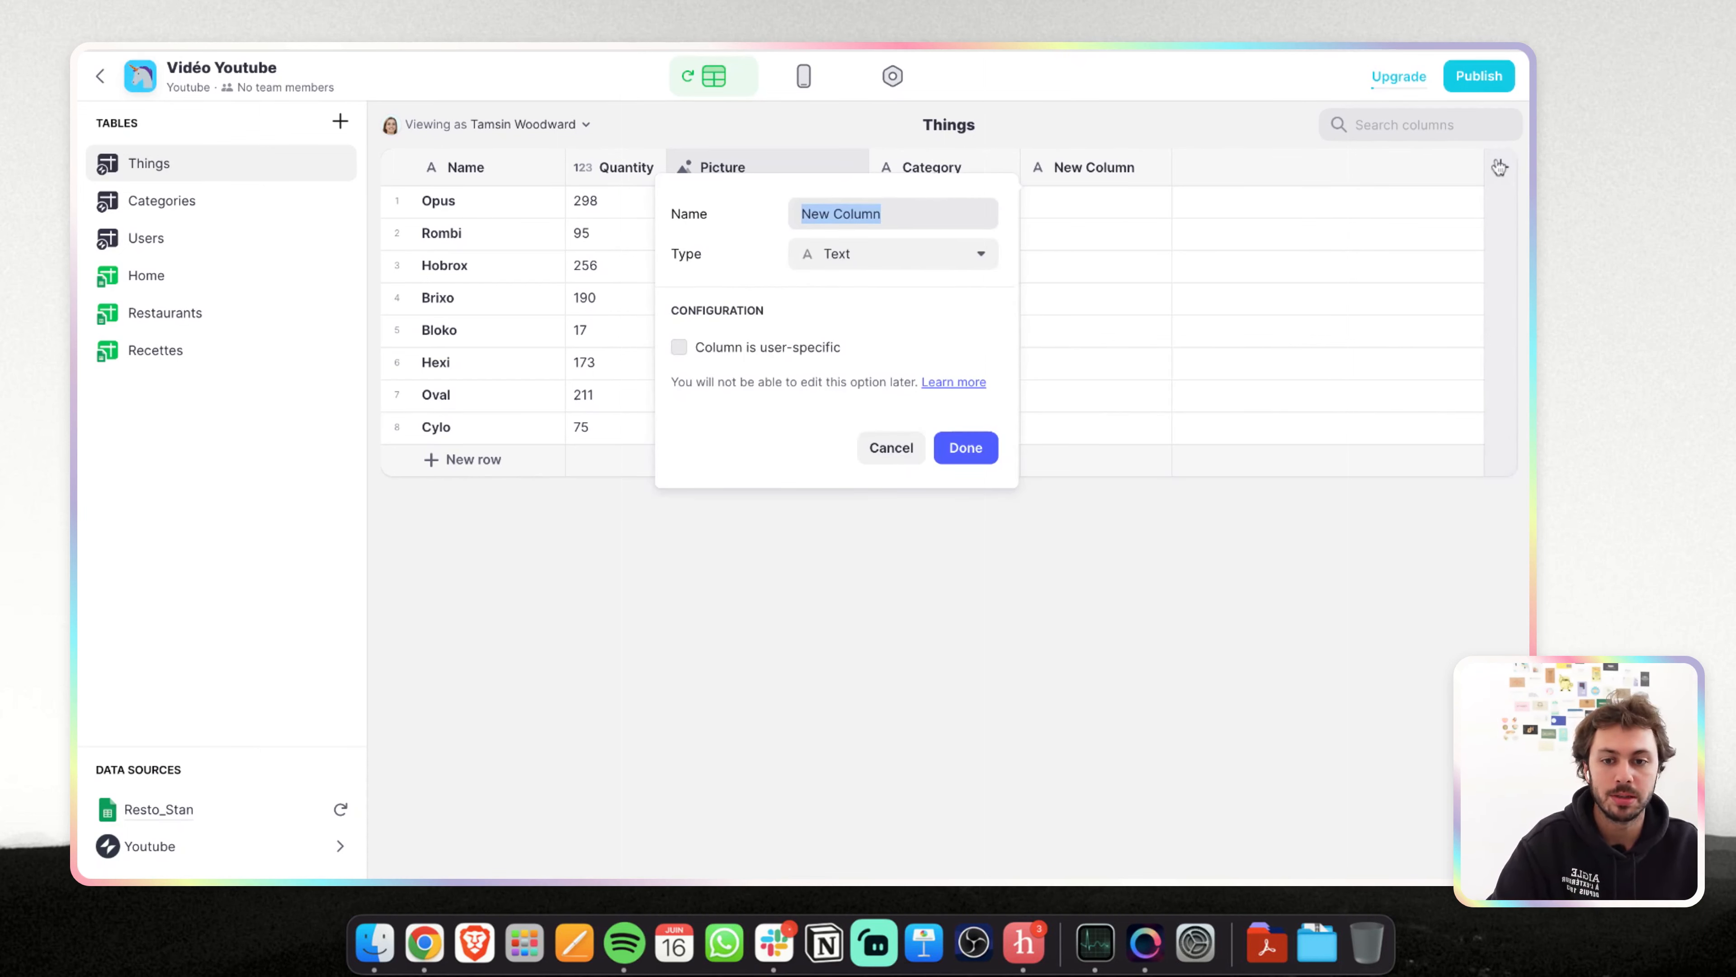
{"action": "type", "text": "Nouvelle "}
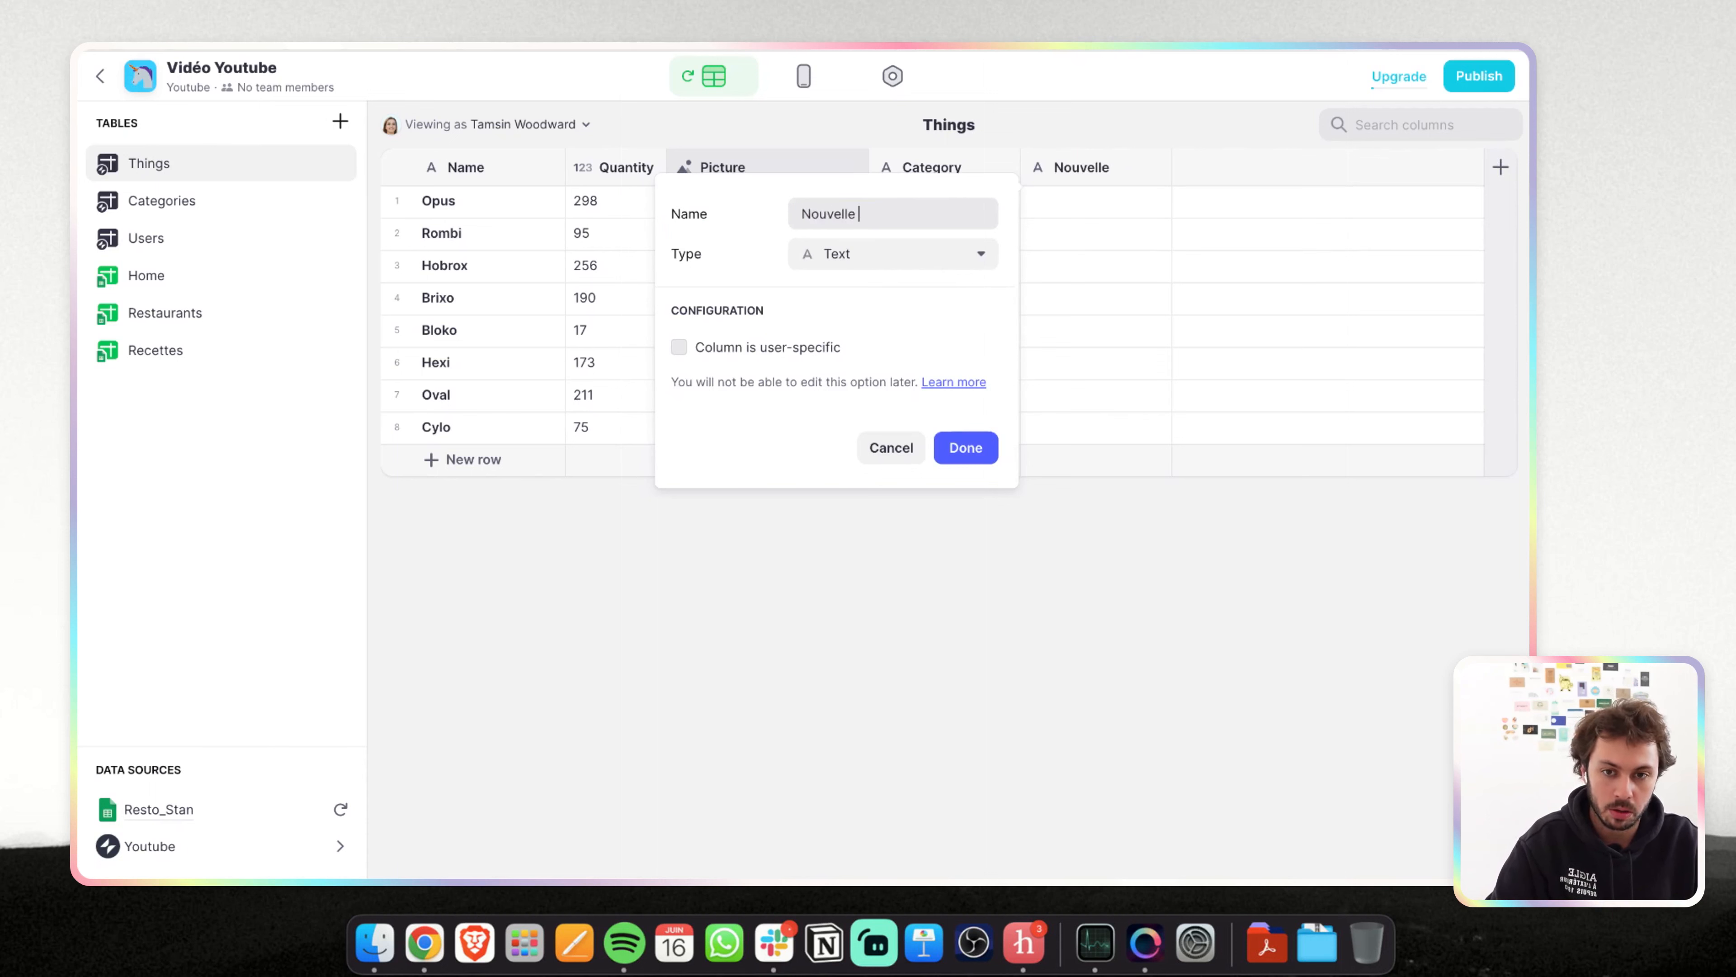
{"action": "type", "text": "colonne"}
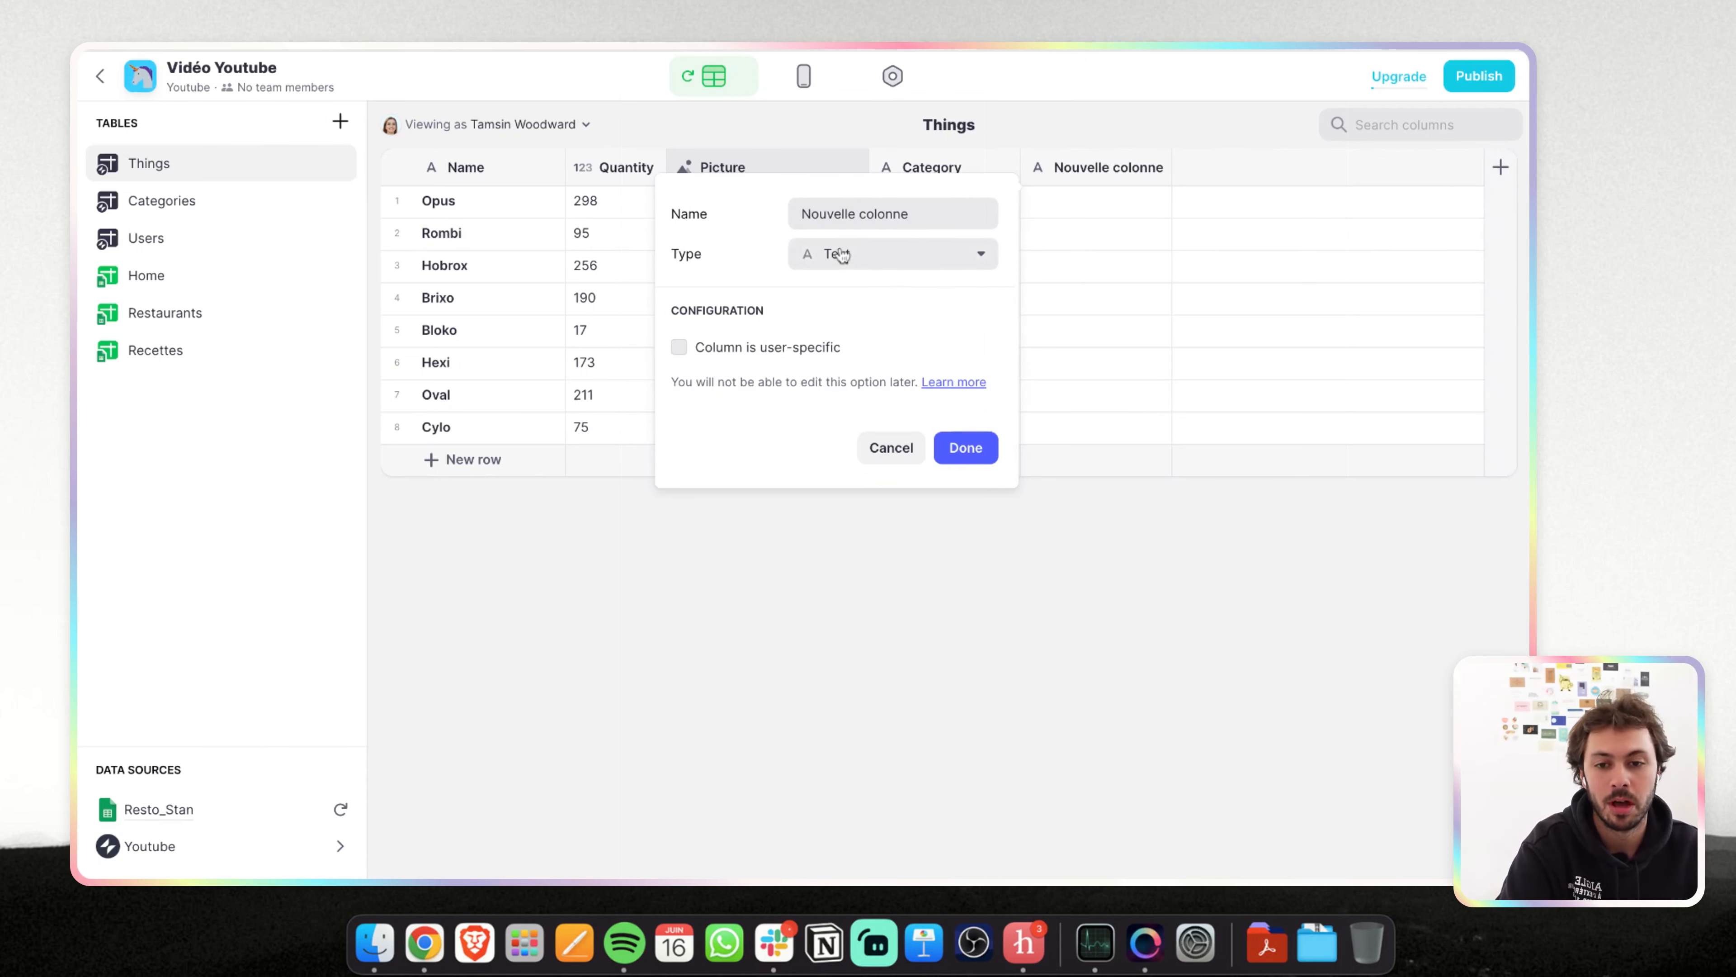
Examine the basic and computed types available for the new column, including the experimental categories
{"action": "left_click", "coordinate": [841, 255]}
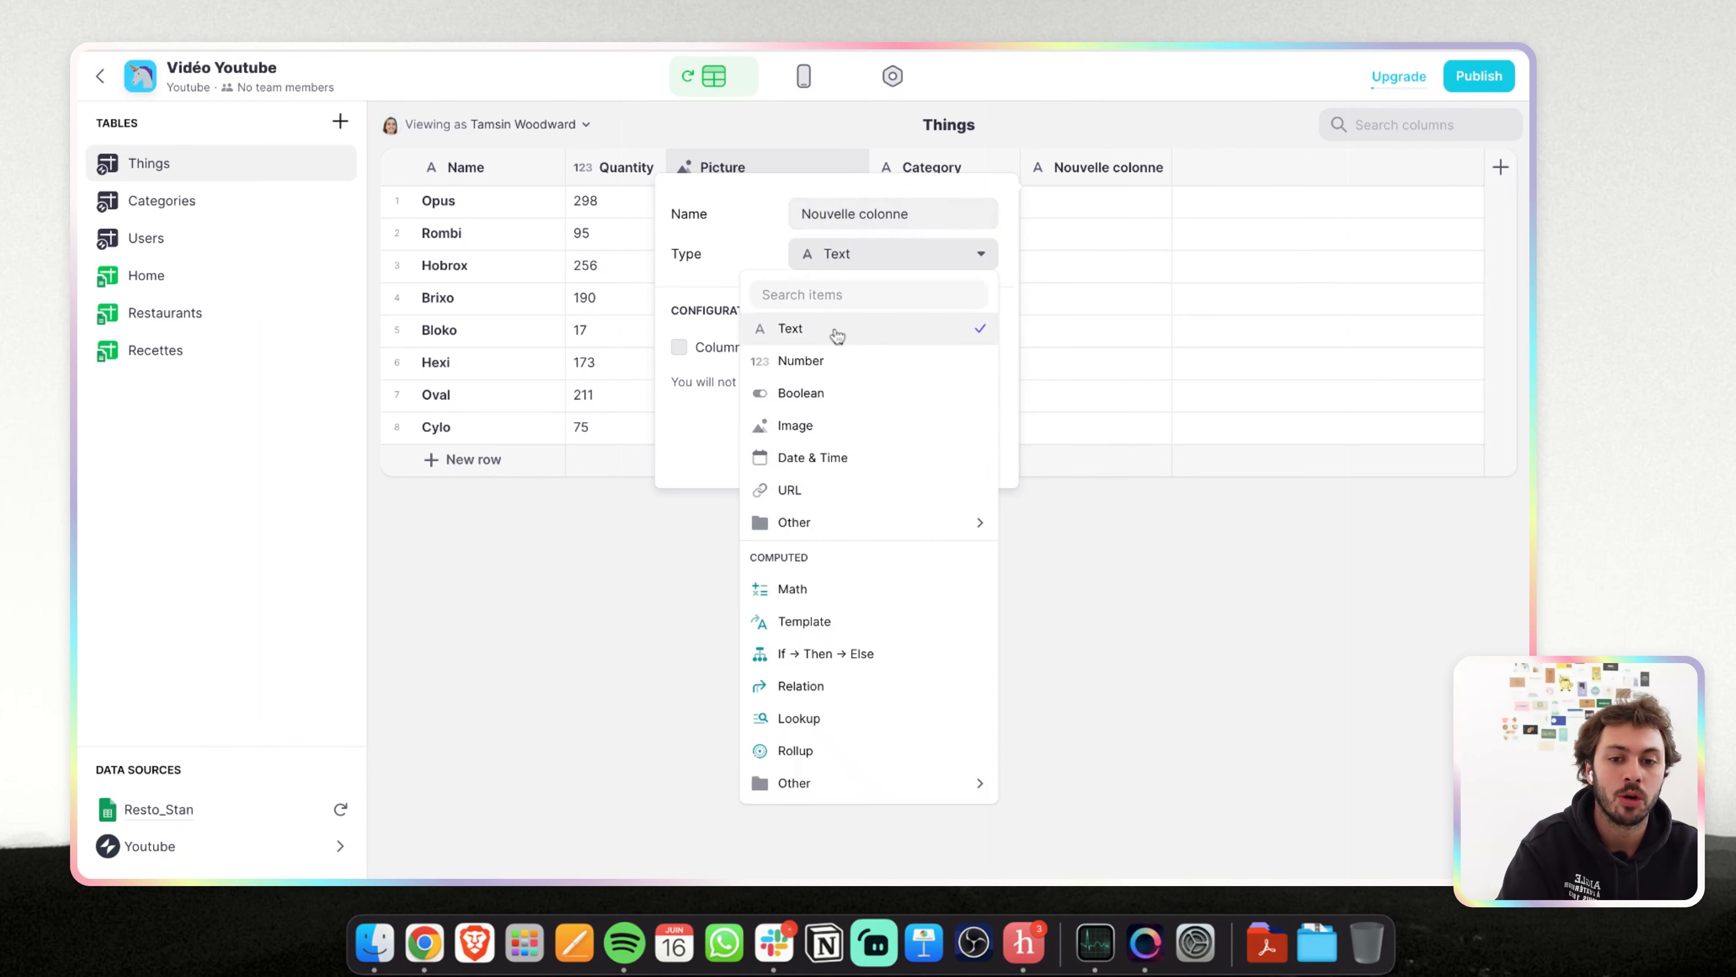
{"action": "mouse_move", "coordinate": [843, 520]}
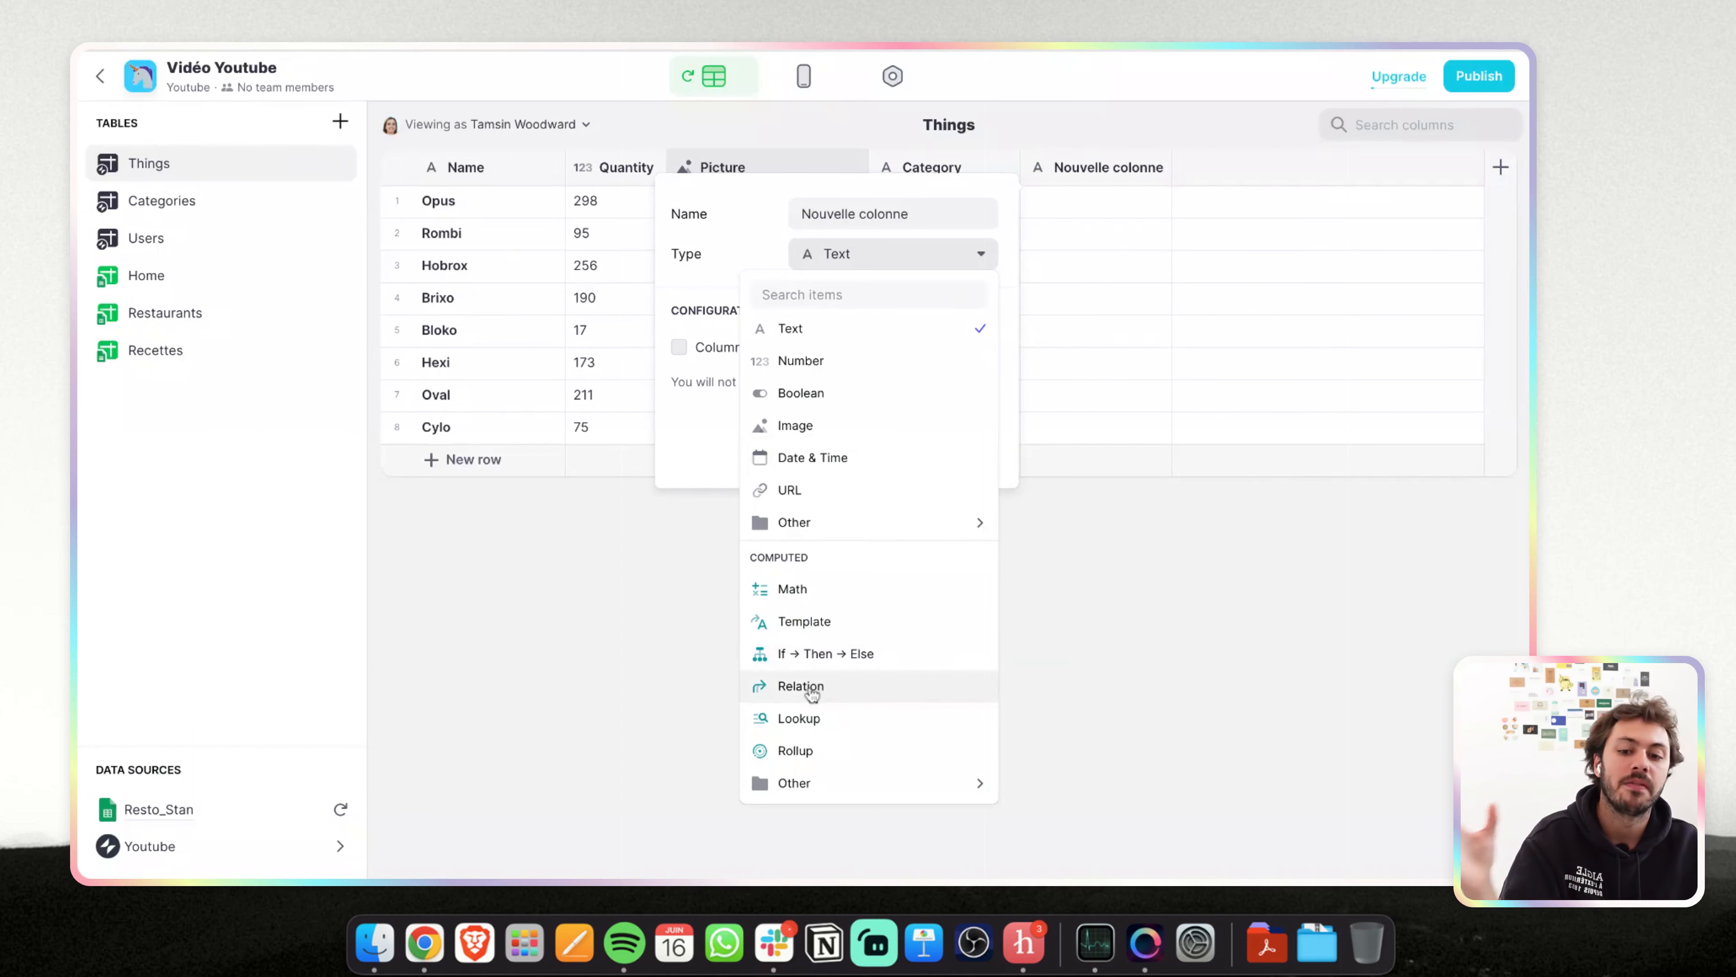
{"action": "mouse_move", "coordinate": [804, 784]}
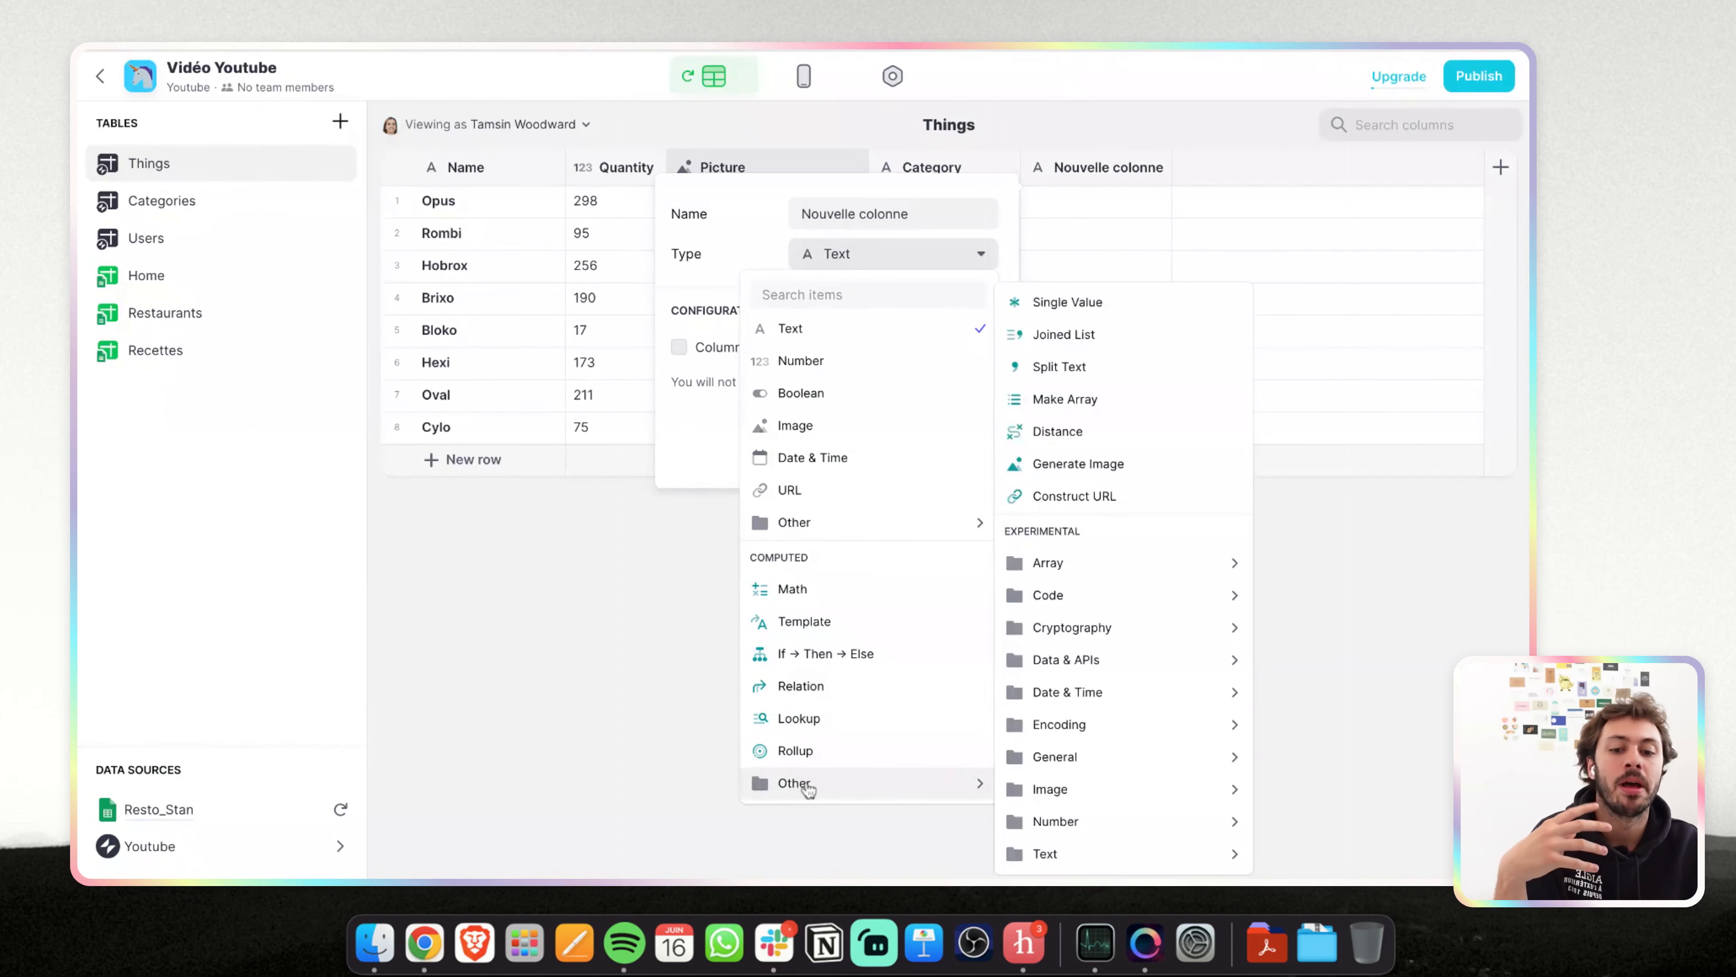
{"action": "mouse_move", "coordinate": [1028, 752]}
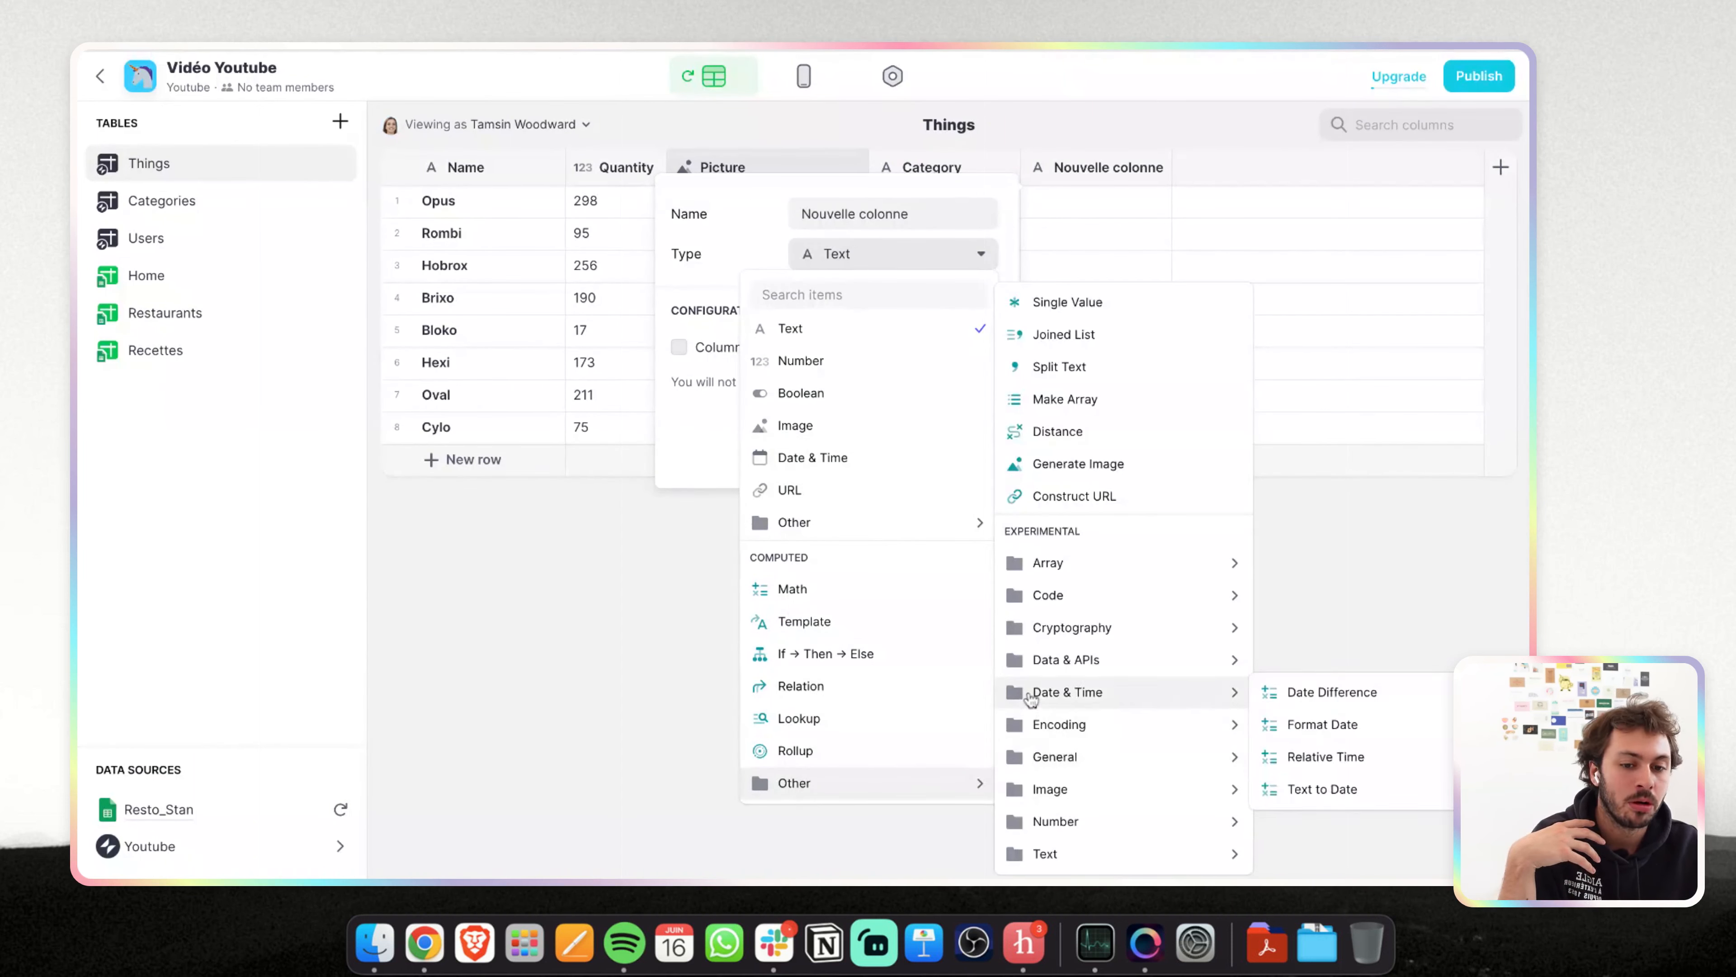
{"action": "mouse_move", "coordinate": [1027, 670]}
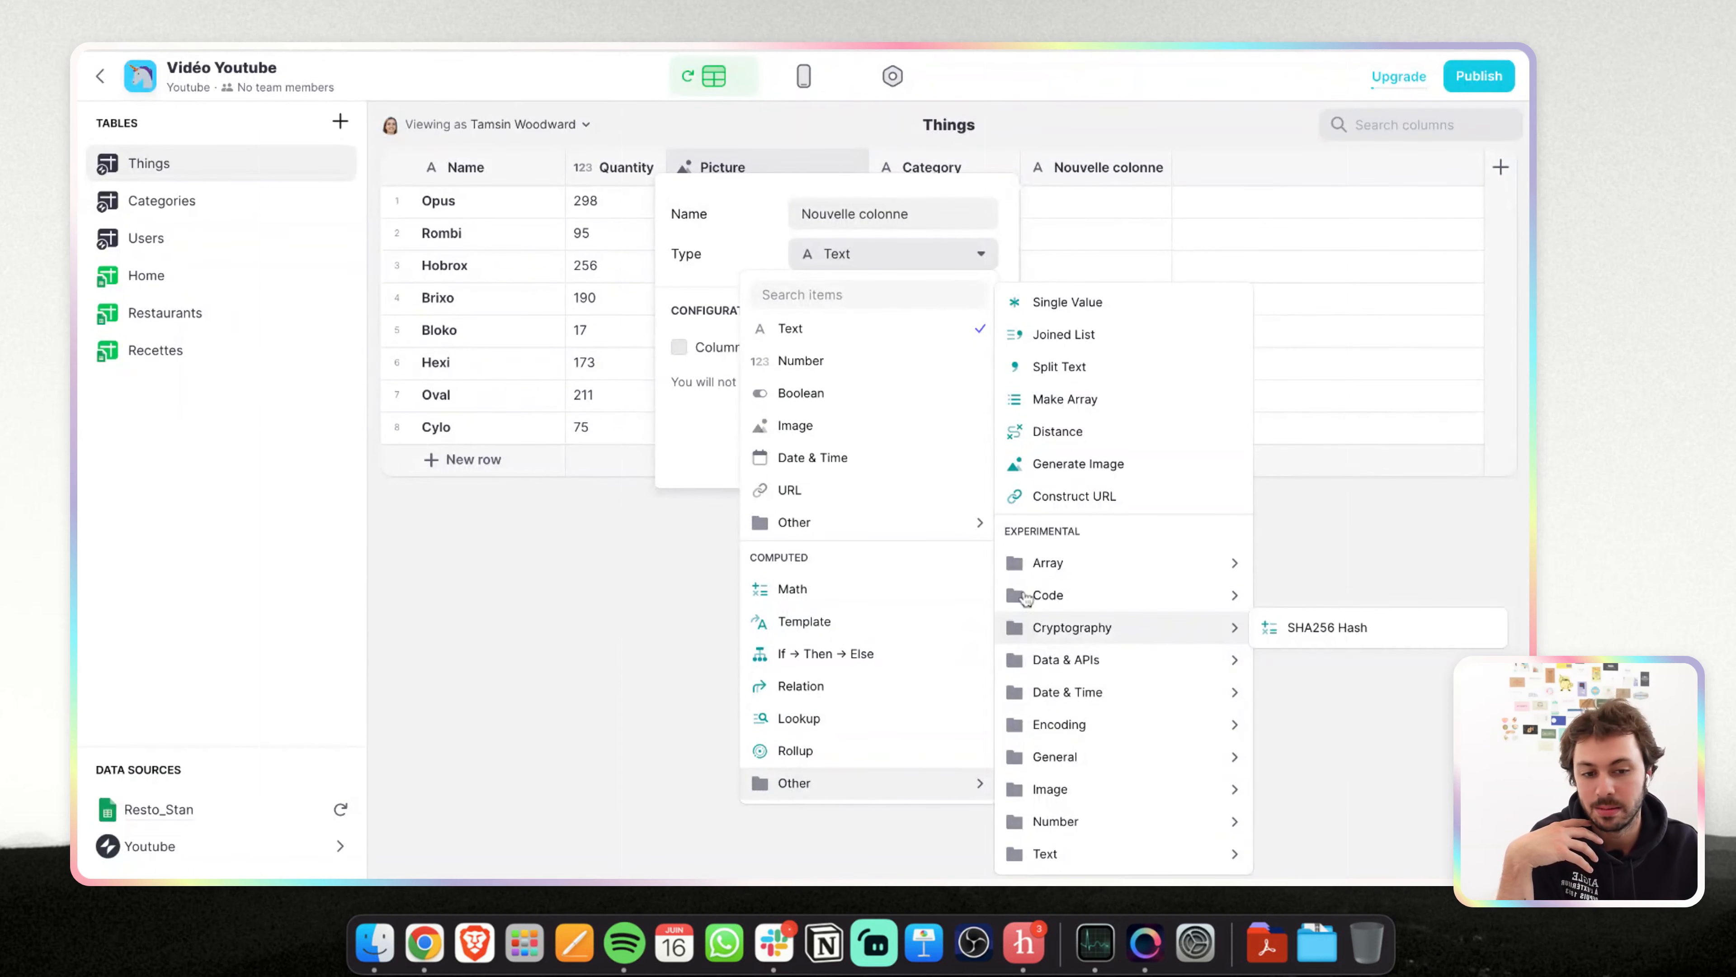
{"action": "mouse_move", "coordinate": [1032, 562]}
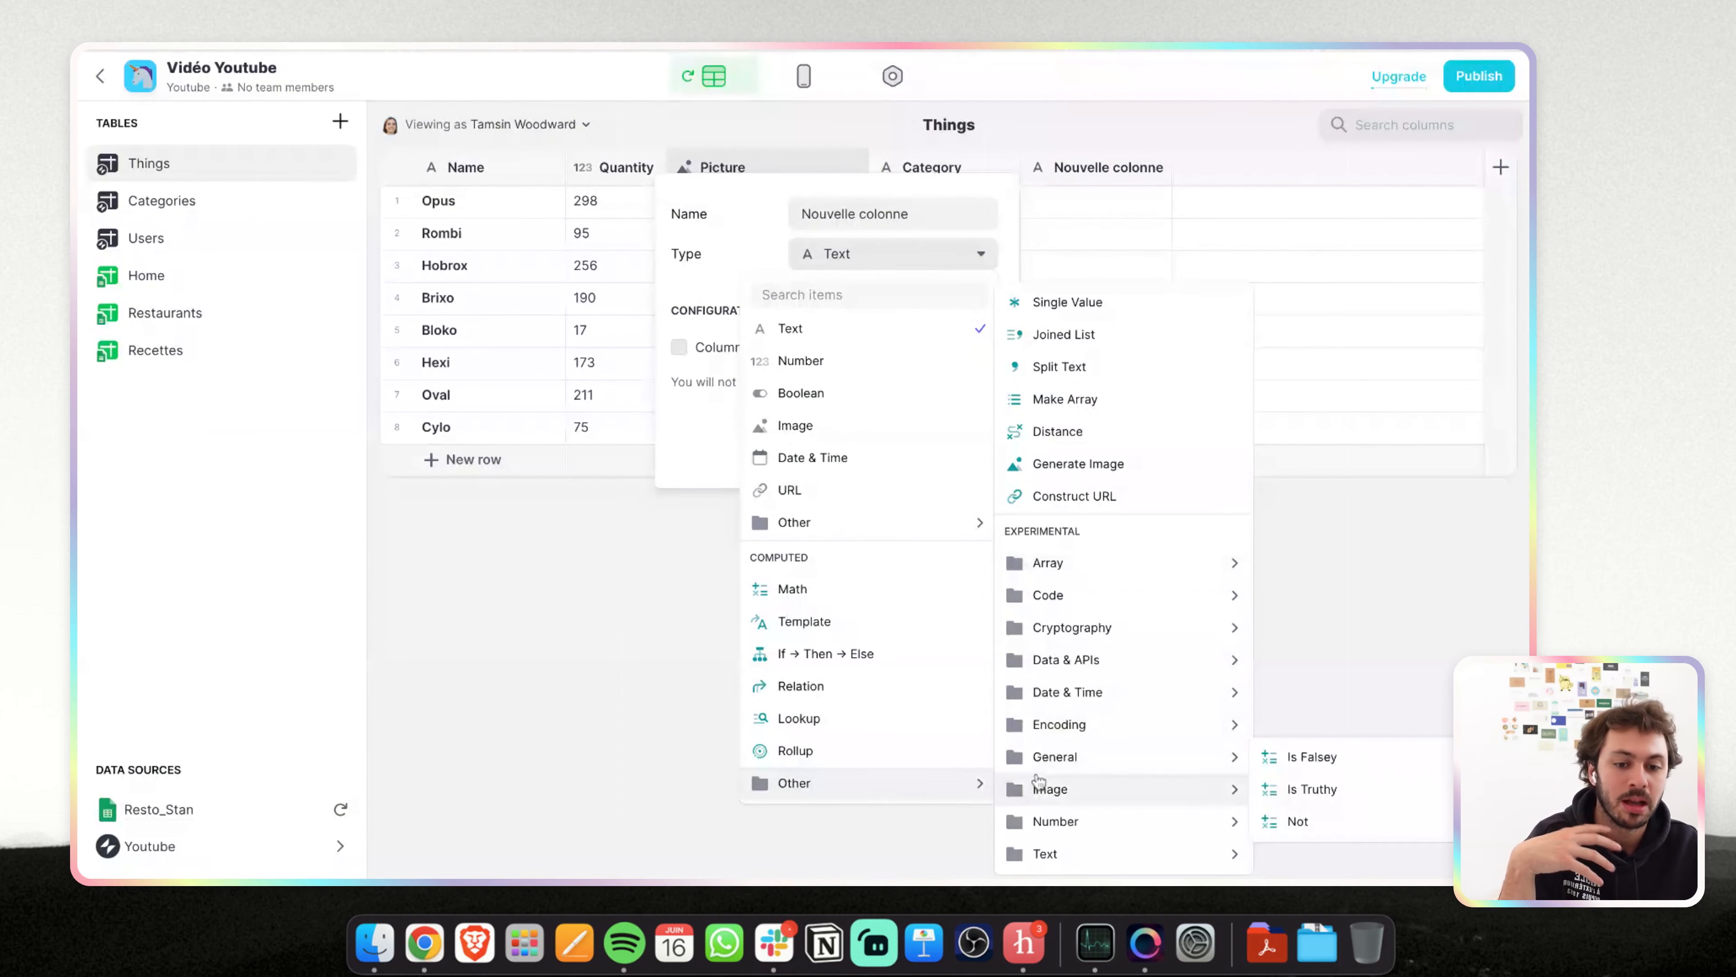
{"action": "mouse_move", "coordinate": [1023, 849]}
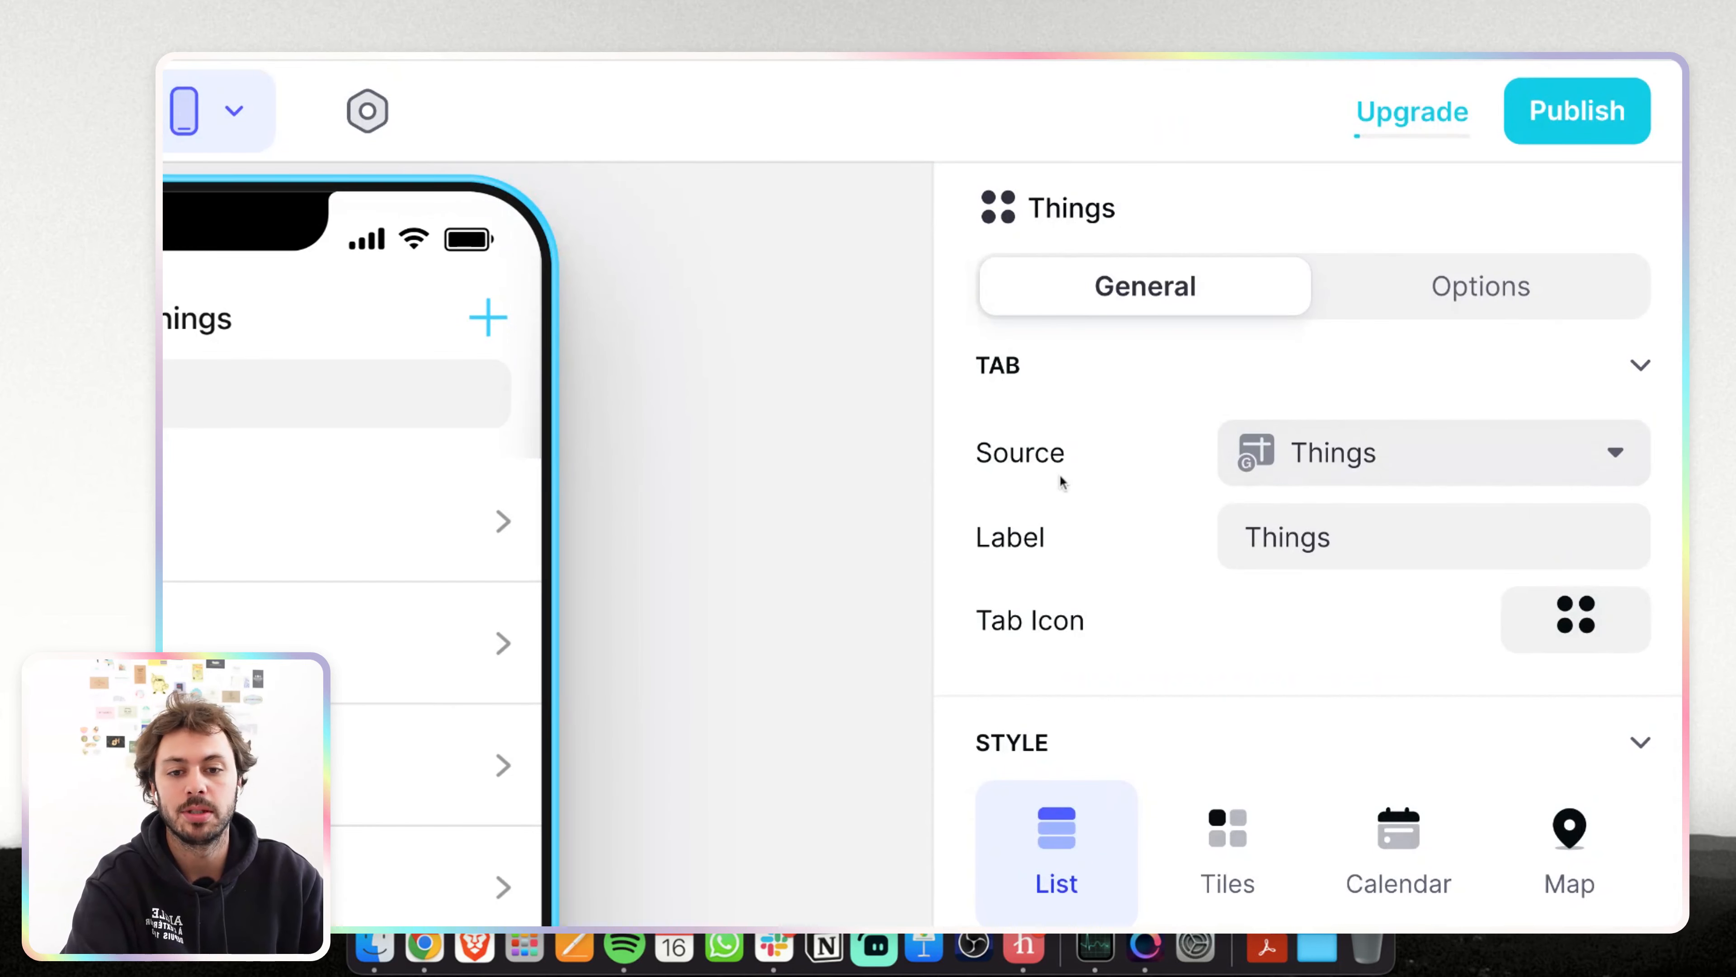
Review the Things tab's settings and the Name values in the Things table, and return to the app layout
{"action": "scroll", "coordinate": [1318, 531], "scroll_direction": "down", "scroll_amount": 3}
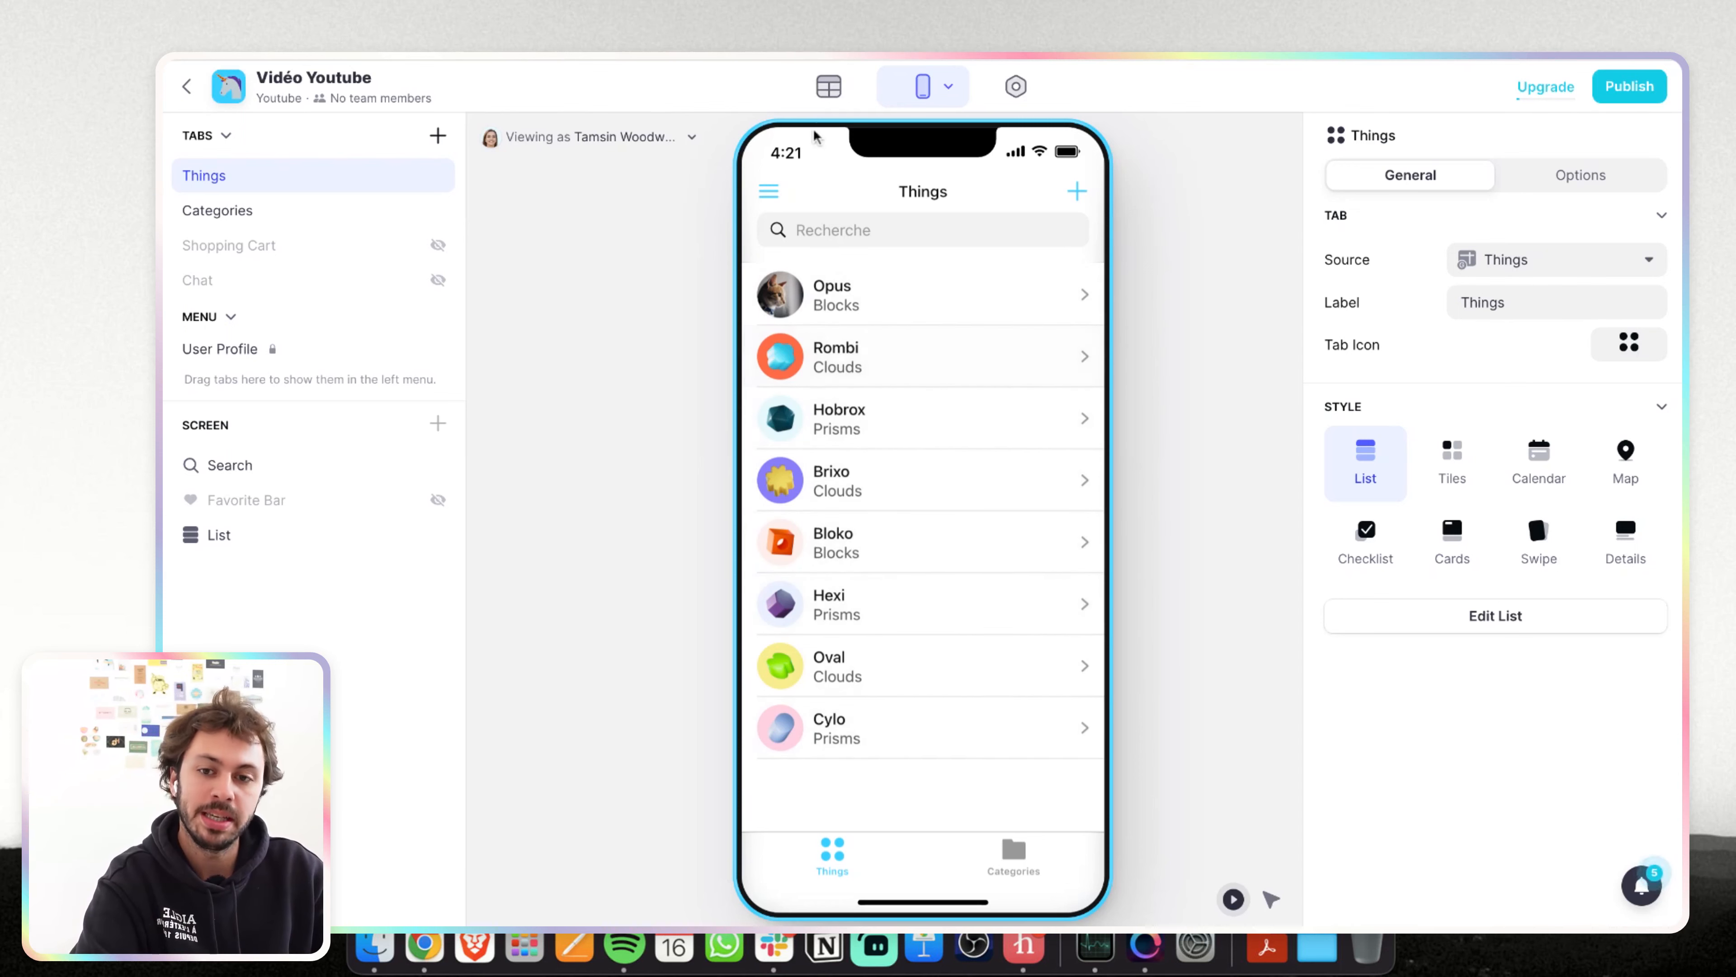
{"action": "left_click", "coordinate": [834, 97]}
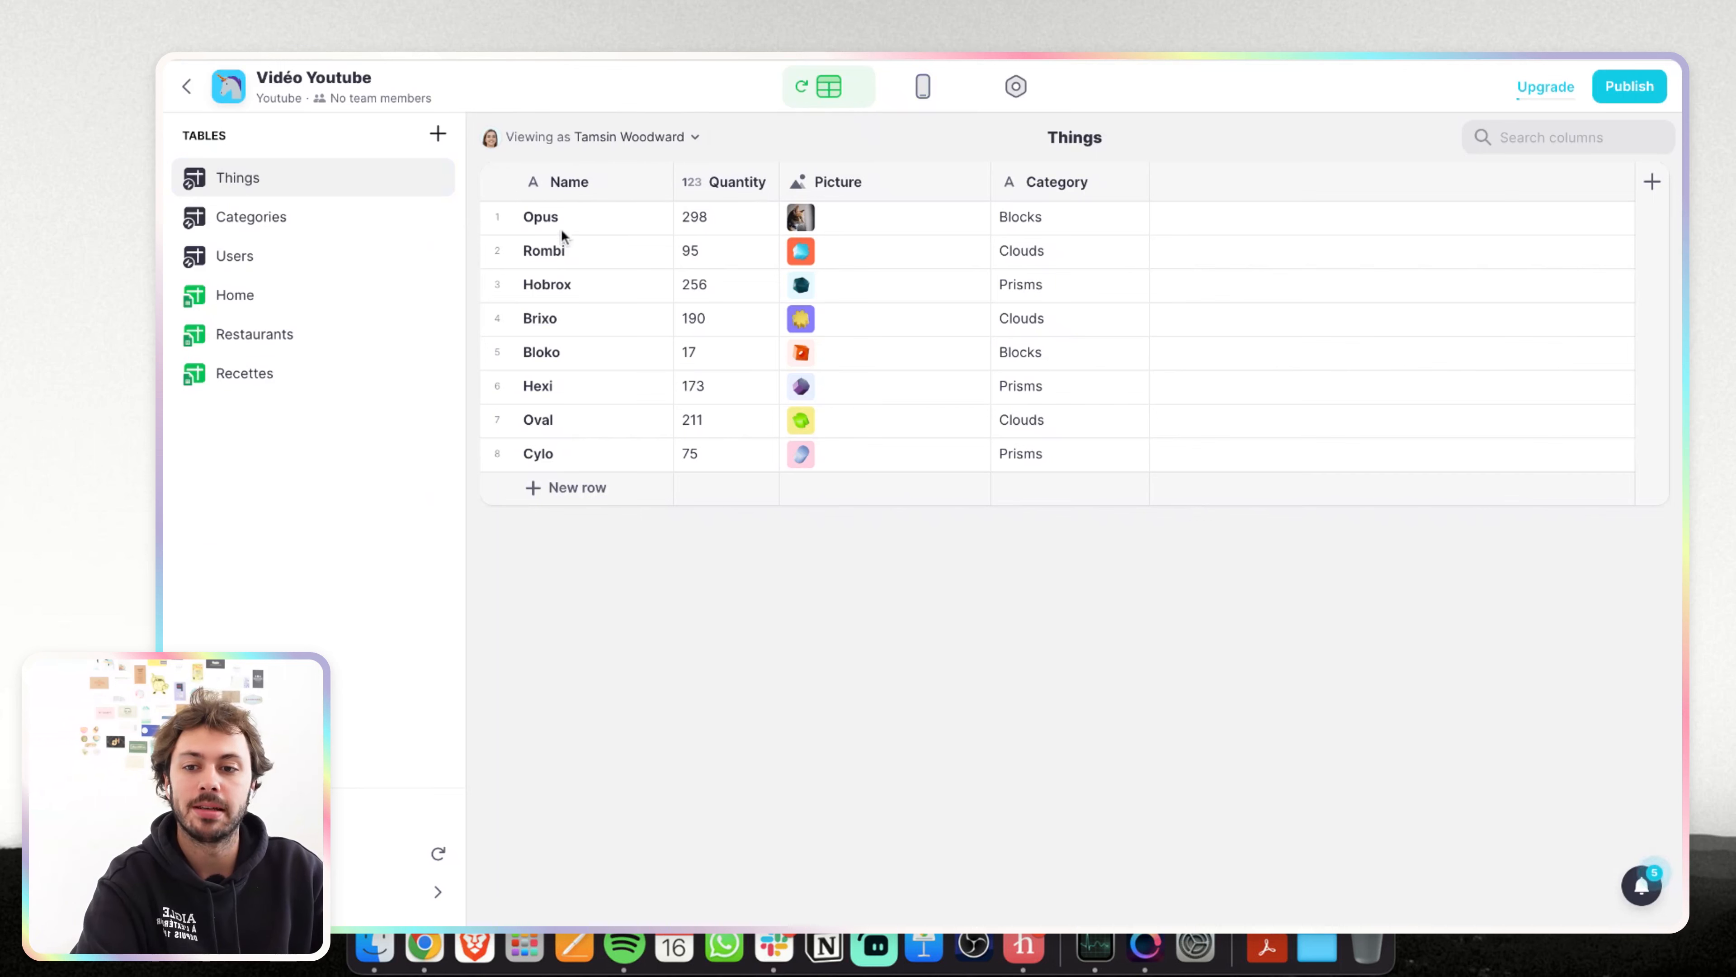
{"action": "left_click_drag", "start_coordinate": [562, 227], "coordinate": [562, 453]}
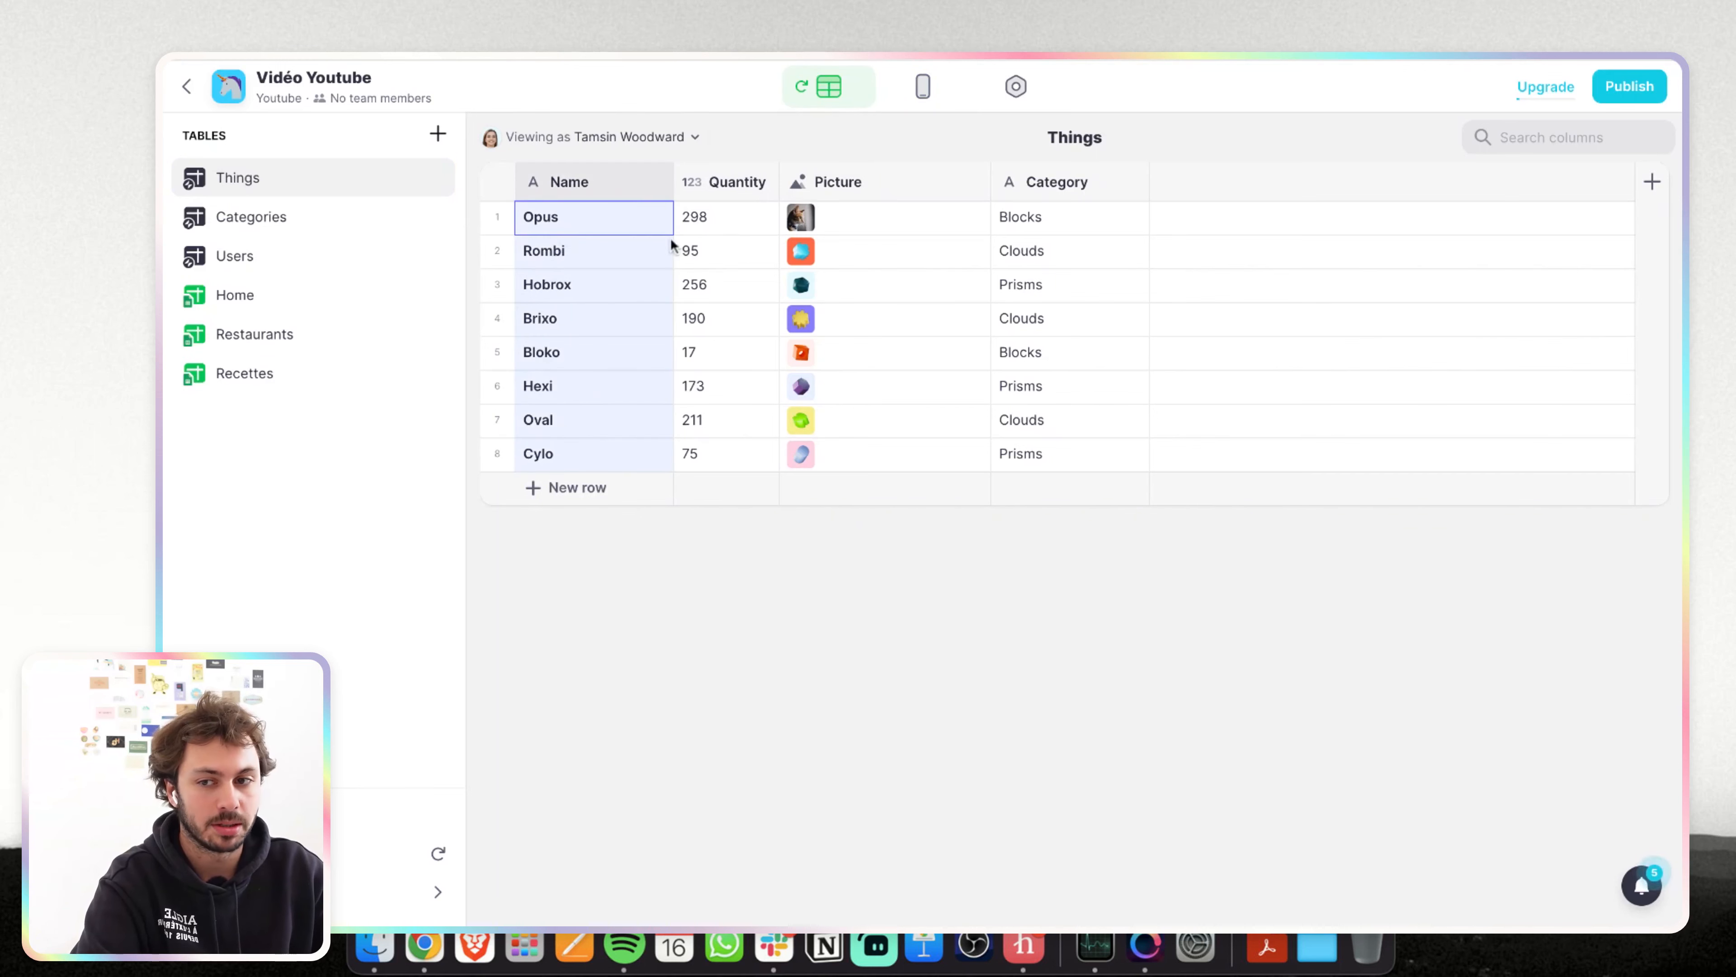
{"action": "left_click", "coordinate": [919, 88]}
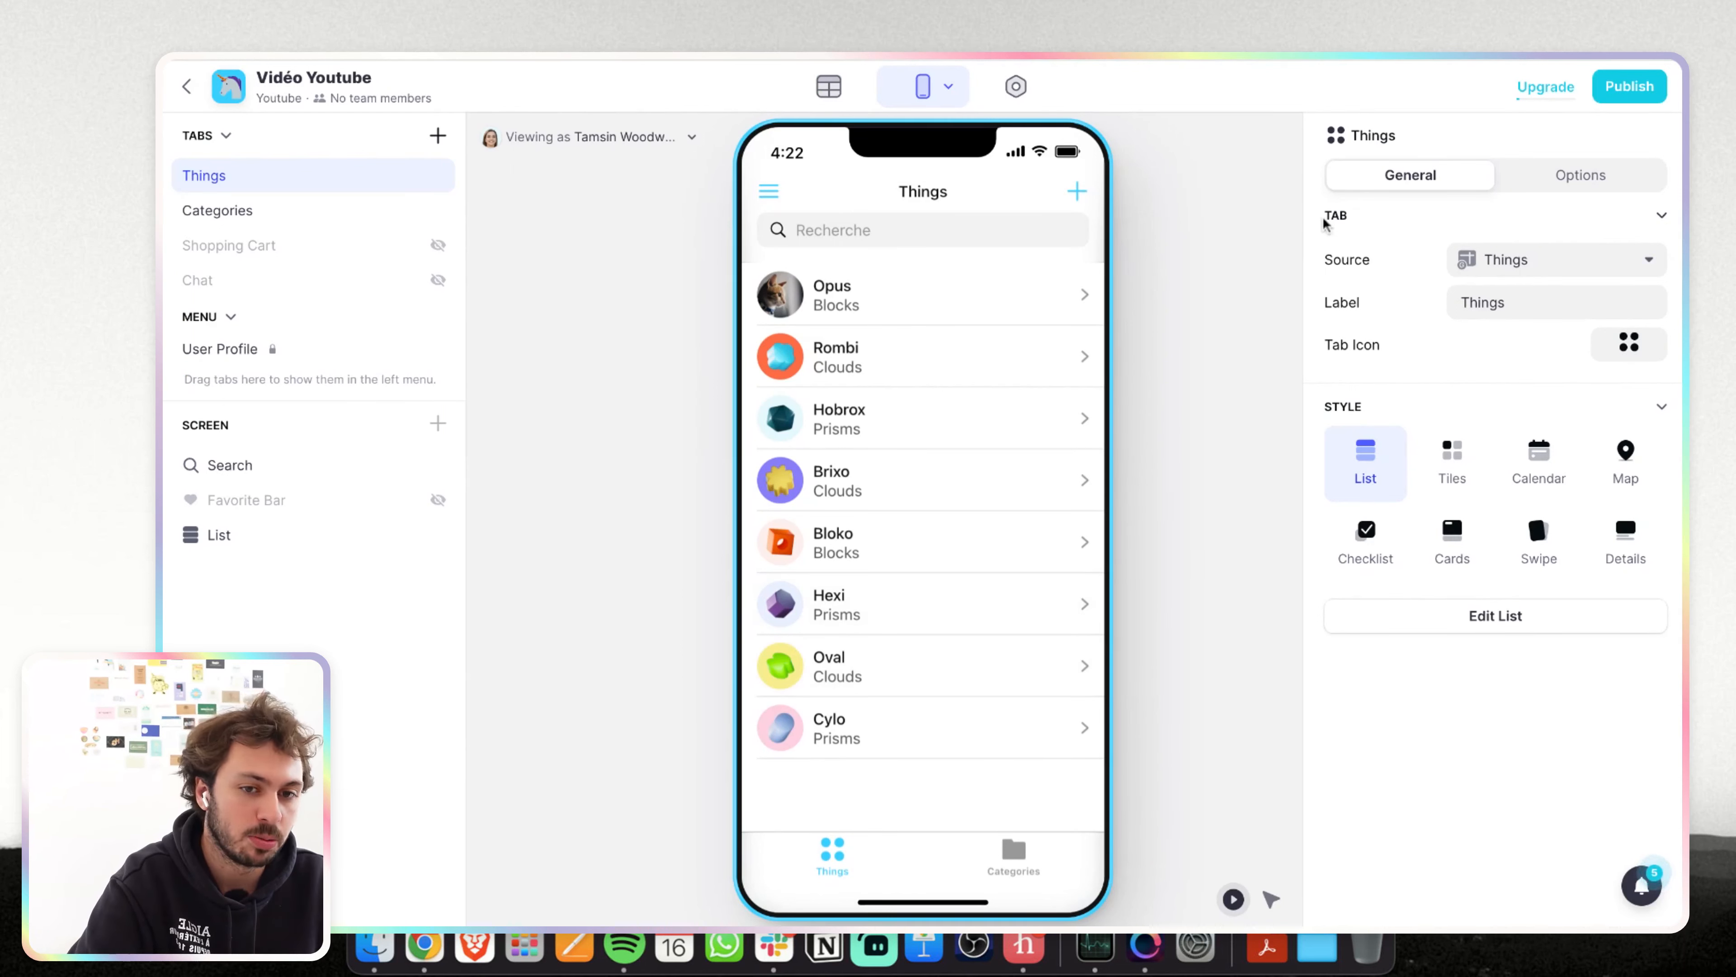
Try Categories as the Things tab's data source, and switch the source back to Things
{"action": "left_click", "coordinate": [1487, 265]}
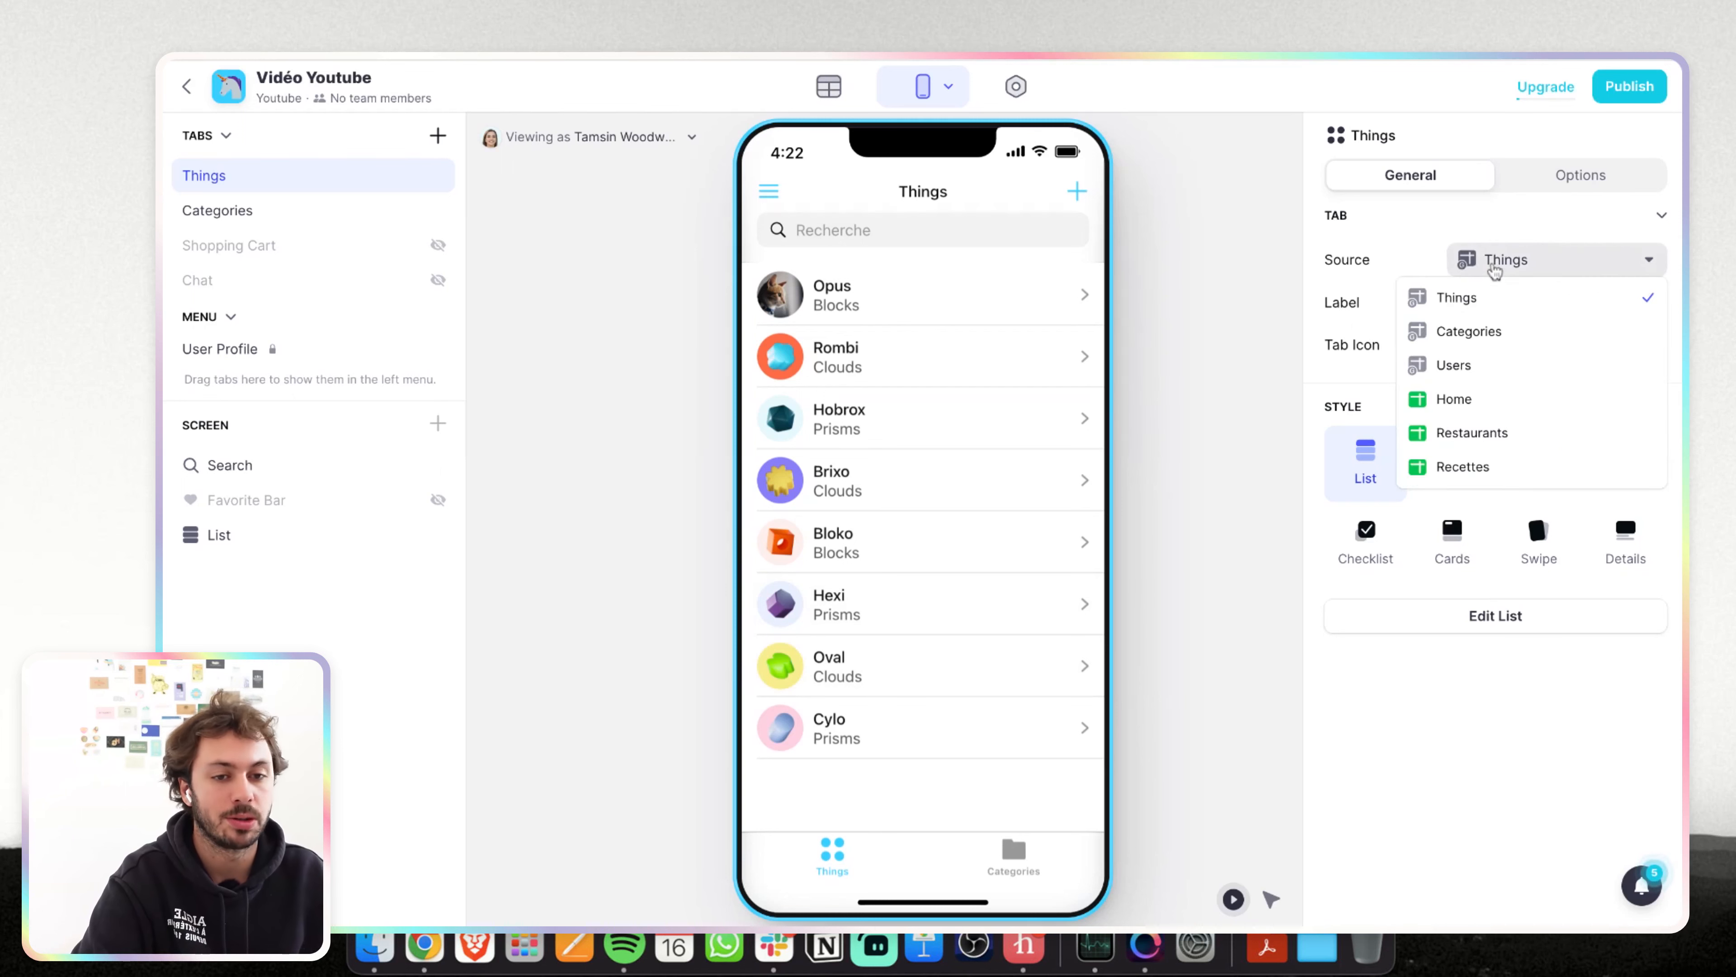
{"action": "left_click", "coordinate": [1488, 332]}
{"action": "left_click", "coordinate": [1516, 267]}
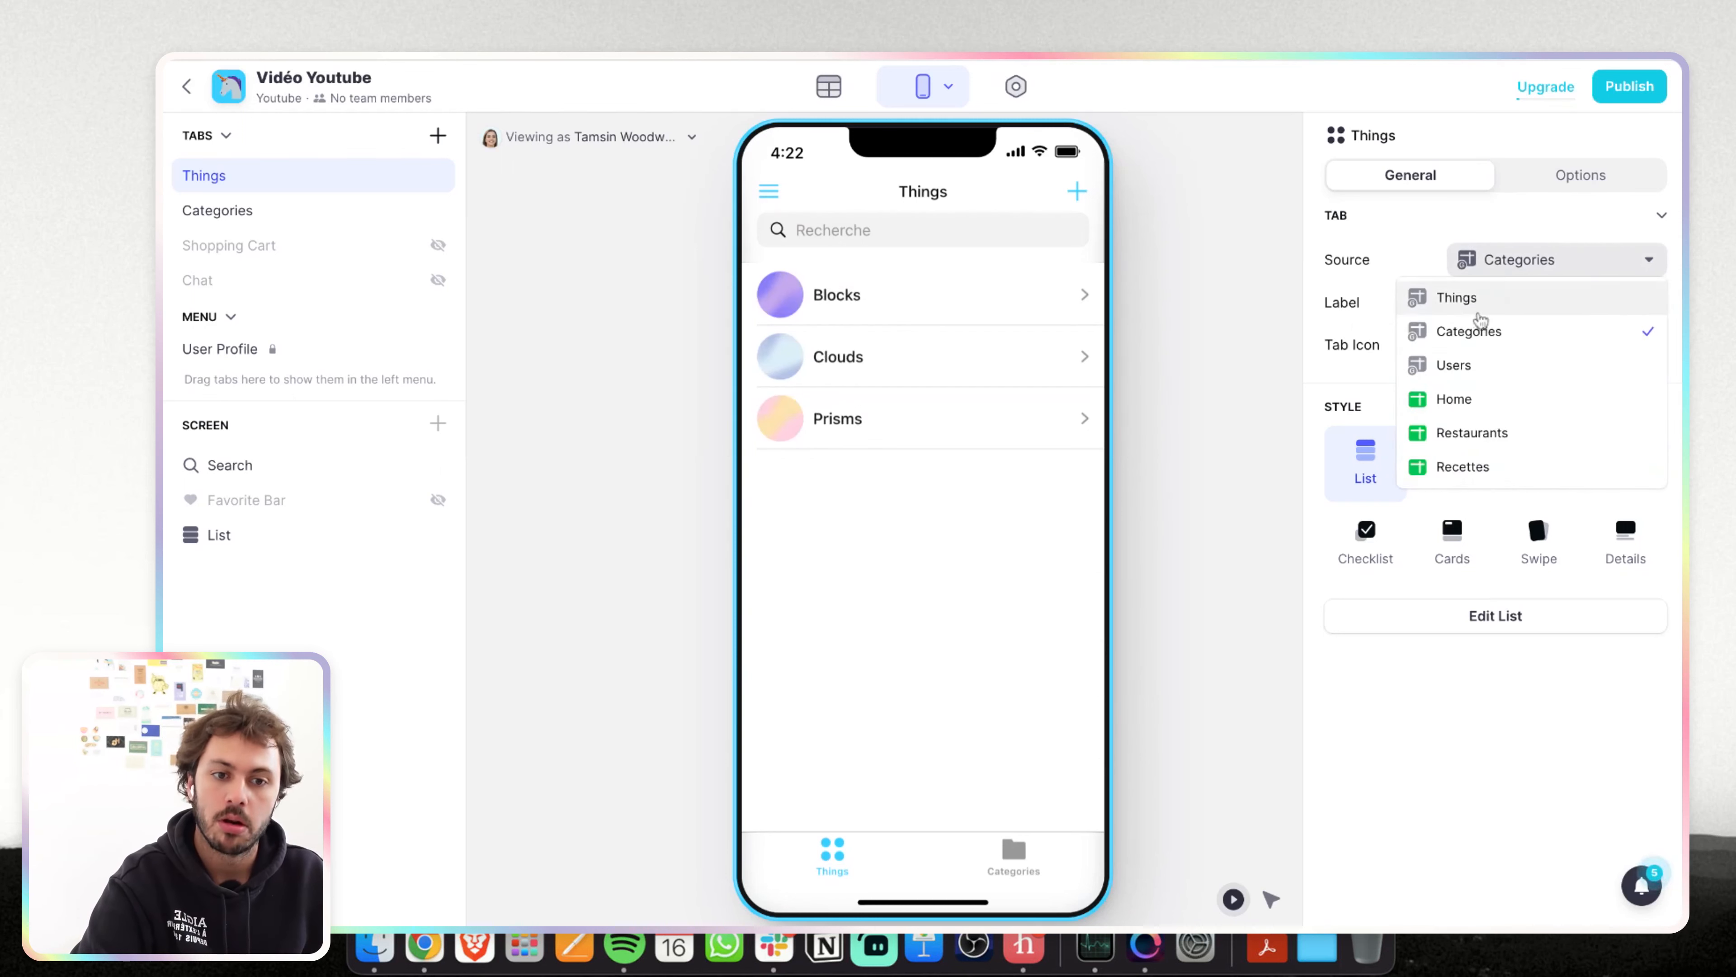
{"action": "left_click", "coordinate": [1474, 305]}
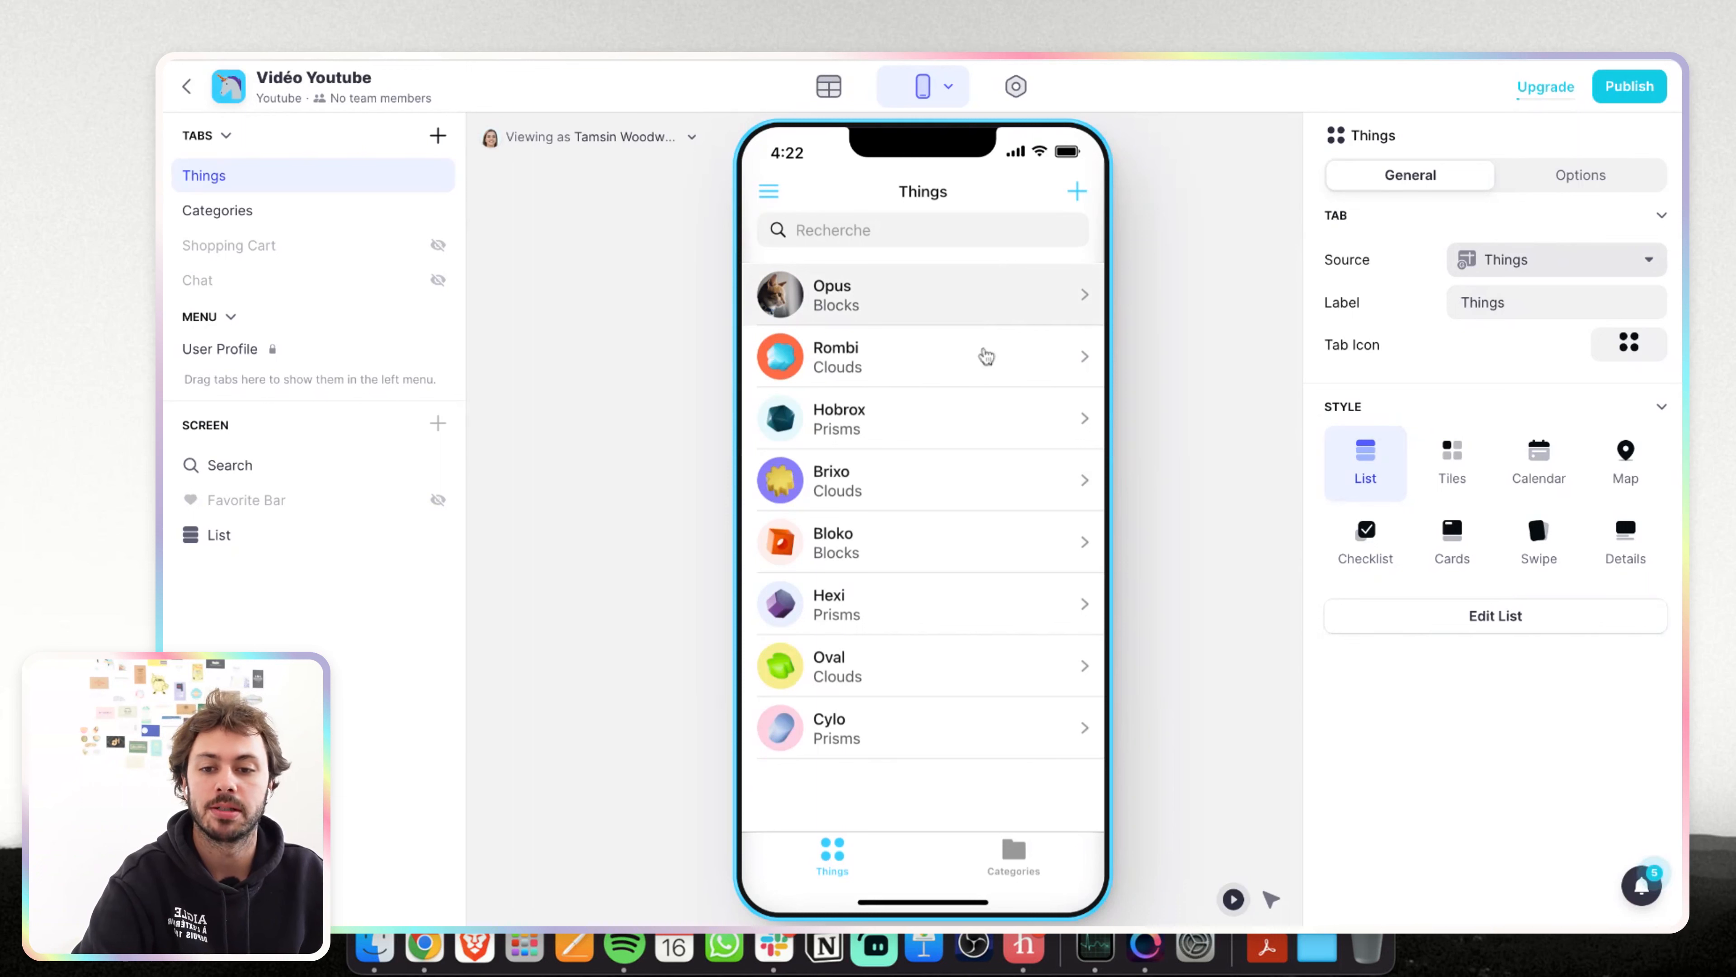
Rename the Things tab "Home" as a trial, and replace that label with "Youtube"
{"action": "double_click", "coordinate": [1494, 312]}
{"action": "type", "text": "Home"}
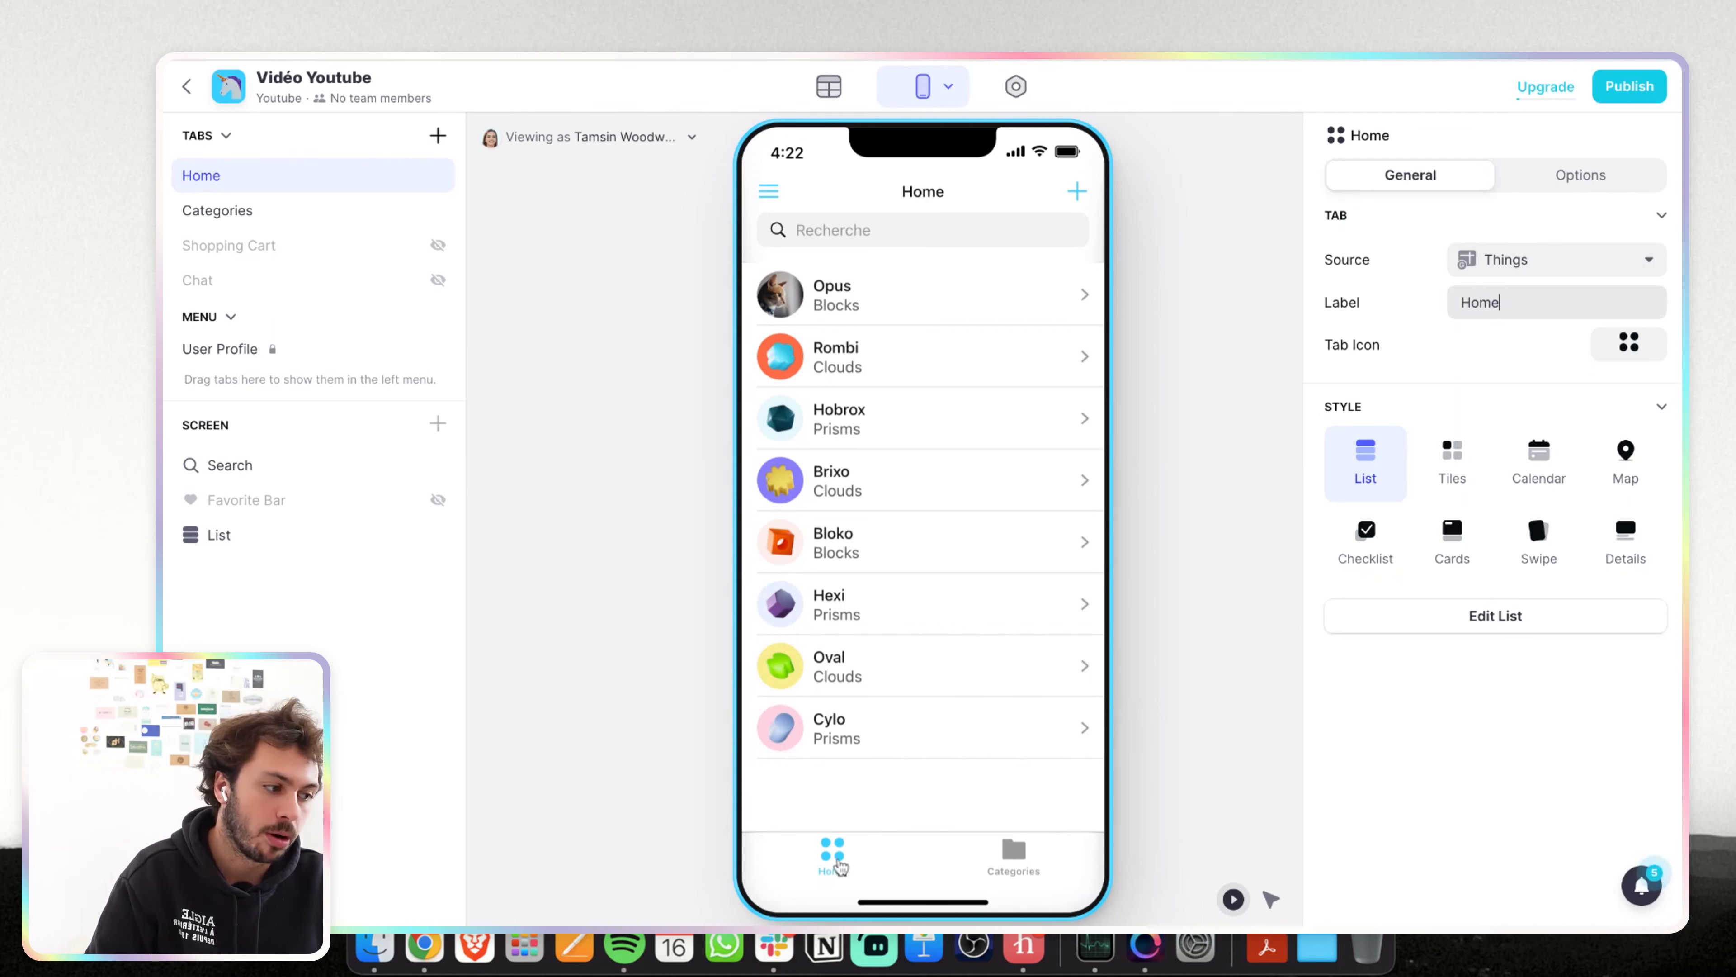
{"action": "double_click", "coordinate": [1508, 310]}
{"action": "type", "text": "V"}
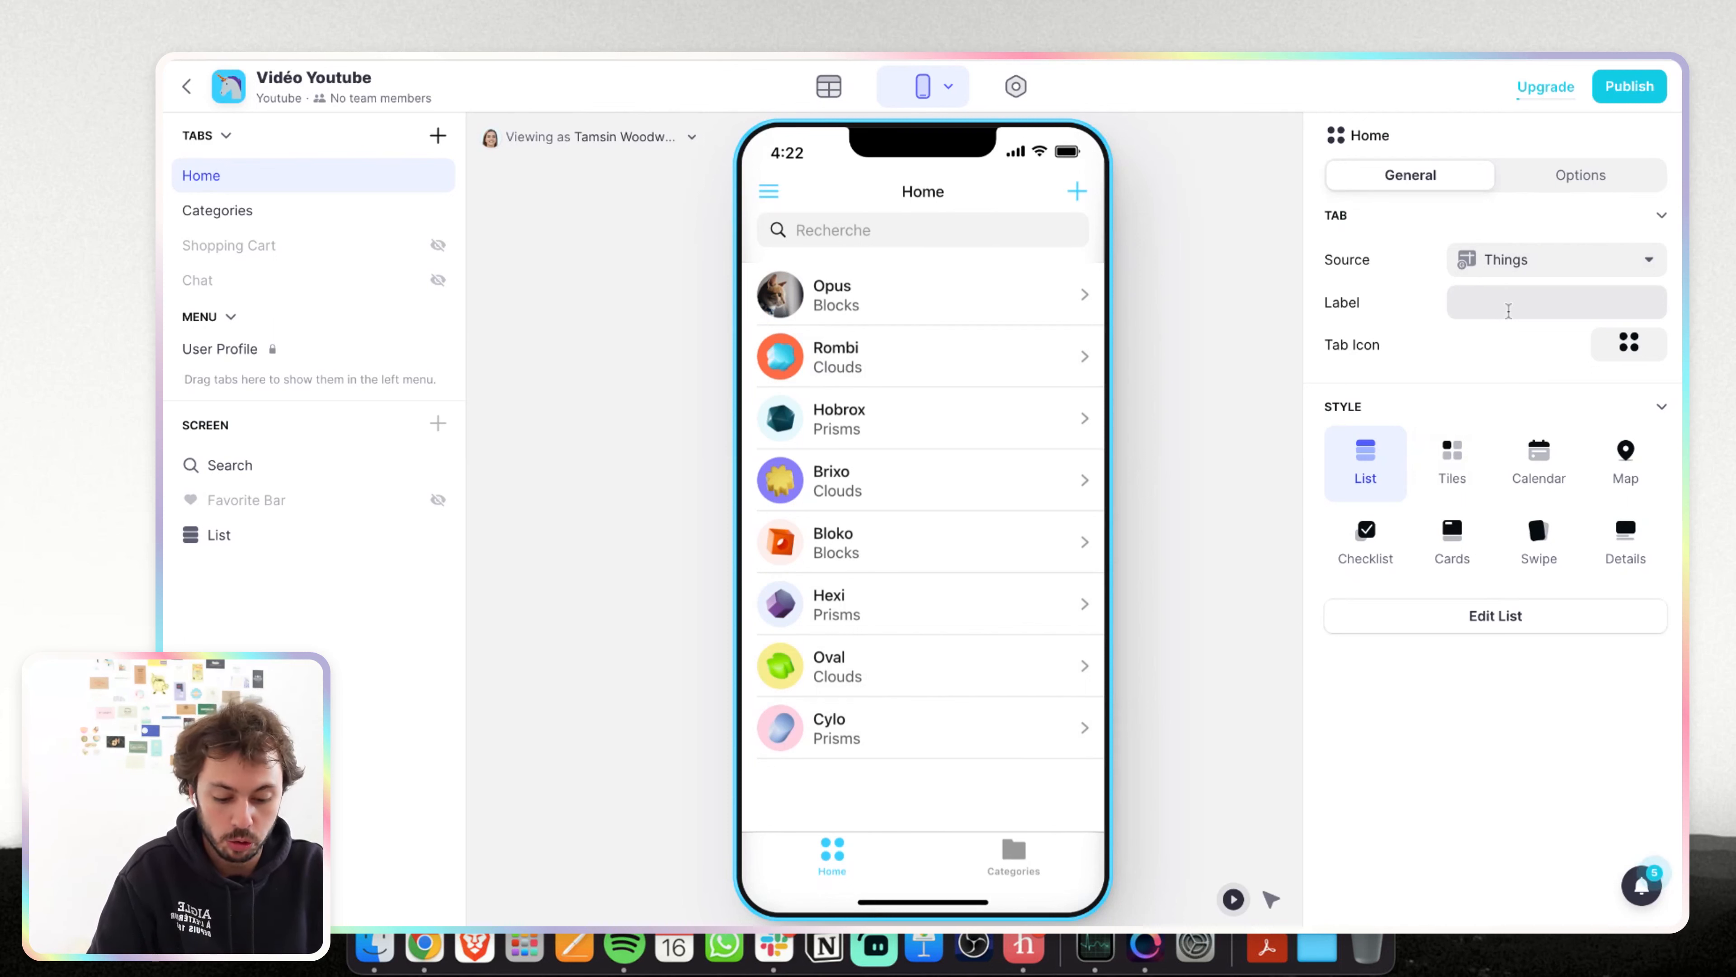
{"action": "type", "text": "Youtube"}
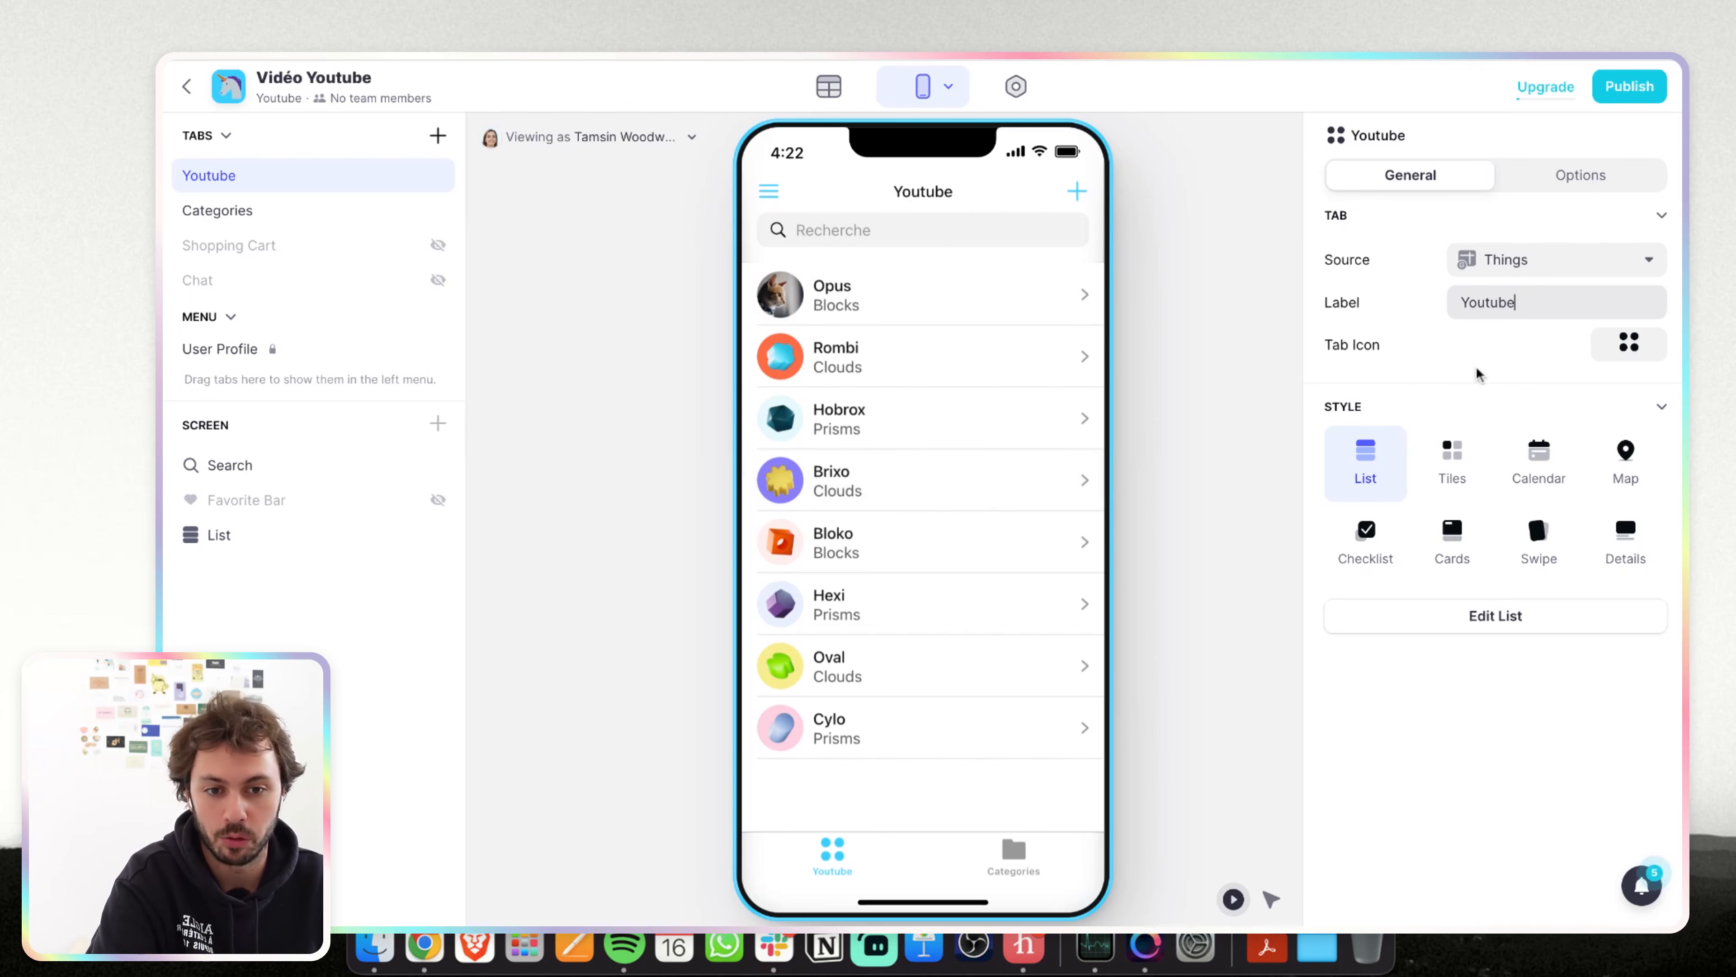
Search the icons for "video" and set the Youtube tab's icon to the wide webcam on a stand
{"action": "left_click", "coordinate": [1608, 350]}
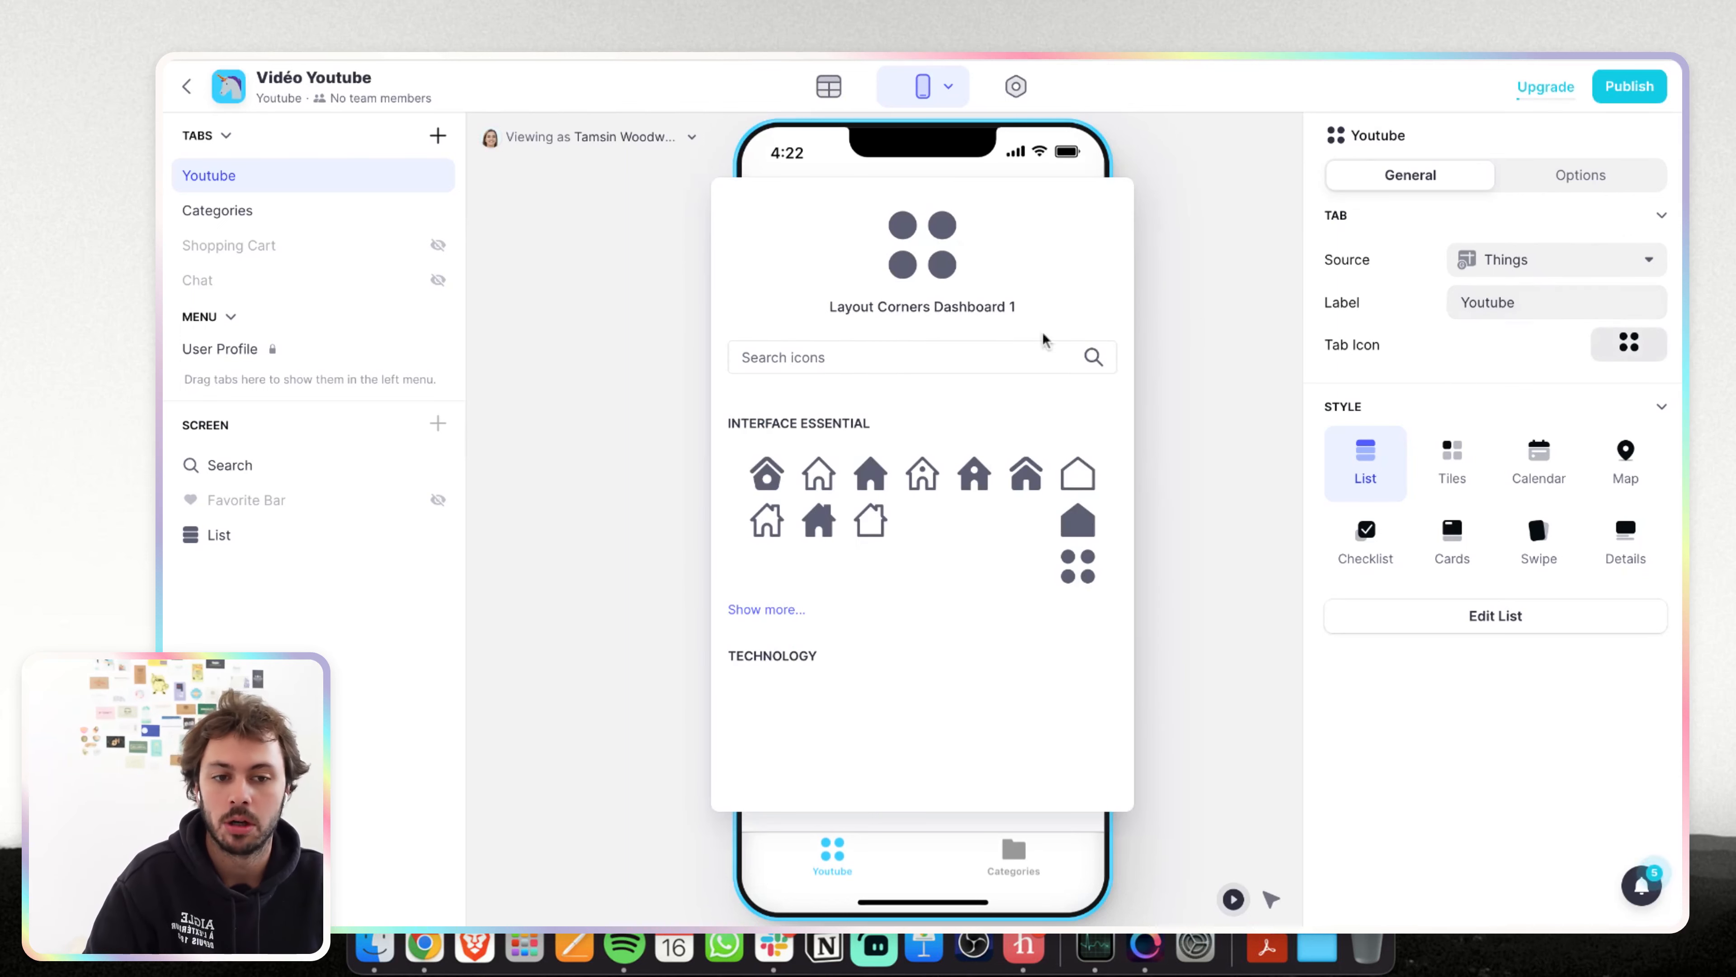
{"action": "type", "text": "video"}
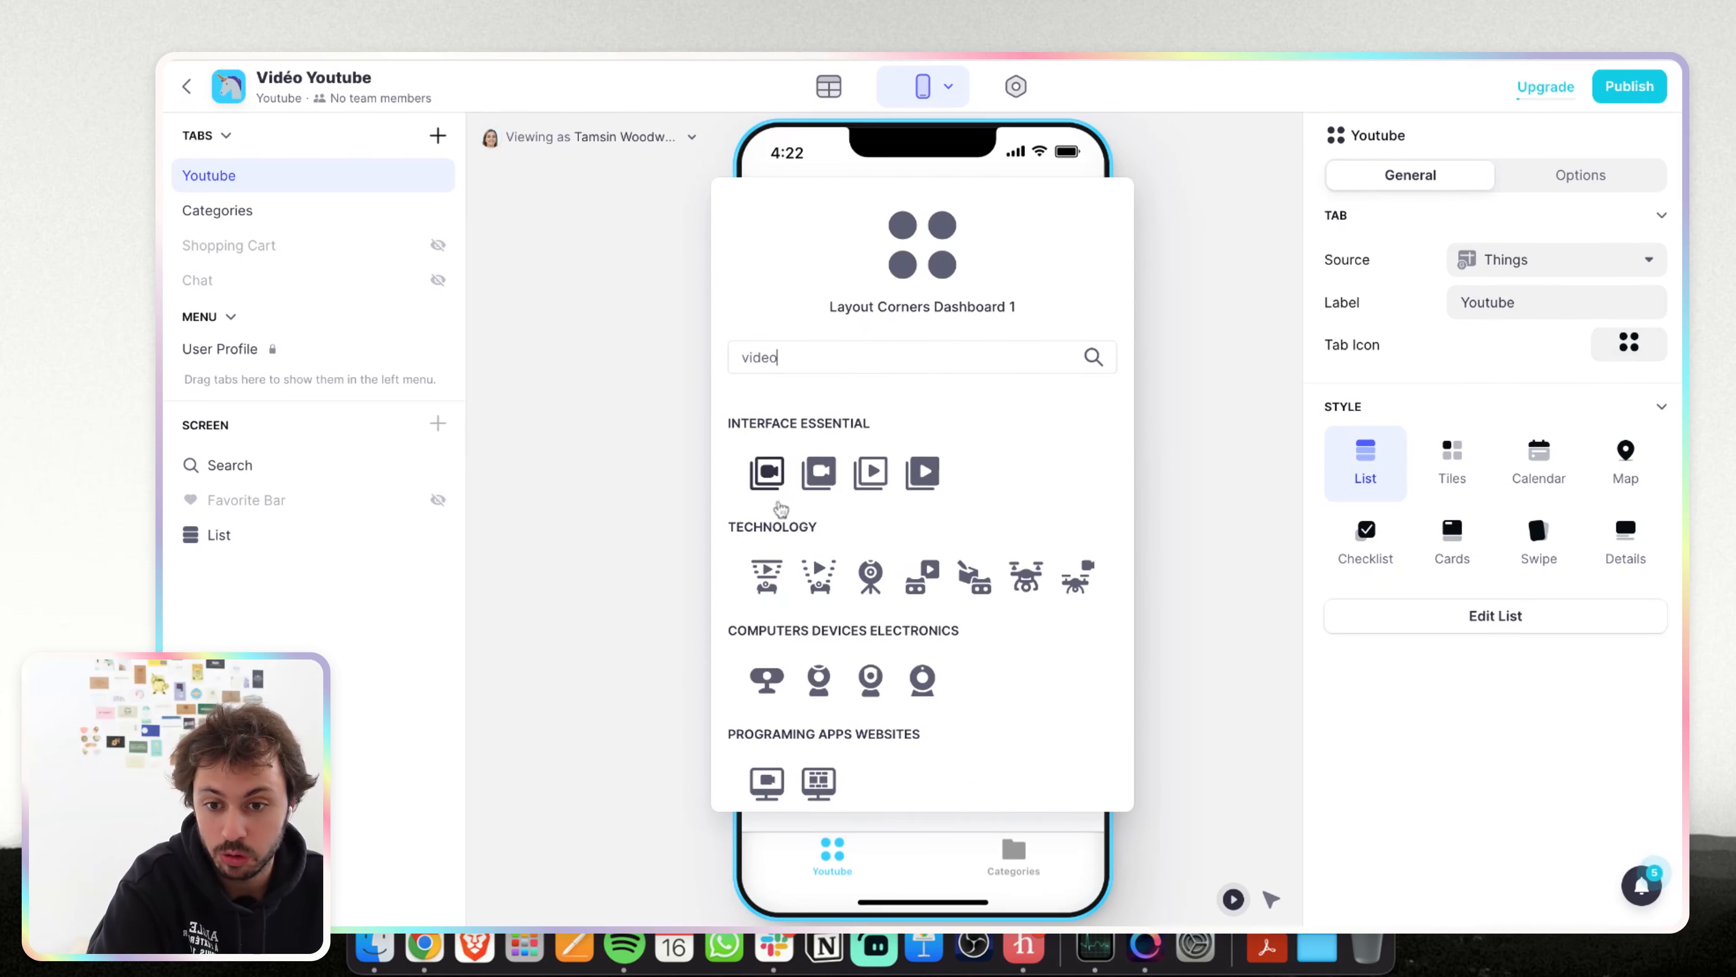
{"action": "scroll", "coordinate": [769, 671], "scroll_direction": "down", "scroll_amount": 1}
{"action": "left_click", "coordinate": [768, 667]}
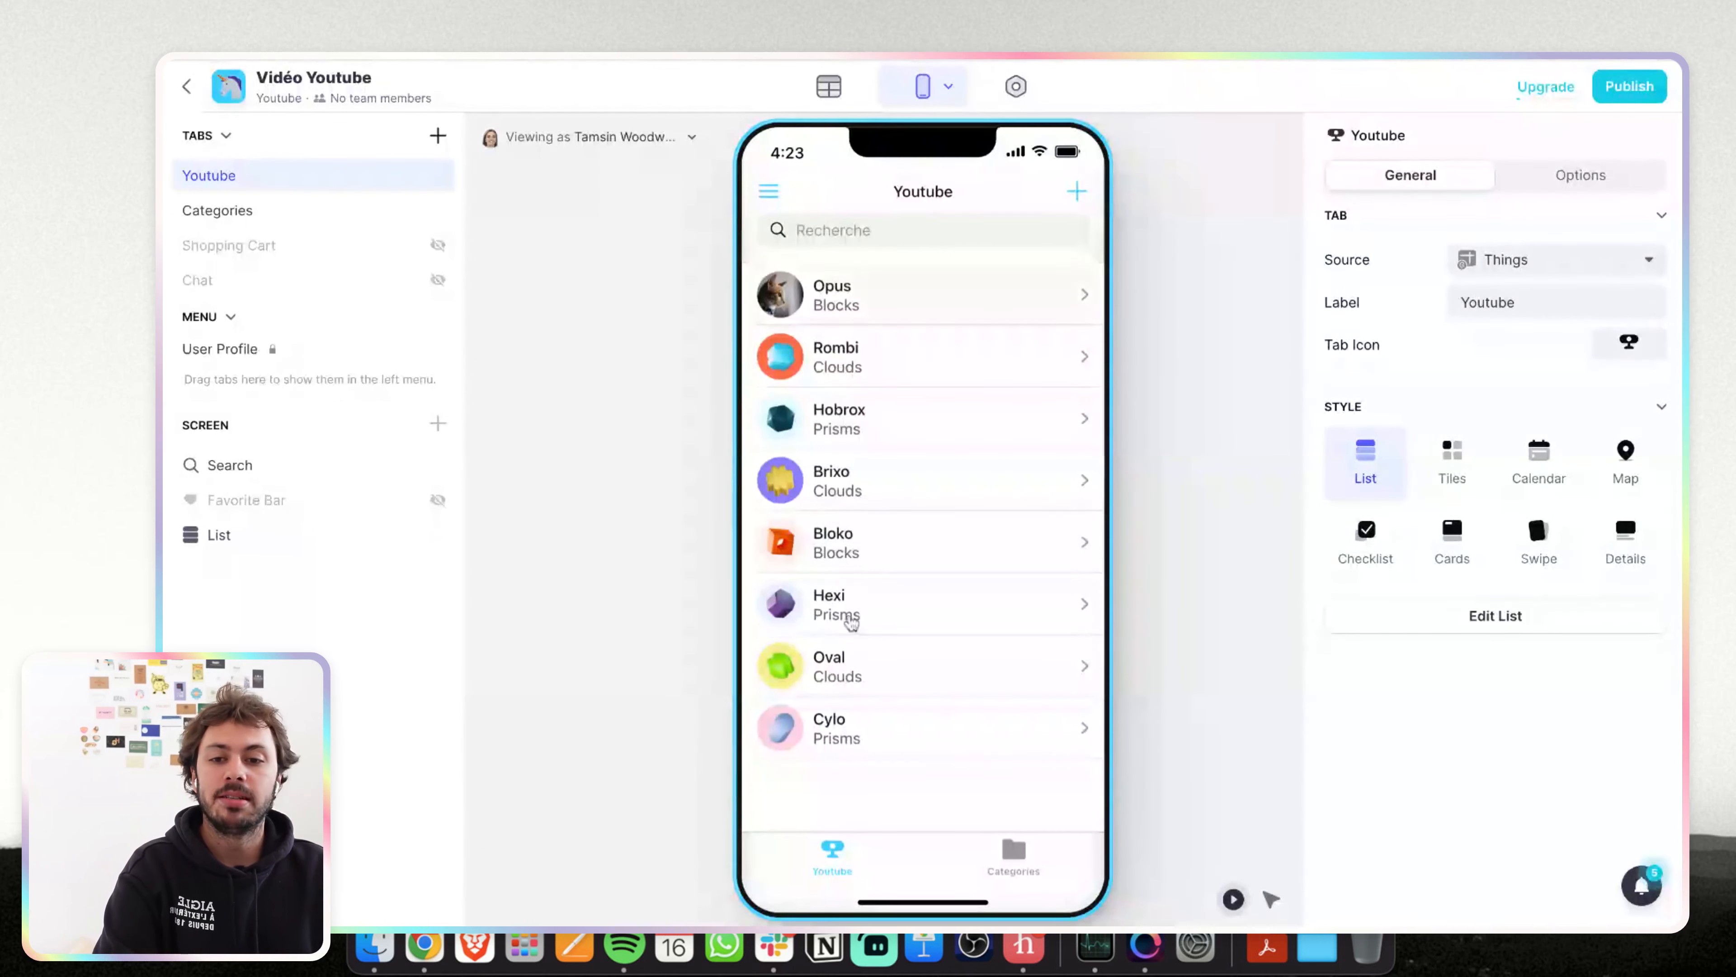
View the Opus item's detail screen in the app preview, and return to the list
{"action": "left_click", "coordinate": [897, 295]}
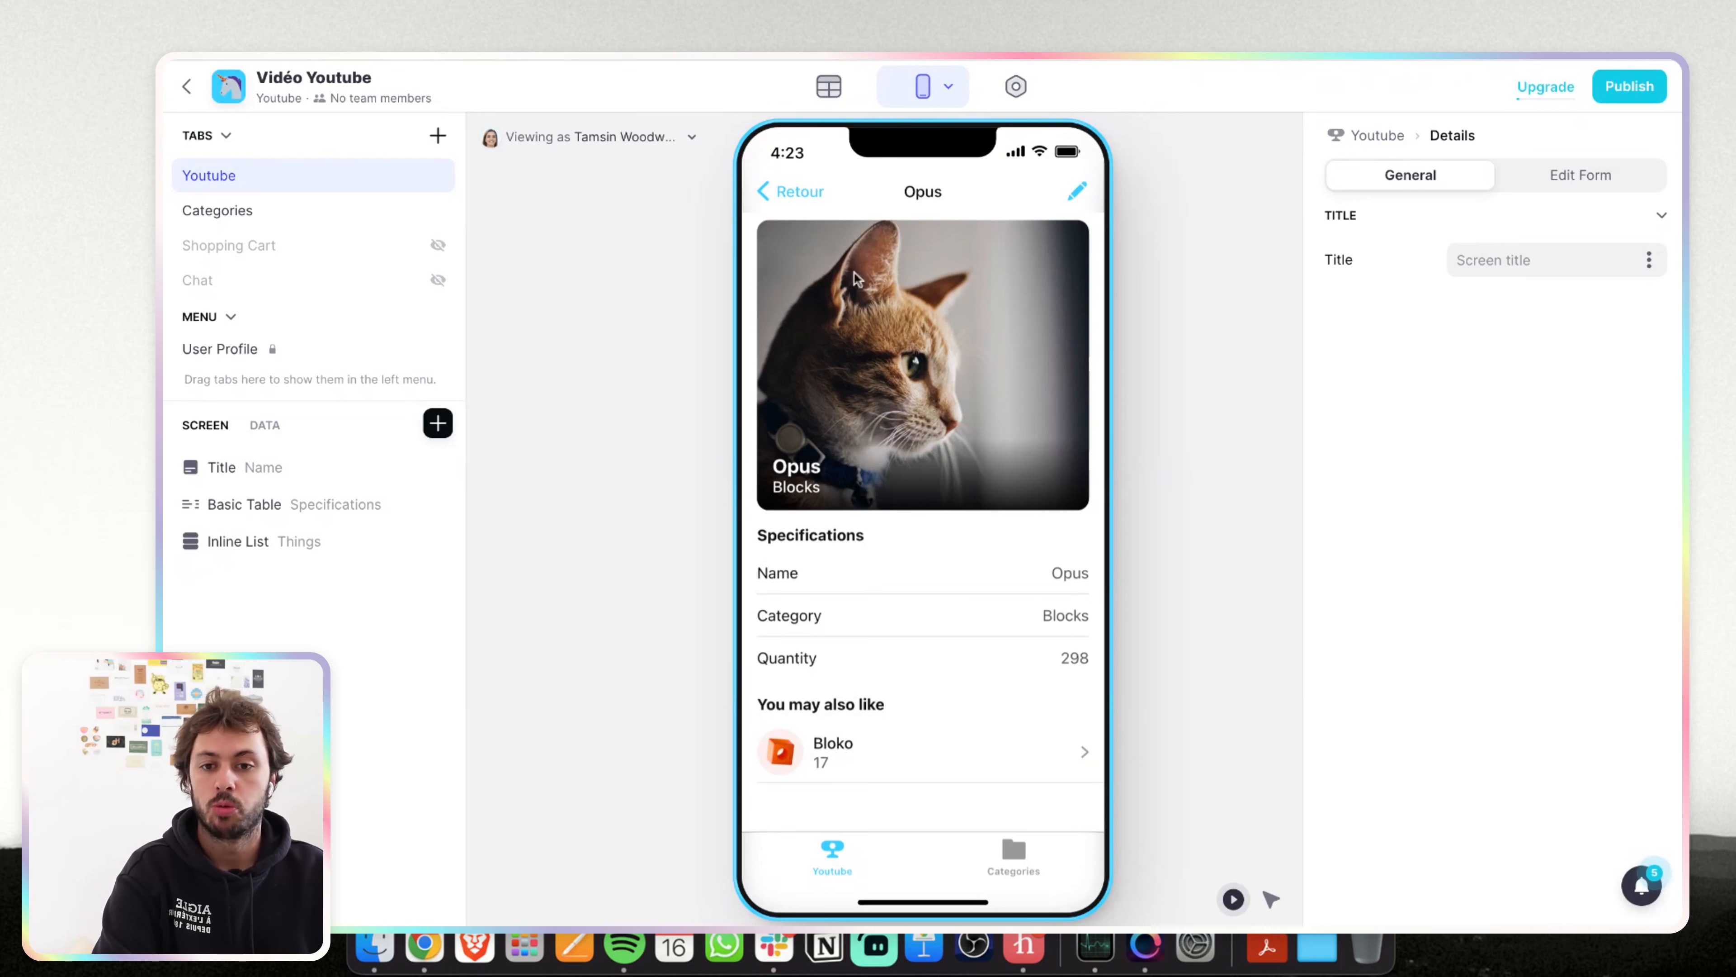
{"action": "left_click", "coordinate": [805, 190]}
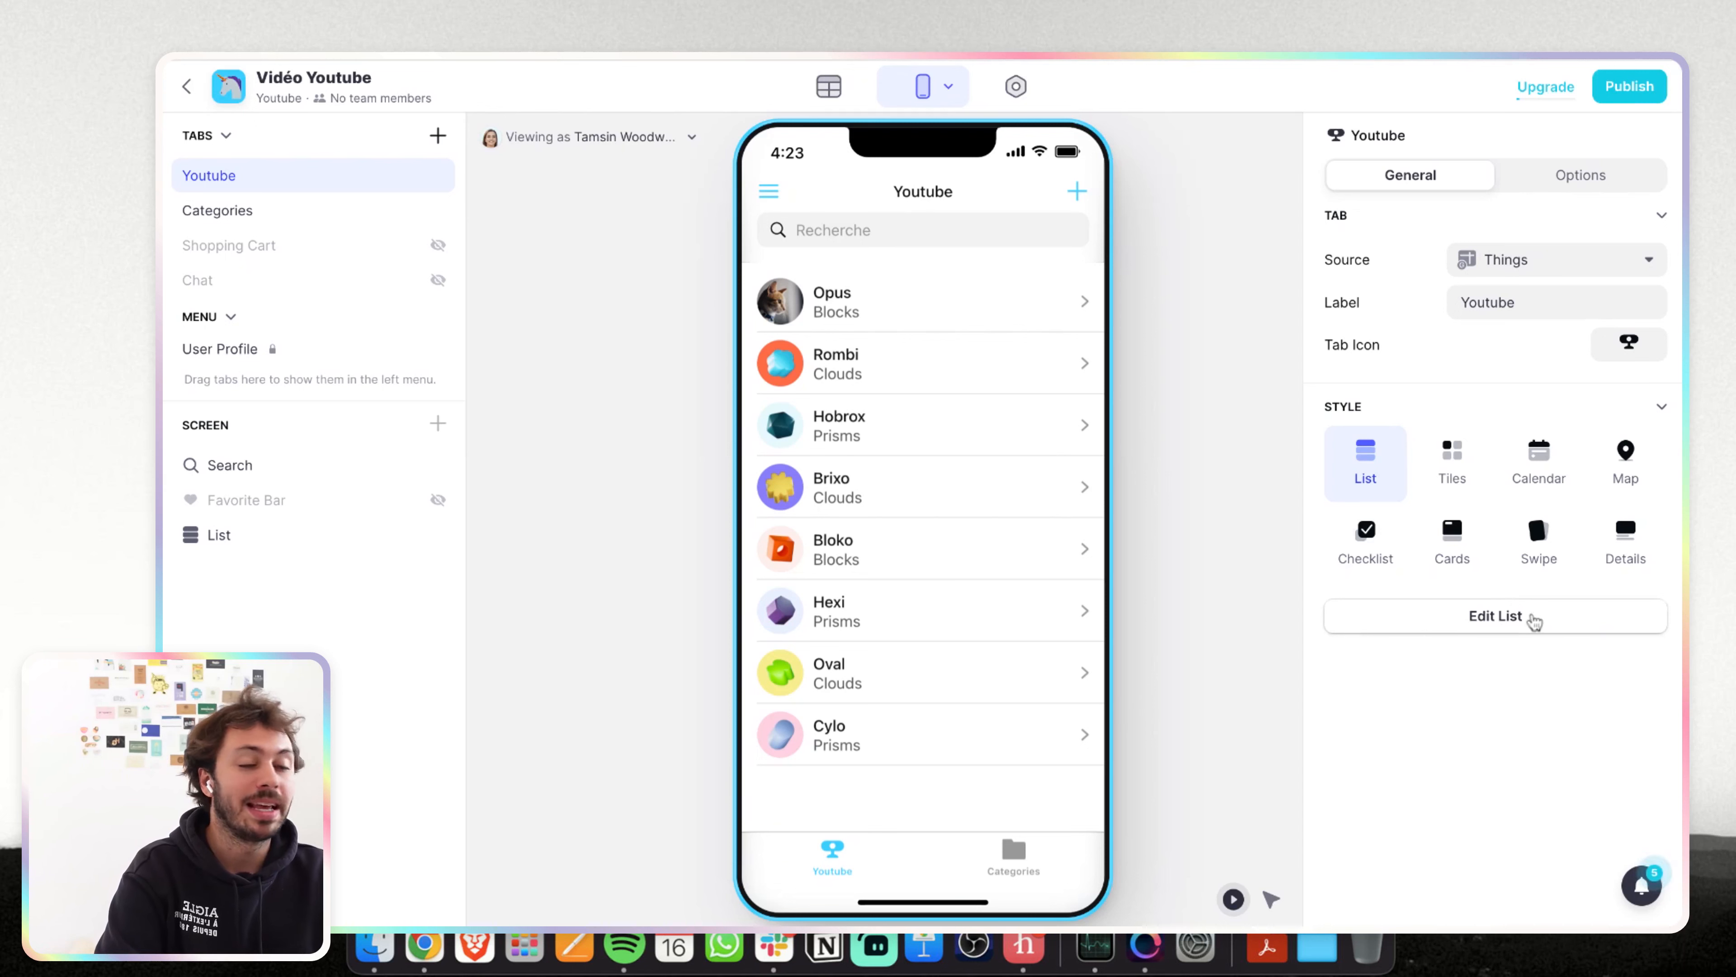
Open the Youtube tab's list for editing and look through its general settings
{"action": "left_click", "coordinate": [1495, 615]}
{"action": "scroll", "coordinate": [1495, 626], "scroll_direction": "down", "scroll_amount": 5}
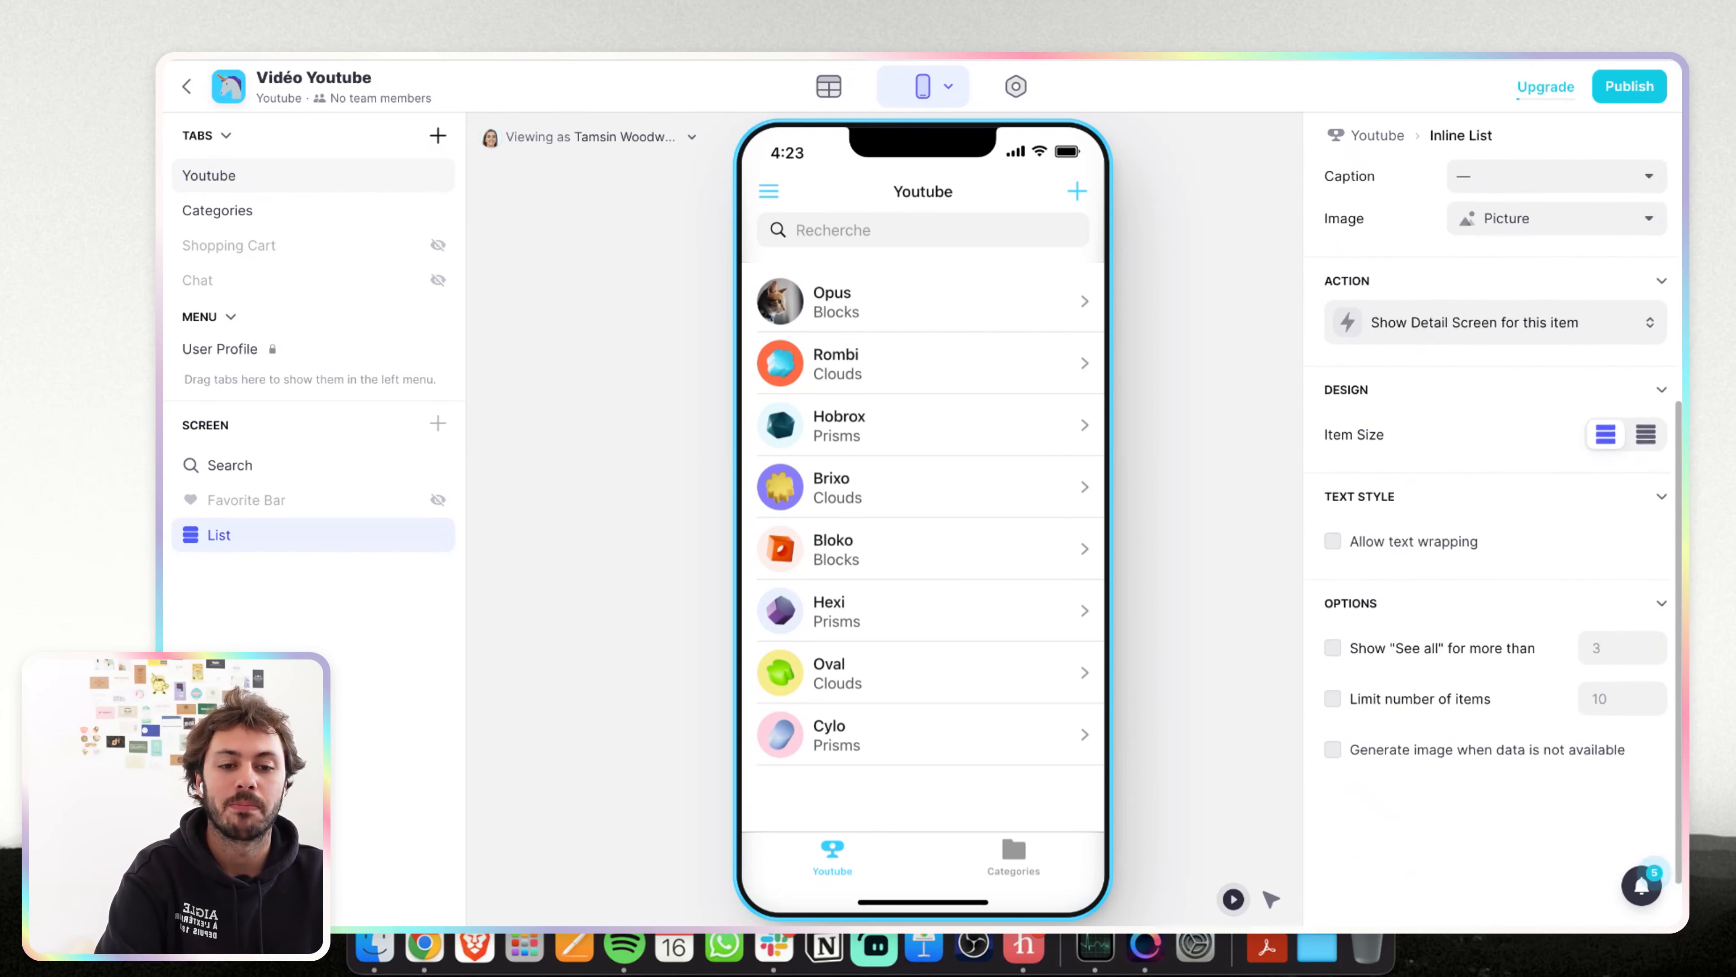
{"action": "scroll", "coordinate": [1429, 371], "scroll_direction": "up", "scroll_amount": 10}
{"action": "scroll", "coordinate": [1429, 371], "scroll_direction": "down", "scroll_amount": 3}
{"action": "scroll", "coordinate": [1429, 371], "scroll_direction": "up", "scroll_amount": 3}
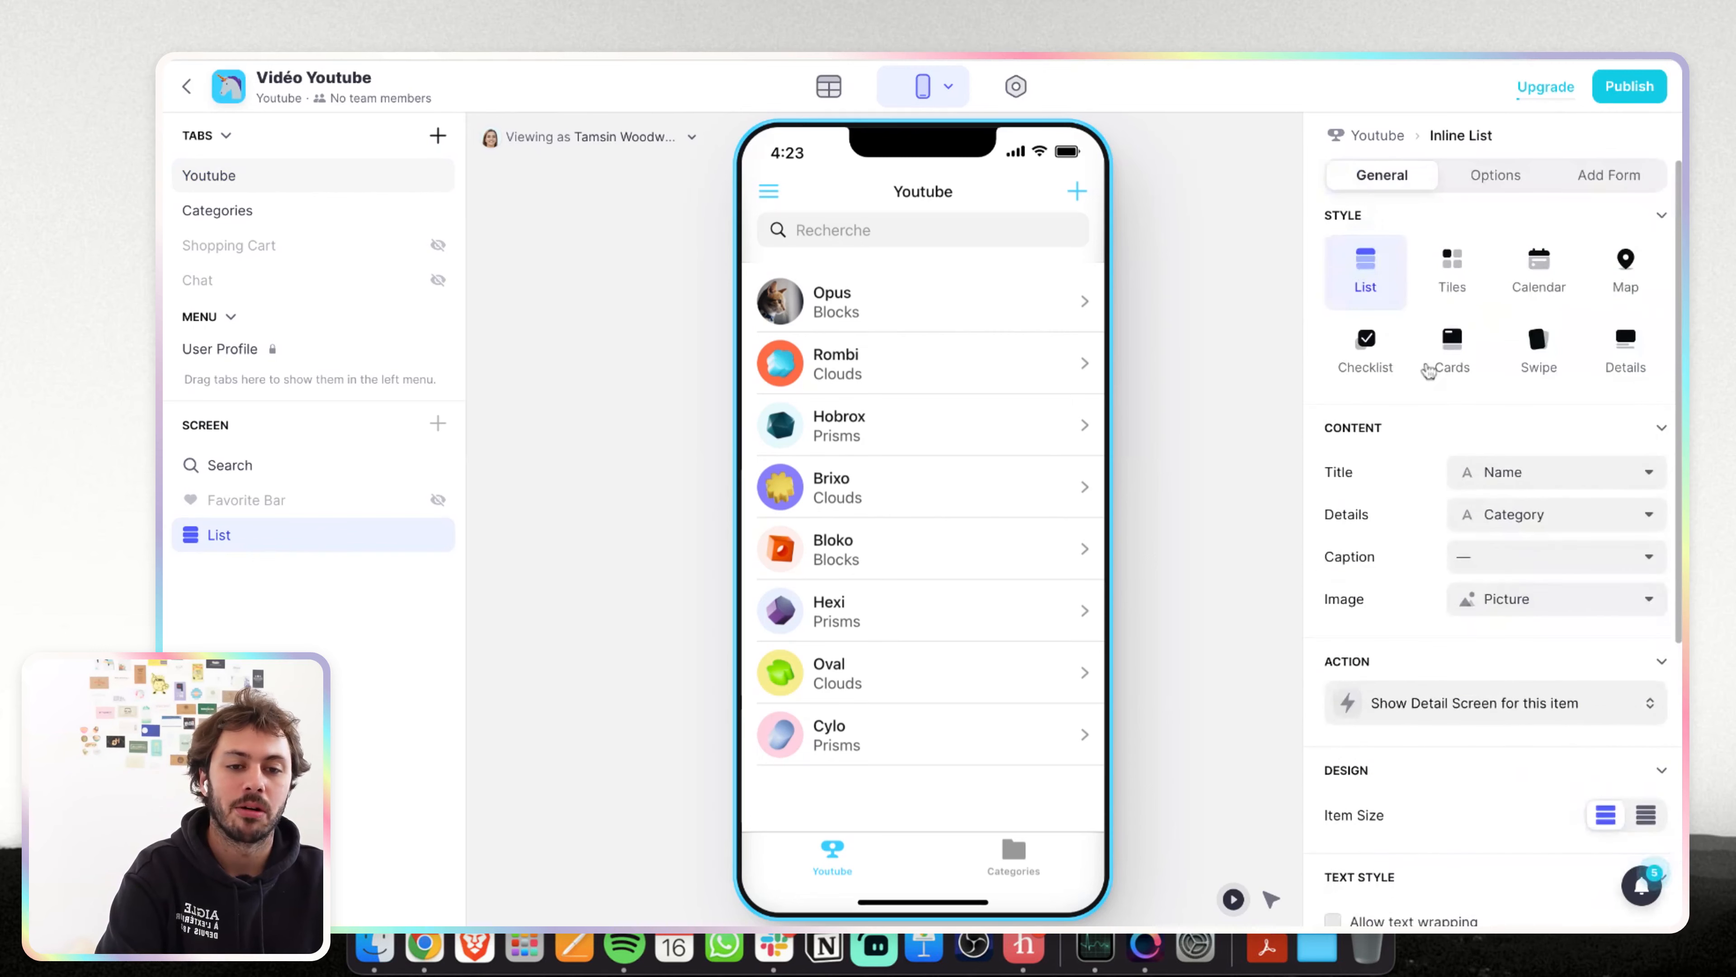
Collapse the list's Style, Action, Design, Text Style and Options settings, keeping only Content expanded
{"action": "left_click", "coordinate": [1350, 219]}
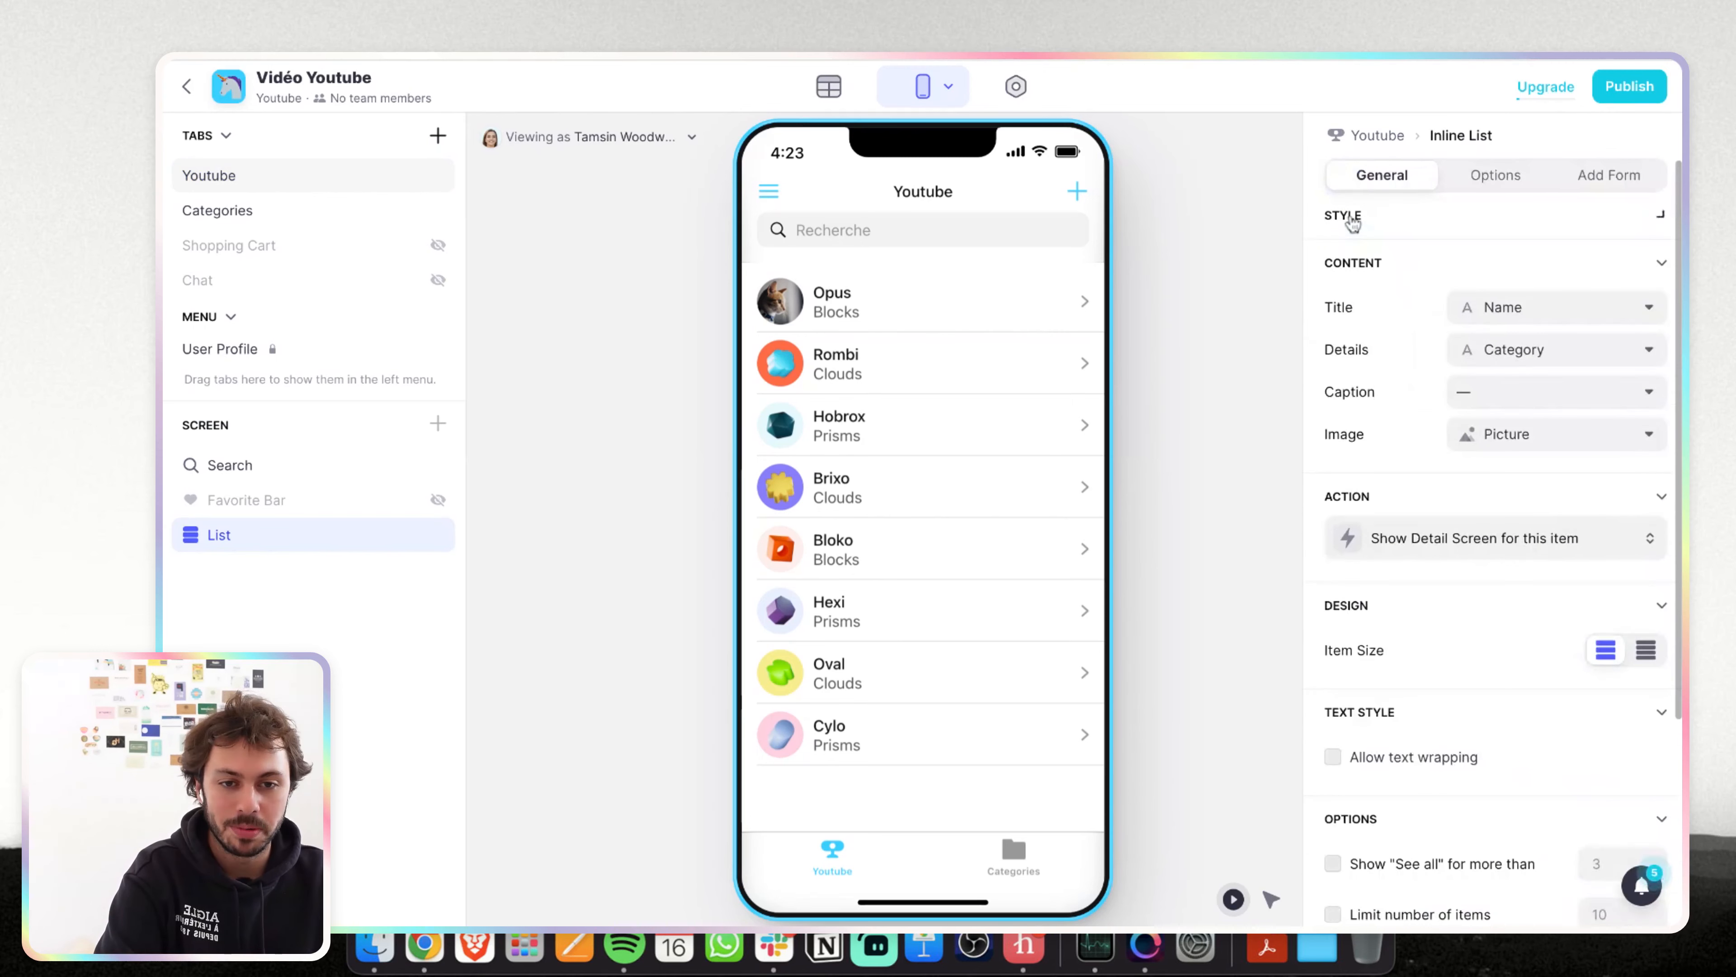
{"action": "left_click", "coordinate": [1363, 498]}
{"action": "left_click", "coordinate": [1367, 546]}
{"action": "left_click", "coordinate": [1377, 592]}
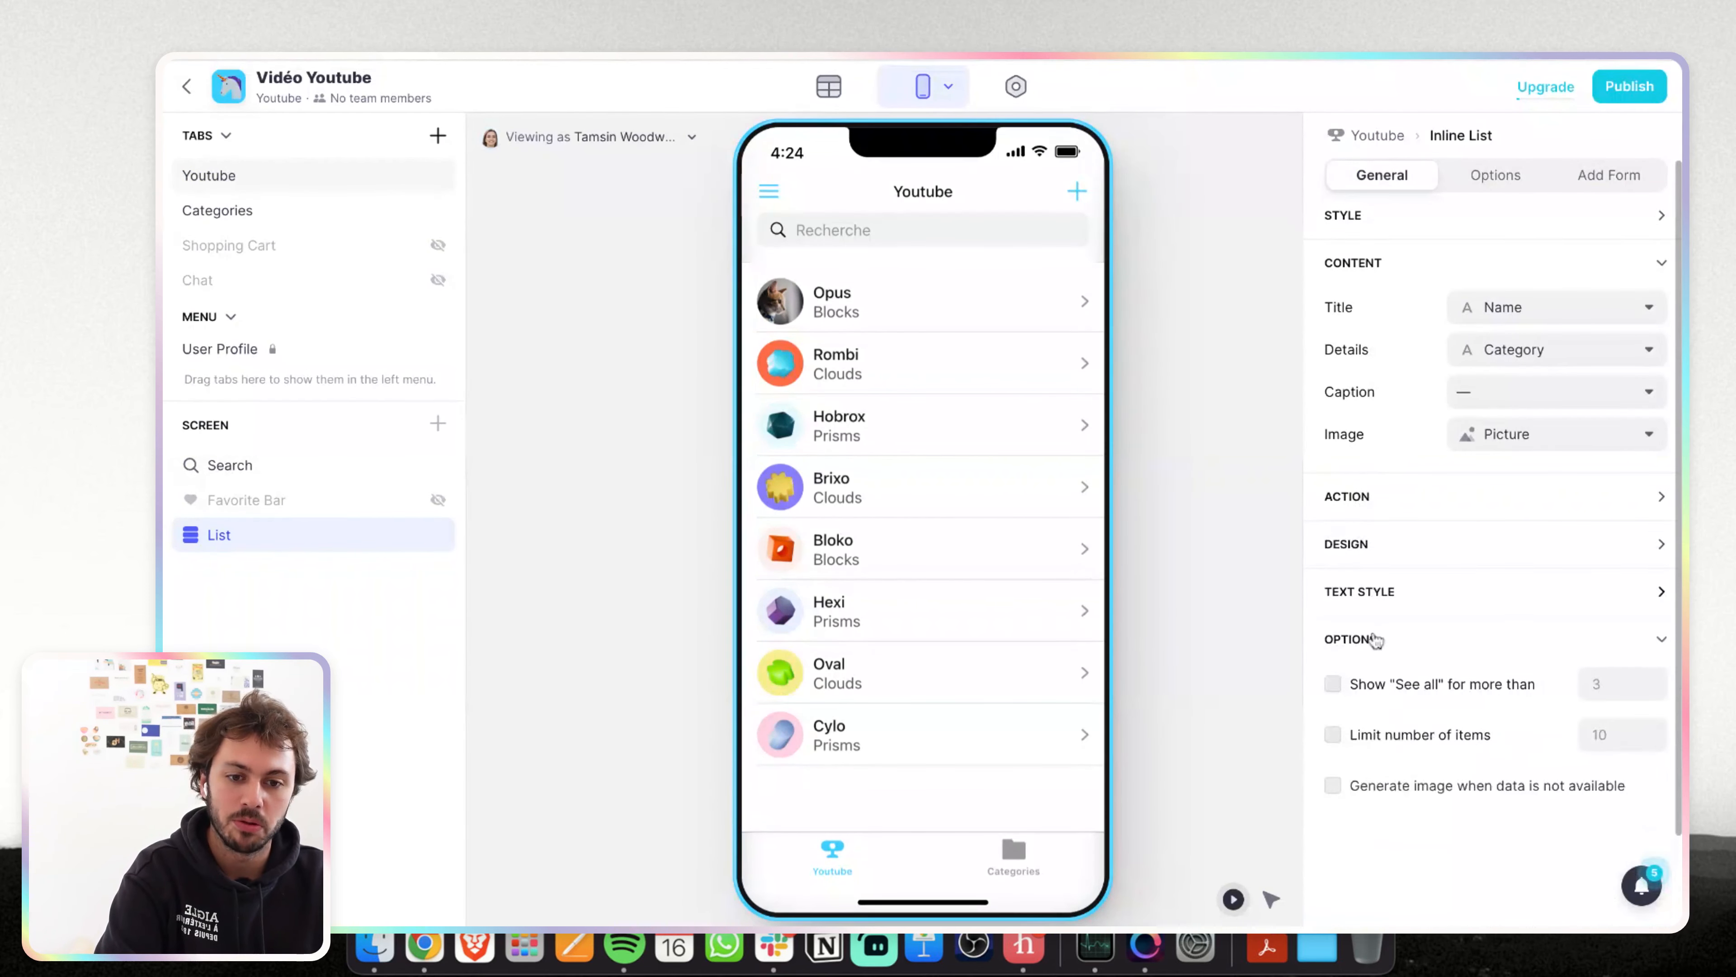
{"action": "left_click", "coordinate": [1376, 640]}
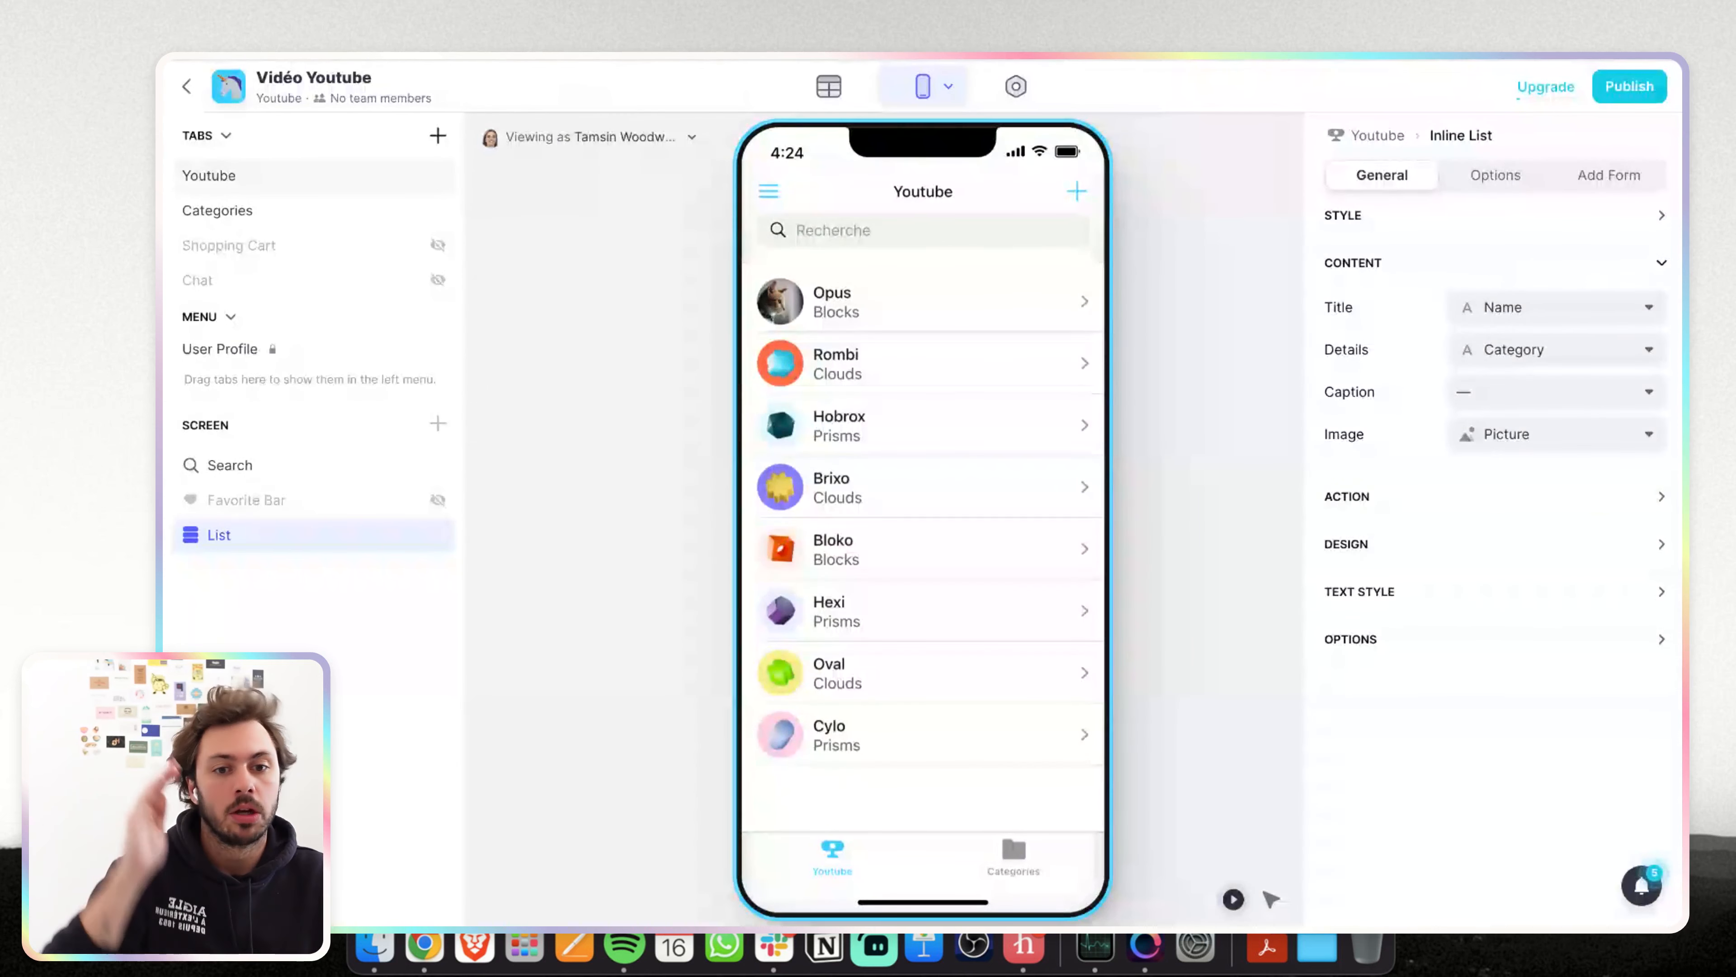
Try Quantity as the title of the Youtube tab's list, and set the title back to Name
{"action": "left_click", "coordinate": [1475, 325]}
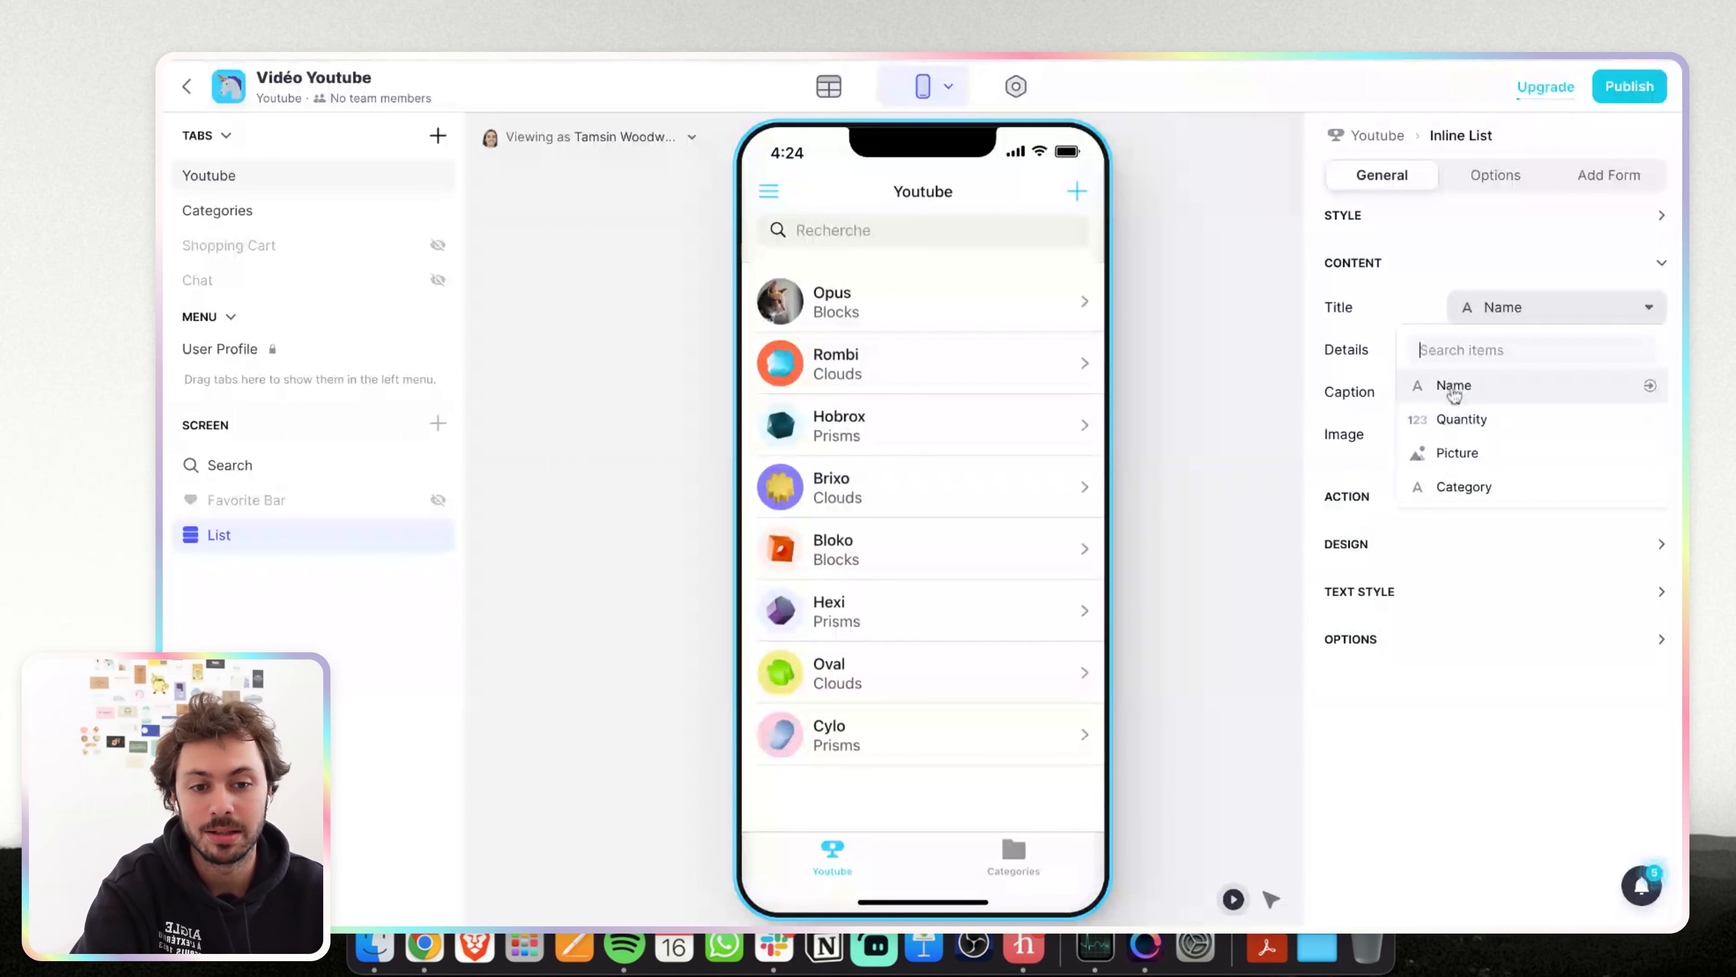
{"action": "left_click", "coordinate": [1456, 420]}
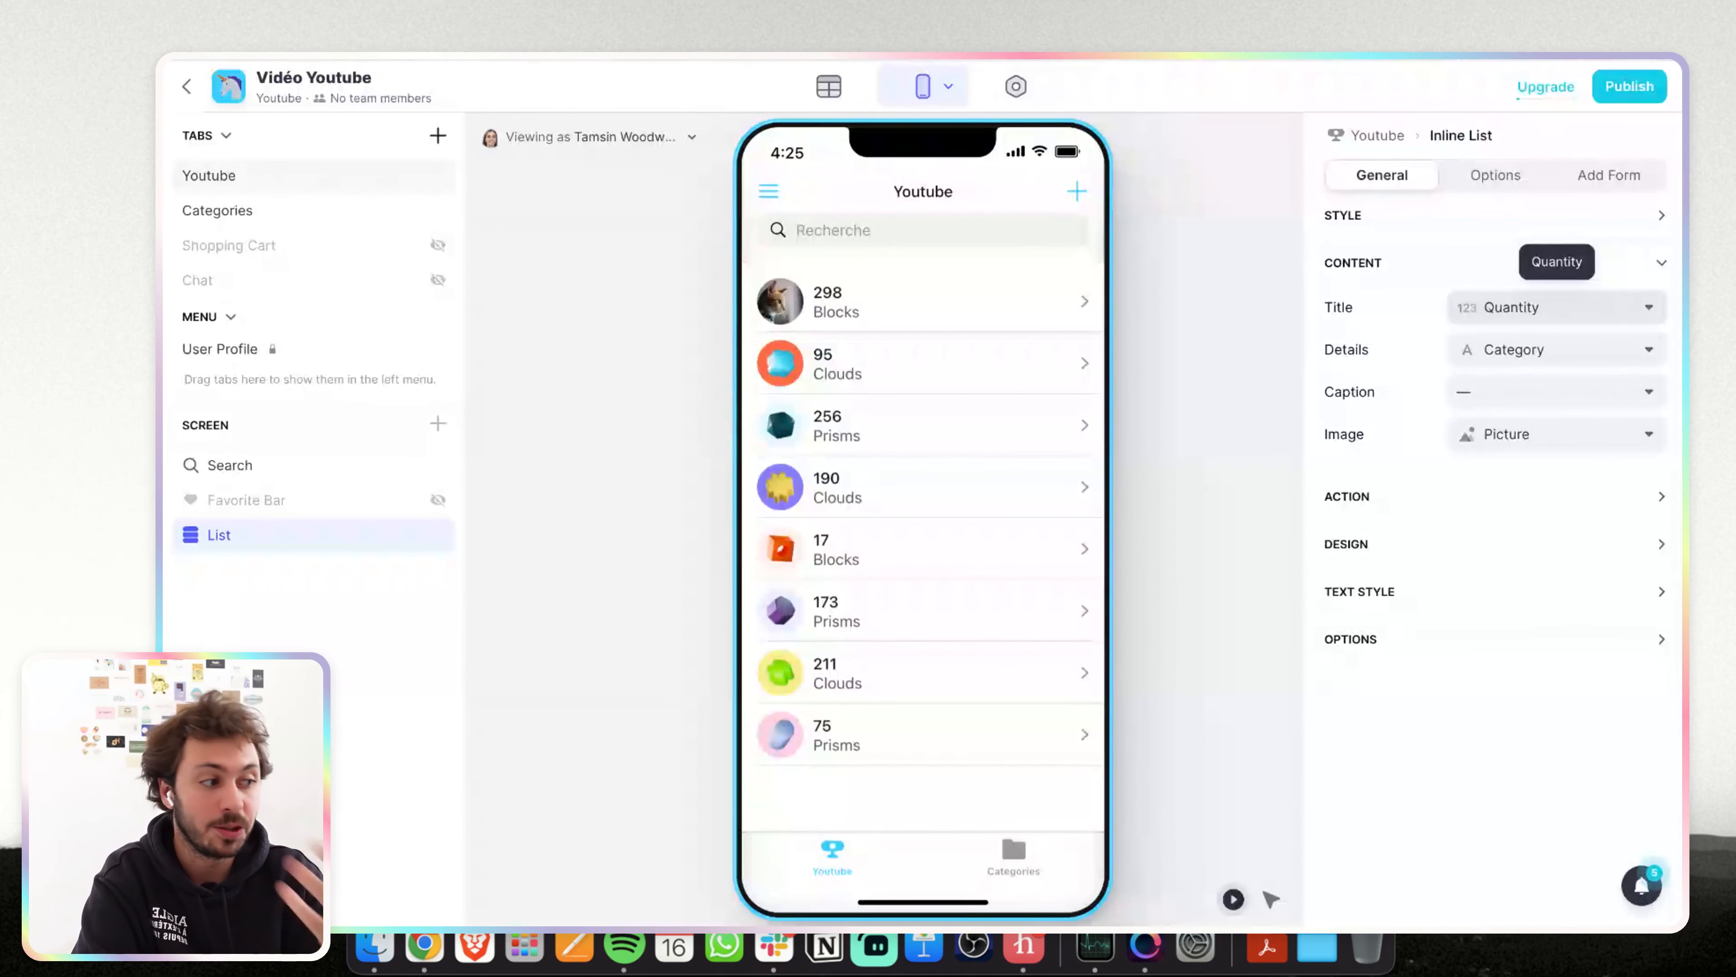
{"action": "left_click", "coordinate": [1552, 307]}
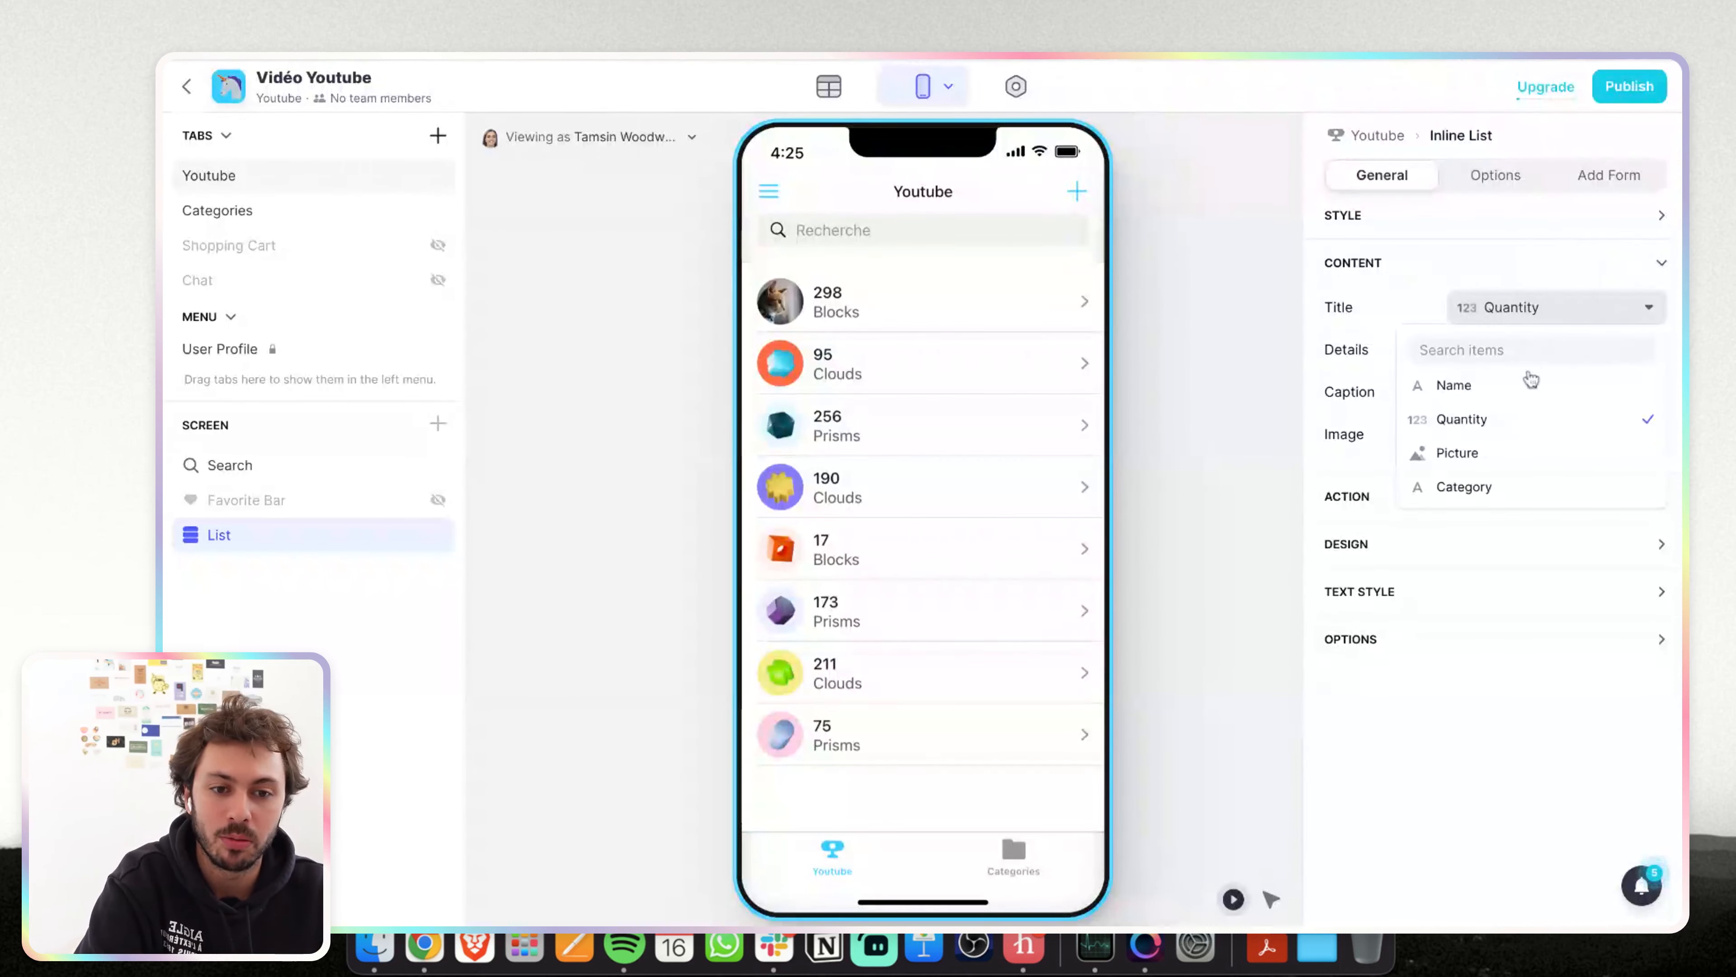
{"action": "left_click", "coordinate": [1488, 387]}
Set the list's details to Quantity and its caption to Category, and check the items in the app preview
{"action": "left_click", "coordinate": [1473, 383]}
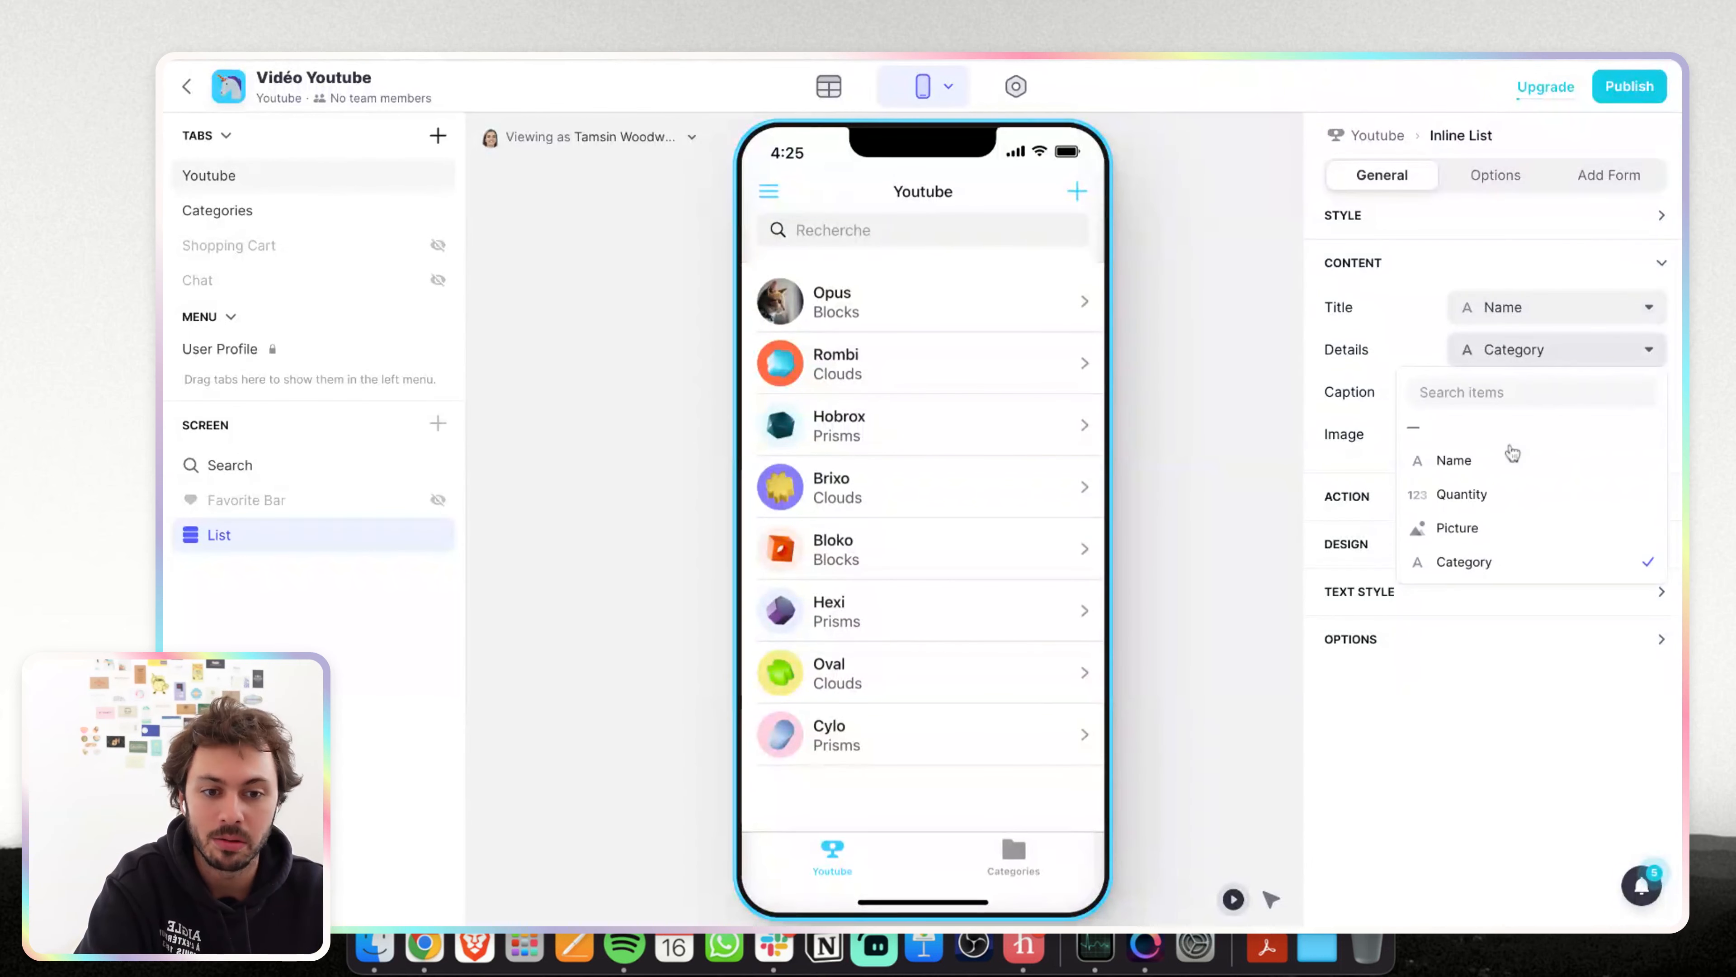
{"action": "left_click", "coordinate": [1465, 495]}
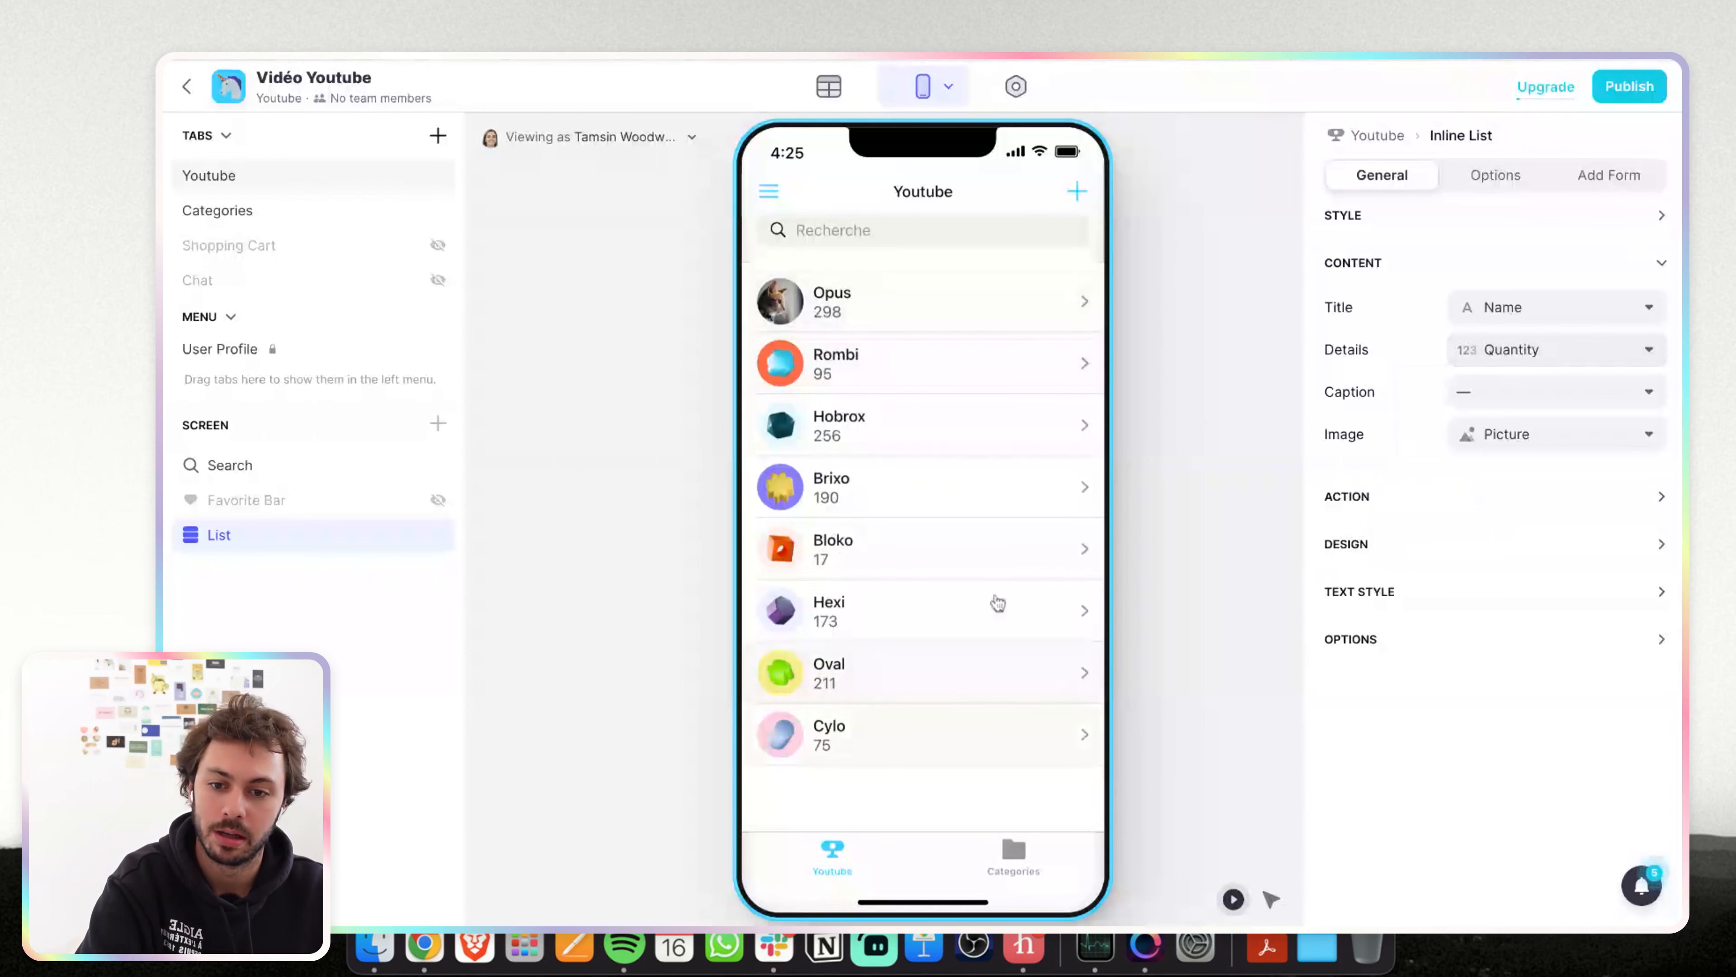
{"action": "left_click", "coordinate": [1453, 394]}
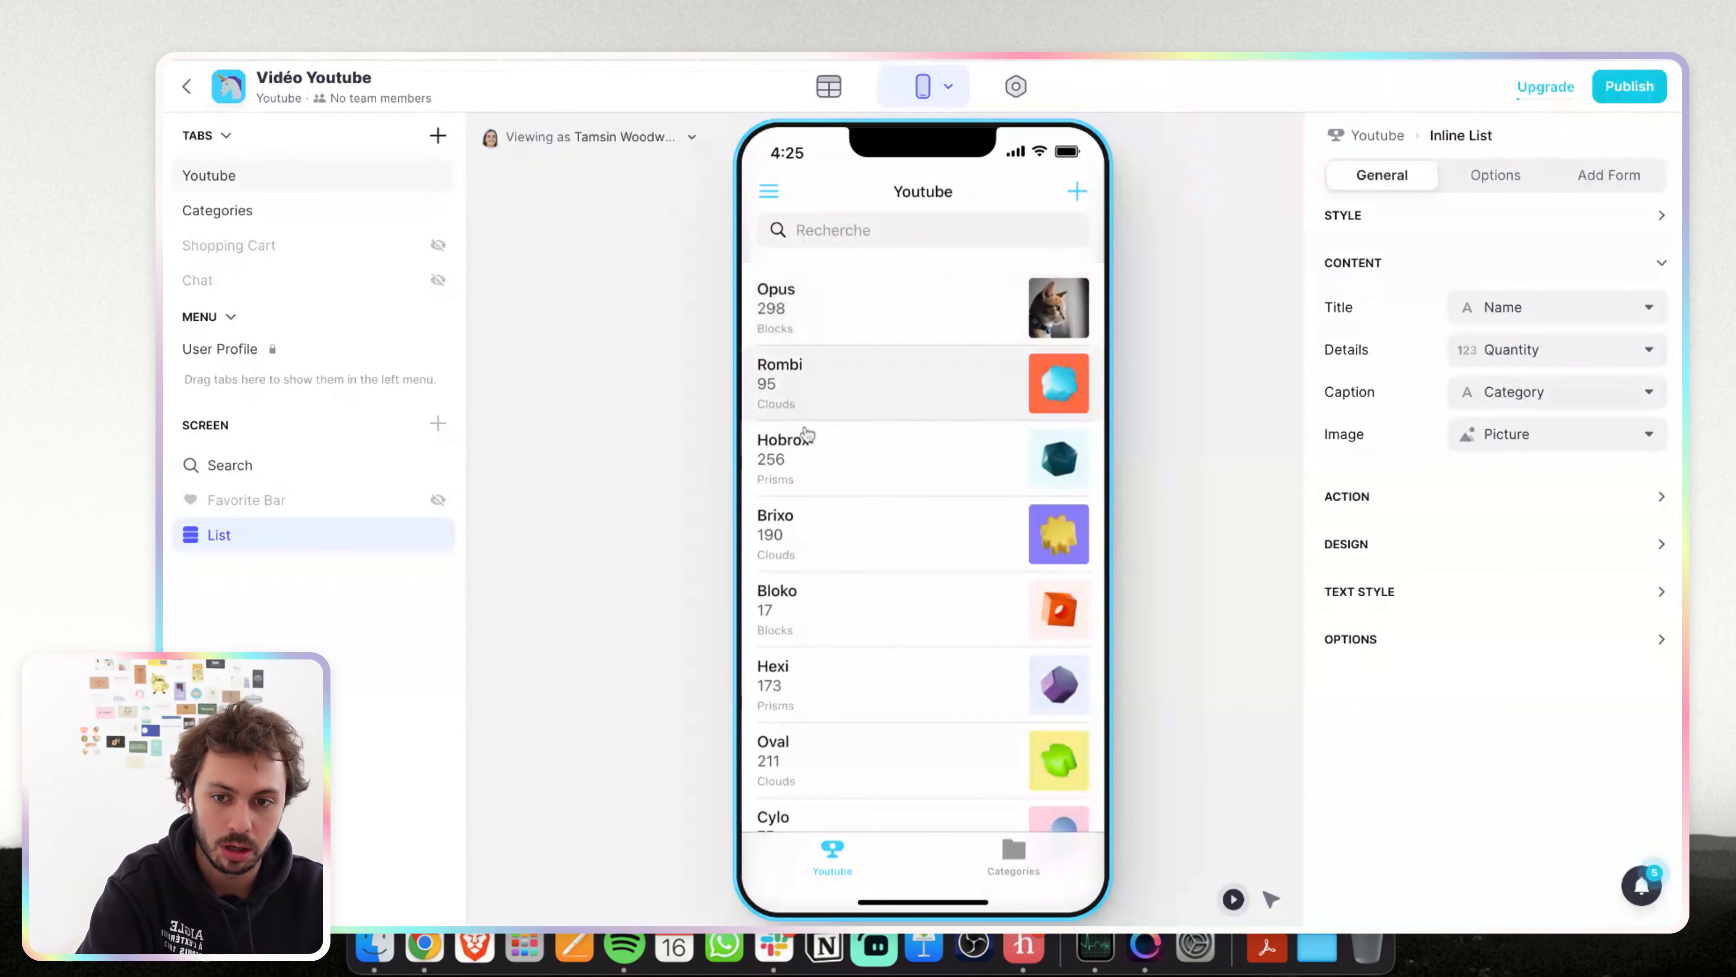
{"action": "scroll", "coordinate": [821, 691], "scroll_direction": "down", "scroll_amount": 1}
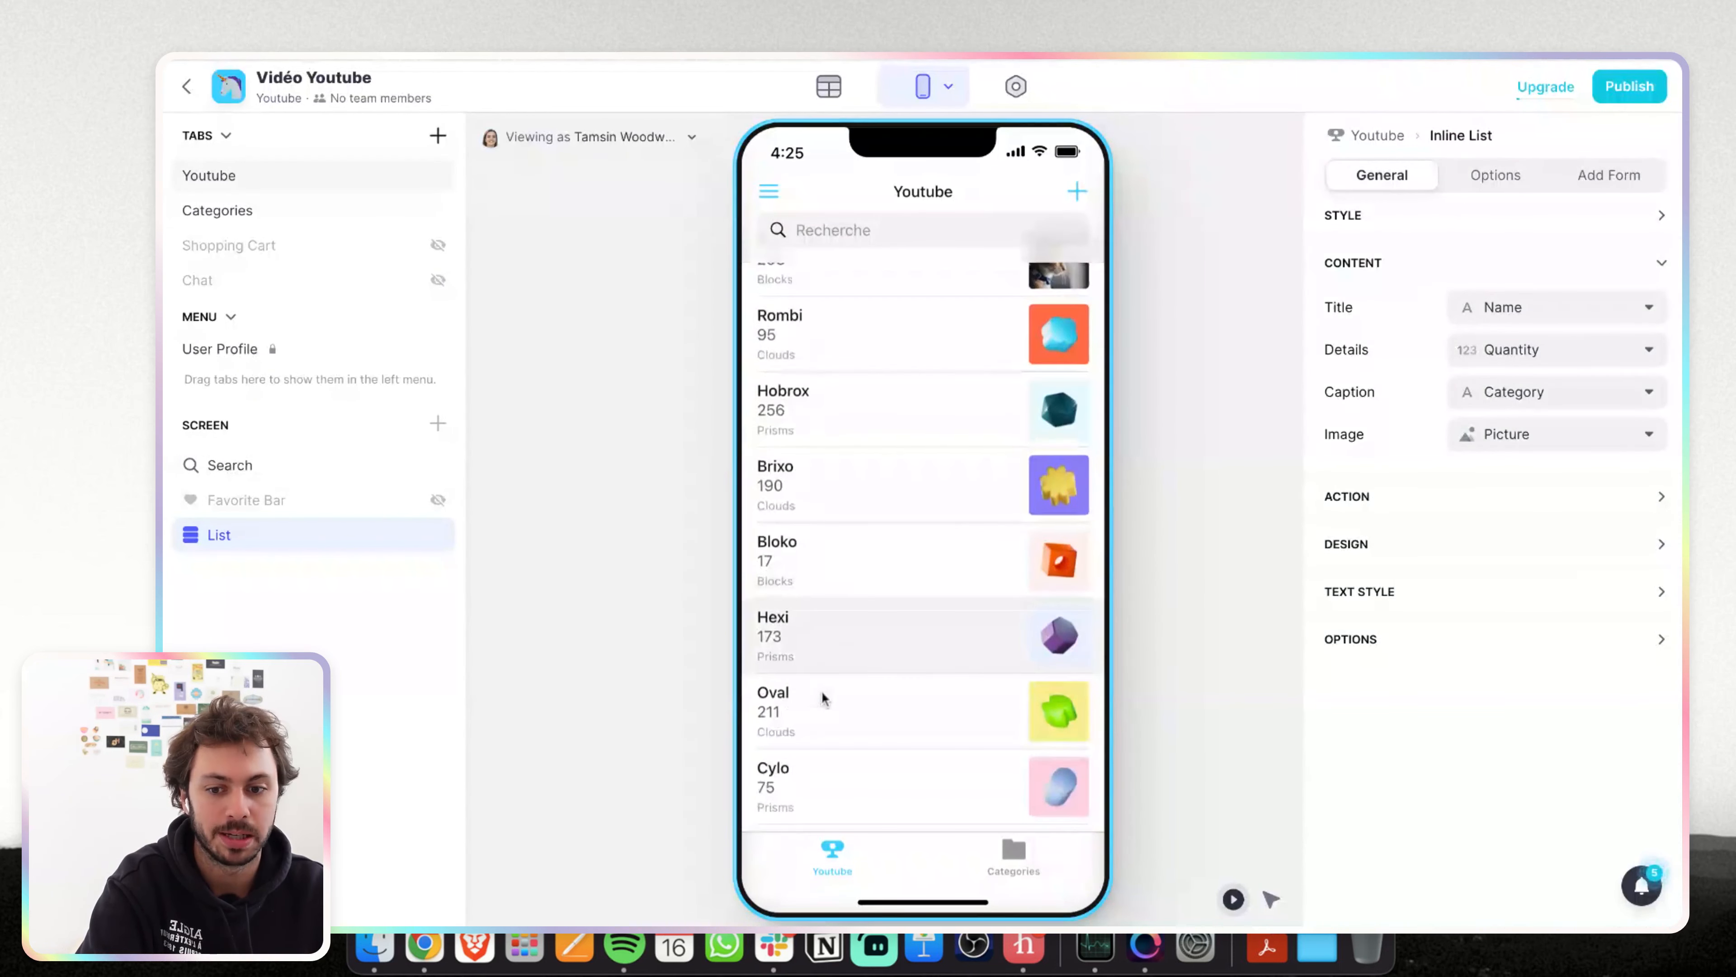
{"action": "scroll", "coordinate": [823, 691], "scroll_direction": "up", "scroll_amount": 1}
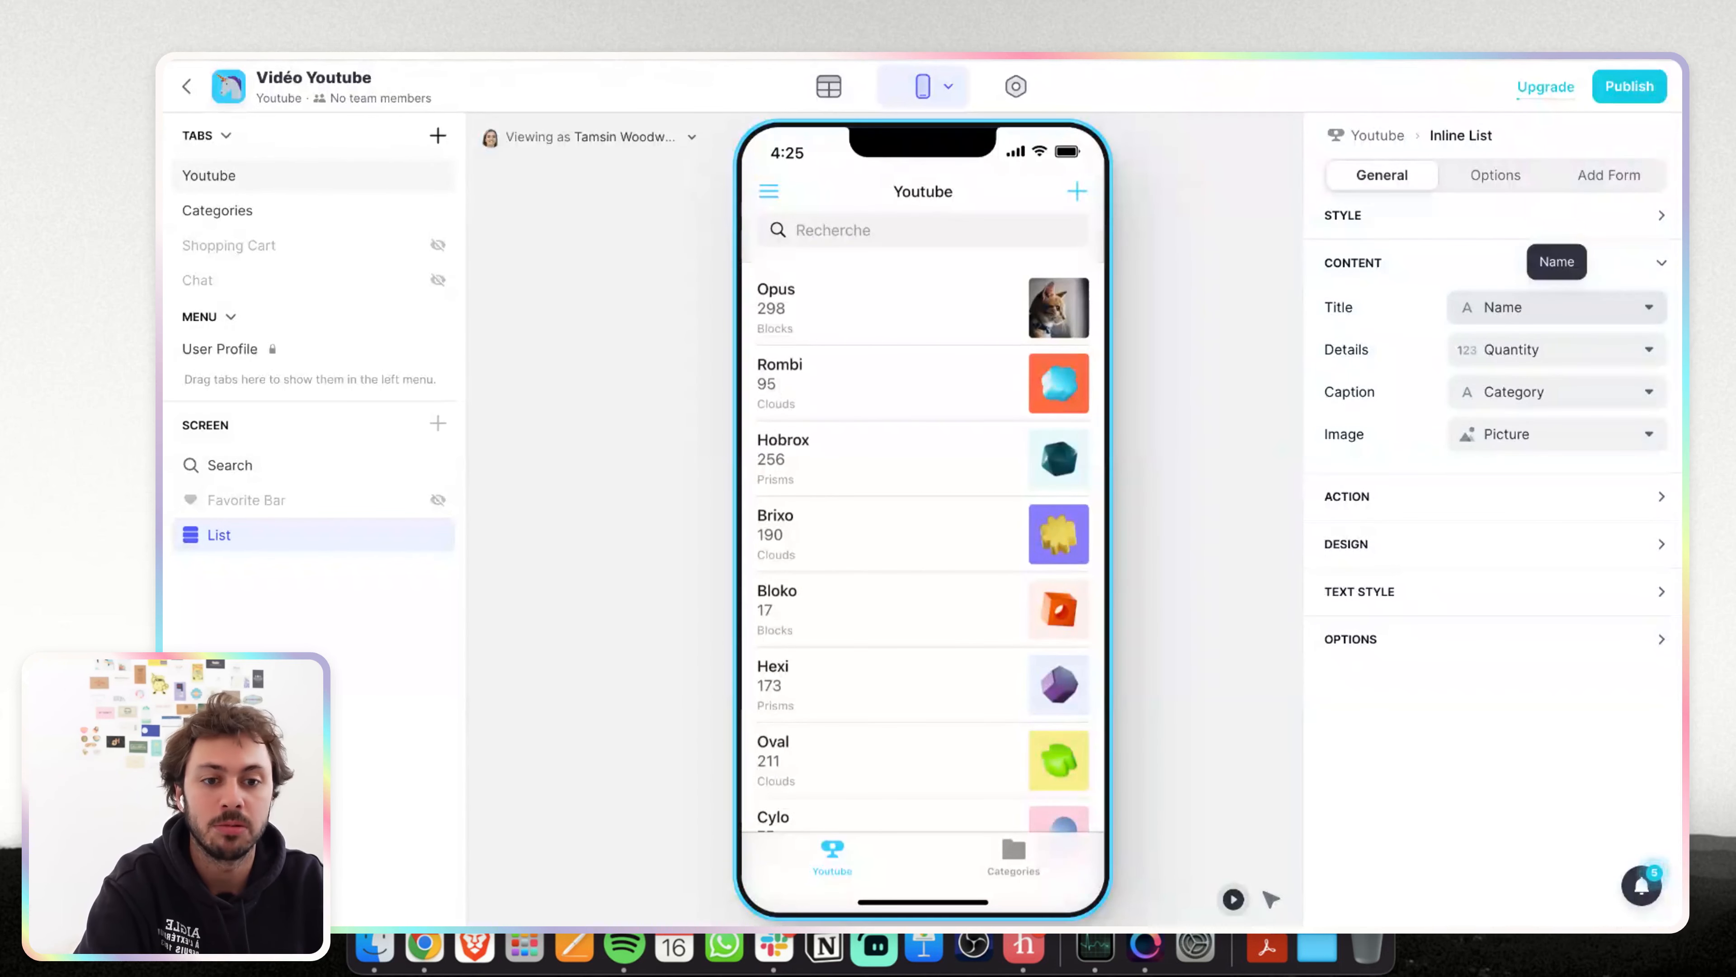
Try Quantity as both the list's title and caption, and restore Name as the title and Category as the caption
{"action": "left_click", "coordinate": [1555, 307]}
{"action": "left_click", "coordinate": [1480, 419]}
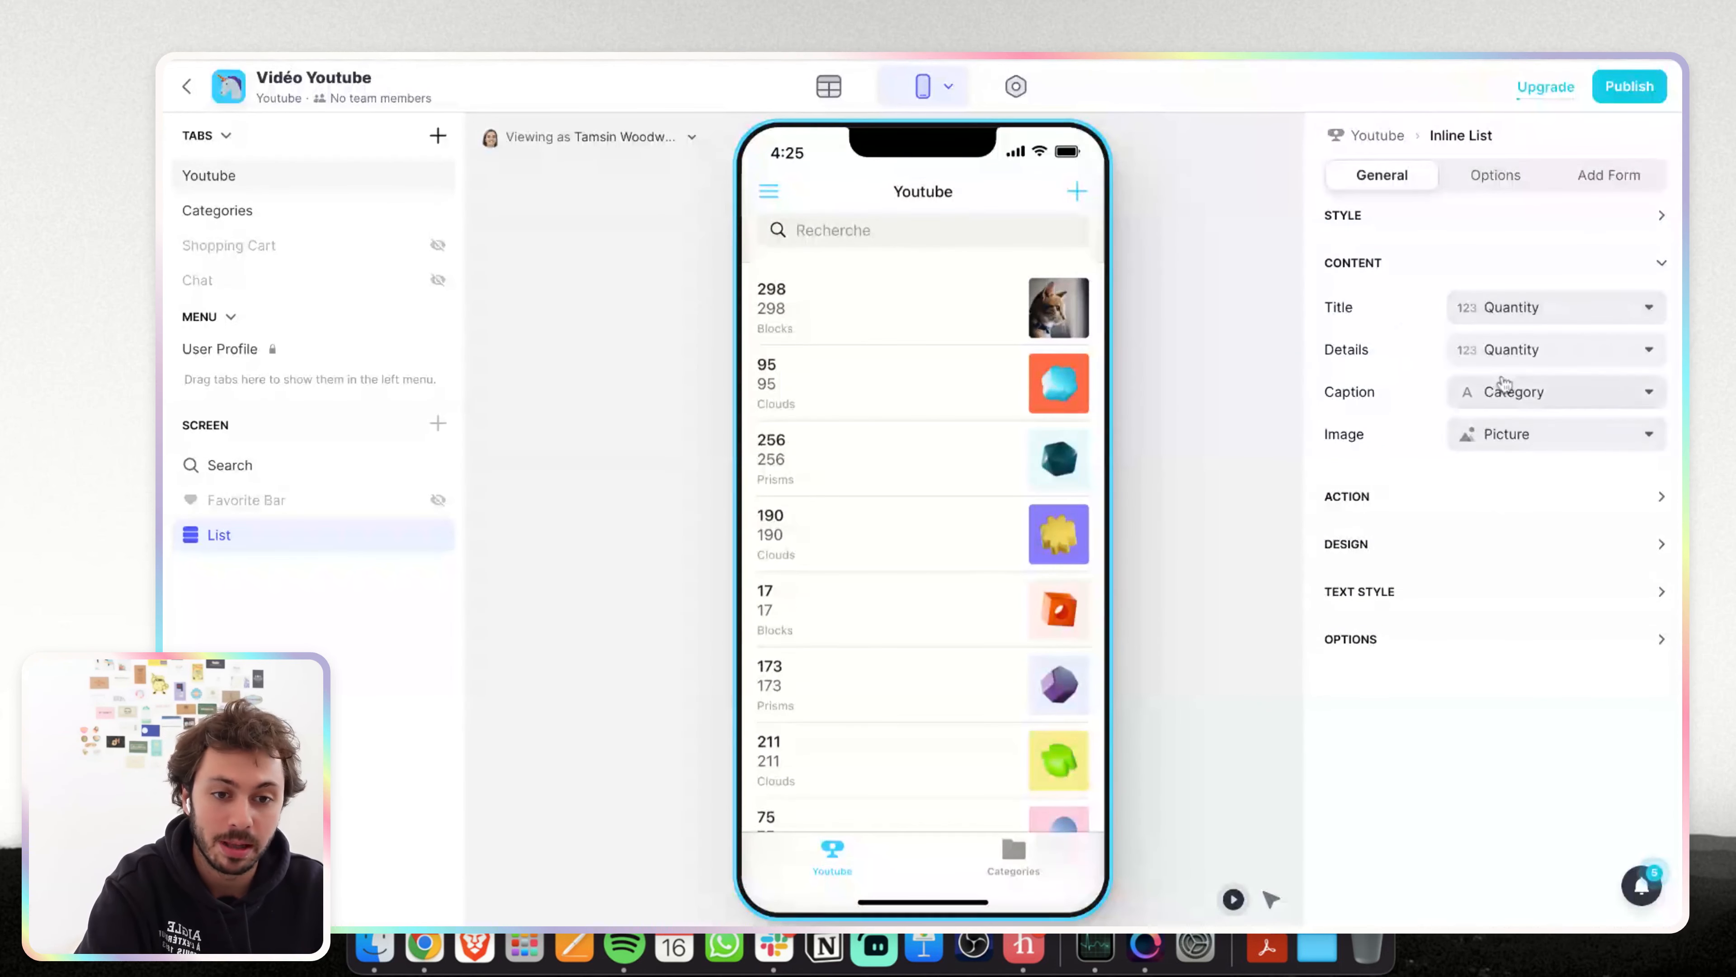
{"action": "left_click", "coordinate": [1500, 391]}
{"action": "left_click", "coordinate": [1477, 537]}
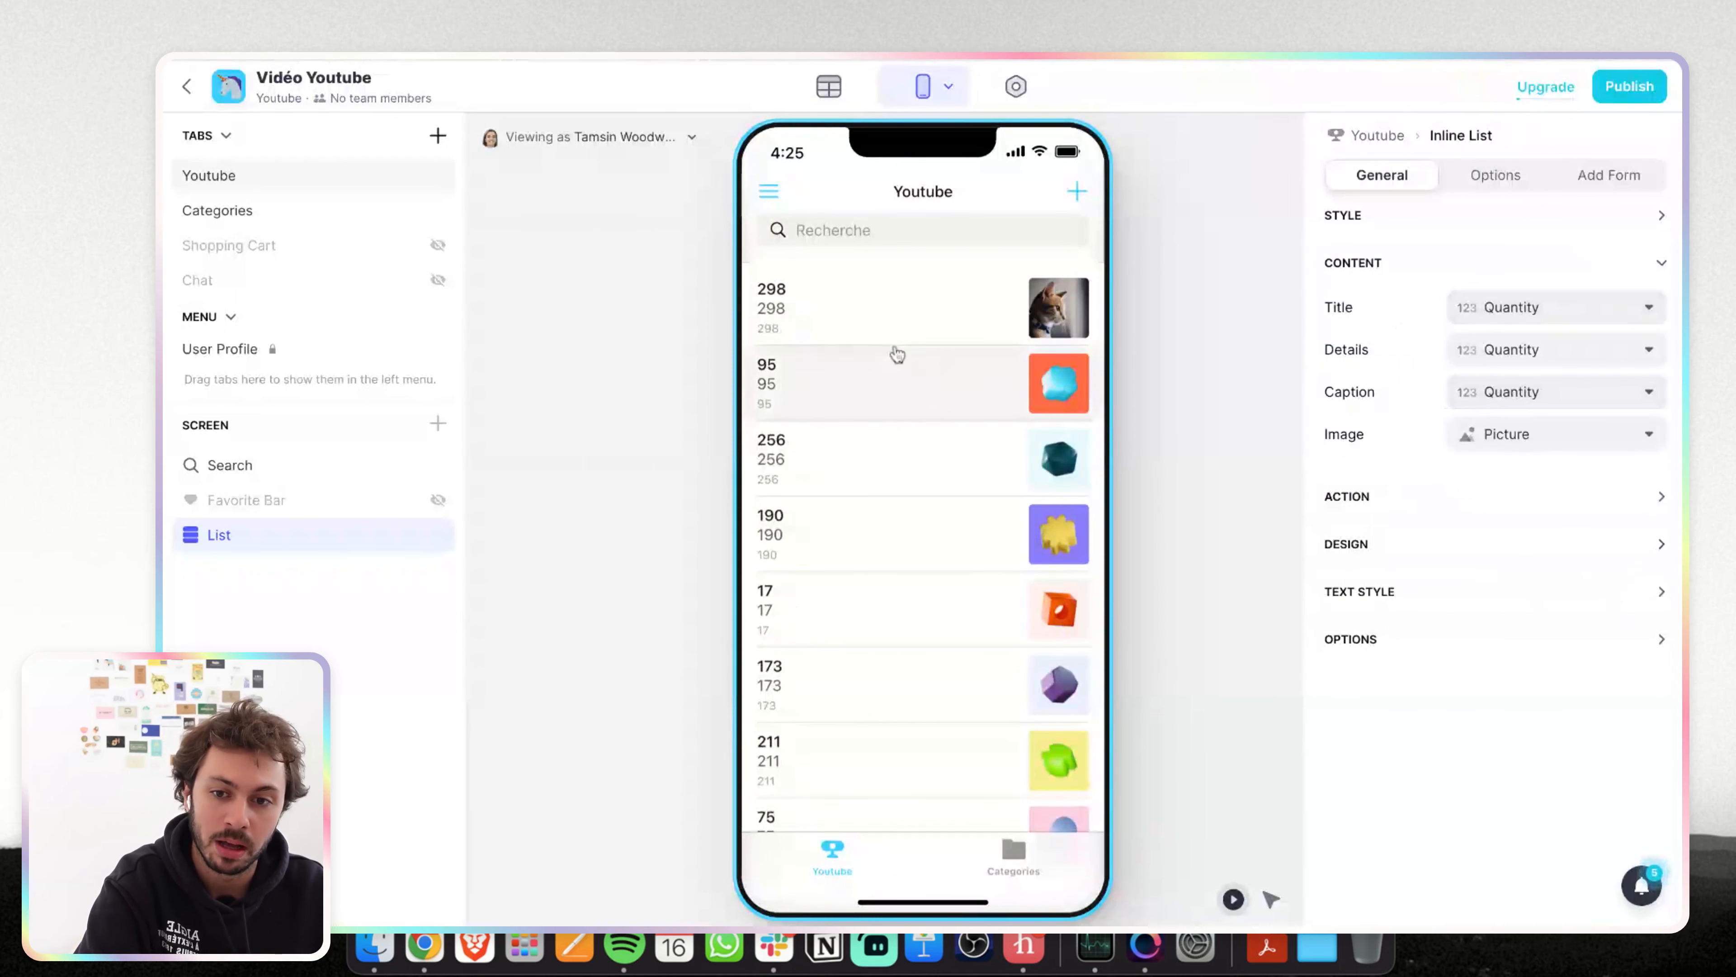
{"action": "left_click", "coordinate": [1523, 316]}
{"action": "left_click", "coordinate": [1470, 386]}
{"action": "left_click", "coordinate": [1511, 396]}
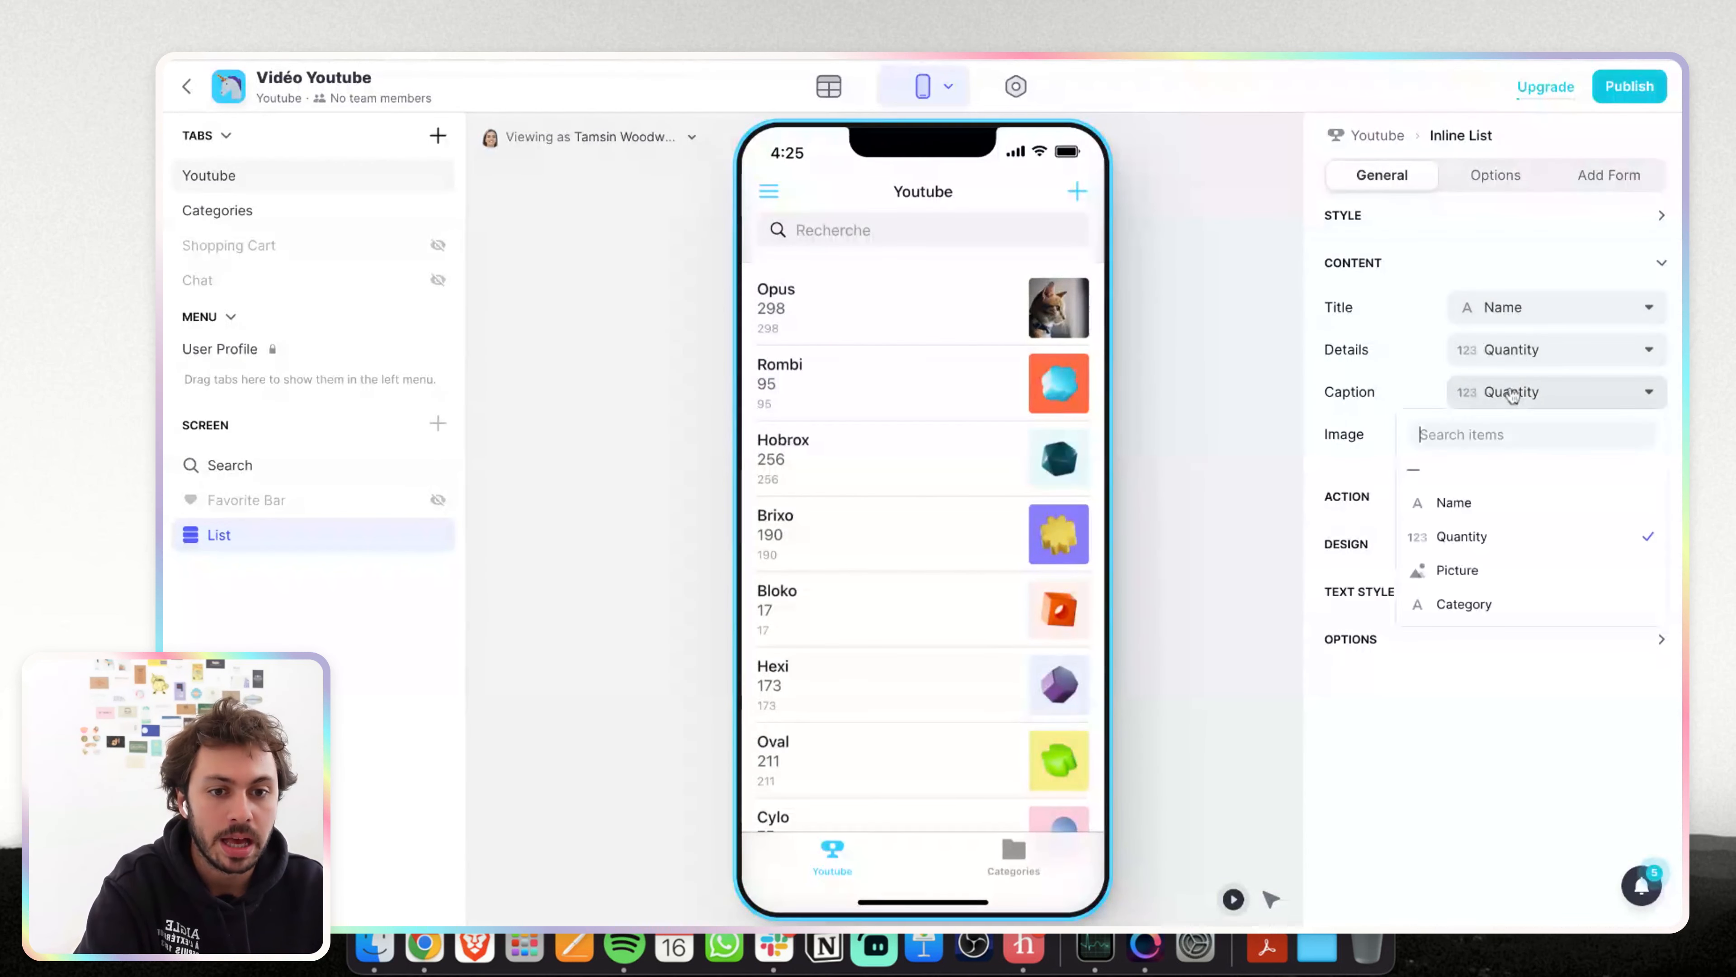
{"action": "left_click", "coordinate": [1489, 603]}
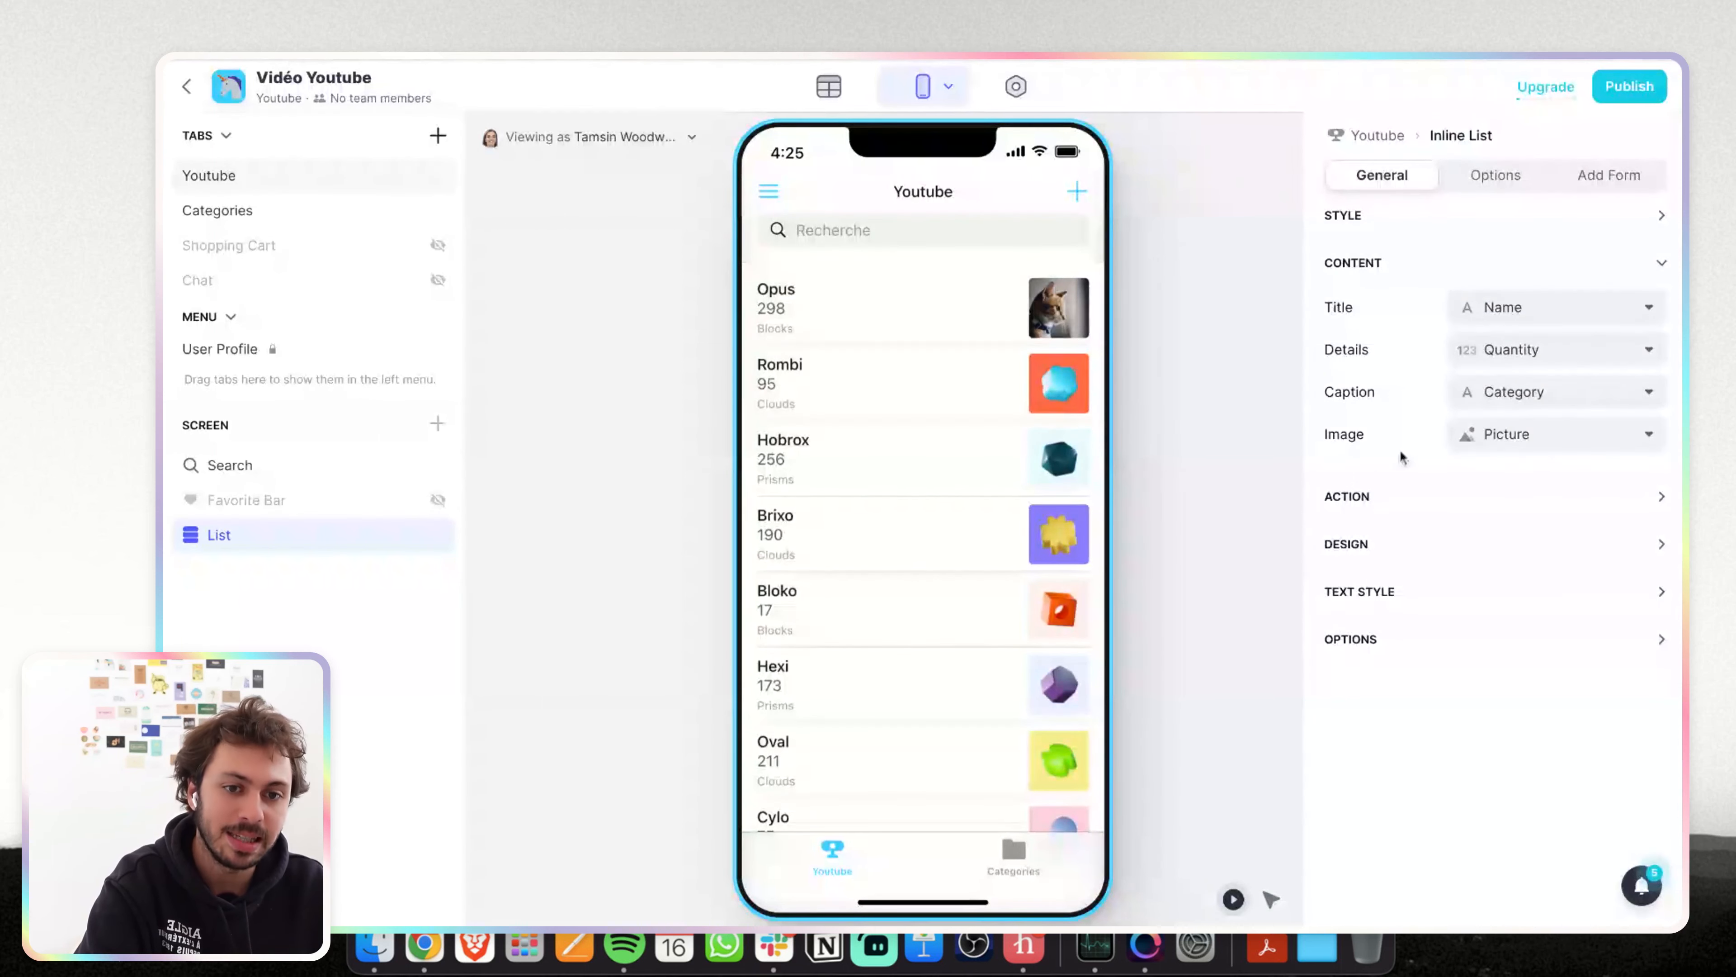
Collapse the list's Content settings and look at the available list styles
{"action": "left_click", "coordinate": [1374, 268]}
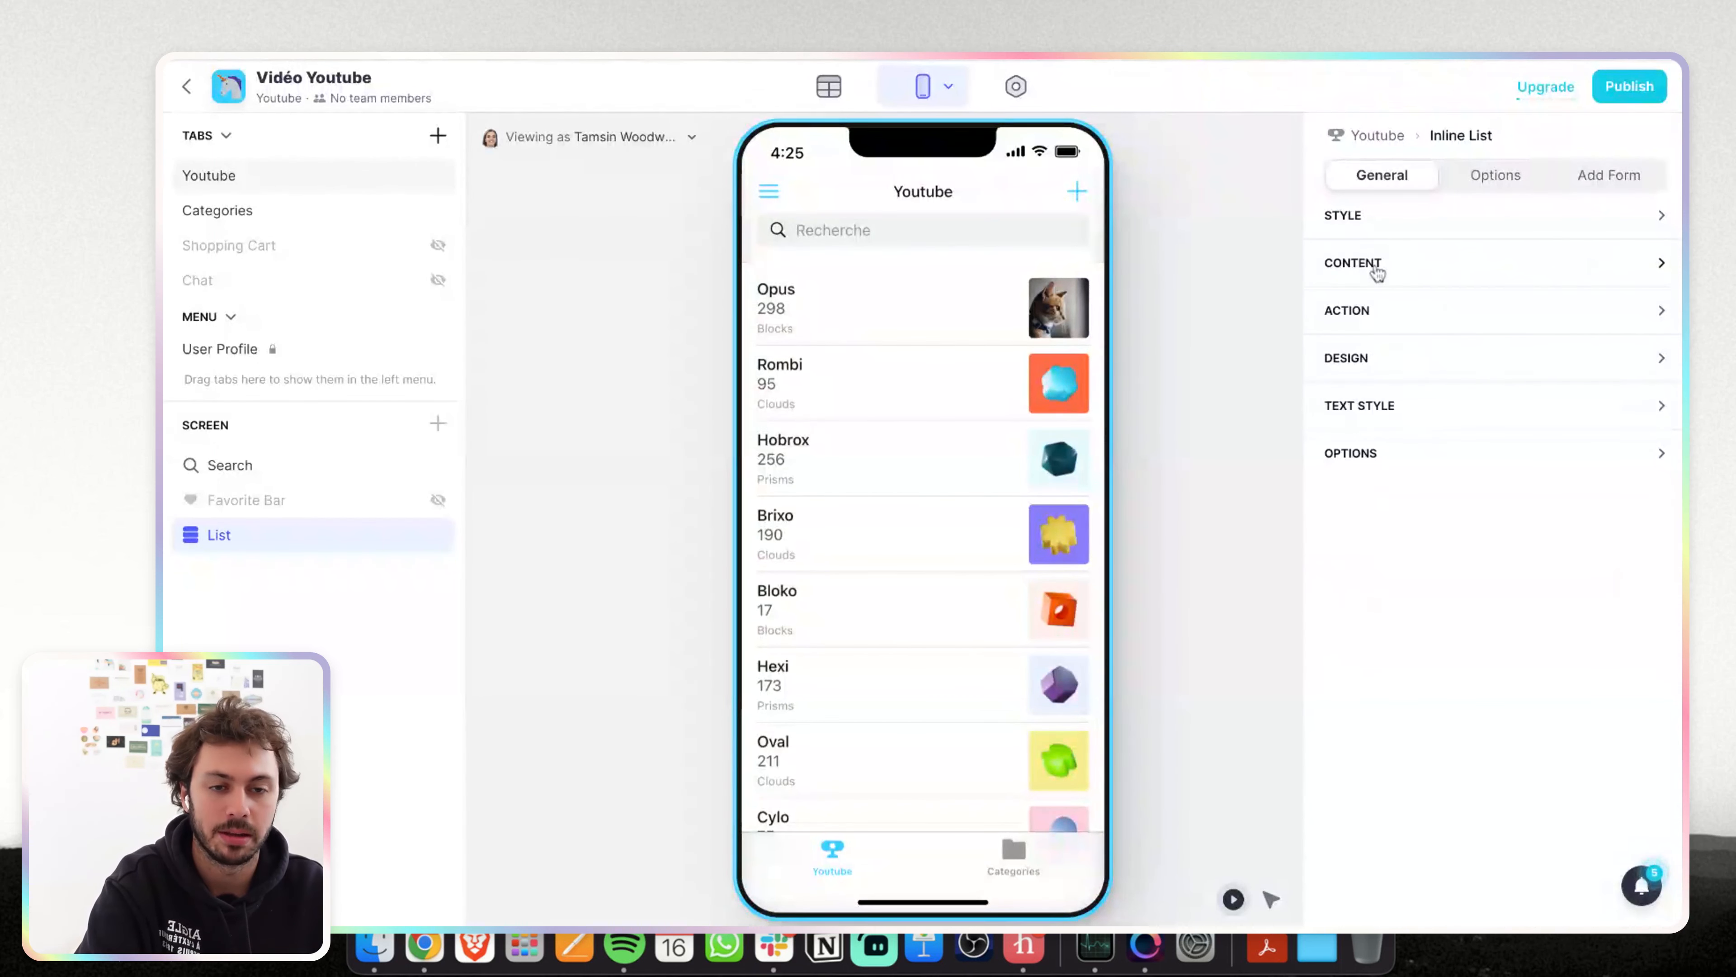
{"action": "left_click", "coordinate": [1370, 220]}
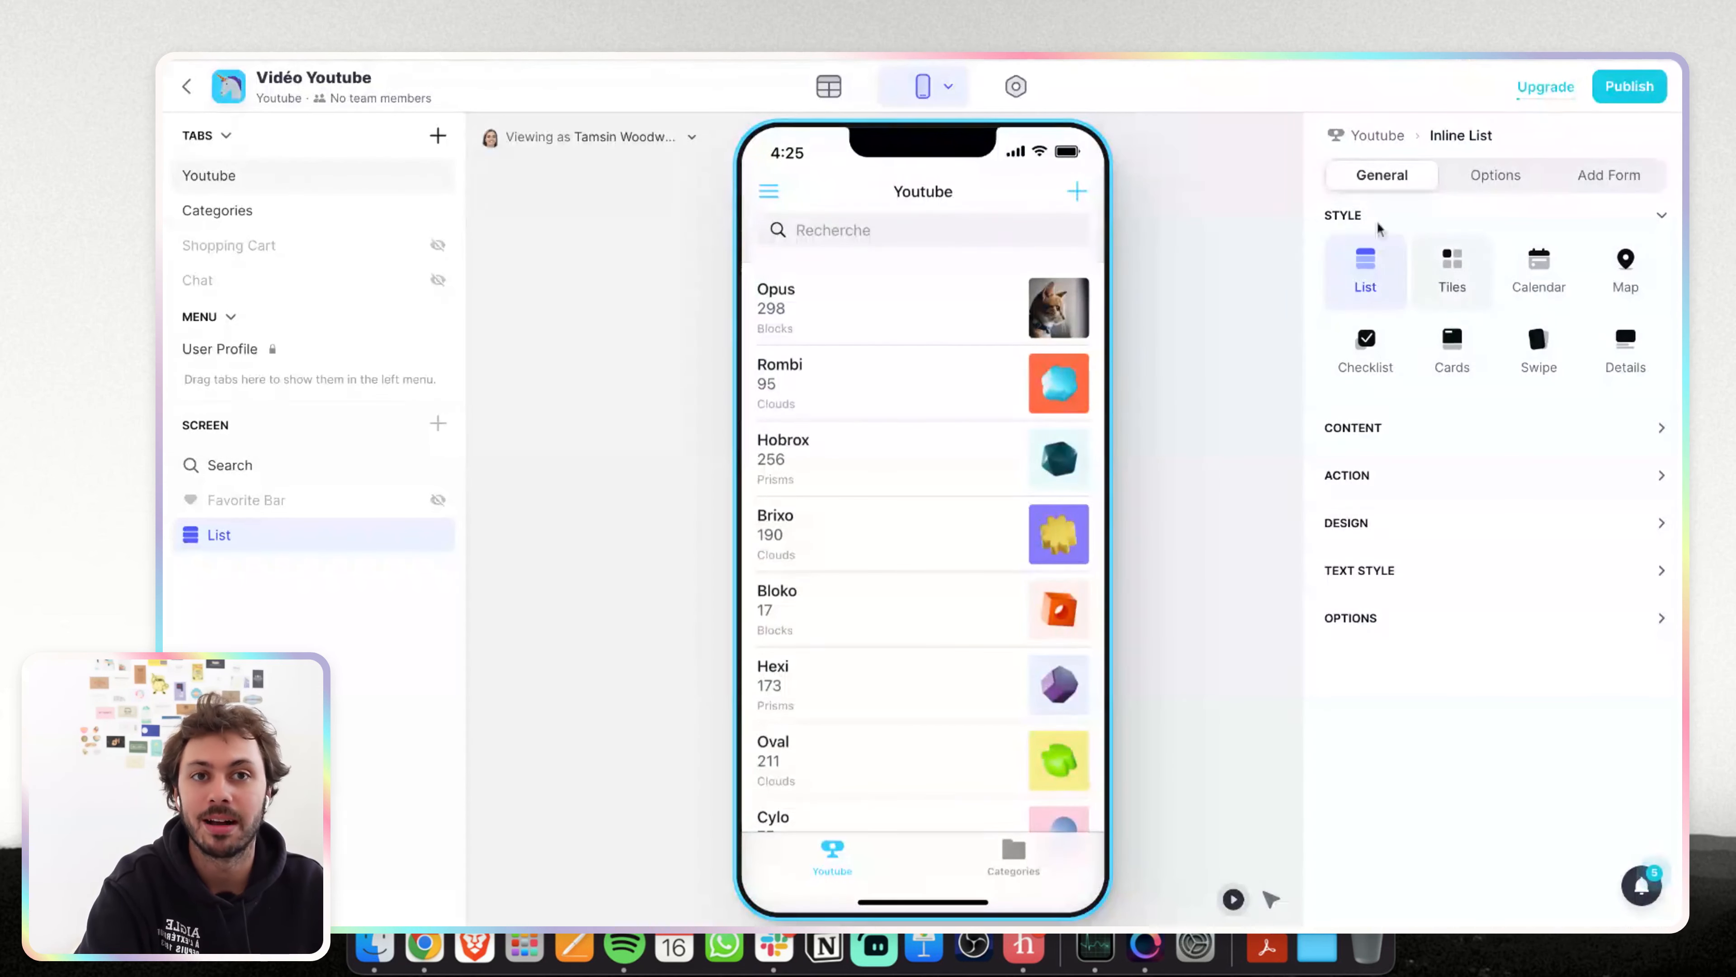
{"action": "left_click", "coordinate": [1346, 217]}
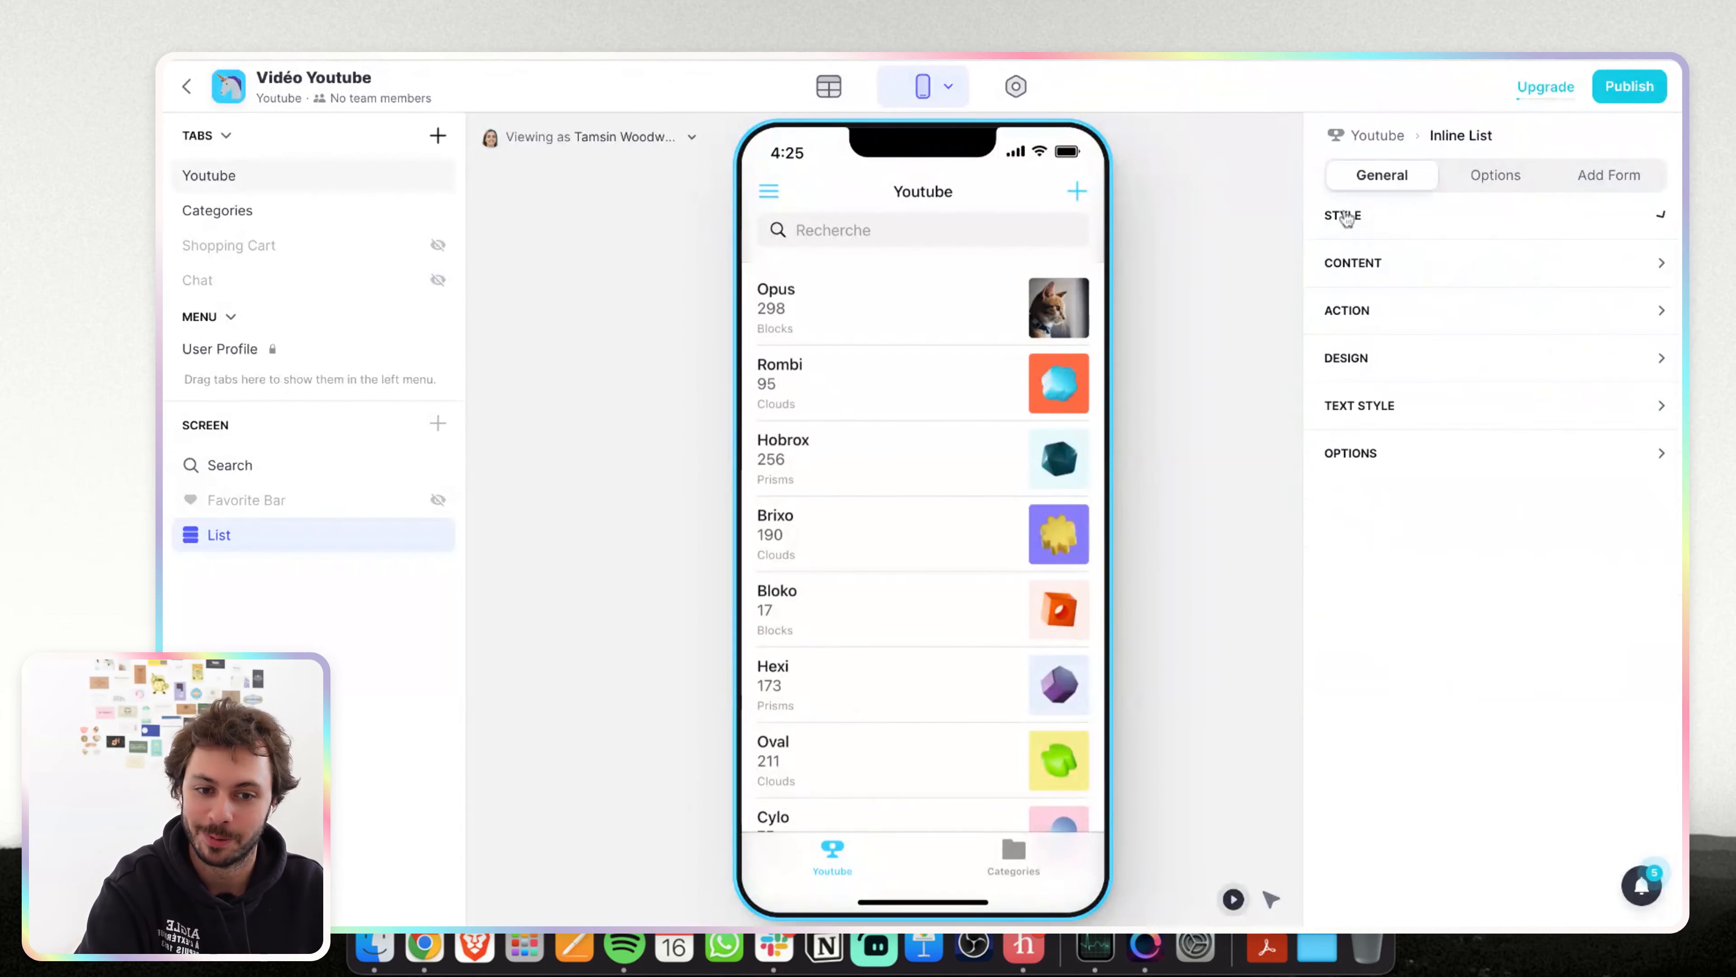
Examine the list's Show Detail Screen action configuration and look through the alternative actions on offer
{"action": "left_click", "coordinate": [1371, 321]}
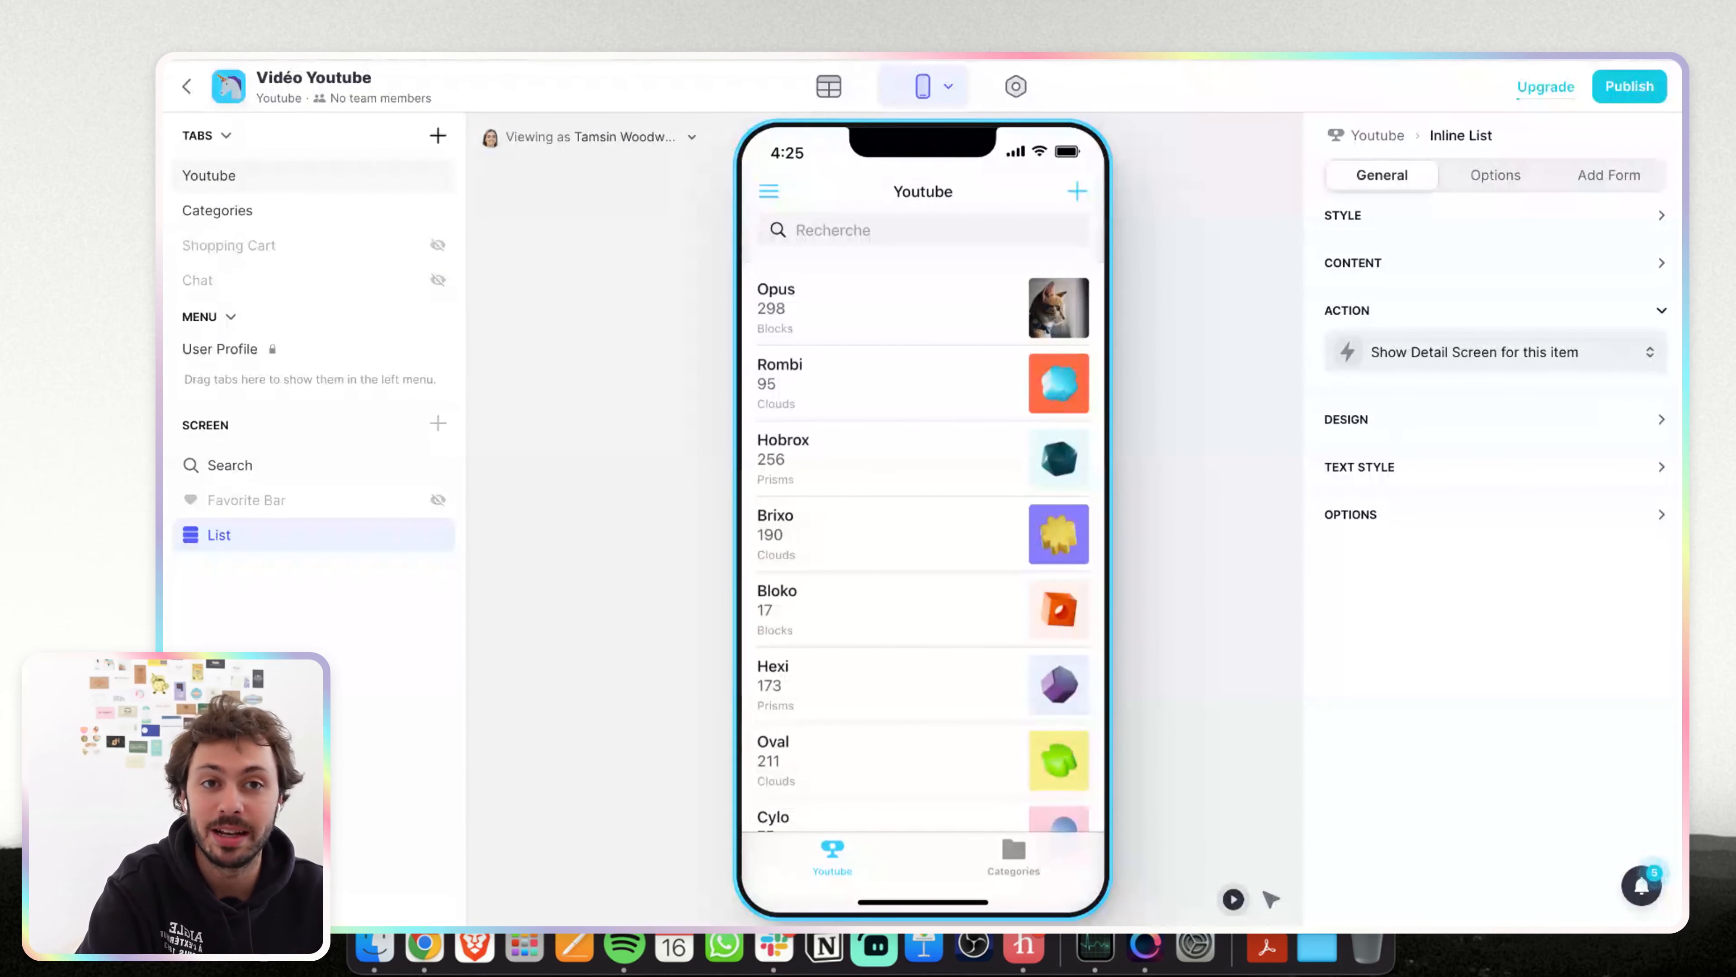
{"action": "left_click", "coordinate": [1406, 363]}
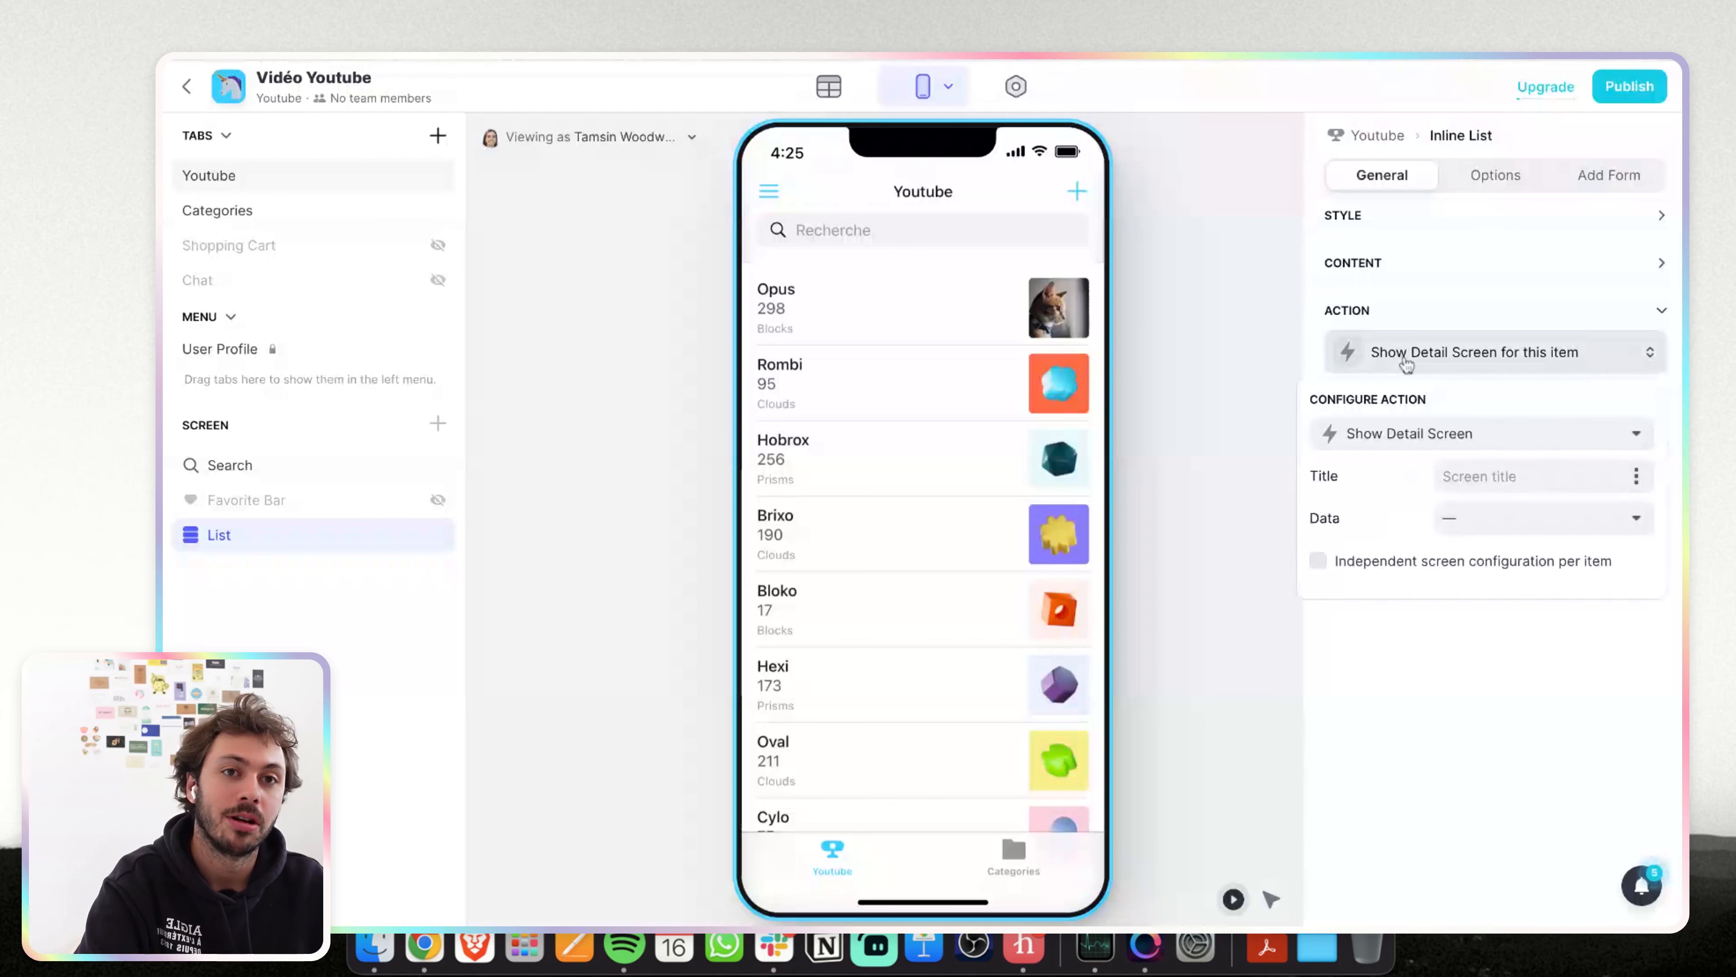
{"action": "left_click", "coordinate": [1398, 431]}
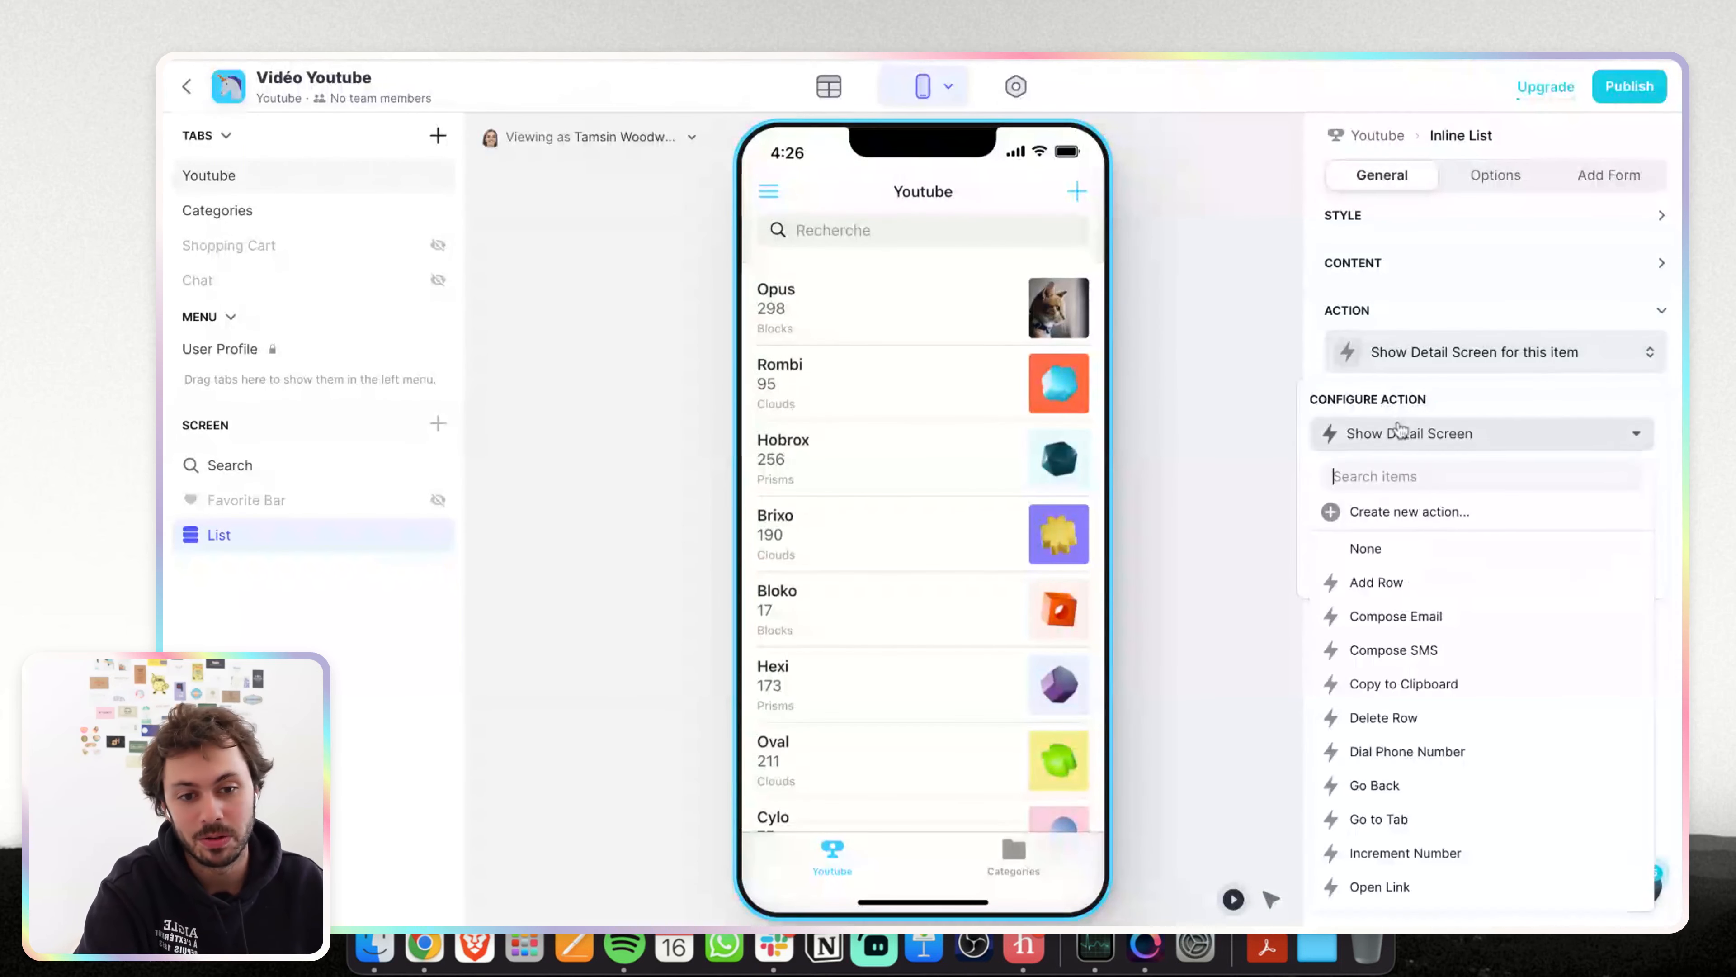
{"action": "scroll", "coordinate": [1395, 667], "scroll_direction": "down", "scroll_amount": 8}
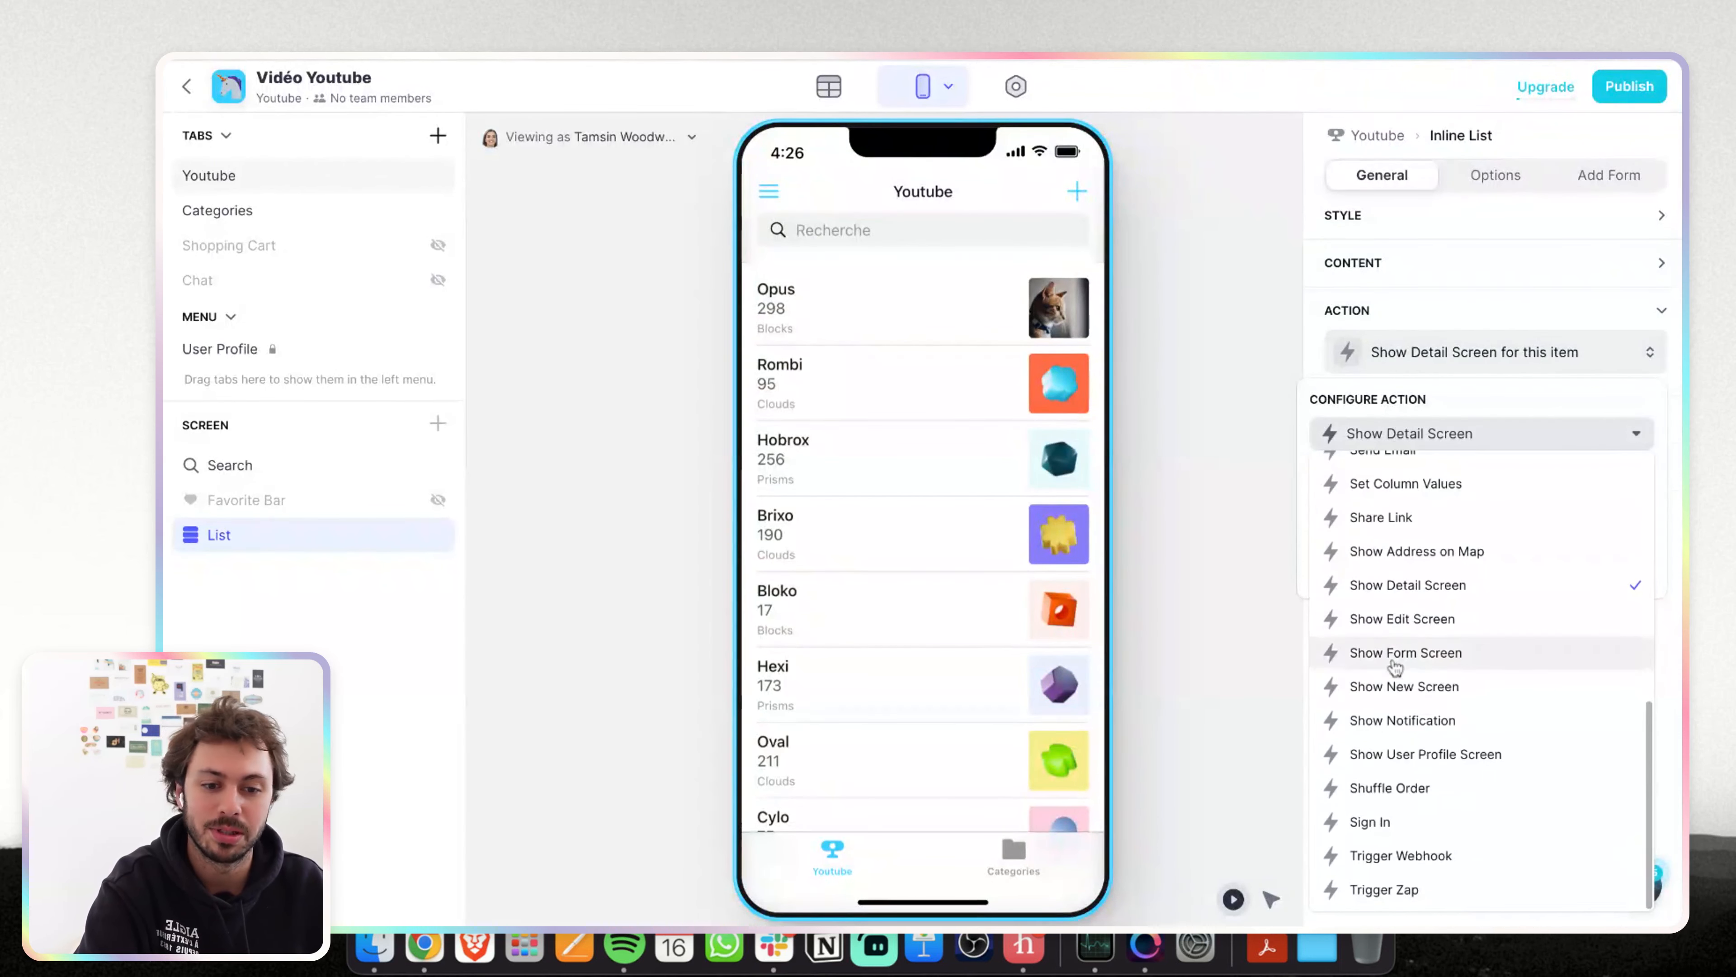
{"action": "scroll", "coordinate": [1394, 674], "scroll_direction": "up", "scroll_amount": 8}
{"action": "left_click", "coordinate": [1429, 318]}
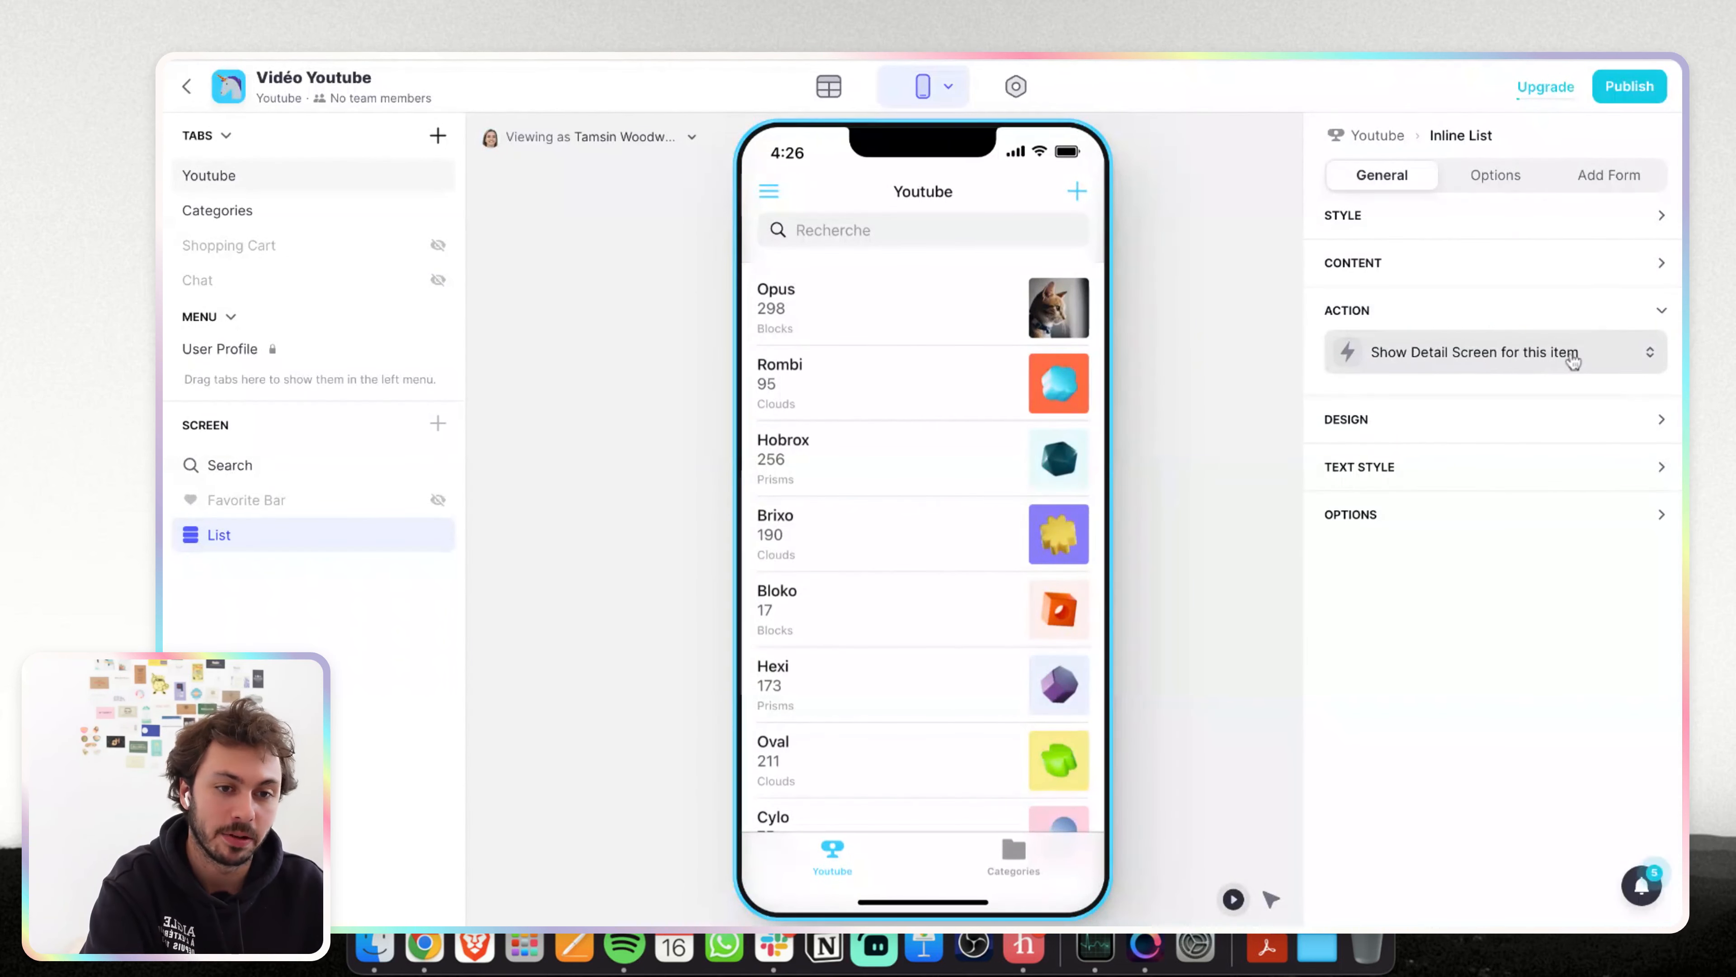
View the Opus item's detail screen in the app preview, and return to the list's settings
{"action": "left_click", "coordinate": [840, 306]}
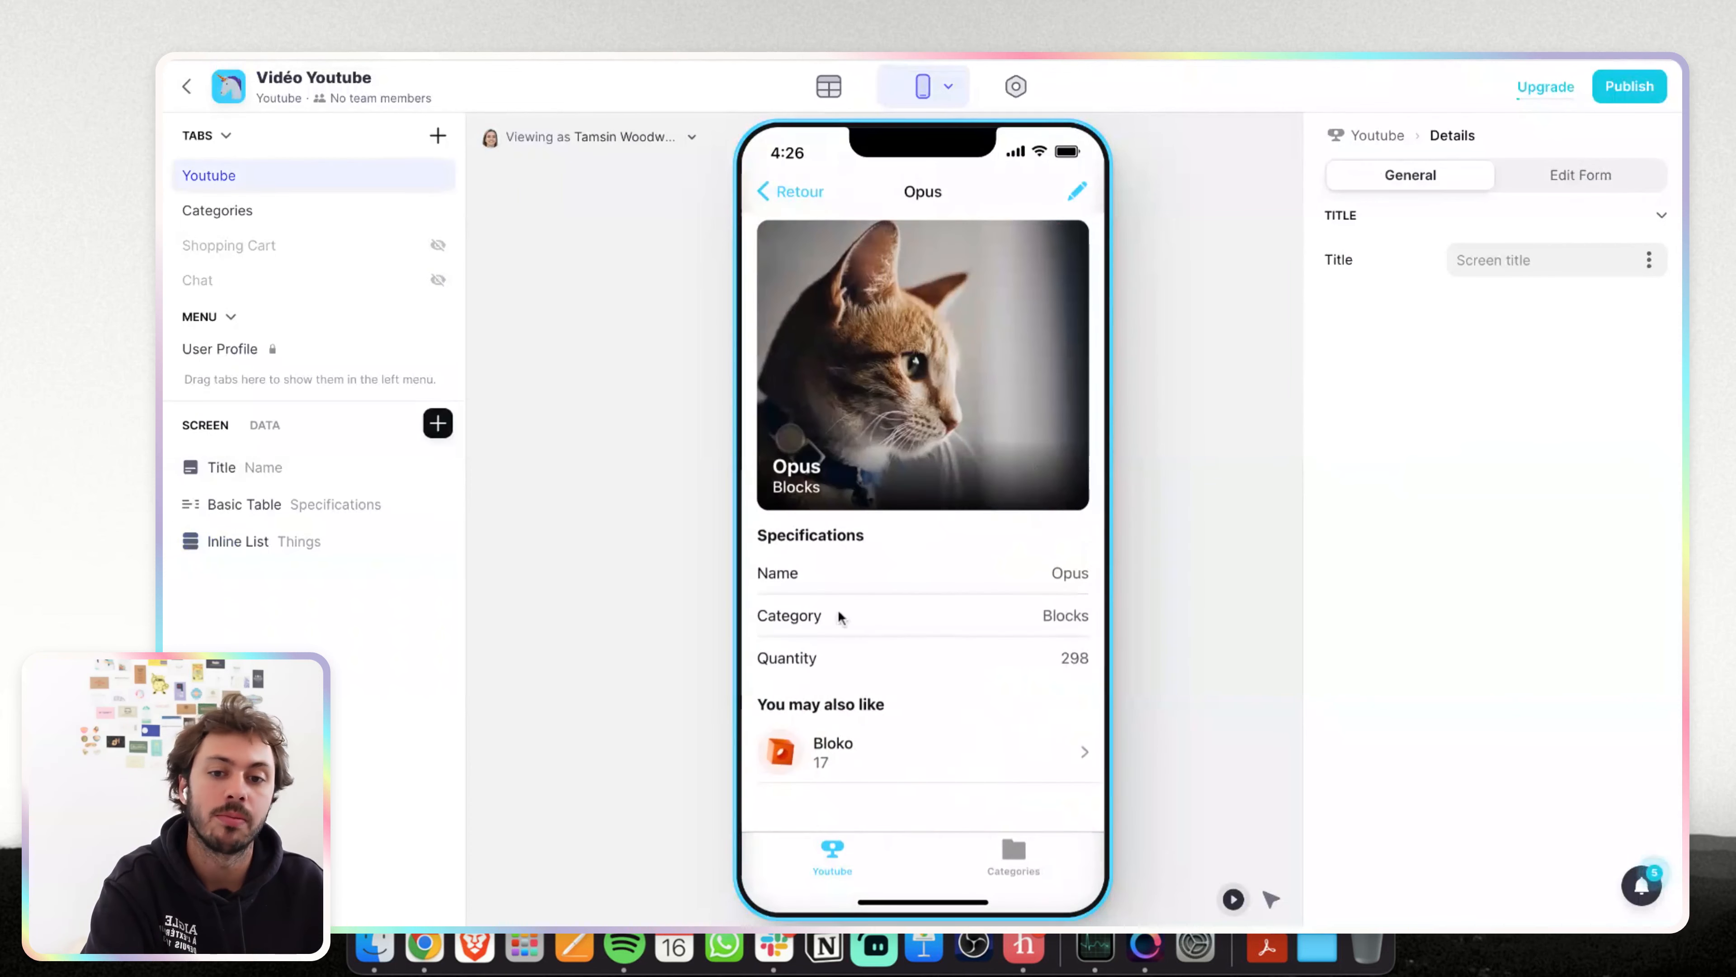
{"action": "left_click", "coordinate": [799, 193]}
{"action": "left_click", "coordinate": [1505, 622]}
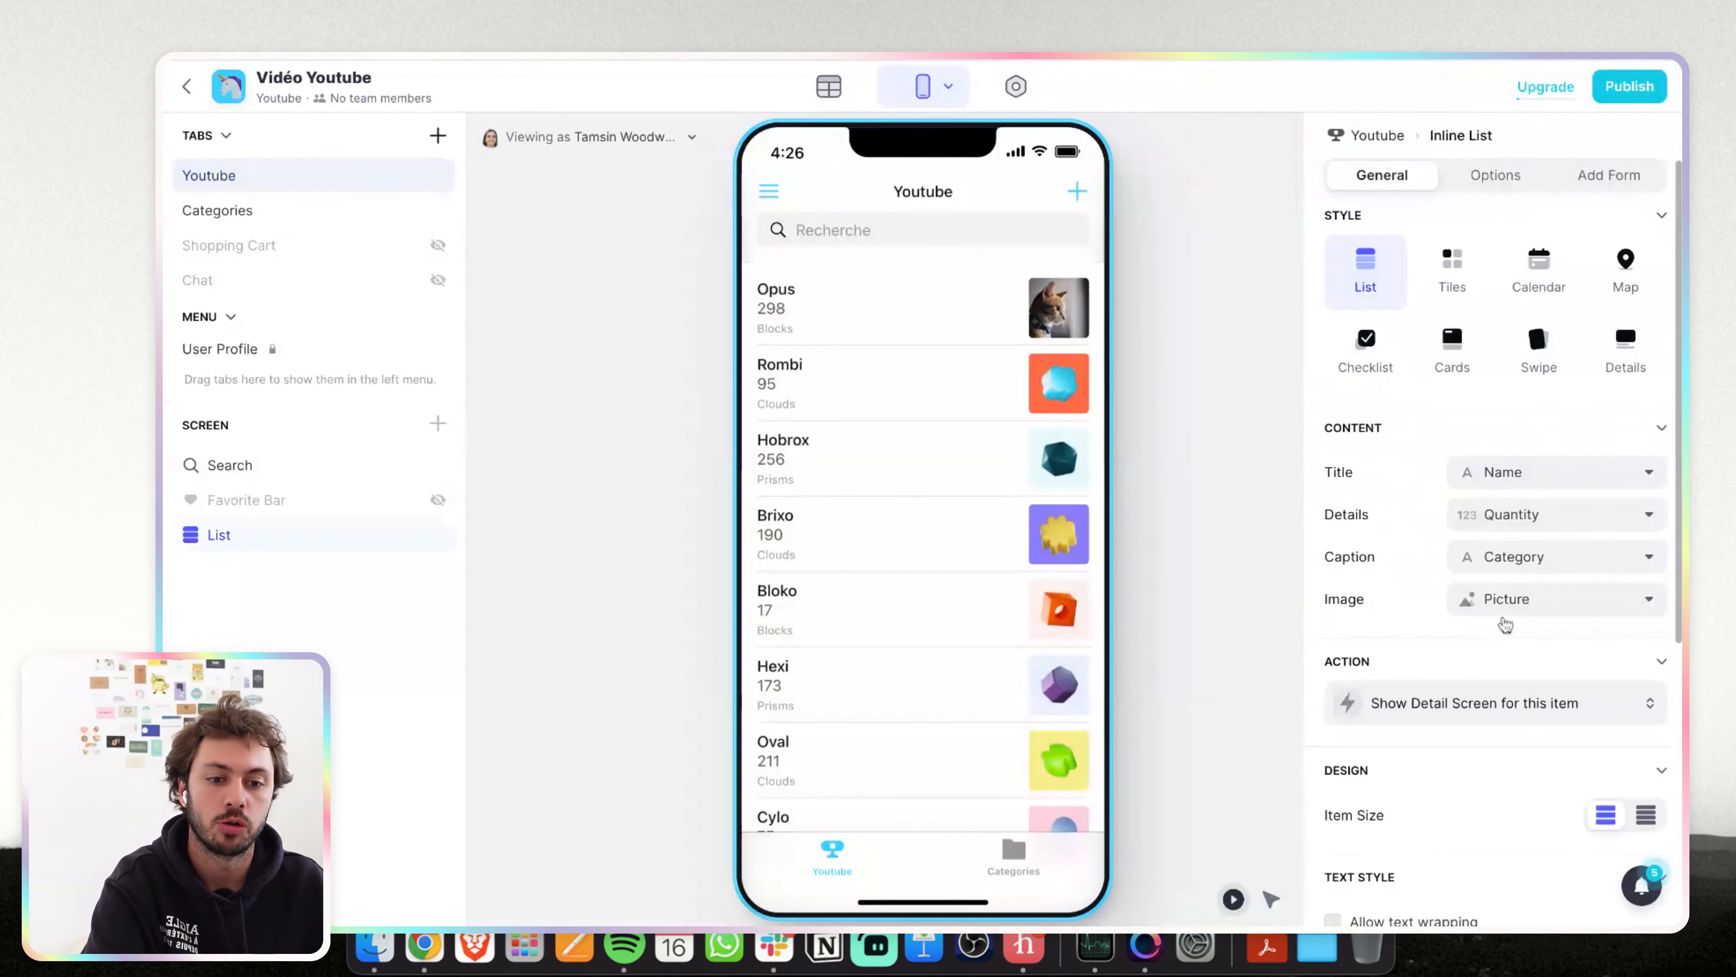
Try the smaller item size on the list, comparing it with Regular, and restore the Regular size
{"action": "scroll", "coordinate": [1506, 623], "scroll_direction": "down", "scroll_amount": 6}
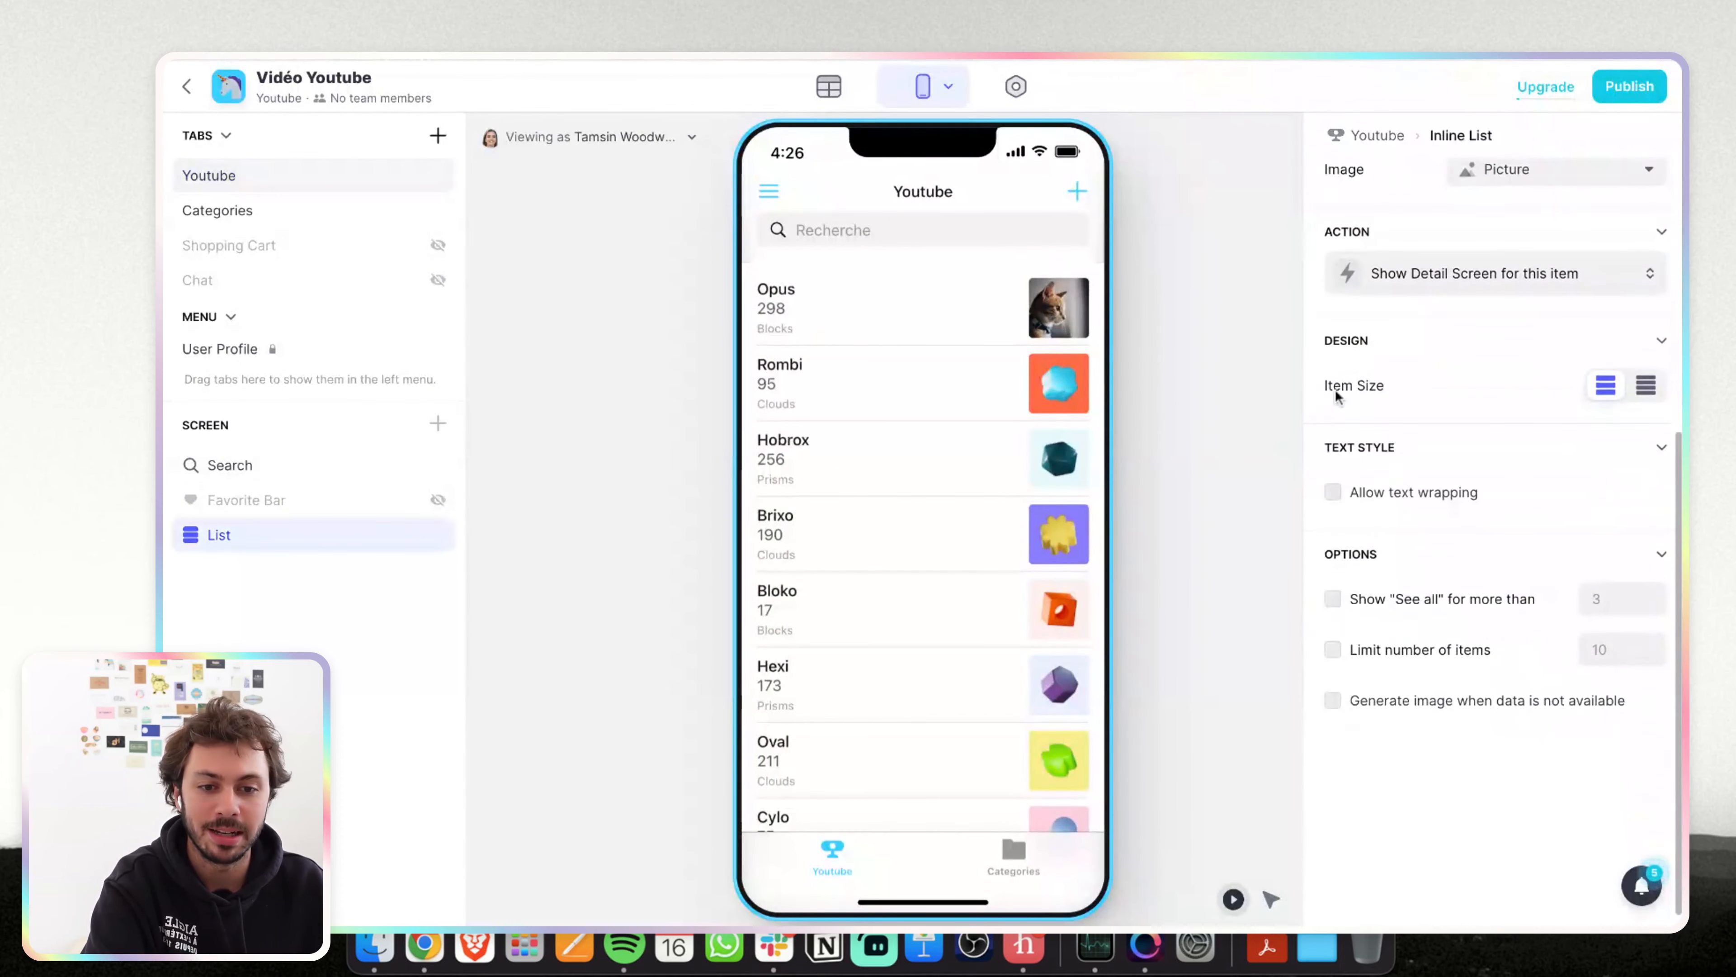
{"action": "left_click", "coordinate": [1644, 387]}
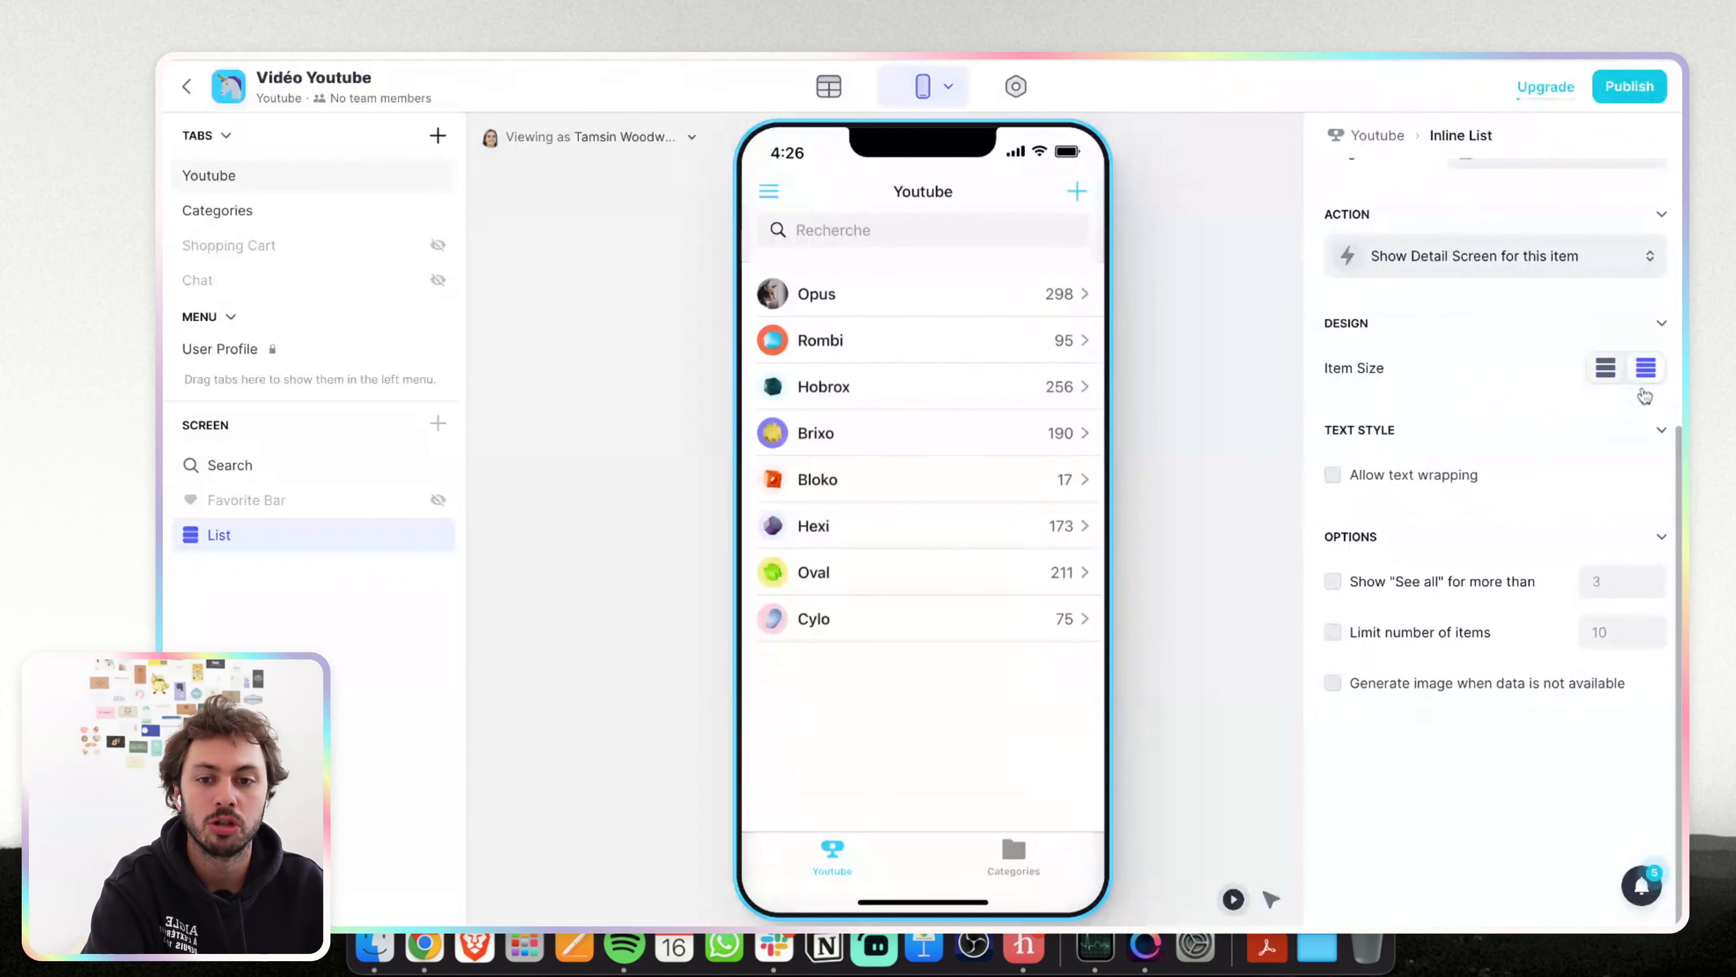
{"action": "left_click", "coordinate": [1605, 369]}
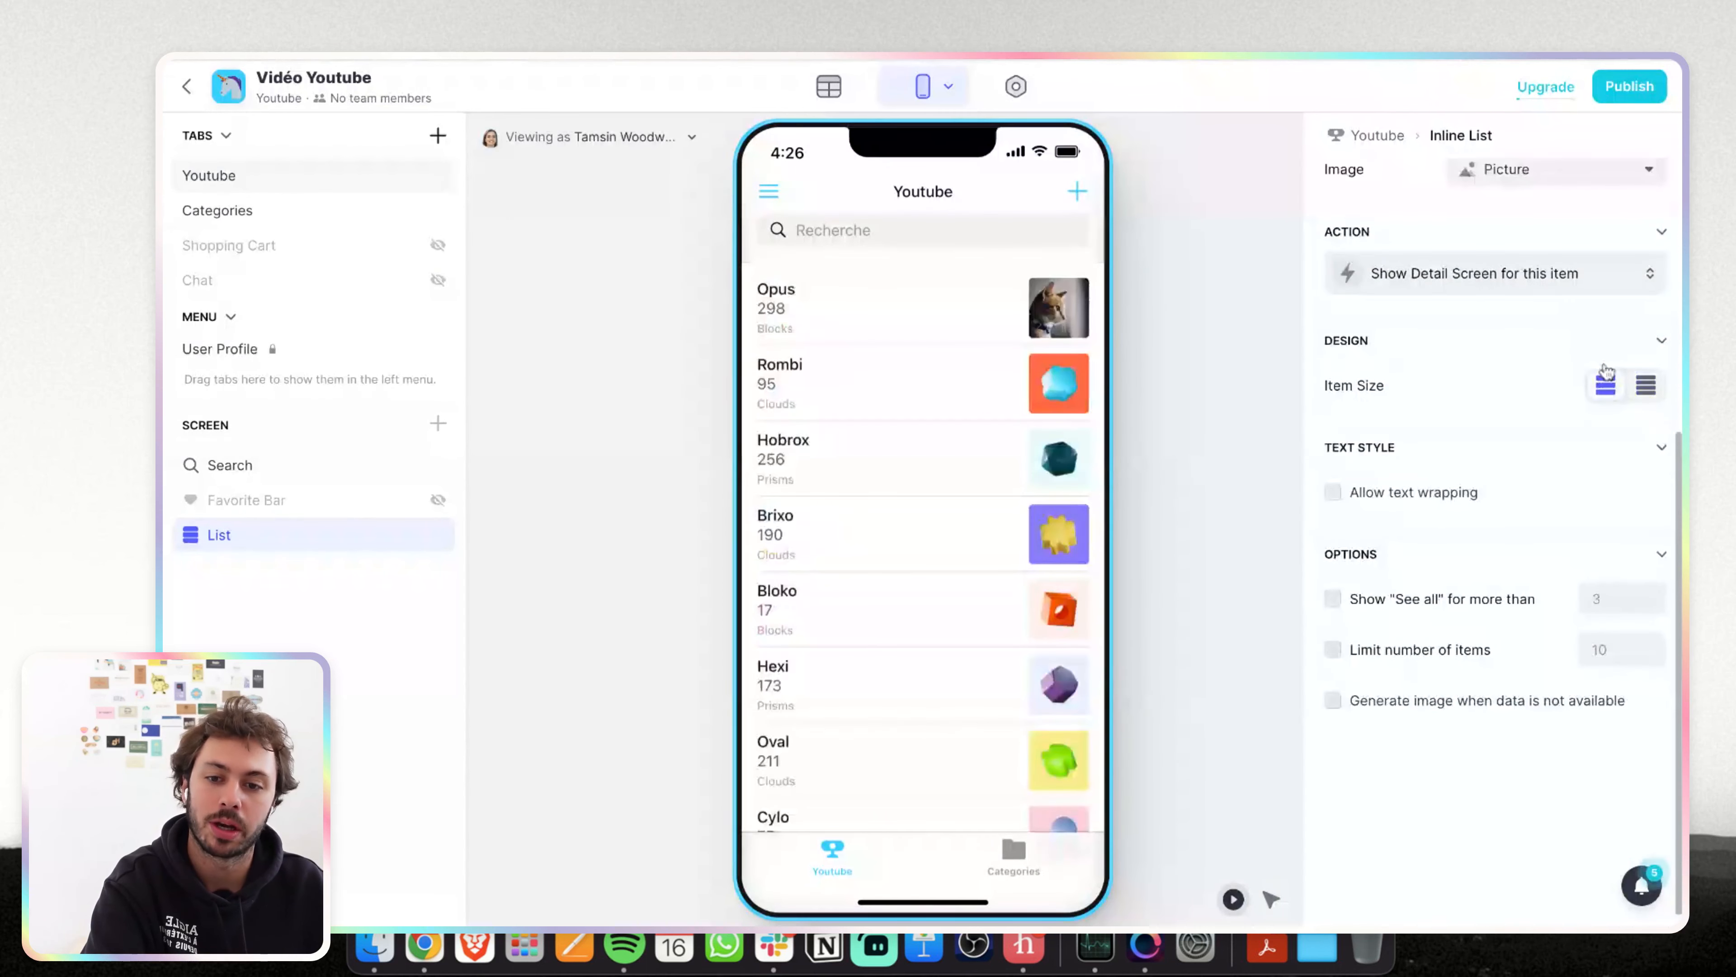
{"action": "left_click", "coordinate": [1644, 387]}
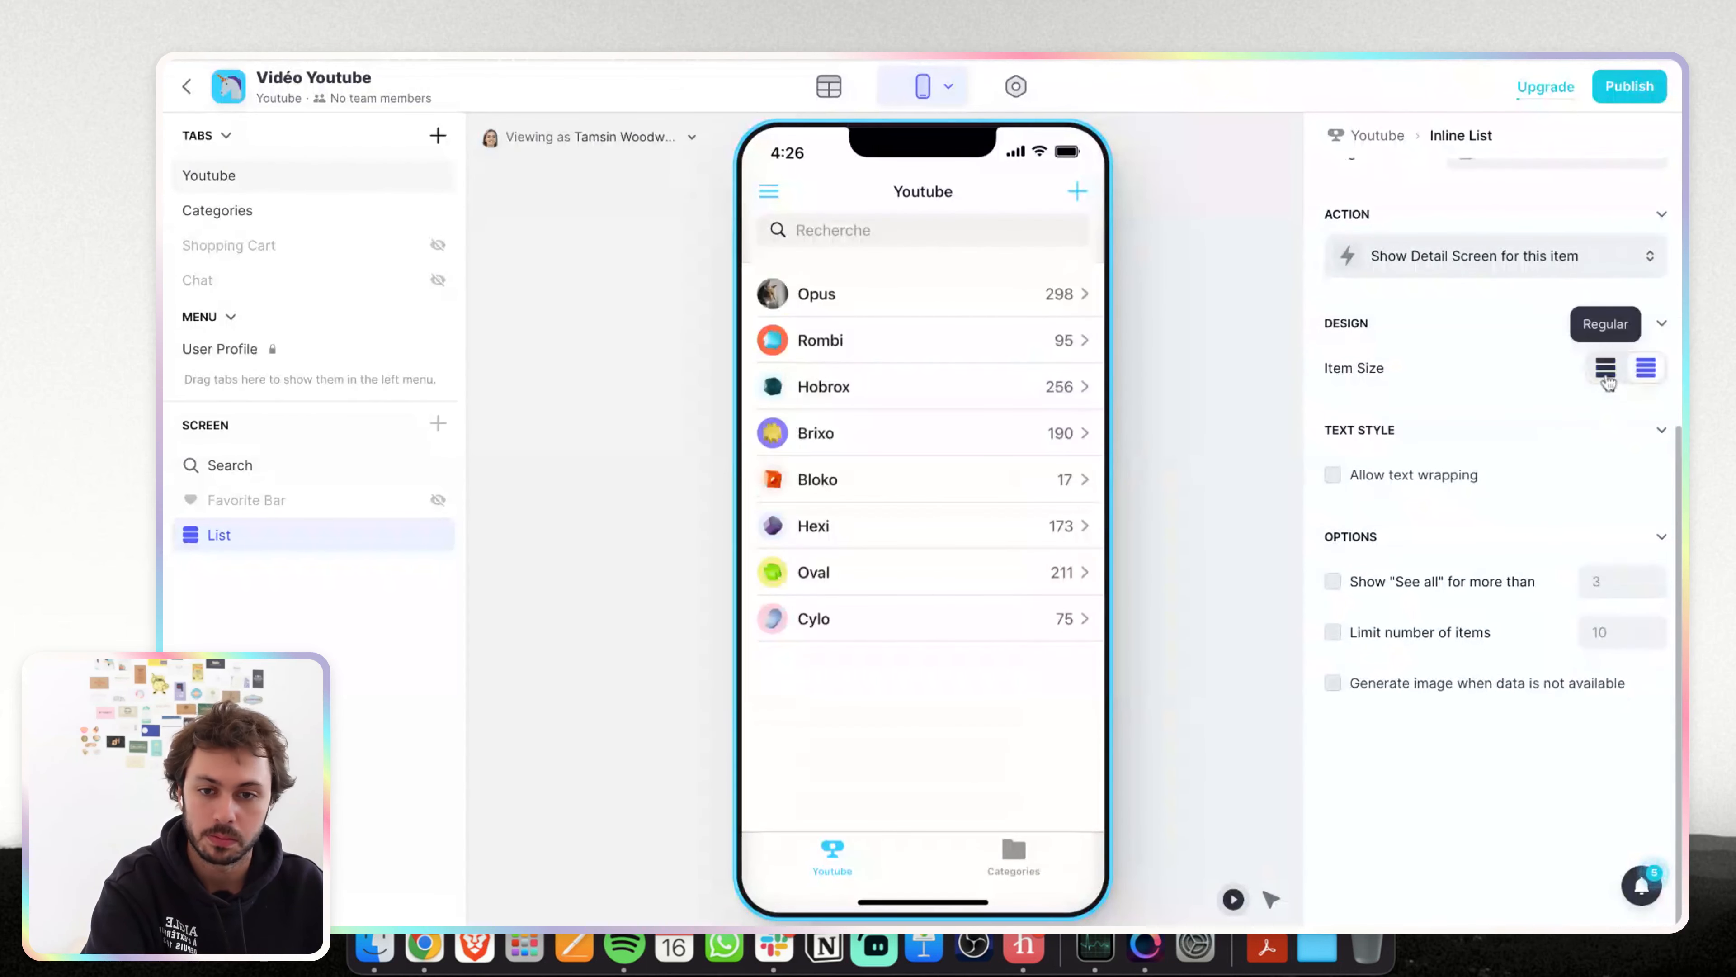
{"action": "left_click", "coordinate": [1606, 370]}
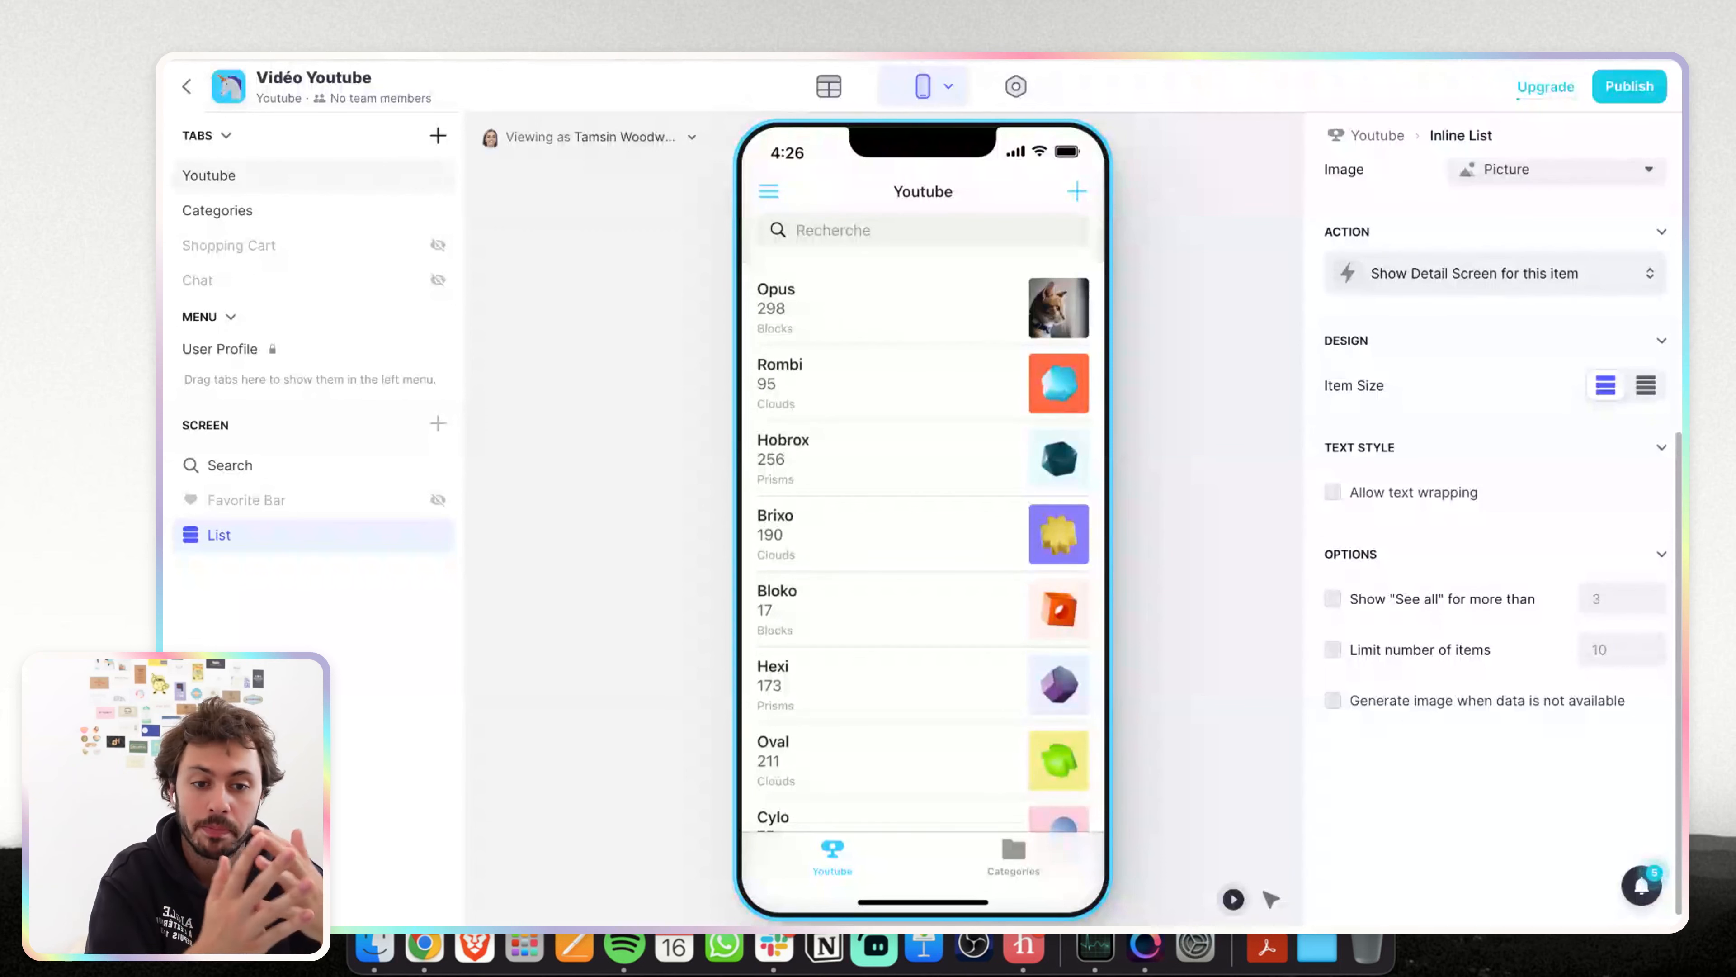
Enable the list's "See all" option and set it to show for more than 5 items
{"action": "left_click", "coordinate": [1355, 599]}
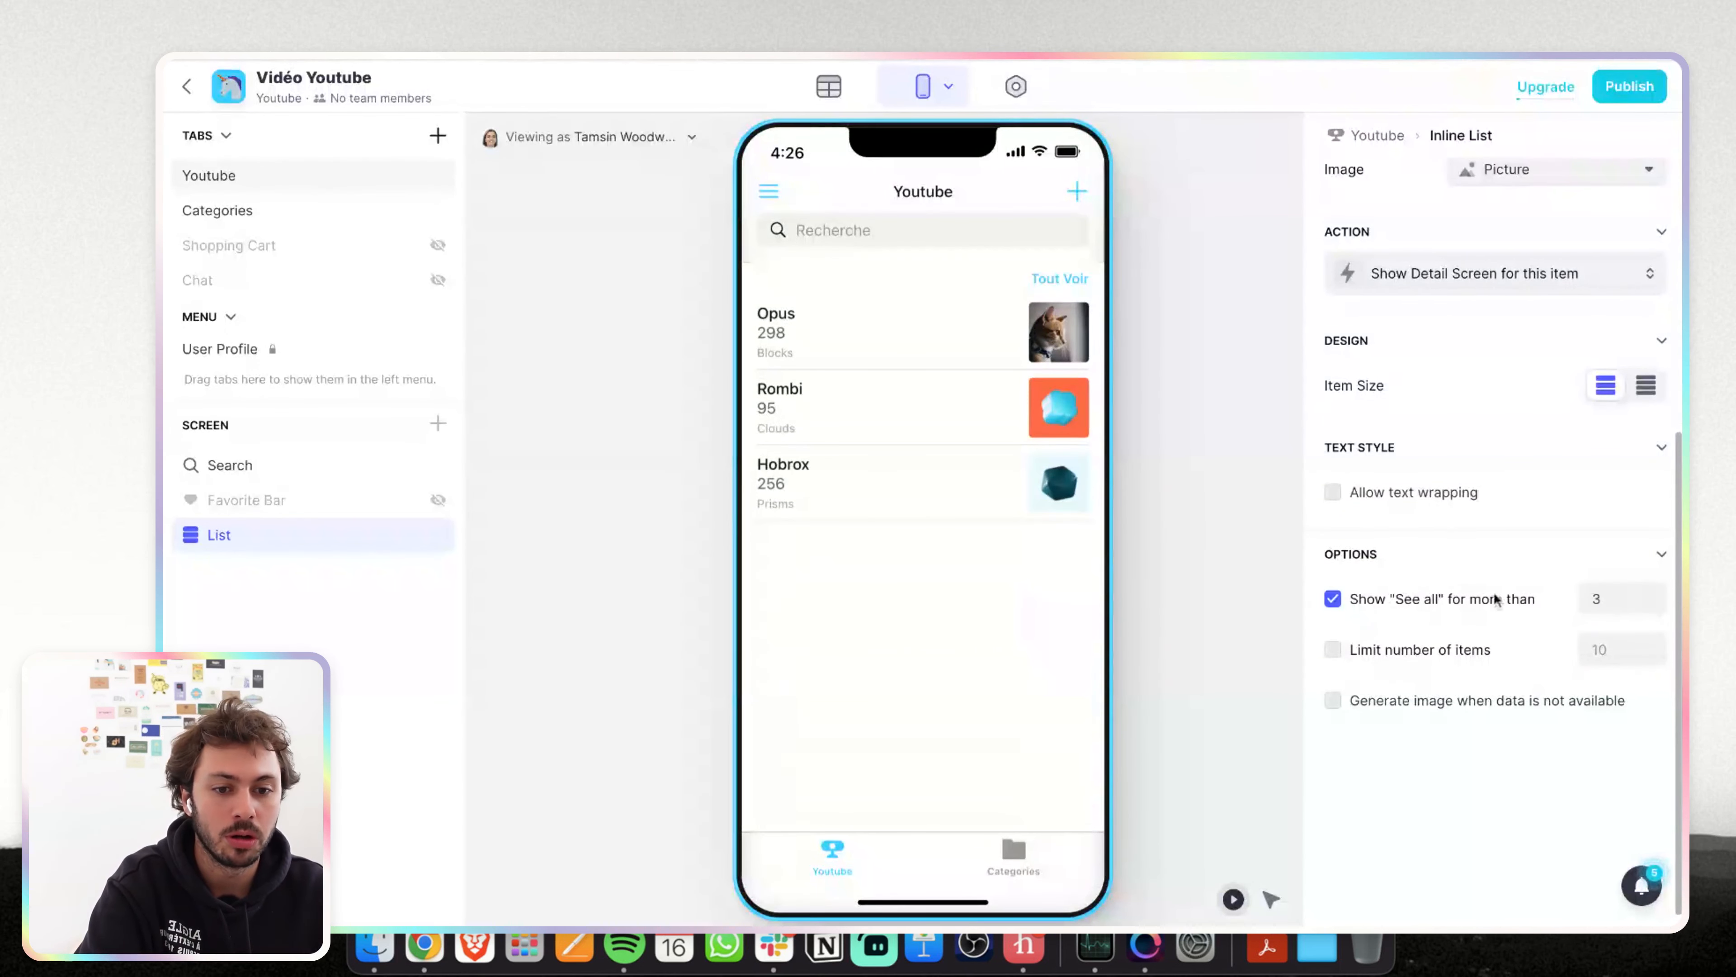
{"action": "left_click", "coordinate": [1625, 593]}
{"action": "key", "text": "BackSpace"}
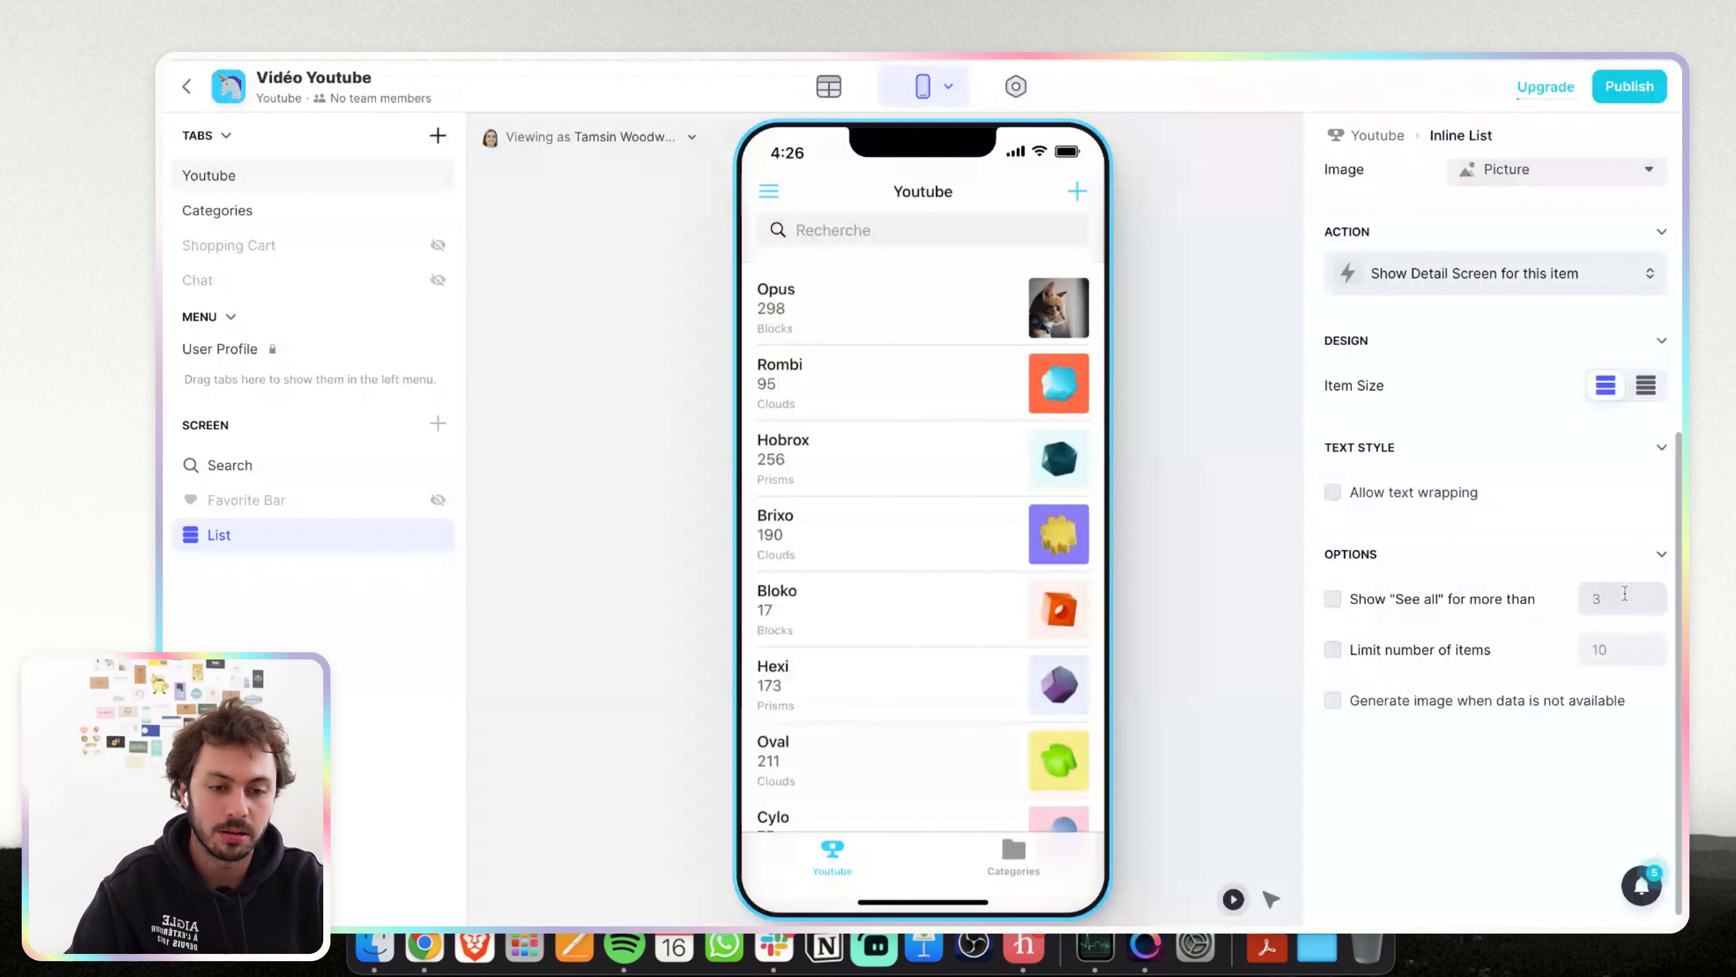
{"action": "type", "text": "3"}
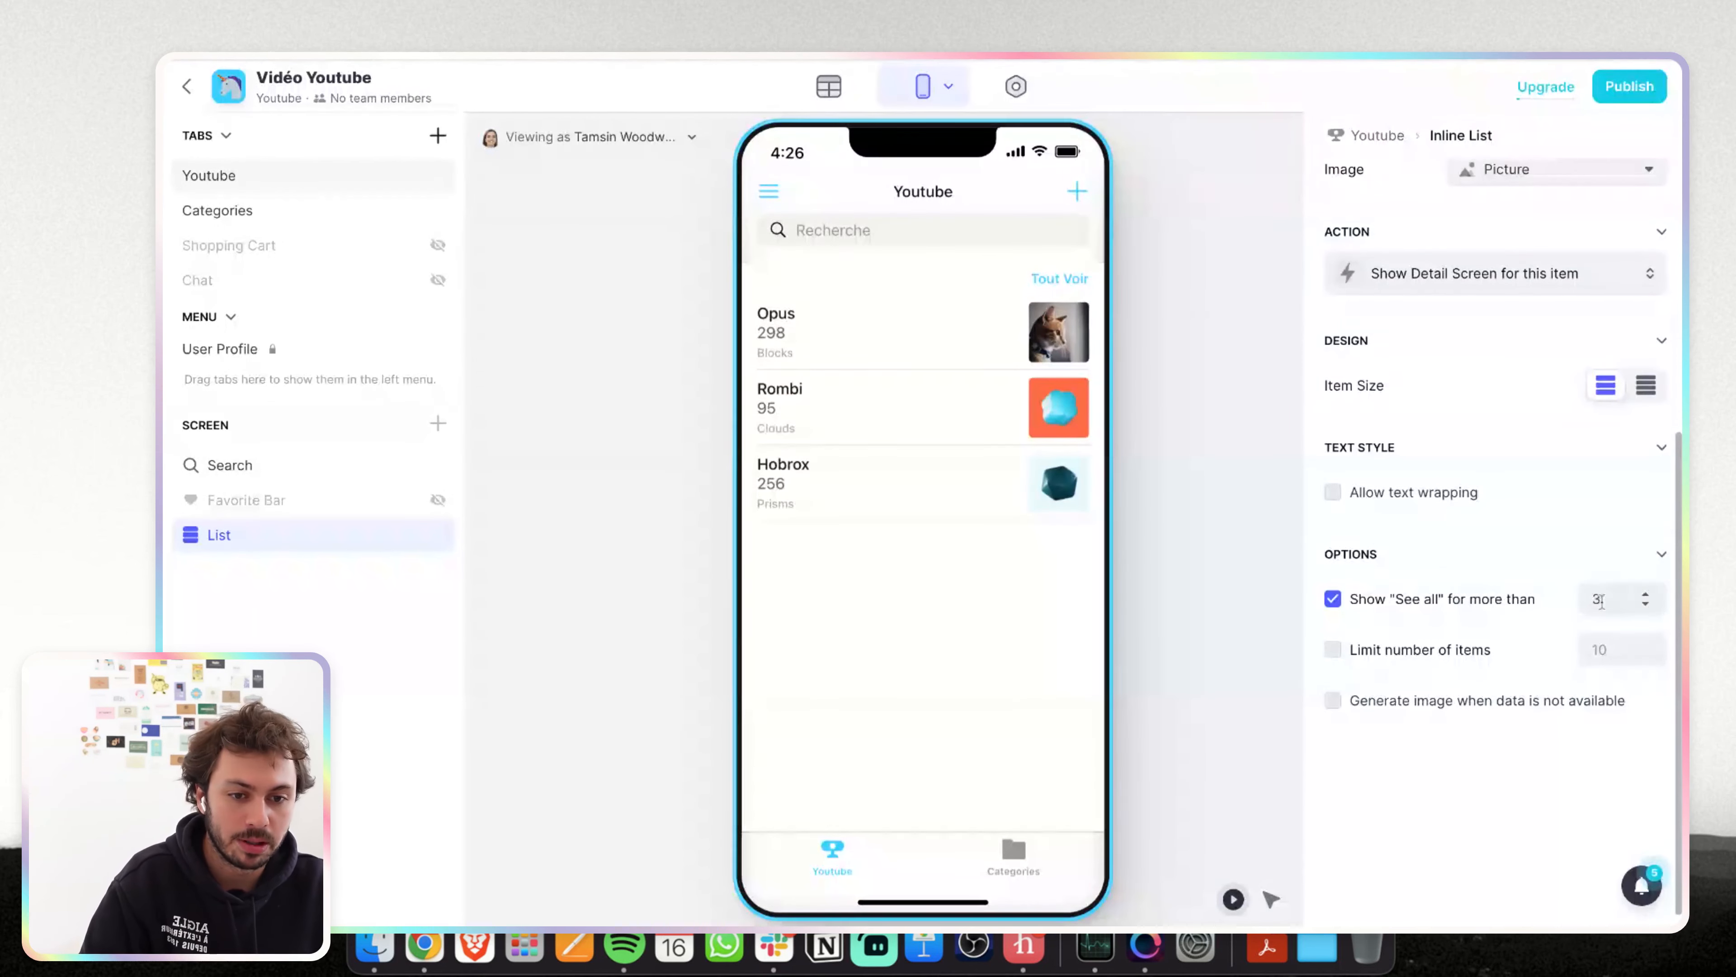
{"action": "key", "text": "BackSpace"}
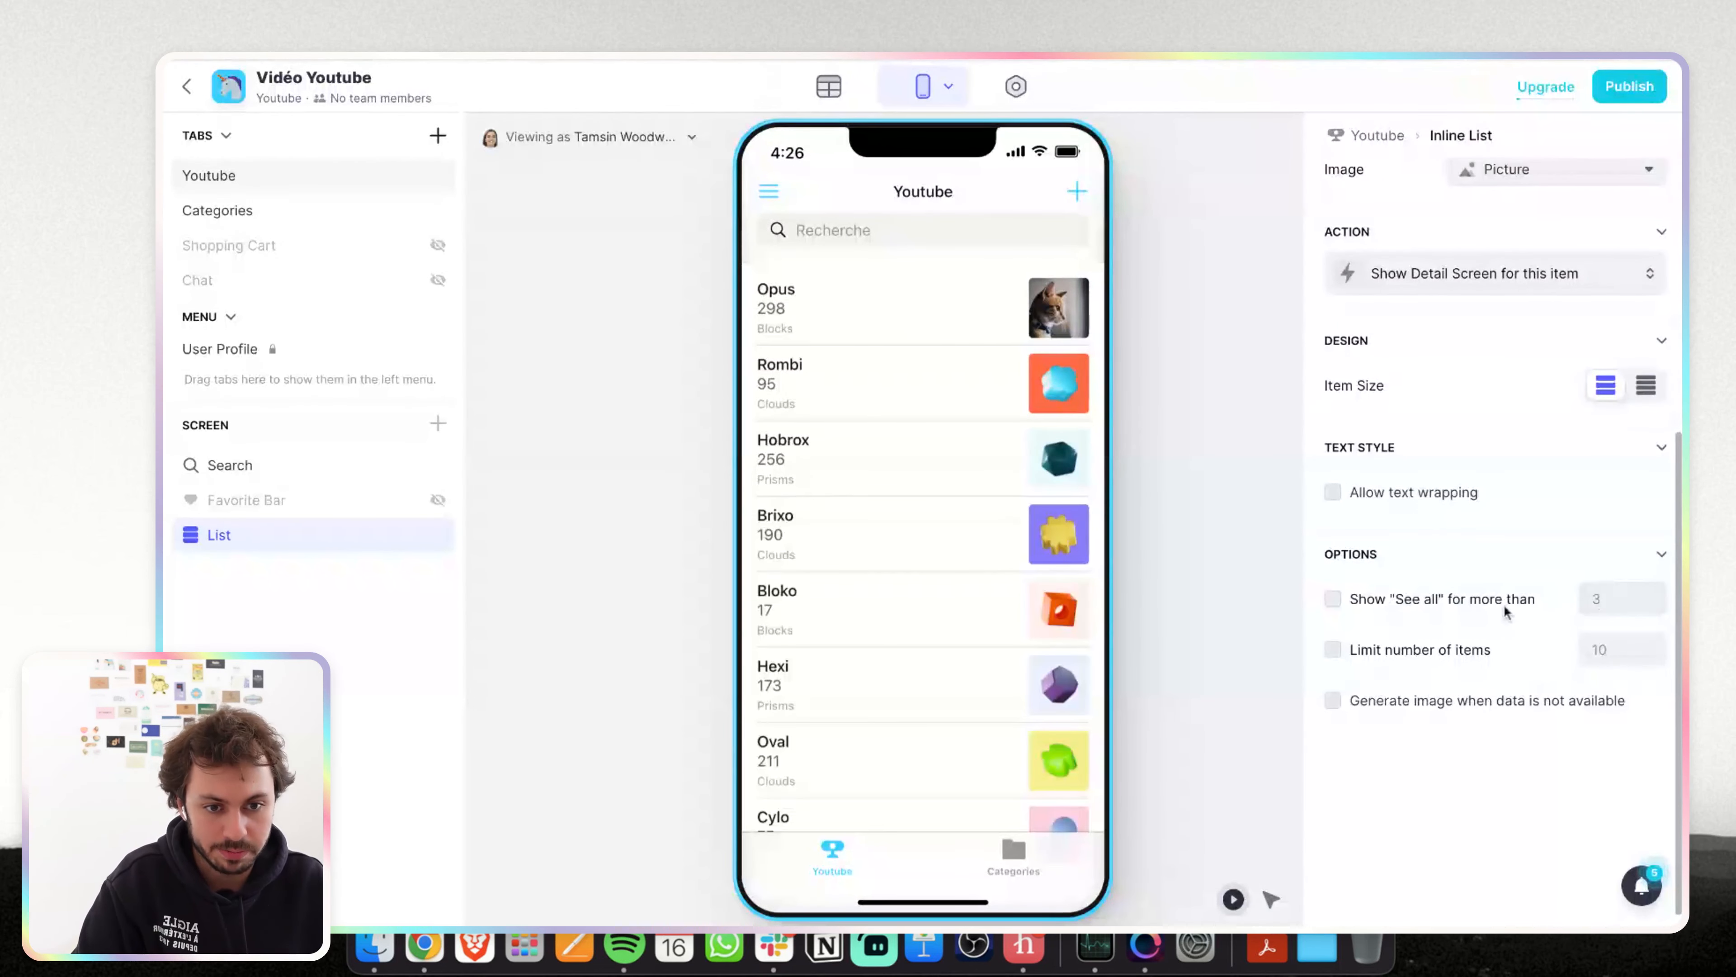
{"action": "type", "text": "3"}
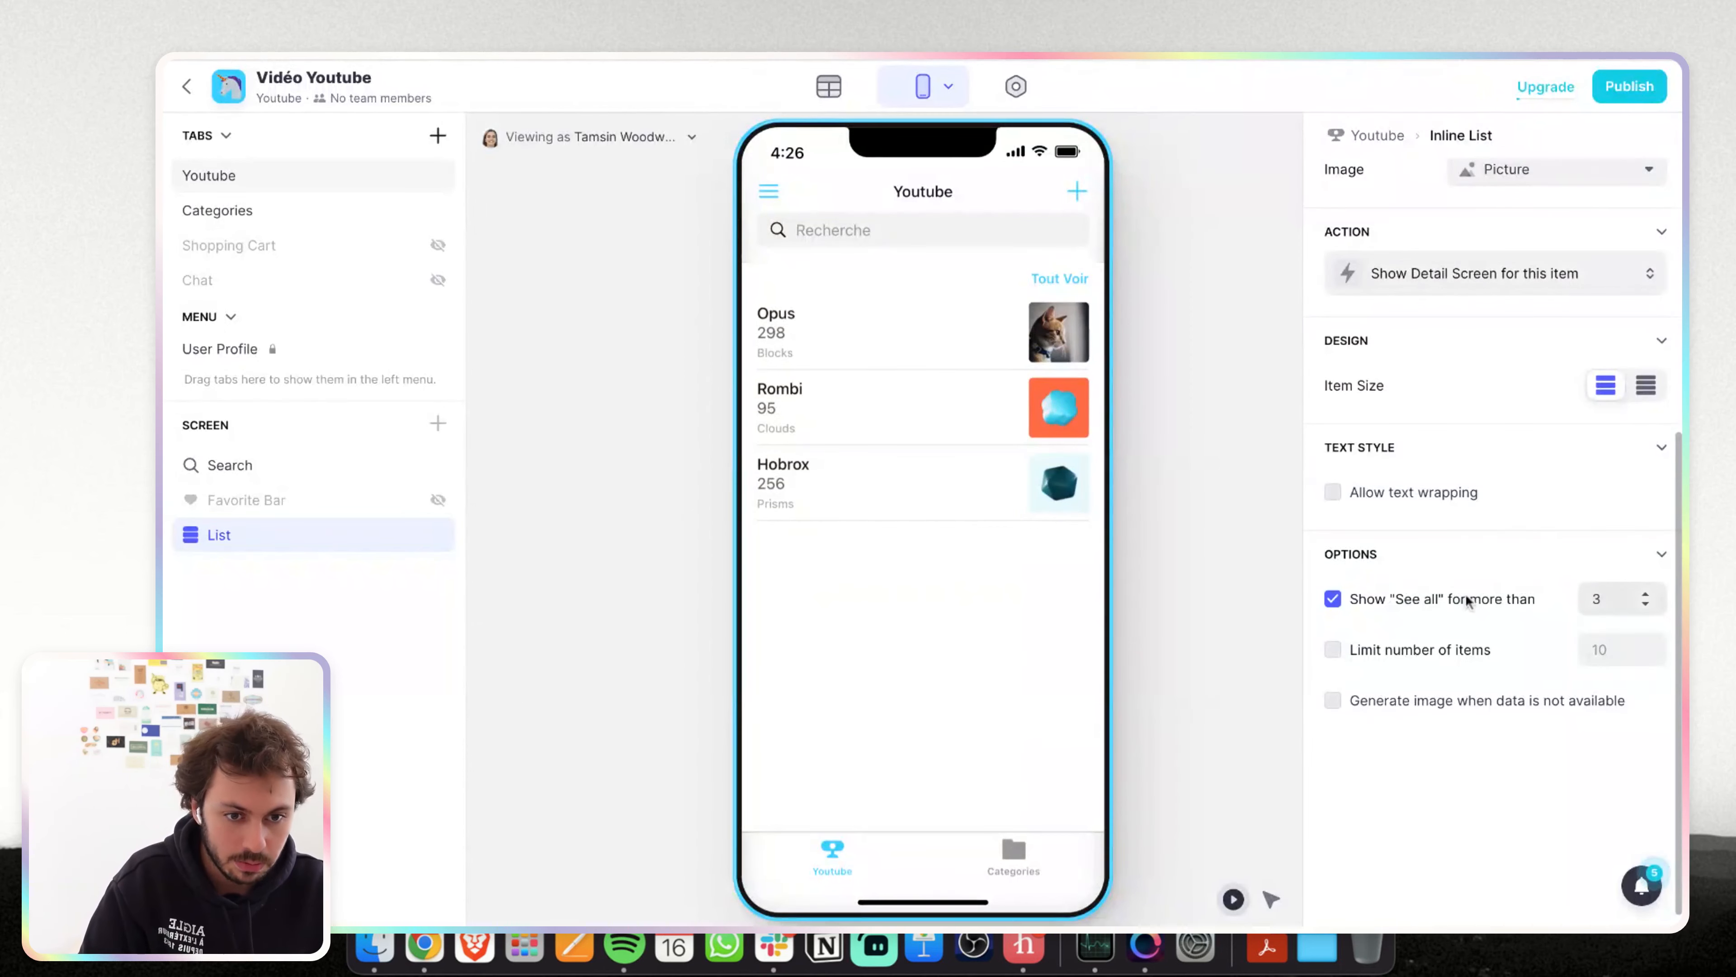
{"action": "left_click", "coordinate": [1646, 594]}
{"action": "left_click", "coordinate": [1646, 593]}
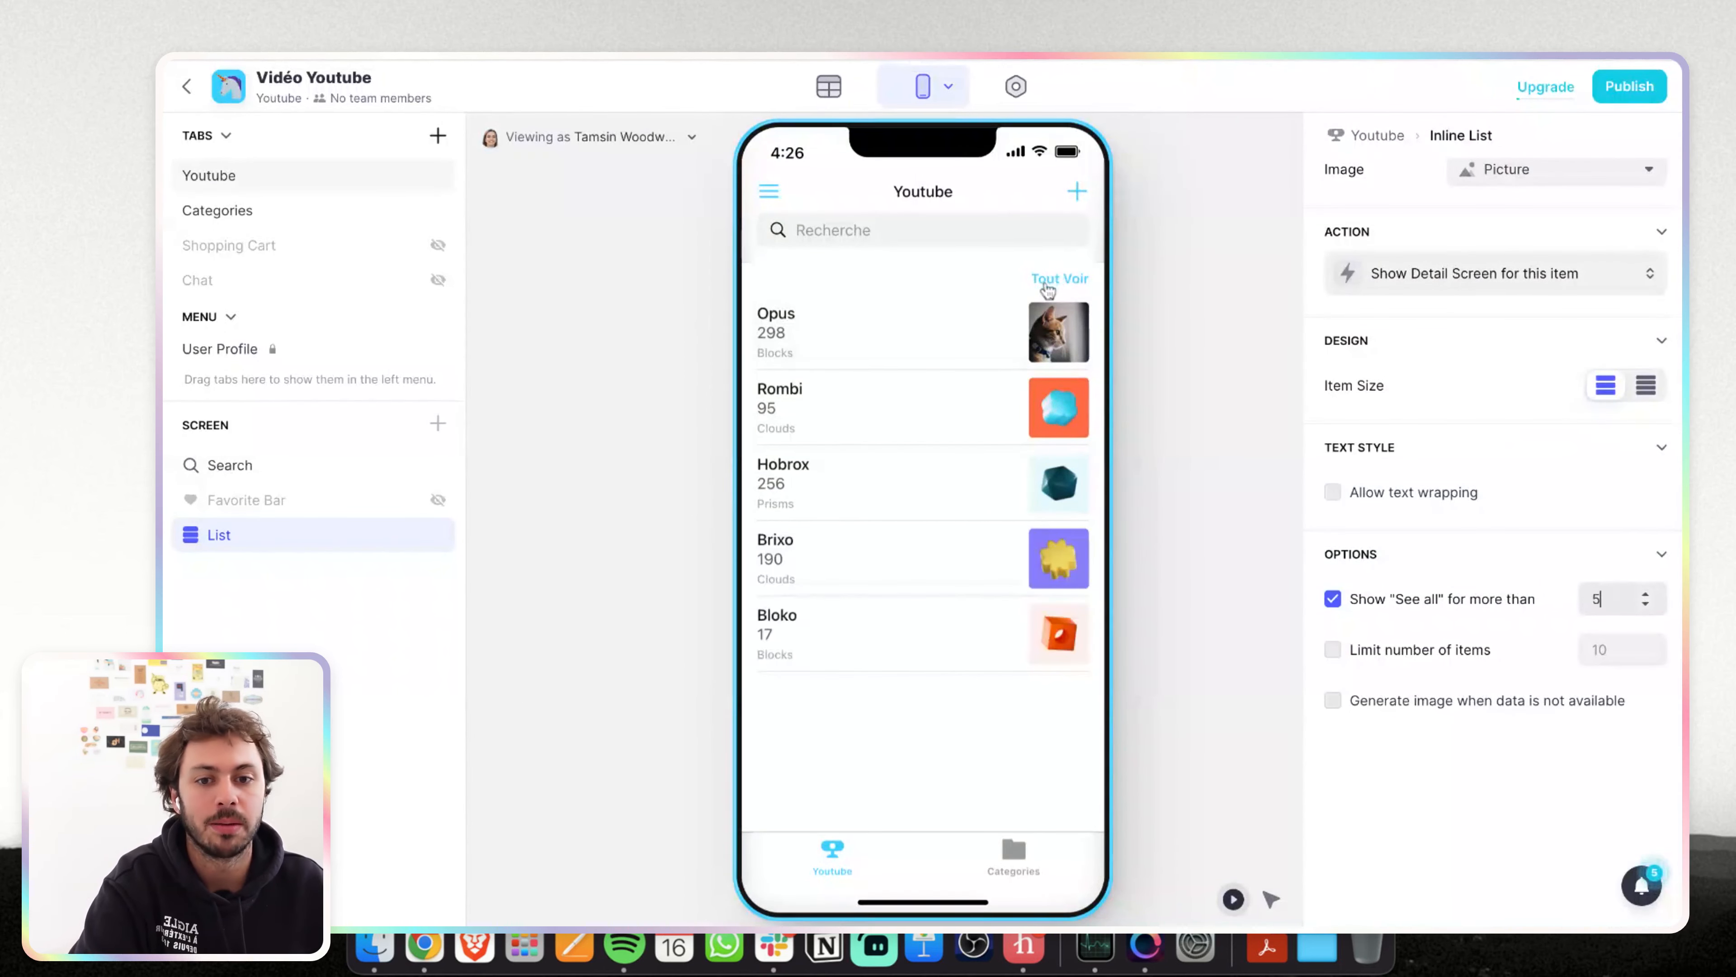
View the full item list through "Tout Voir" in the app preview, and return to the list's settings
{"action": "left_click", "coordinate": [1071, 281]}
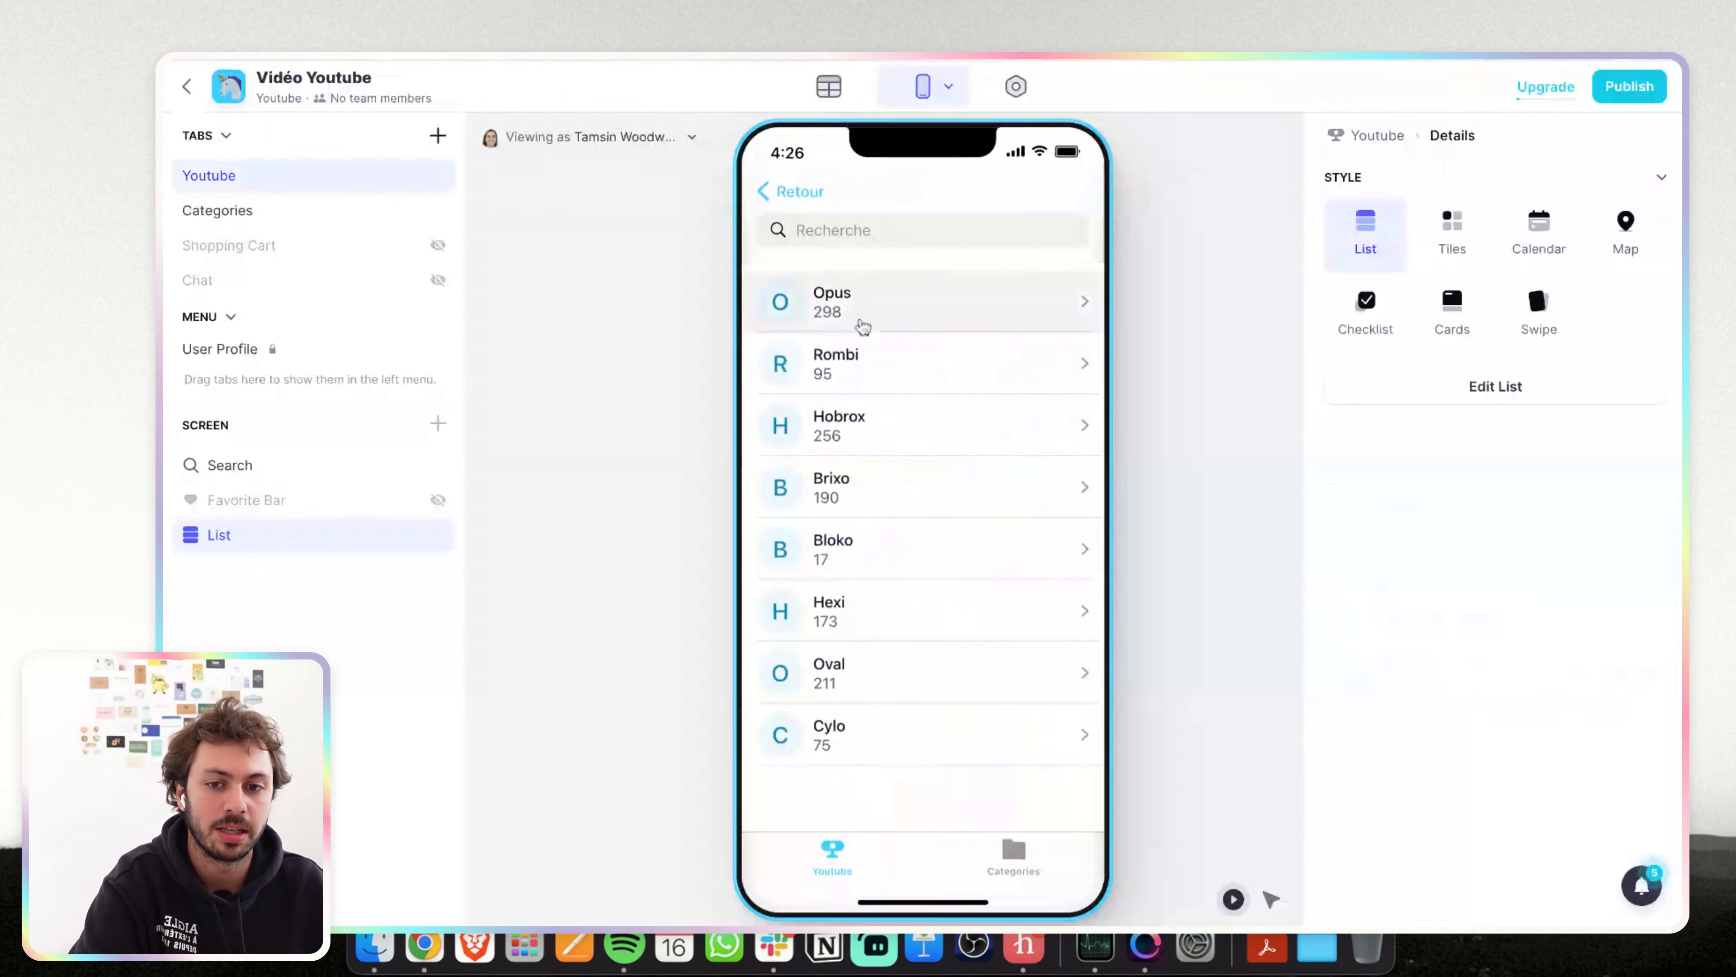
{"action": "left_click", "coordinate": [787, 198]}
{"action": "left_click", "coordinate": [1470, 617]}
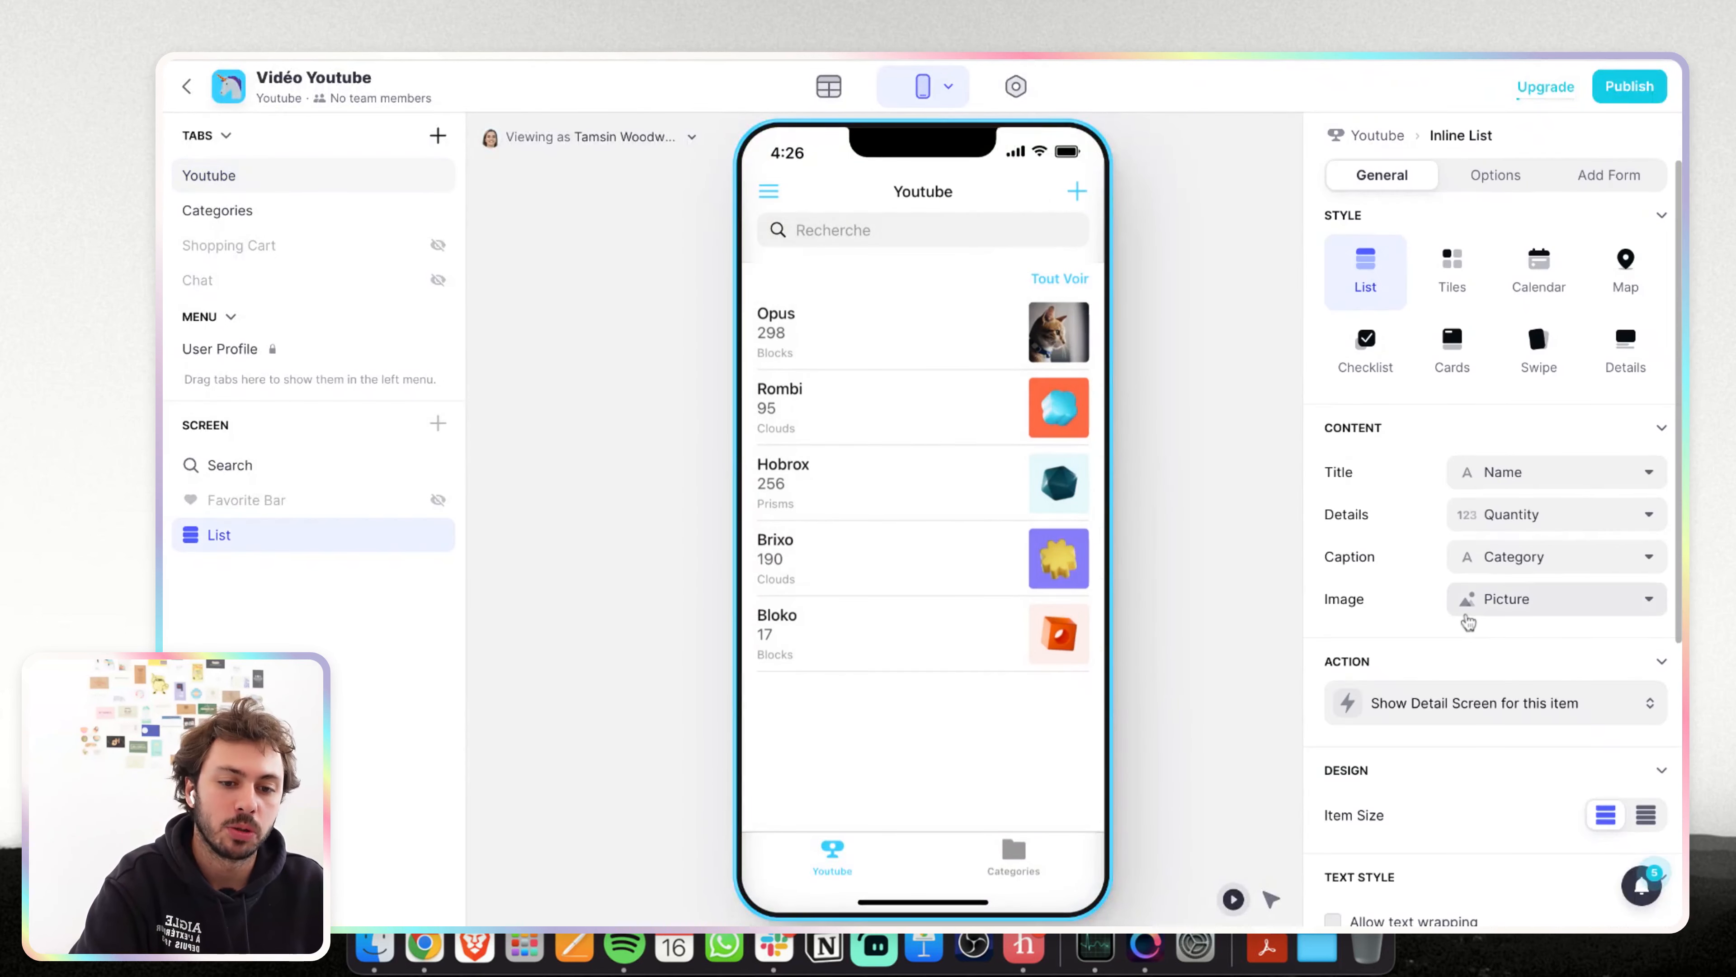
Turn off the list's "See all" option, and try limiting the number of items to 2 before removing the limit
{"action": "scroll", "coordinate": [1470, 621], "scroll_direction": "down", "scroll_amount": 5}
{"action": "left_click", "coordinate": [1387, 587]}
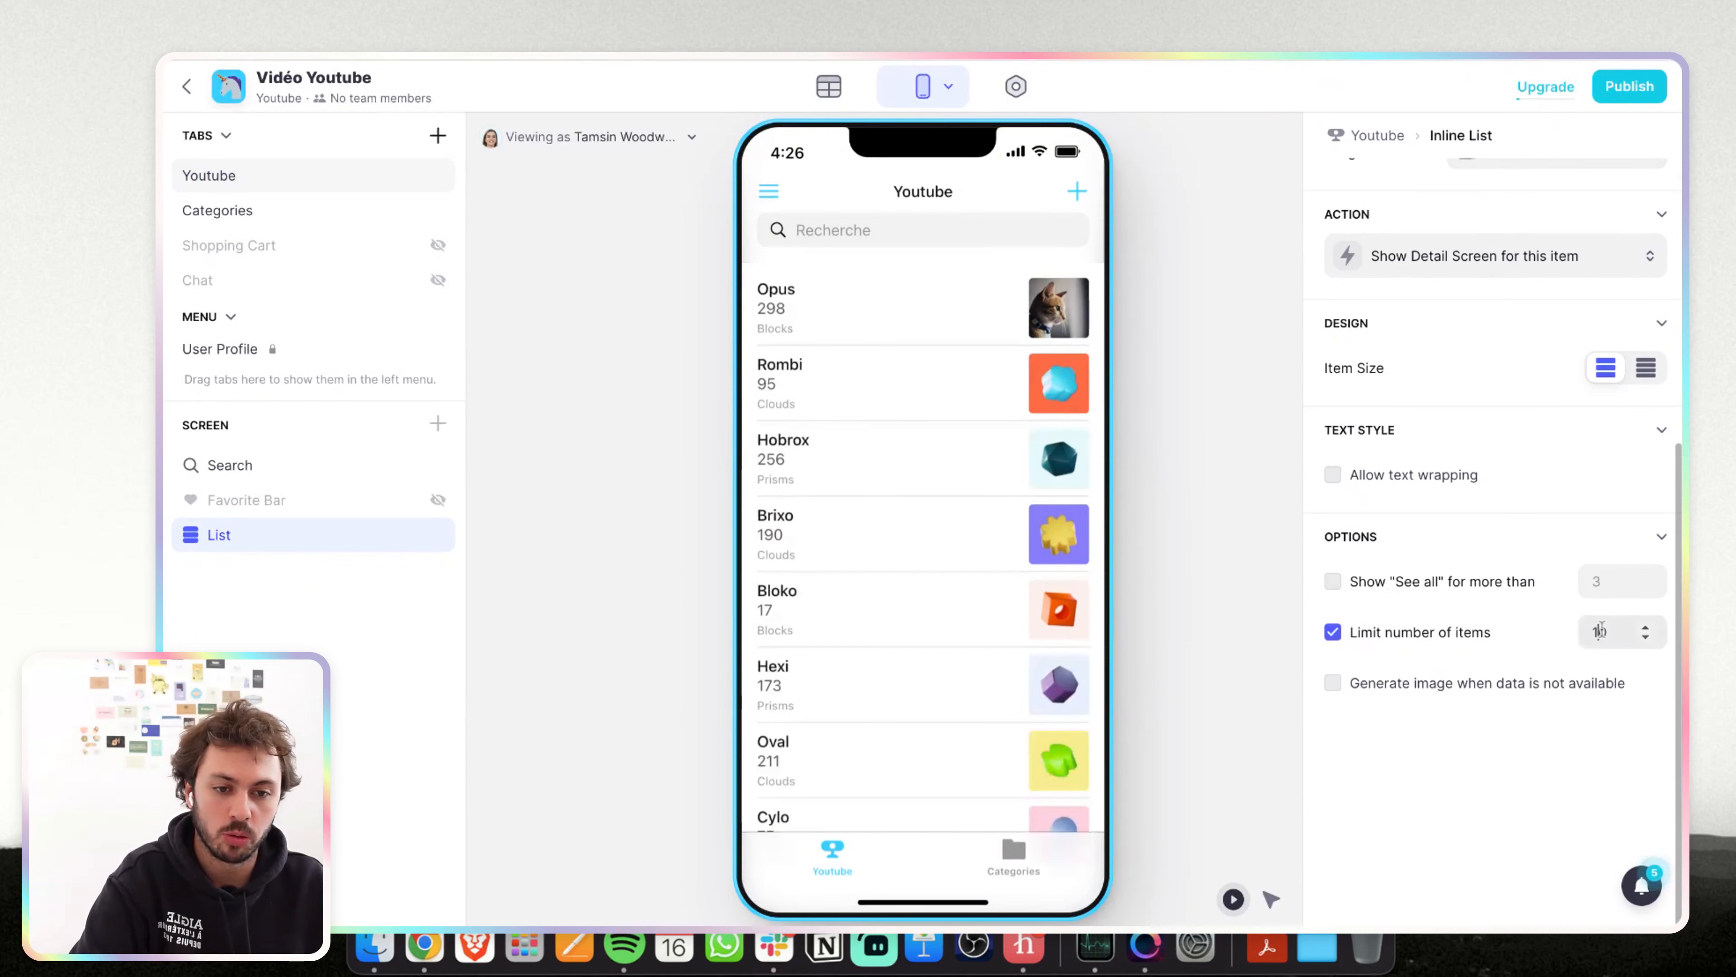
{"action": "type", "text": "2"}
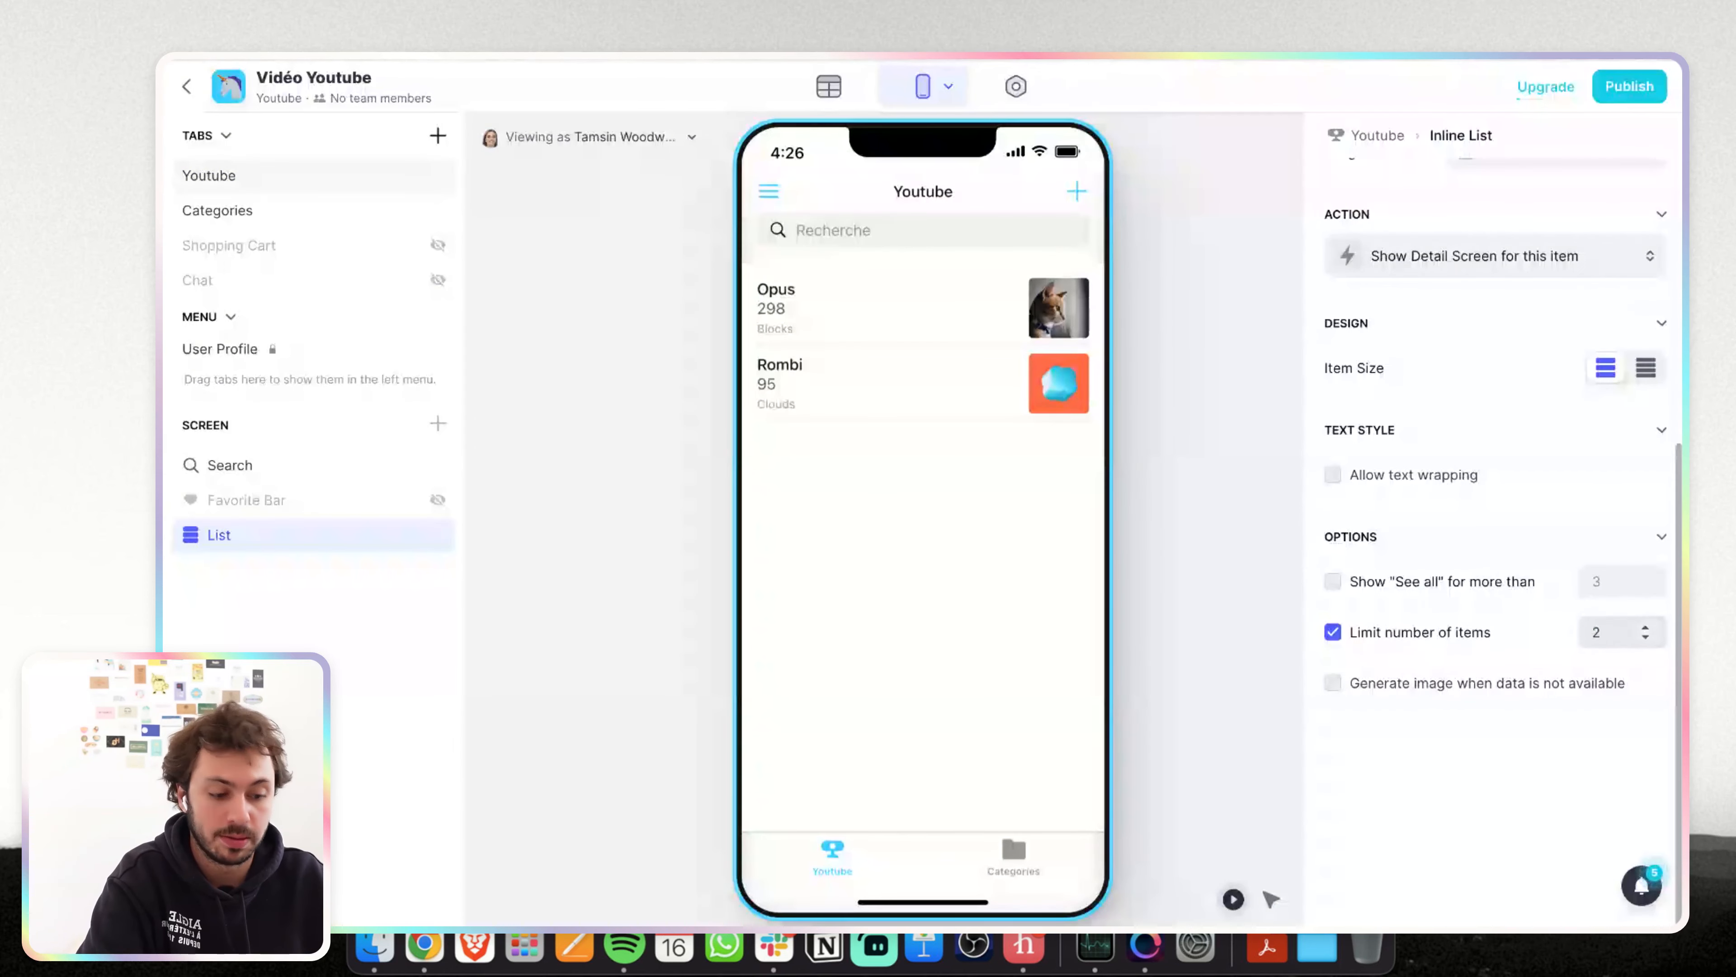
{"action": "left_click", "coordinate": [1334, 632]}
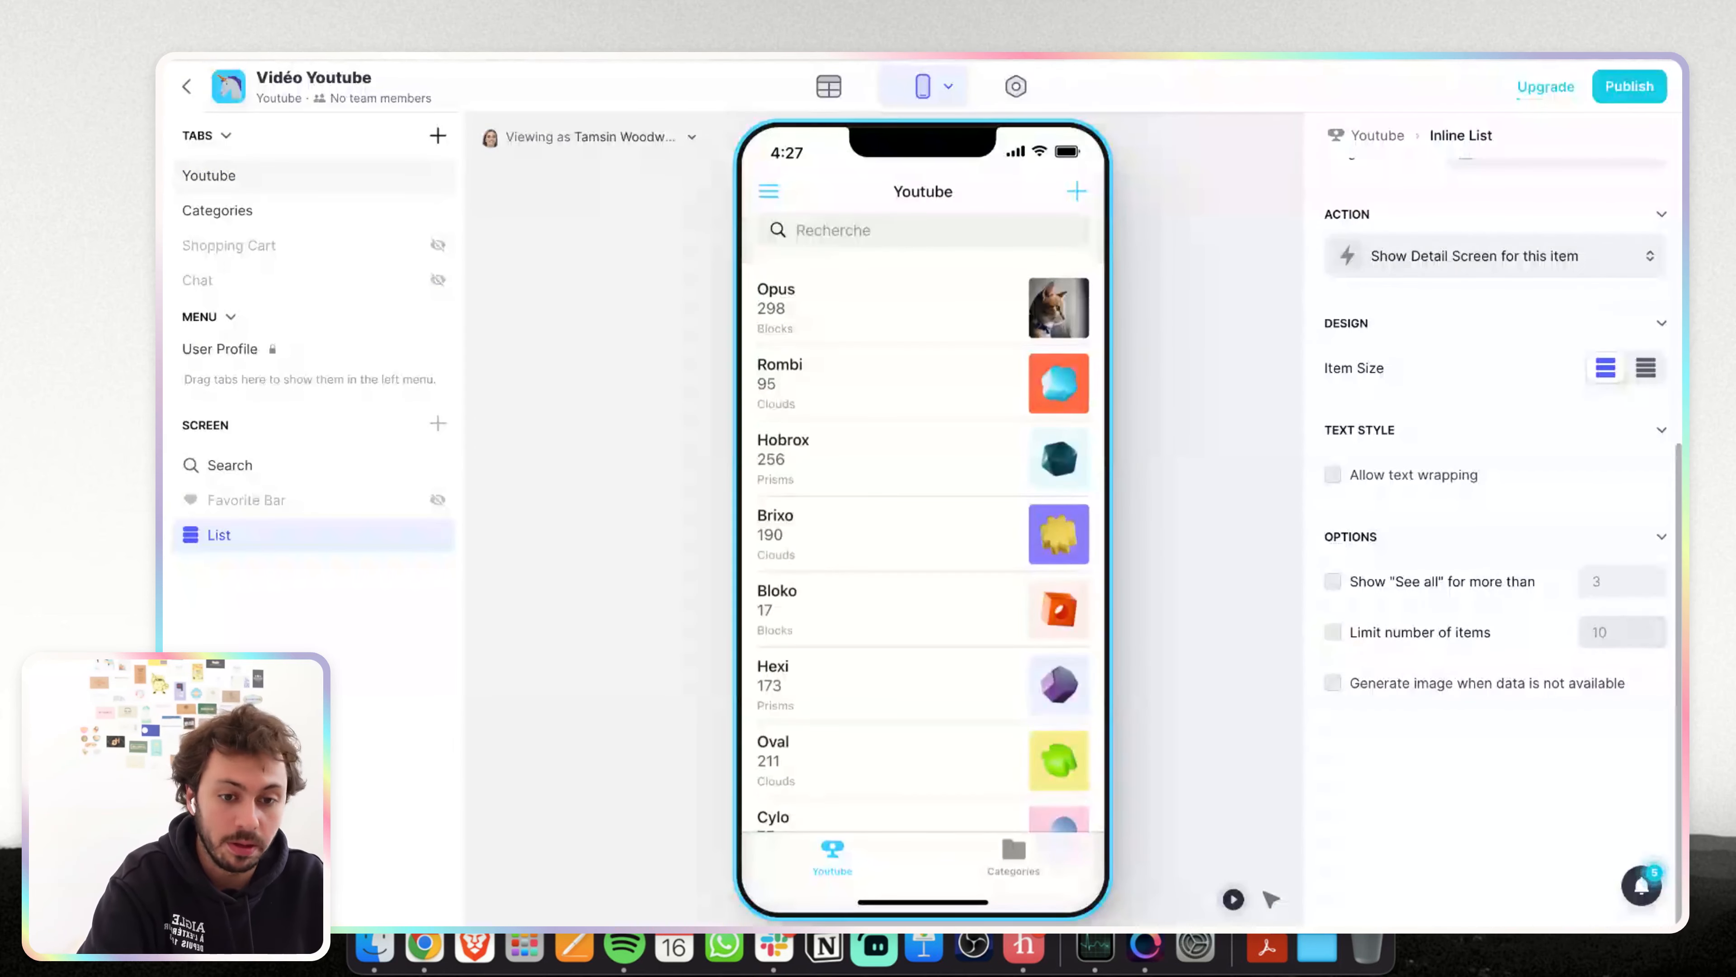
Enable image generation when data is not available, and try Name as the list's image before restoring Picture
{"action": "left_click", "coordinate": [1442, 686]}
{"action": "scroll", "coordinate": [1455, 416], "scroll_direction": "up", "scroll_amount": 5}
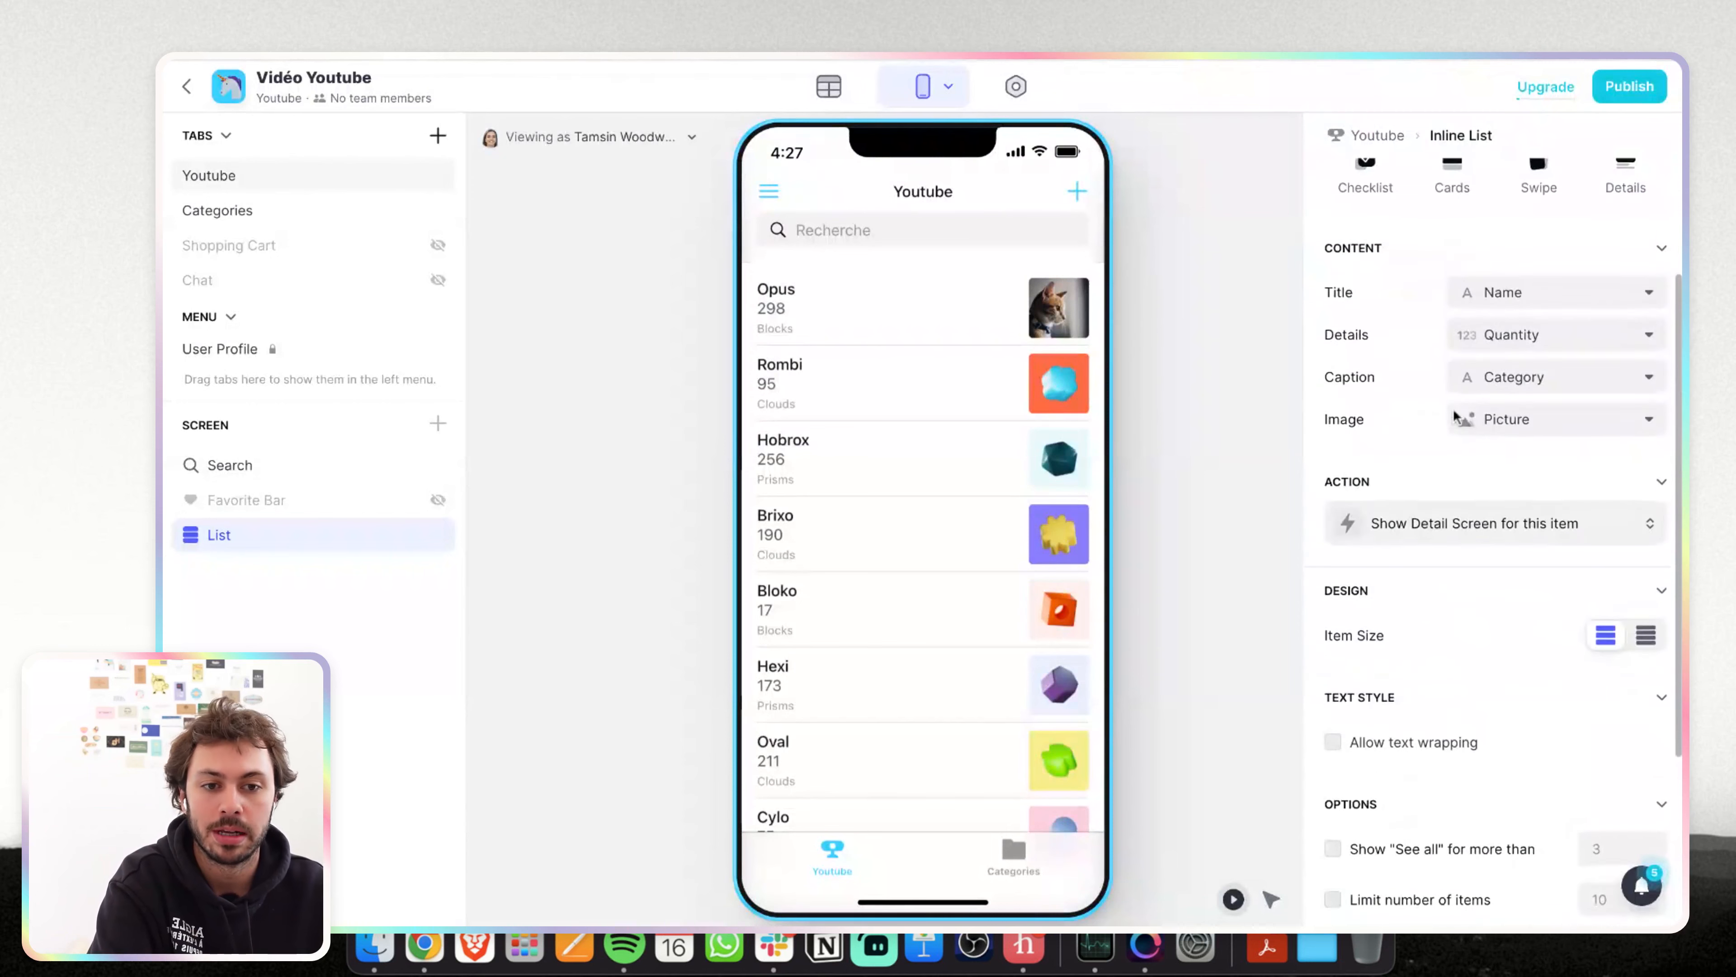
{"action": "left_click", "coordinate": [1493, 419]}
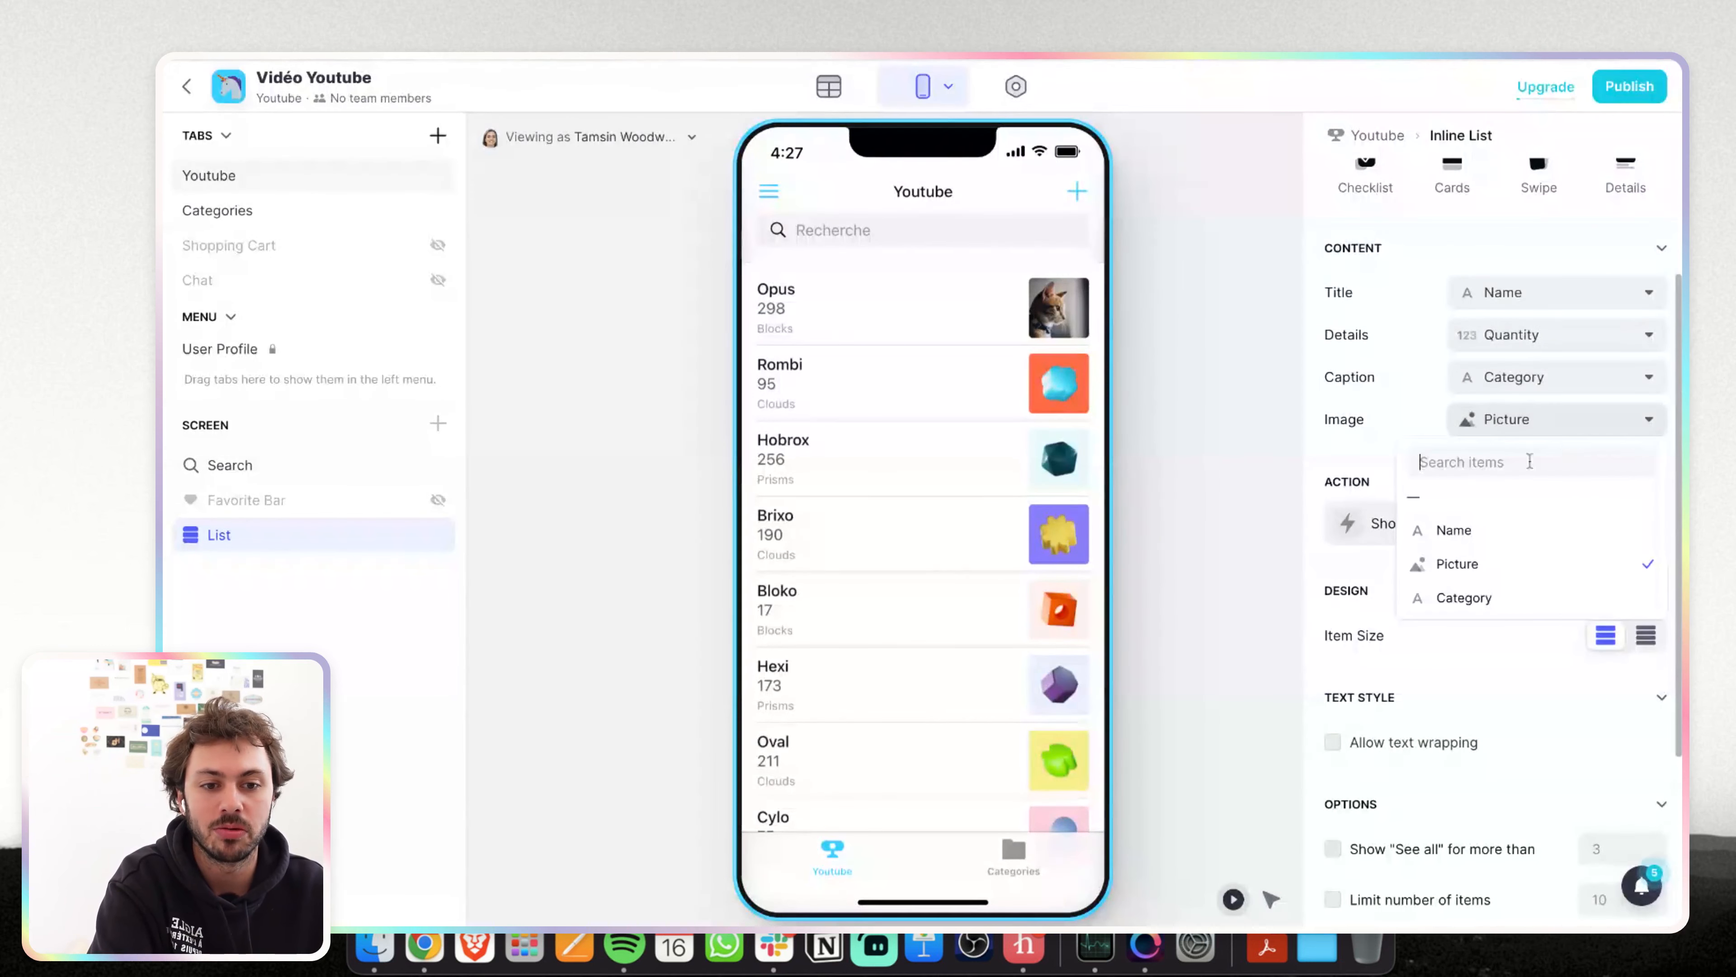
{"action": "left_click", "coordinate": [1491, 531]}
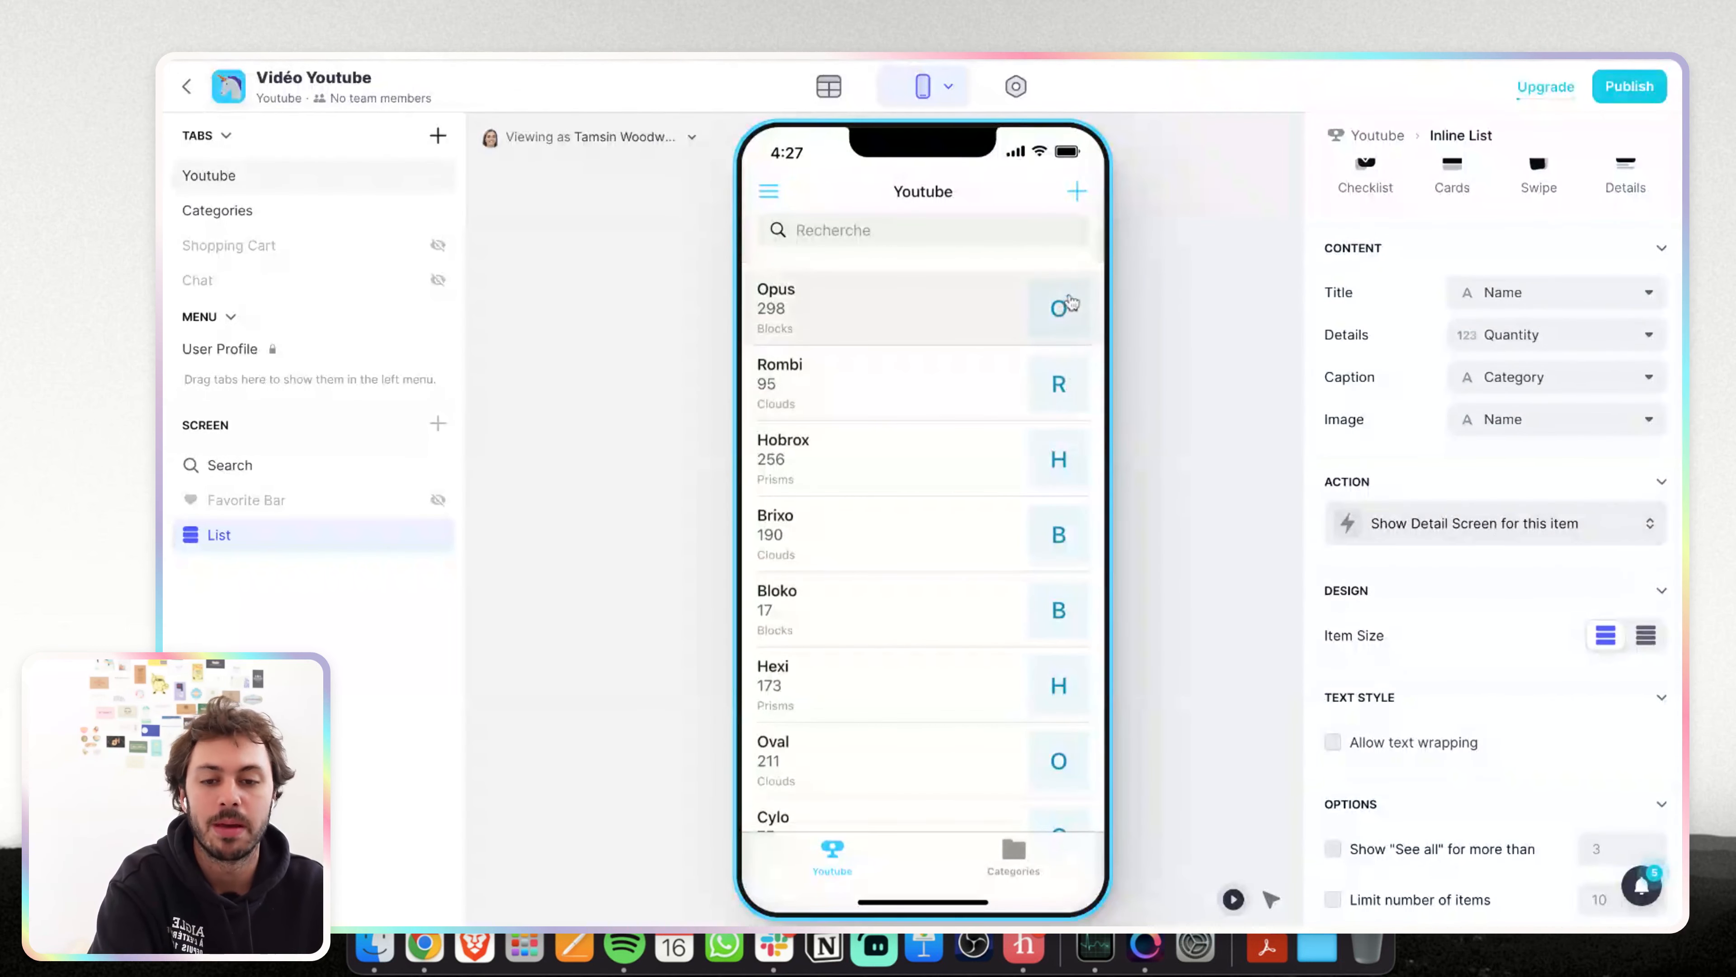
{"action": "left_click", "coordinate": [1485, 417]}
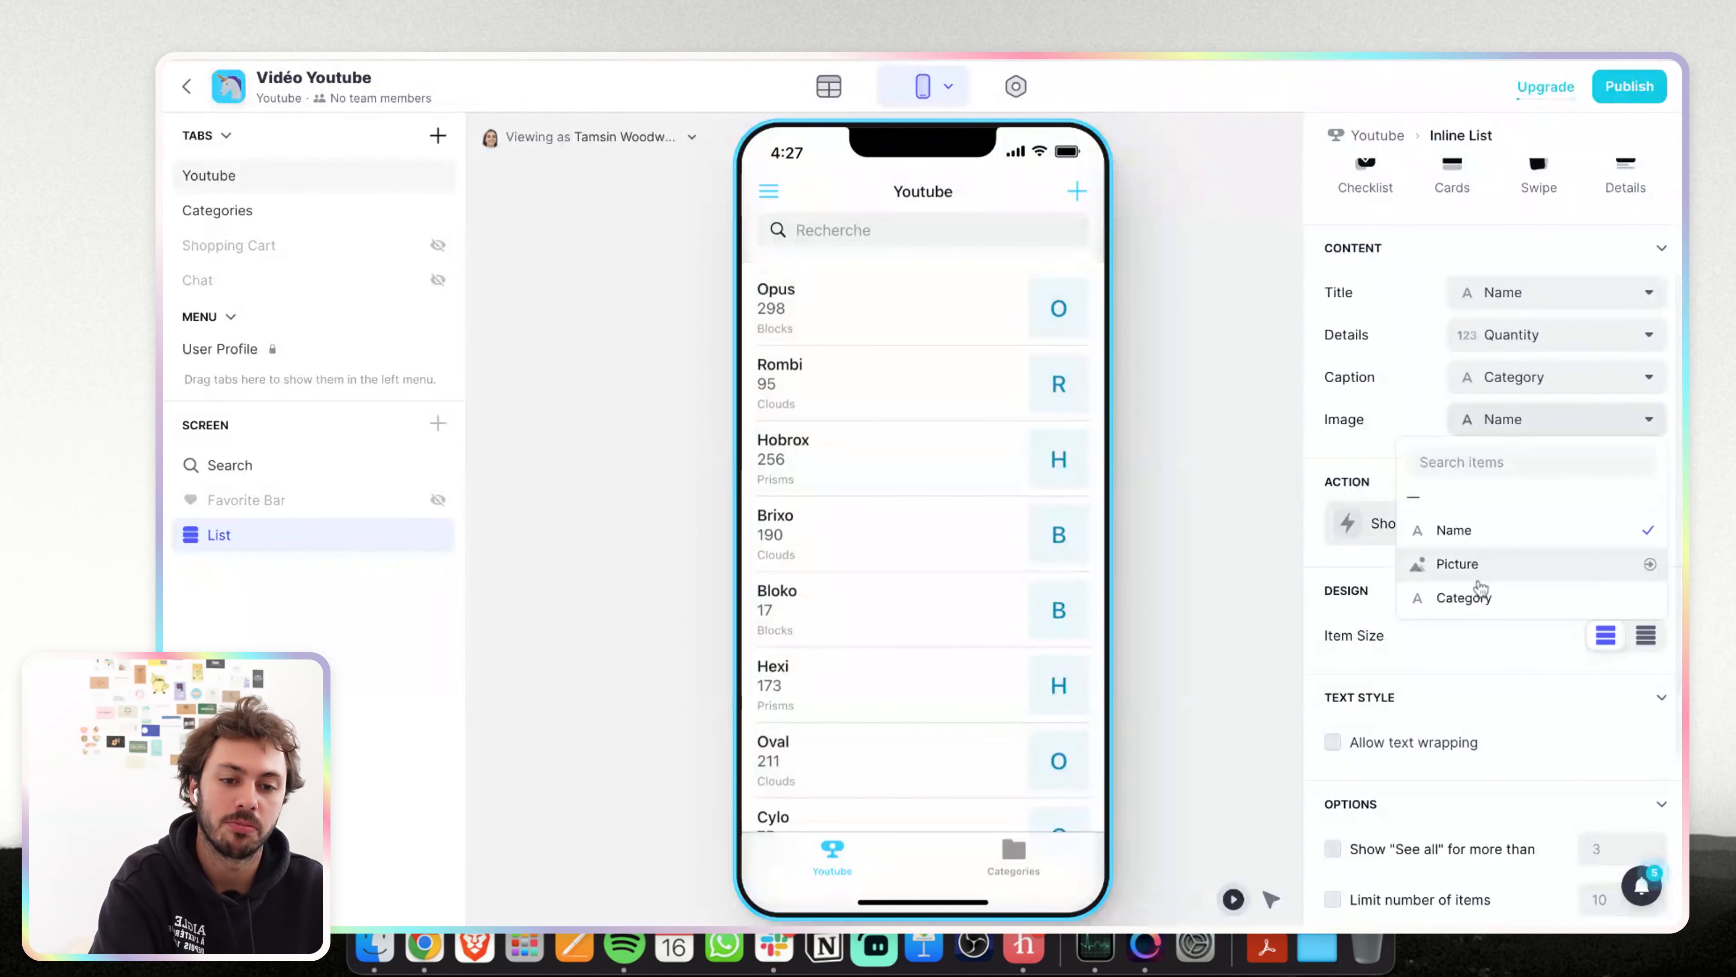
{"action": "left_click", "coordinate": [1477, 565]}
{"action": "scroll", "coordinate": [1078, 628], "scroll_direction": "down", "scroll_amount": 1}
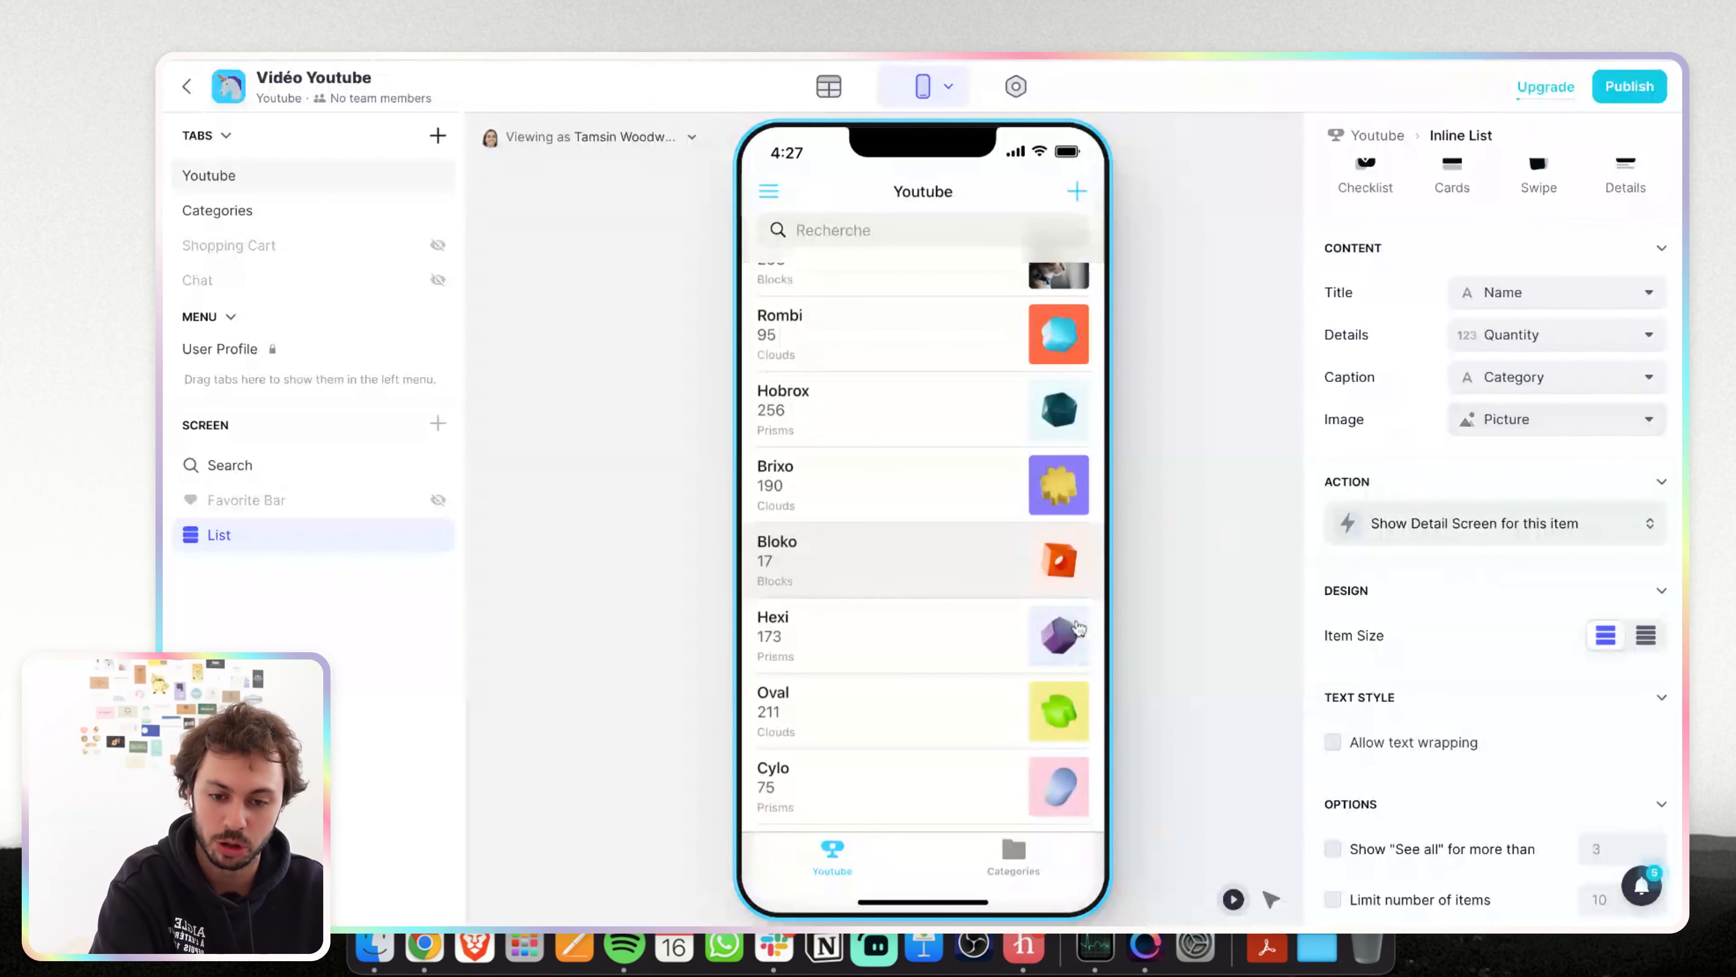
{"action": "scroll", "coordinate": [1510, 743], "scroll_direction": "down", "scroll_amount": 5}
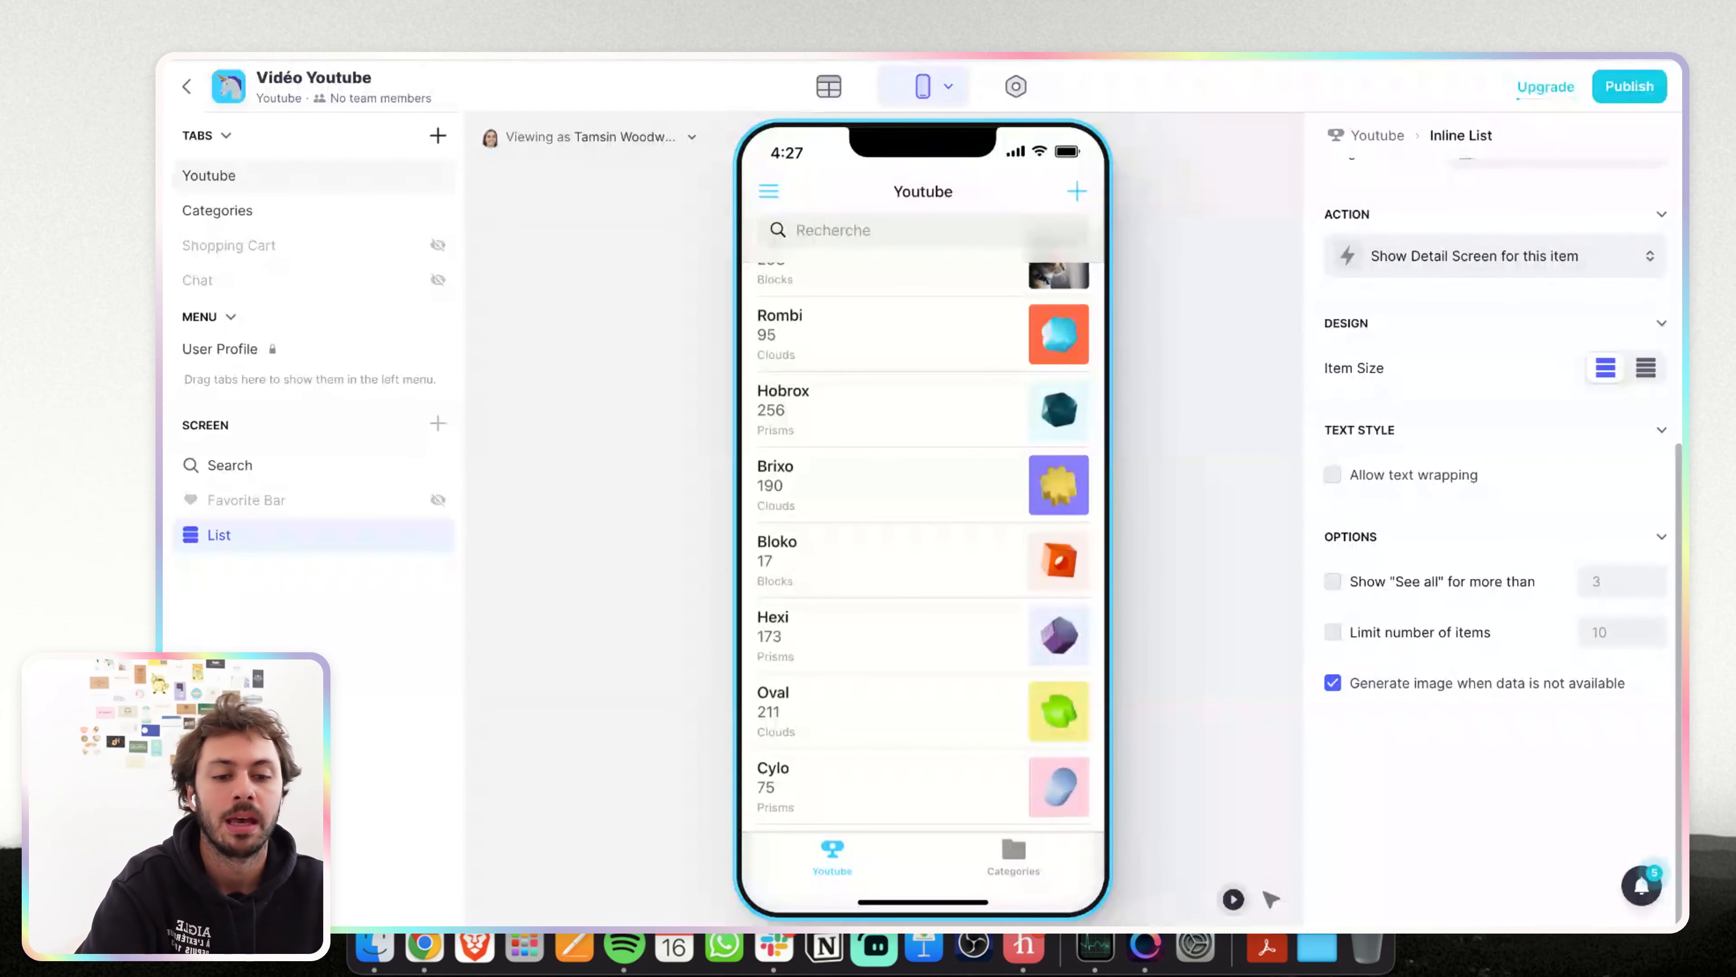
Open the list's filter, sort and search options, test the preview's search bar with "brix", and clear the search
{"action": "scroll", "coordinate": [1497, 547], "scroll_direction": "up", "scroll_amount": 5}
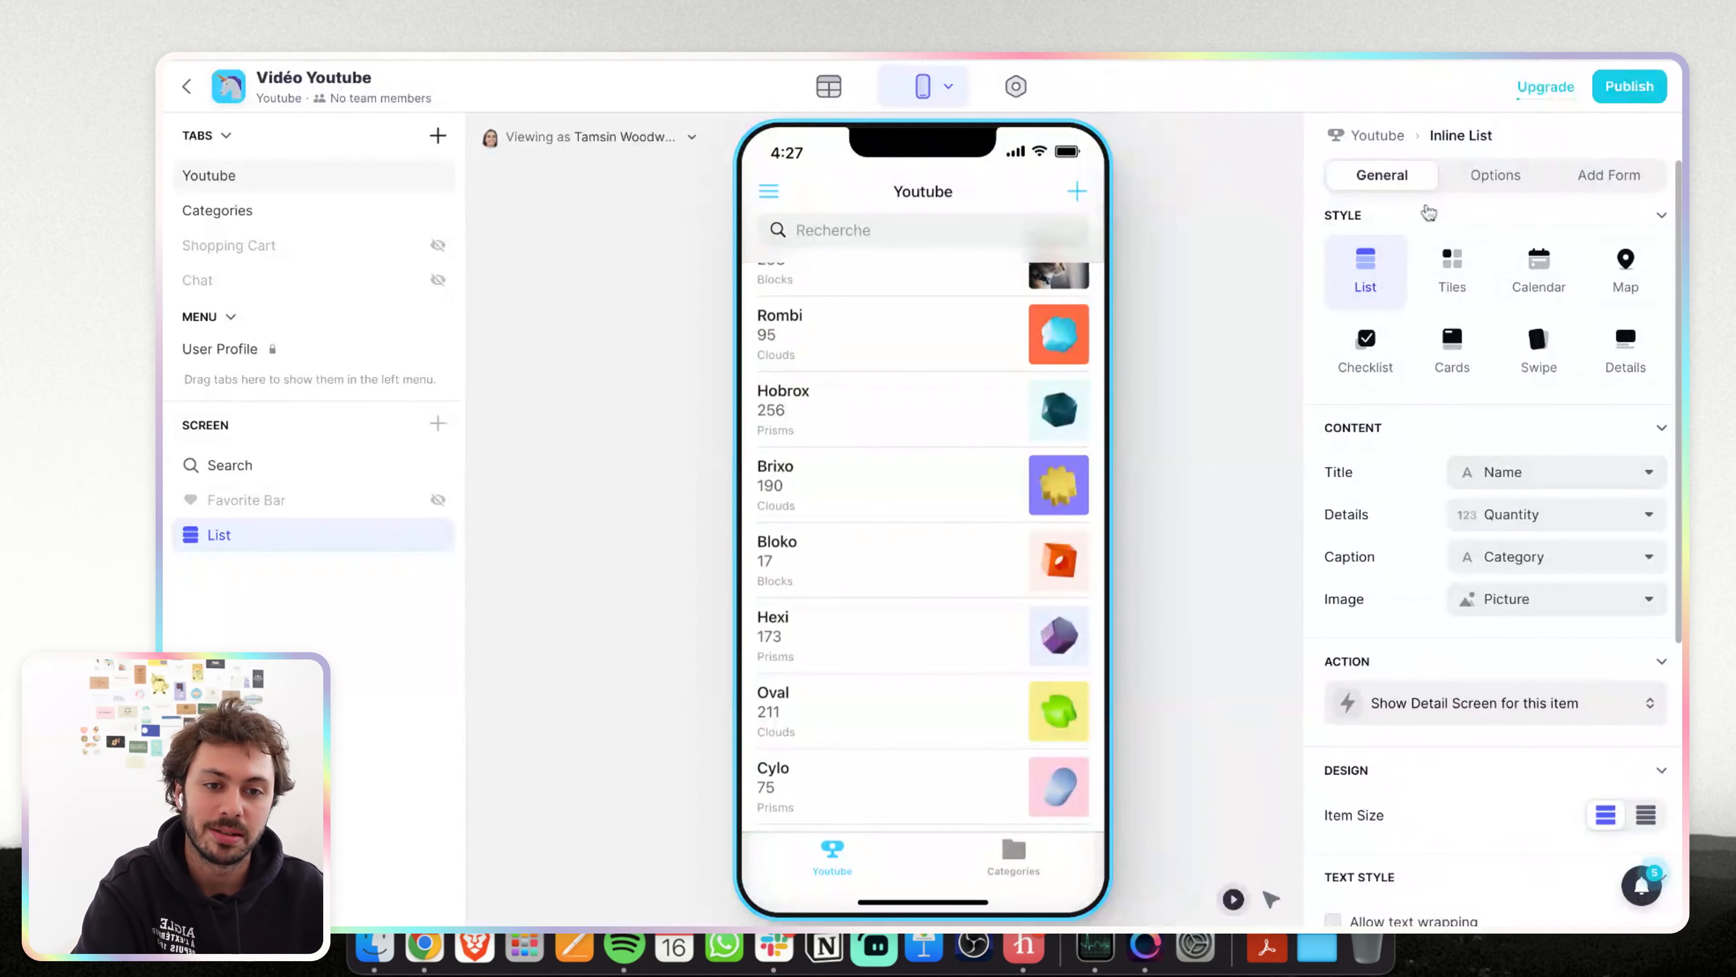
{"action": "left_click", "coordinate": [1495, 179]}
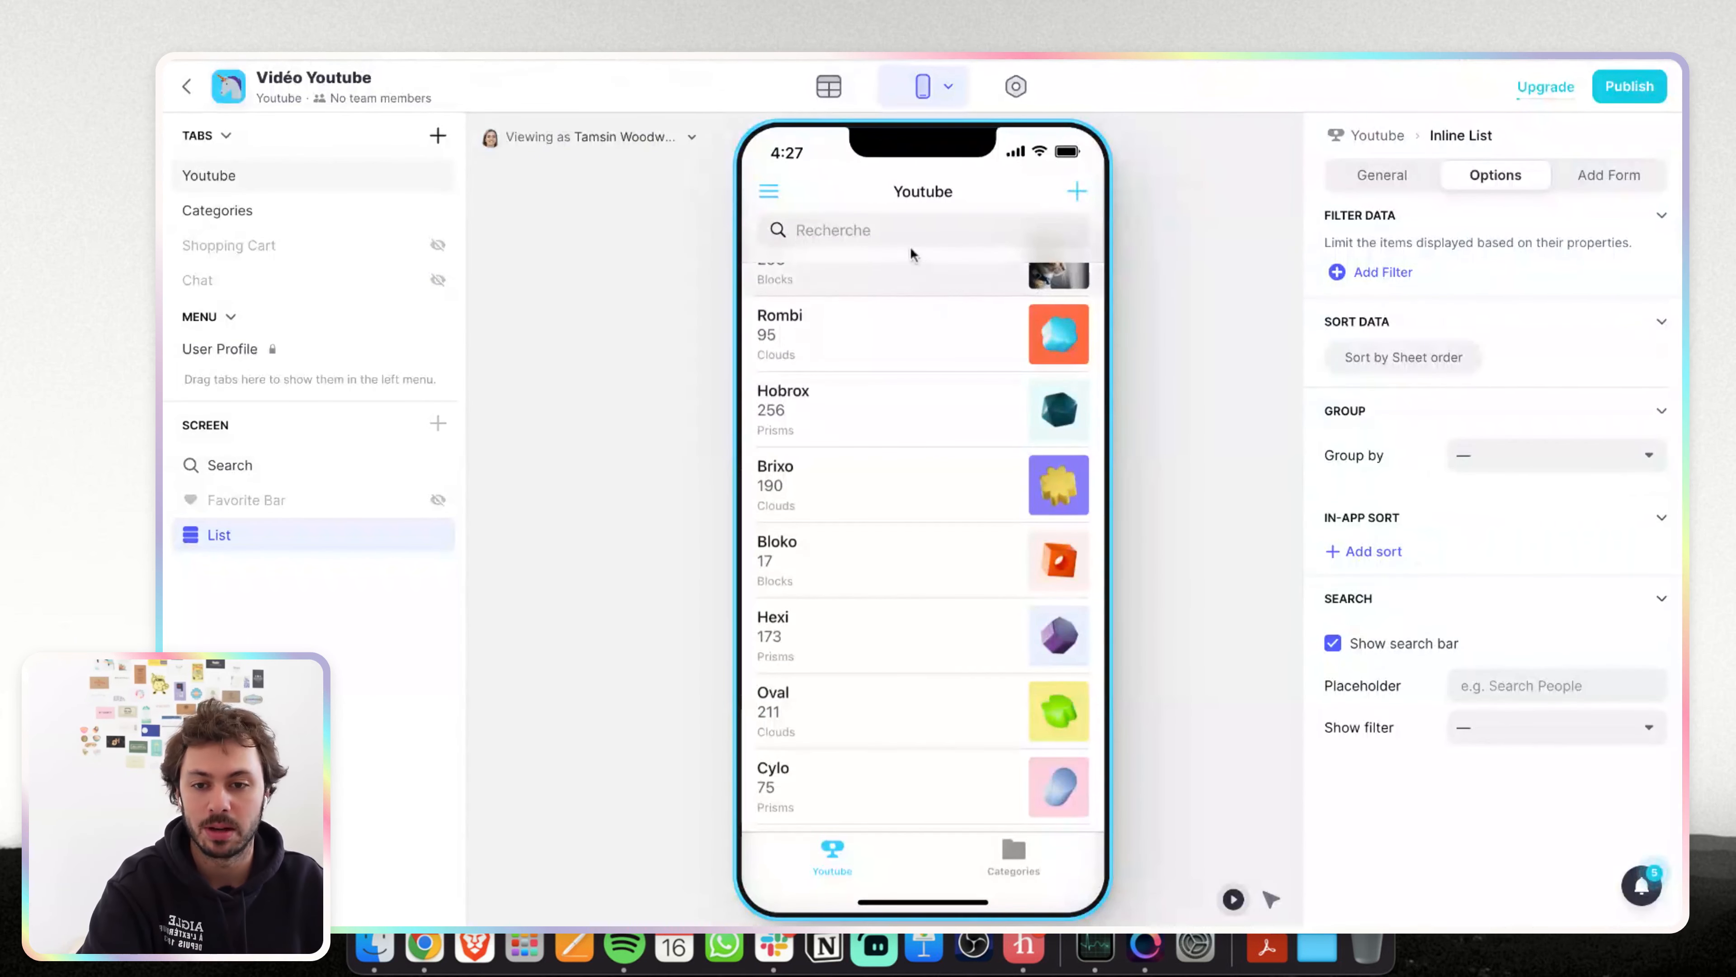
{"action": "left_click", "coordinate": [909, 231]}
{"action": "type", "text": "brix"}
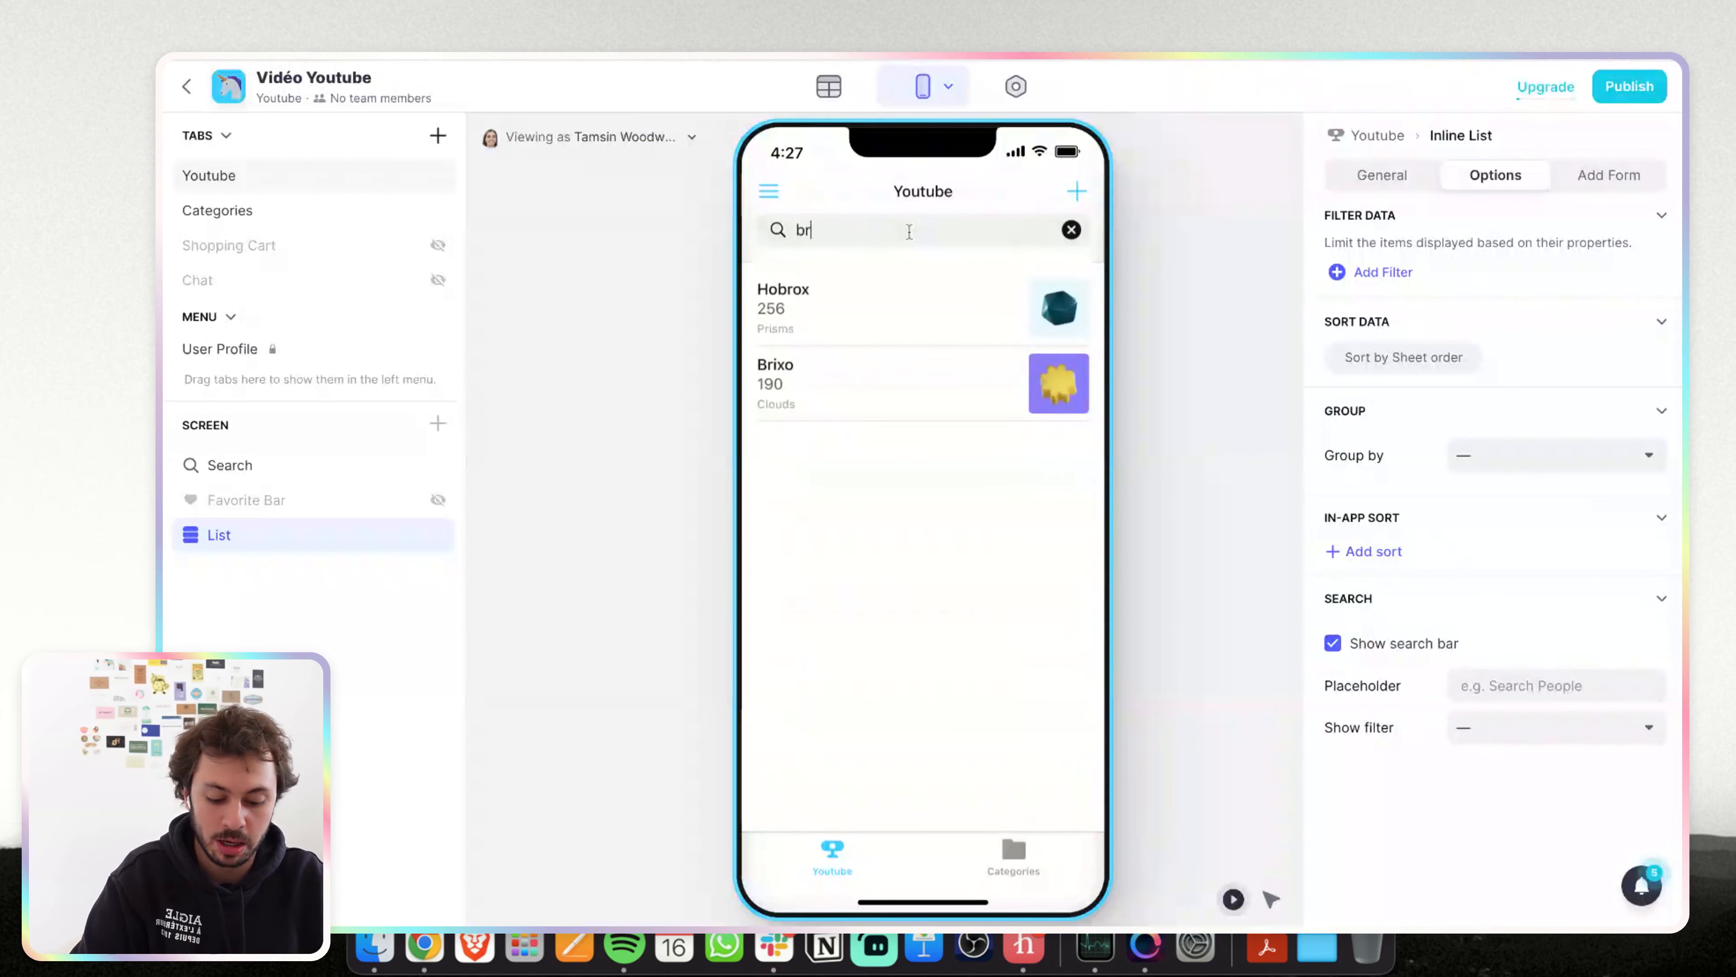
{"action": "key", "text": "BackSpace"}
{"action": "key", "text": "BackSpace"}
{"action": "key", "text": "BackSpace"}
{"action": "key", "text": "BackSpace"}
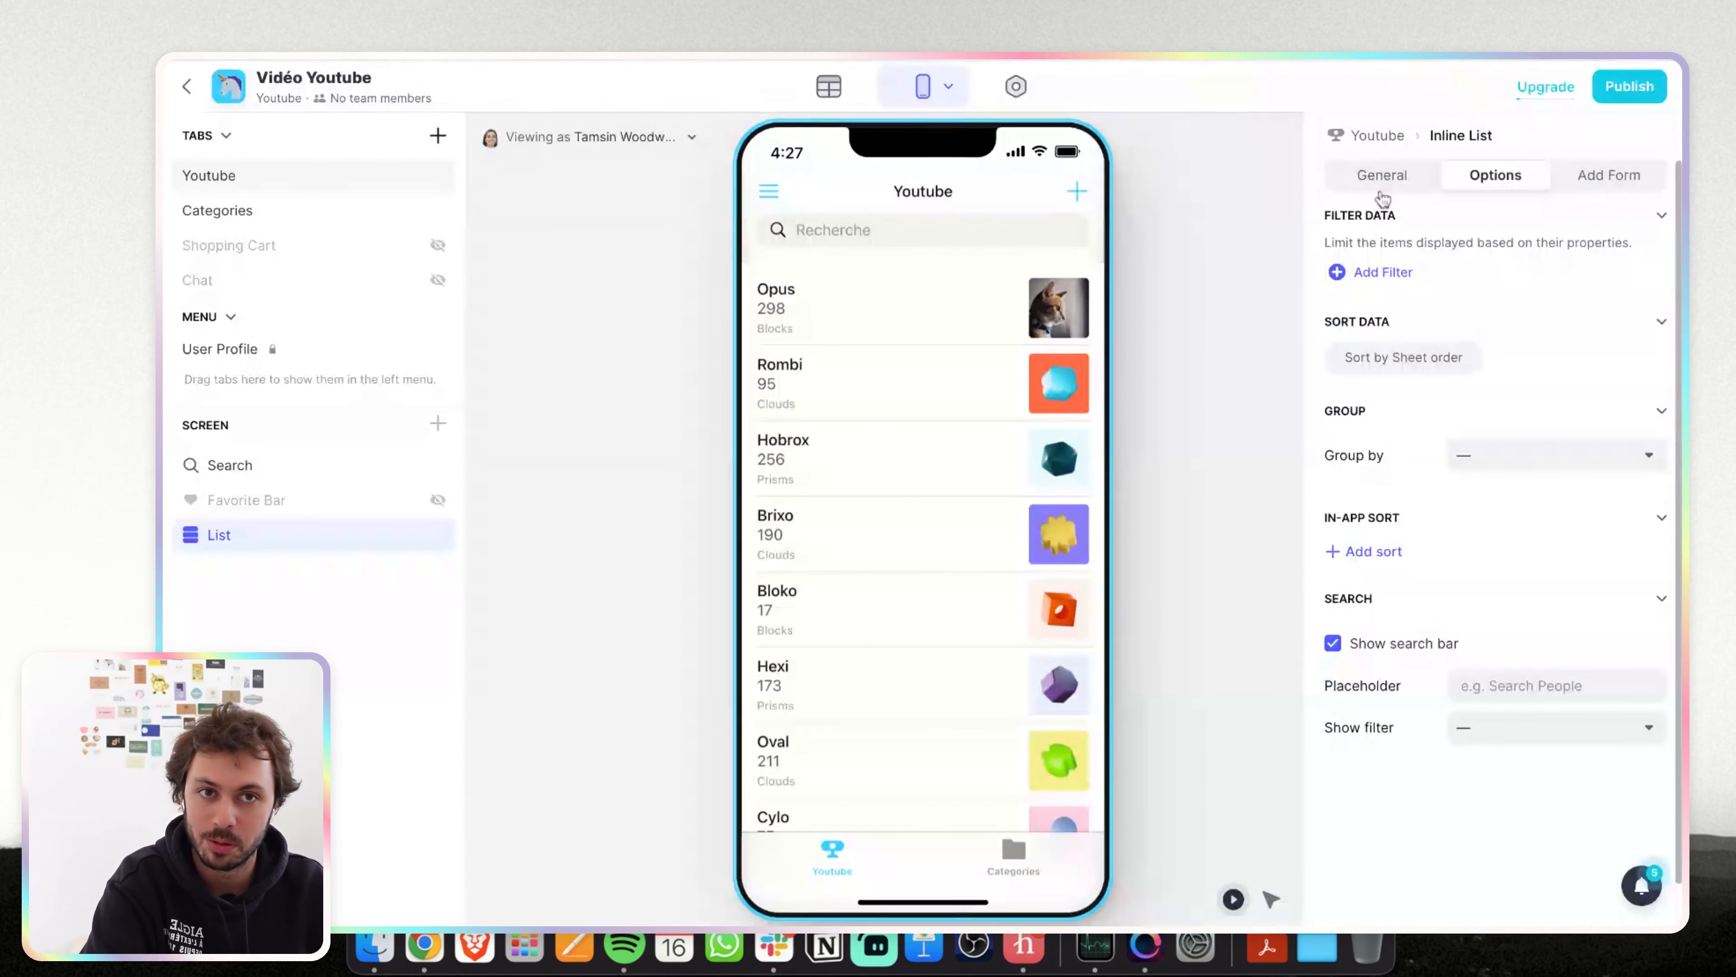
View the list's add form in the app preview, cancel it, and return to the list's add form settings
{"action": "left_click", "coordinate": [1633, 179]}
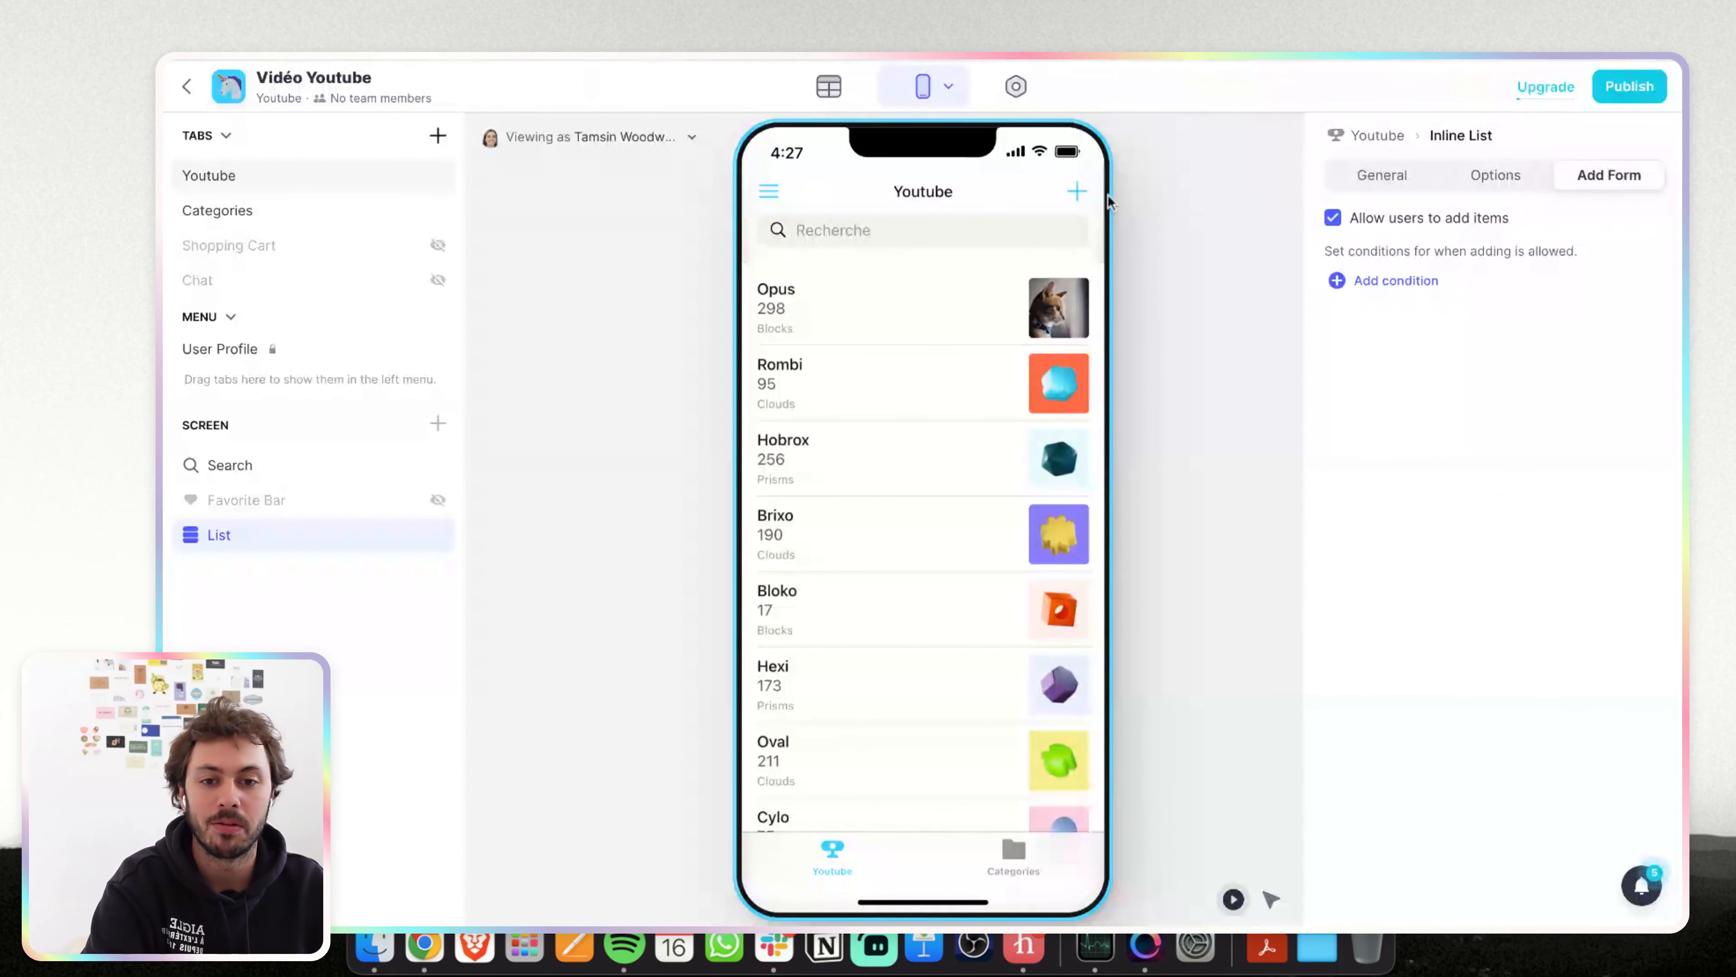
{"action": "left_click", "coordinate": [1077, 191]}
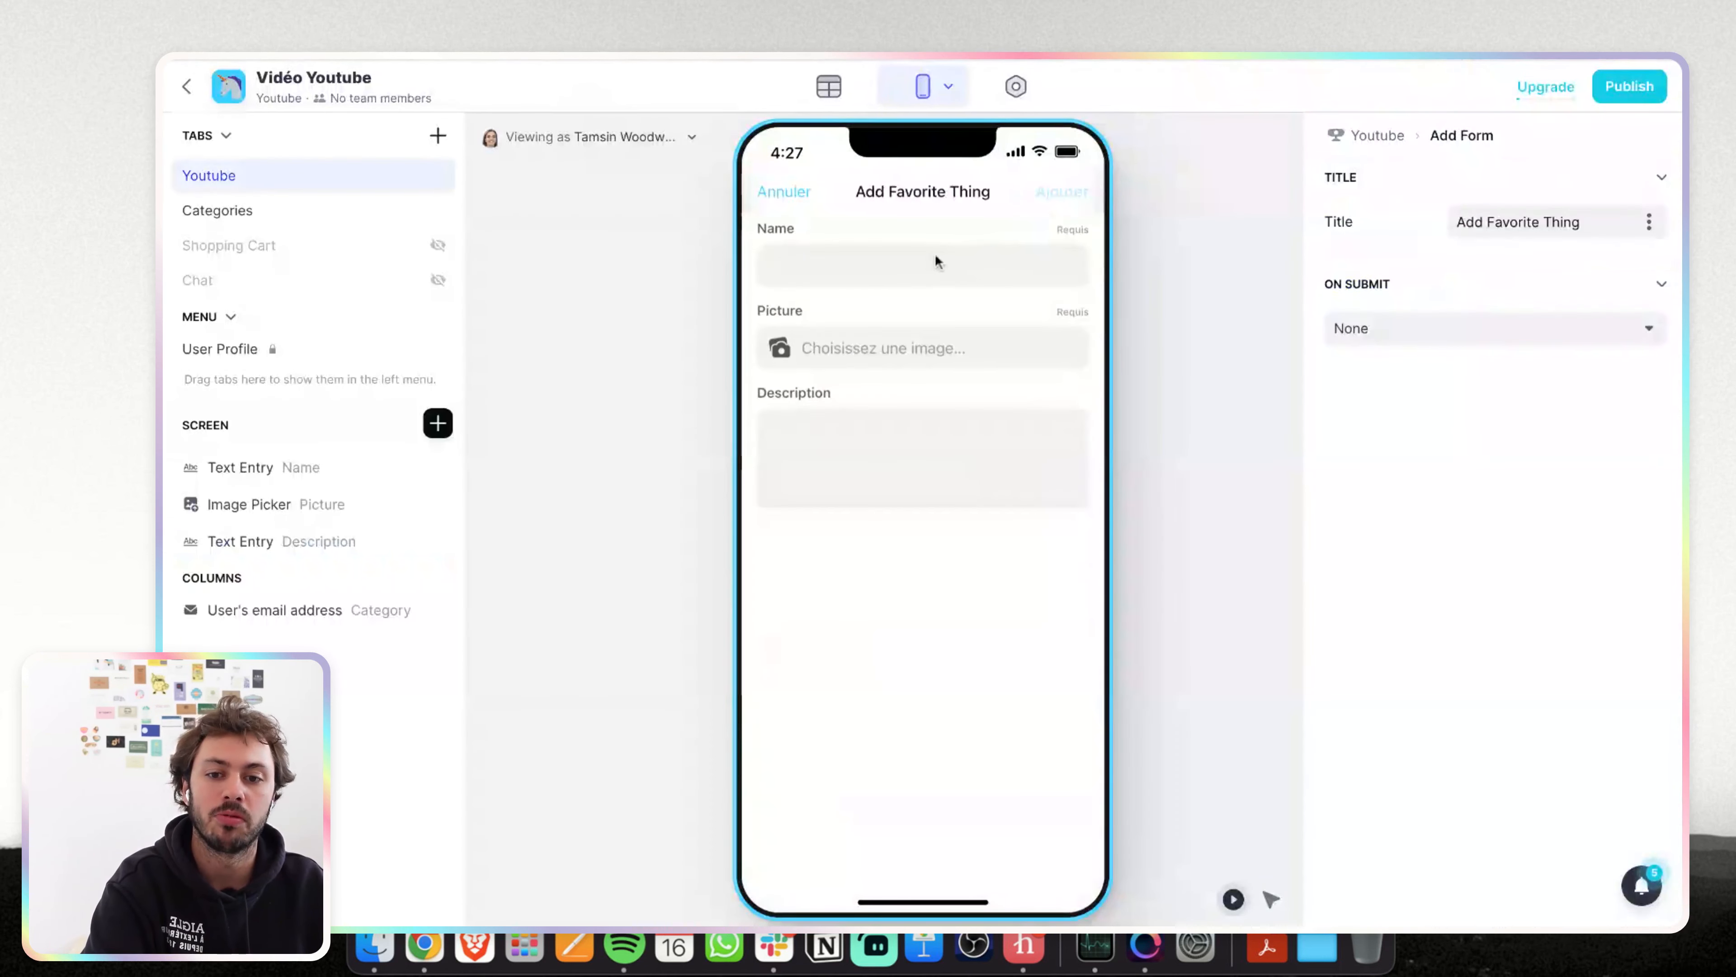
{"action": "left_click", "coordinate": [796, 193]}
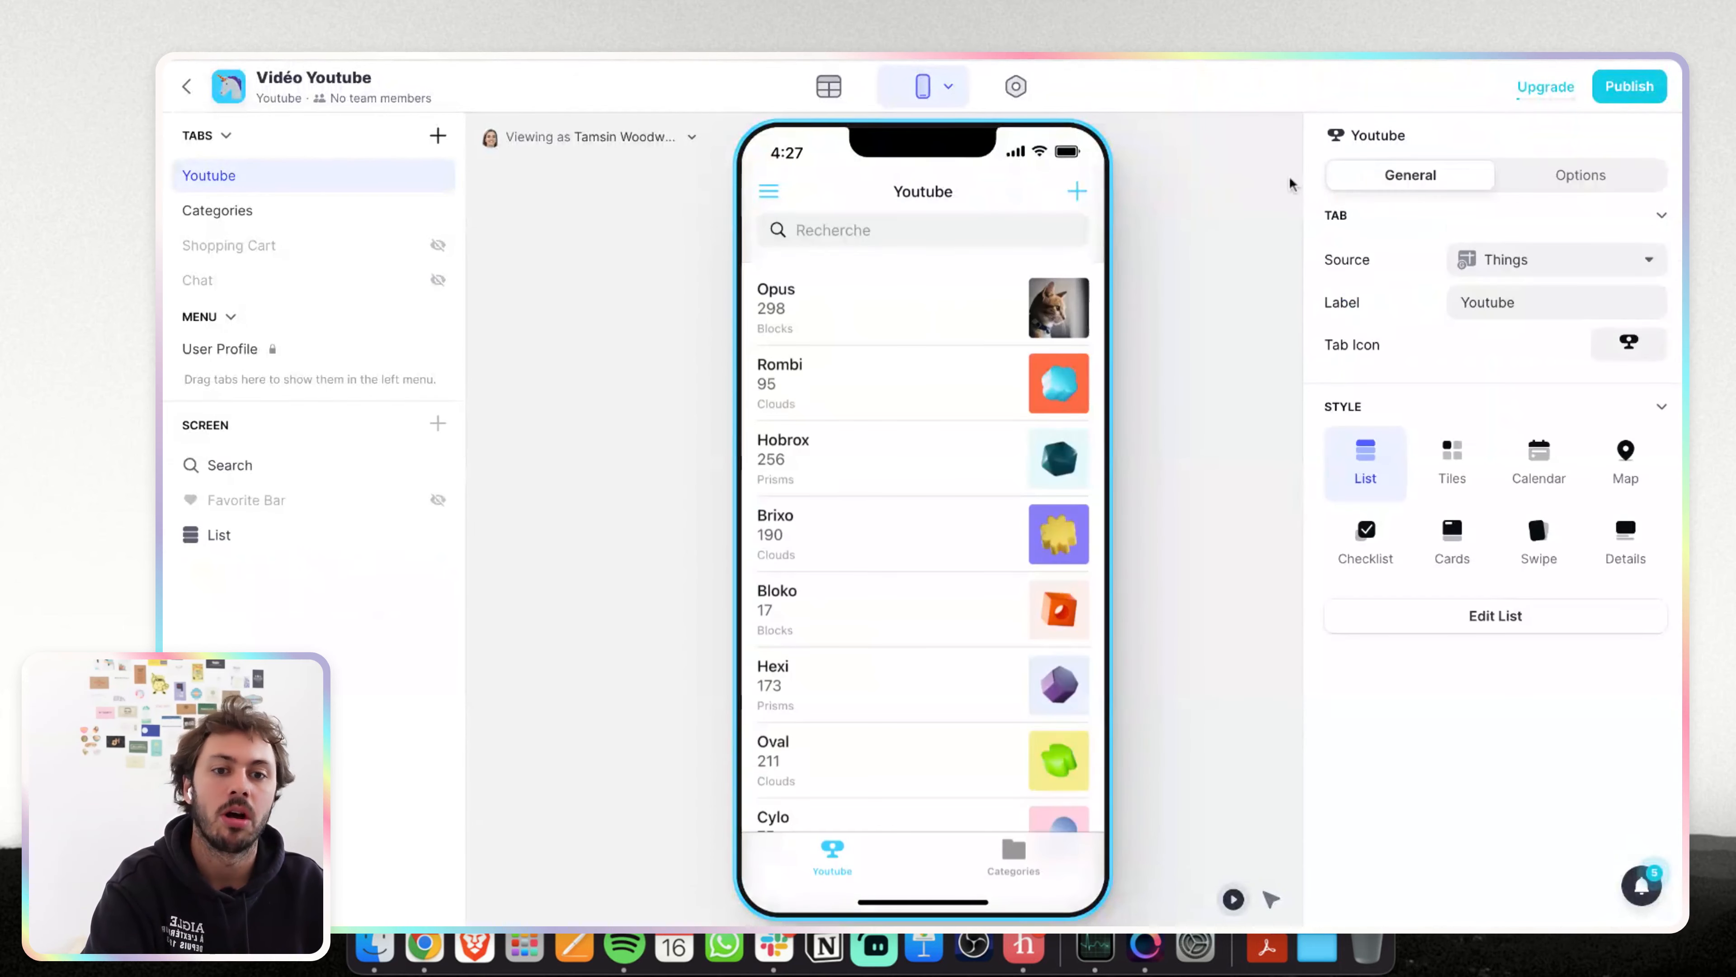
{"action": "left_click", "coordinate": [1413, 626]}
{"action": "left_click", "coordinate": [1612, 181]}
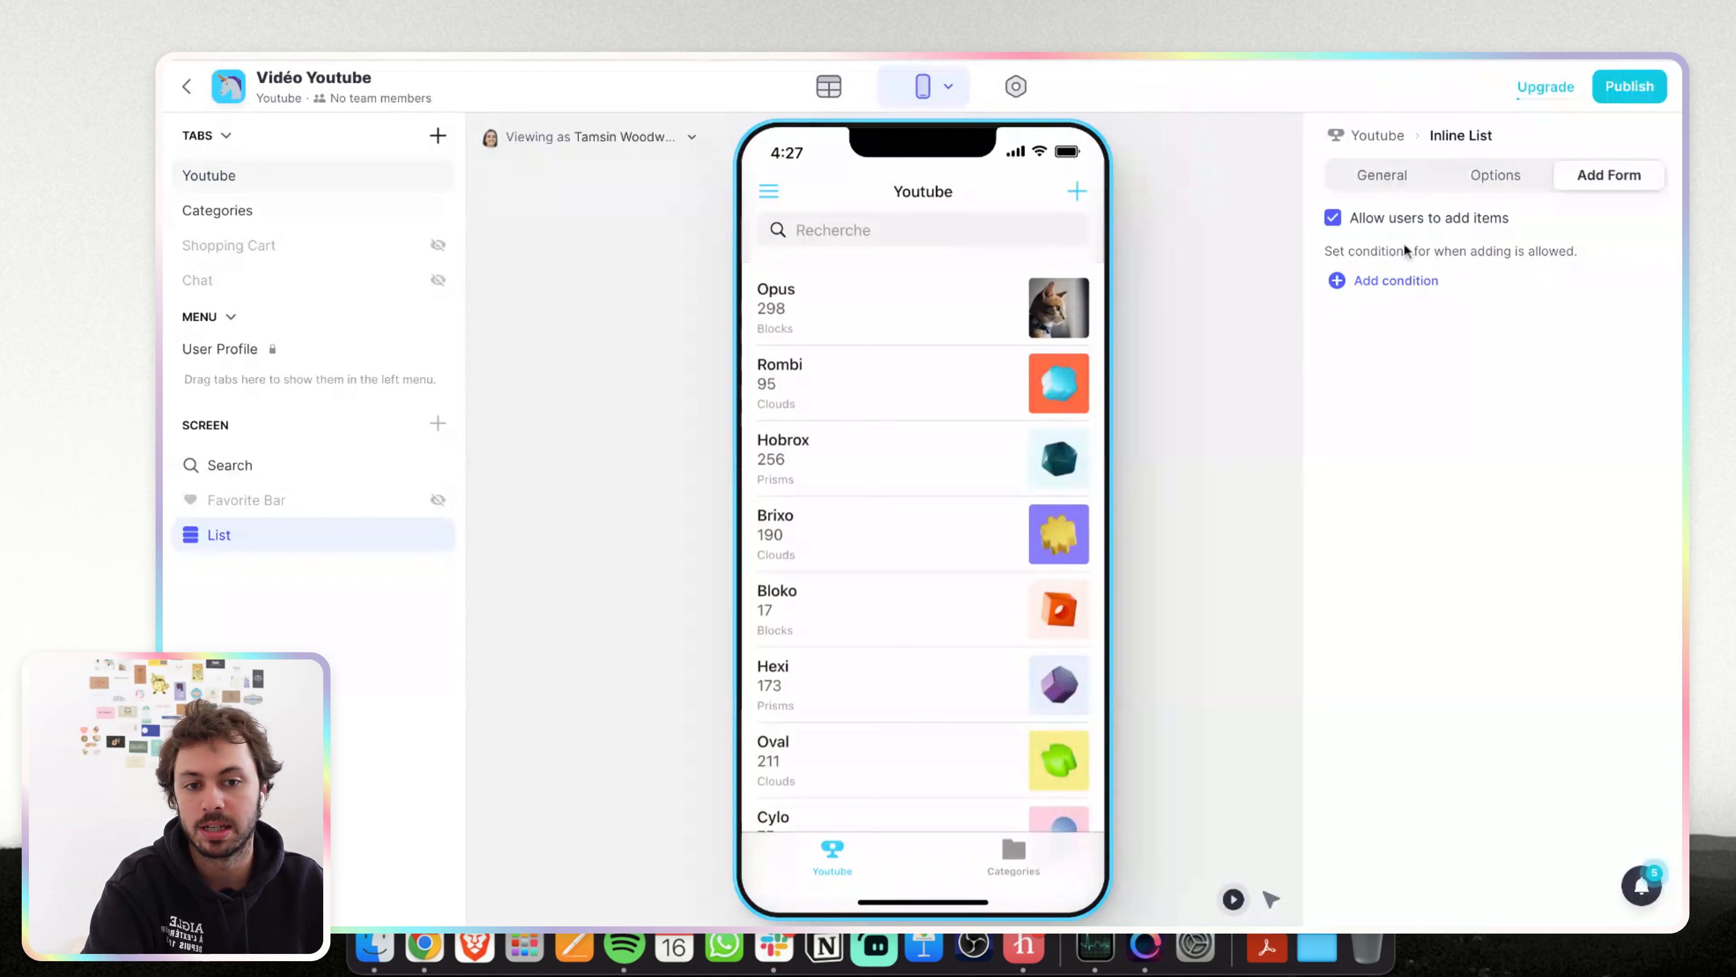
Disable "Allow users to add items" for the list, and return to its general settings
{"action": "left_click", "coordinate": [1355, 220]}
{"action": "left_click", "coordinate": [1336, 230]}
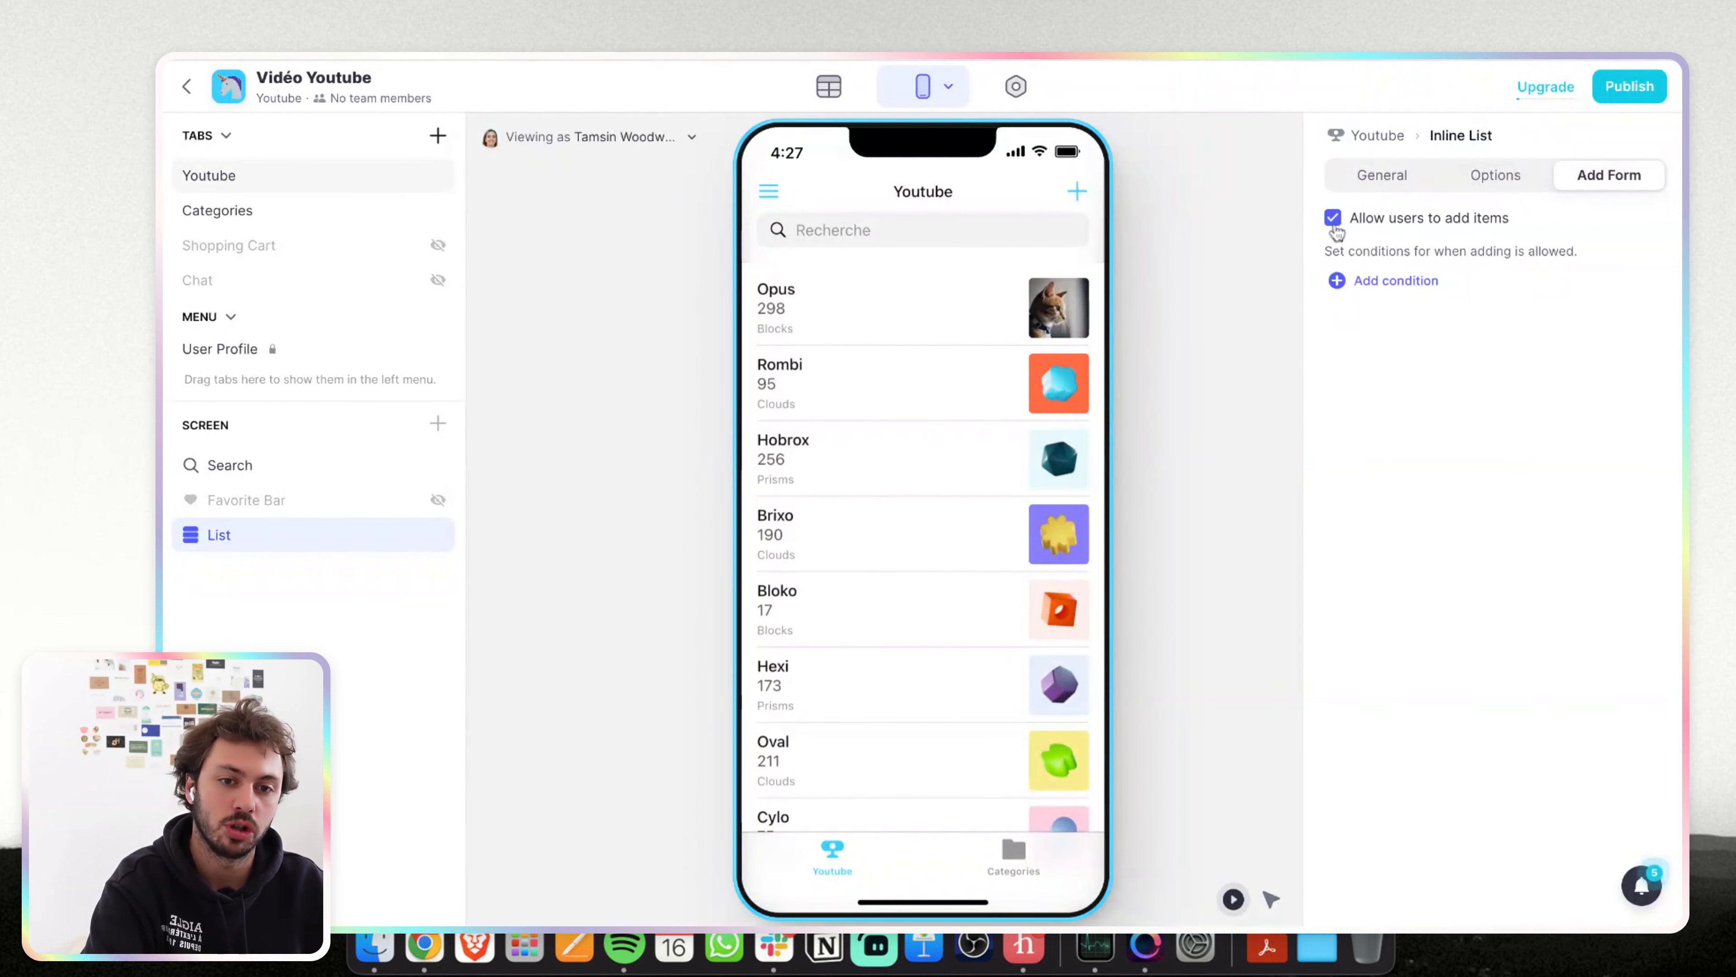
{"action": "left_click", "coordinate": [1333, 220]}
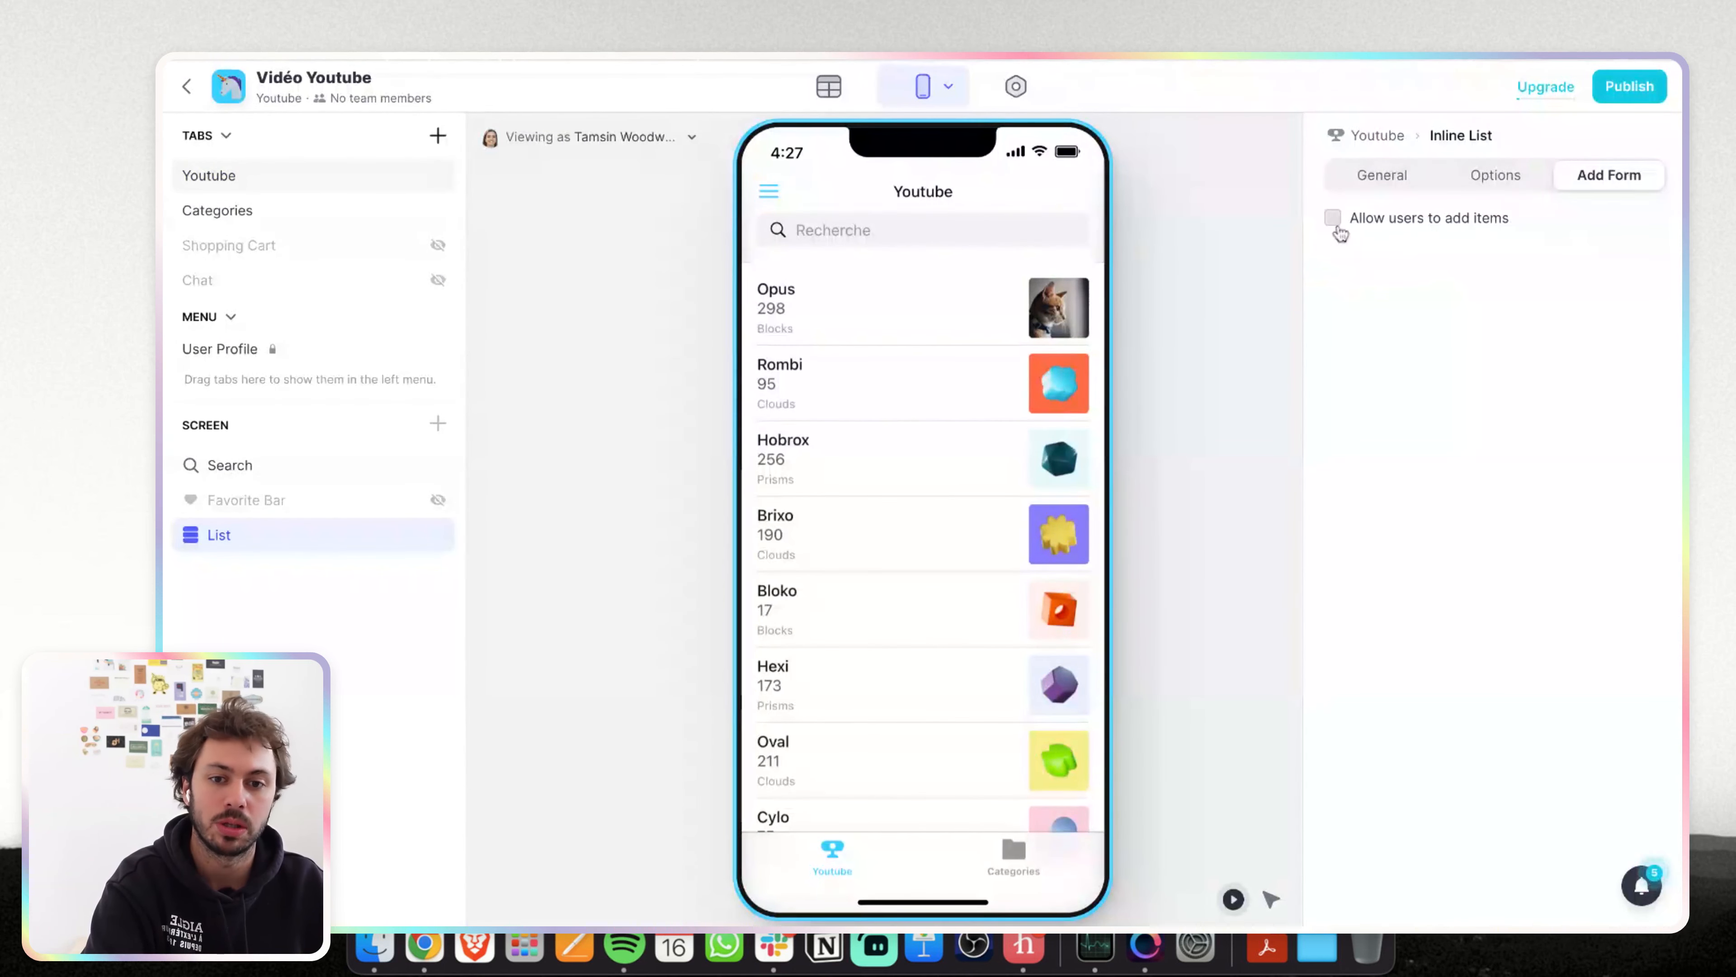
{"action": "left_click", "coordinate": [1333, 223]}
{"action": "left_click", "coordinate": [1333, 220]}
{"action": "left_click", "coordinate": [1357, 179]}
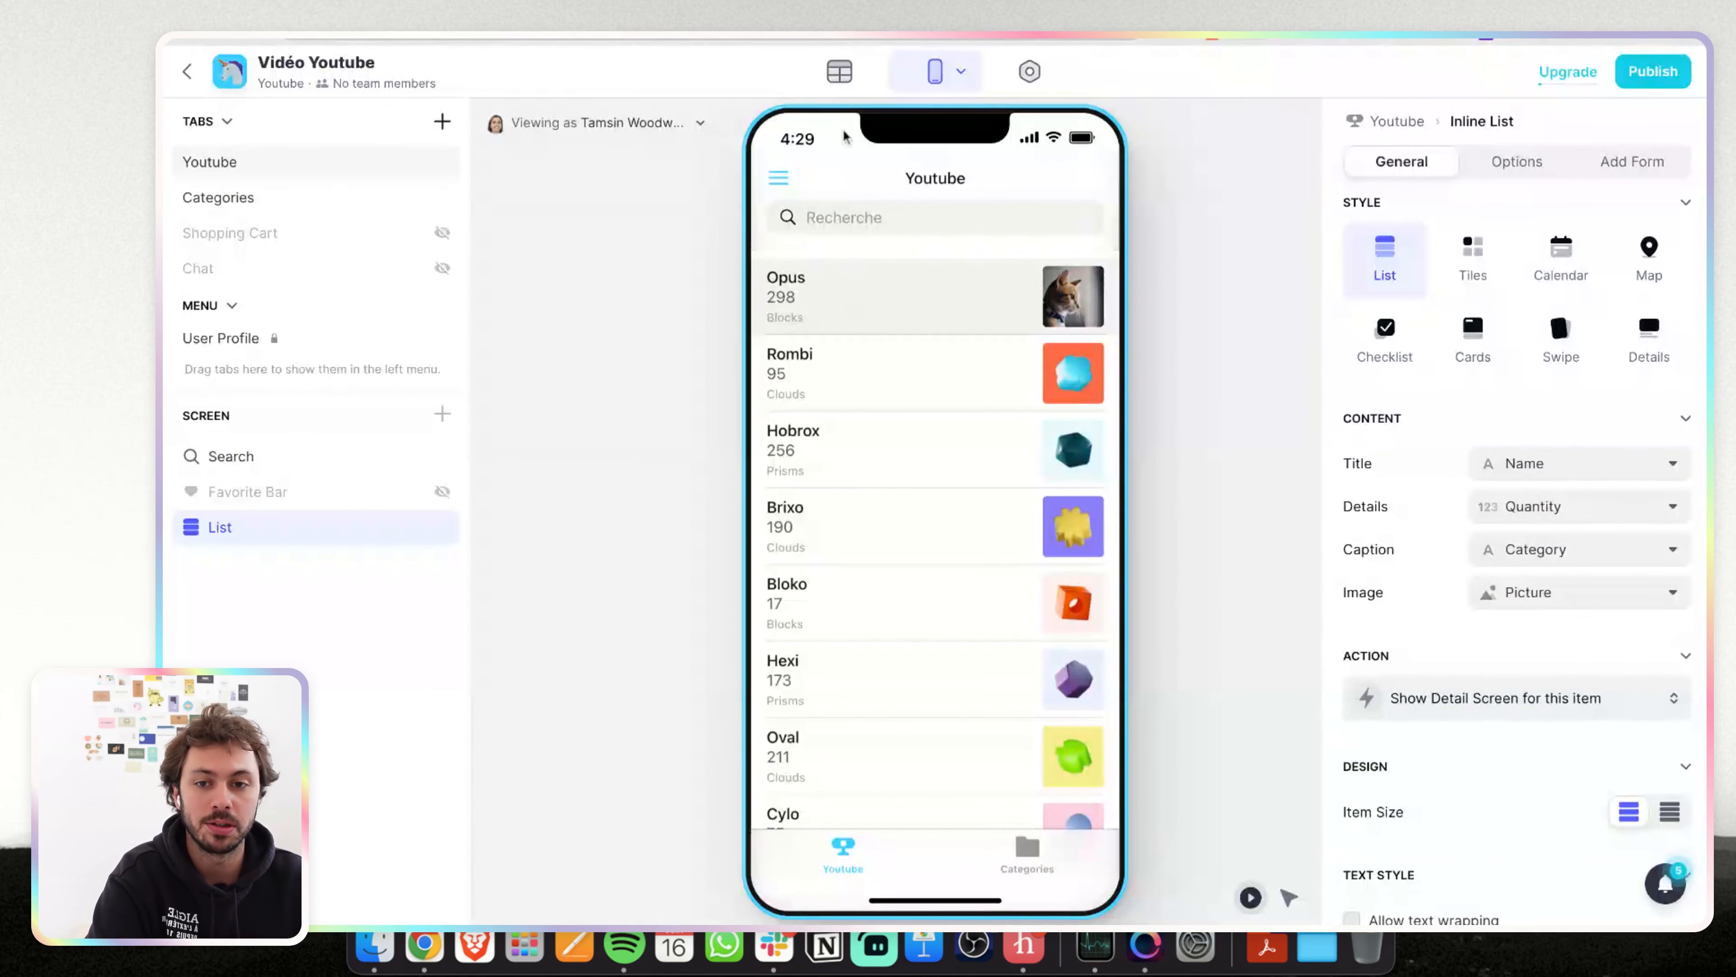
Set the units of the Things table's Quantity column to "unités", after trying "€"
{"action": "left_click", "coordinate": [840, 81]}
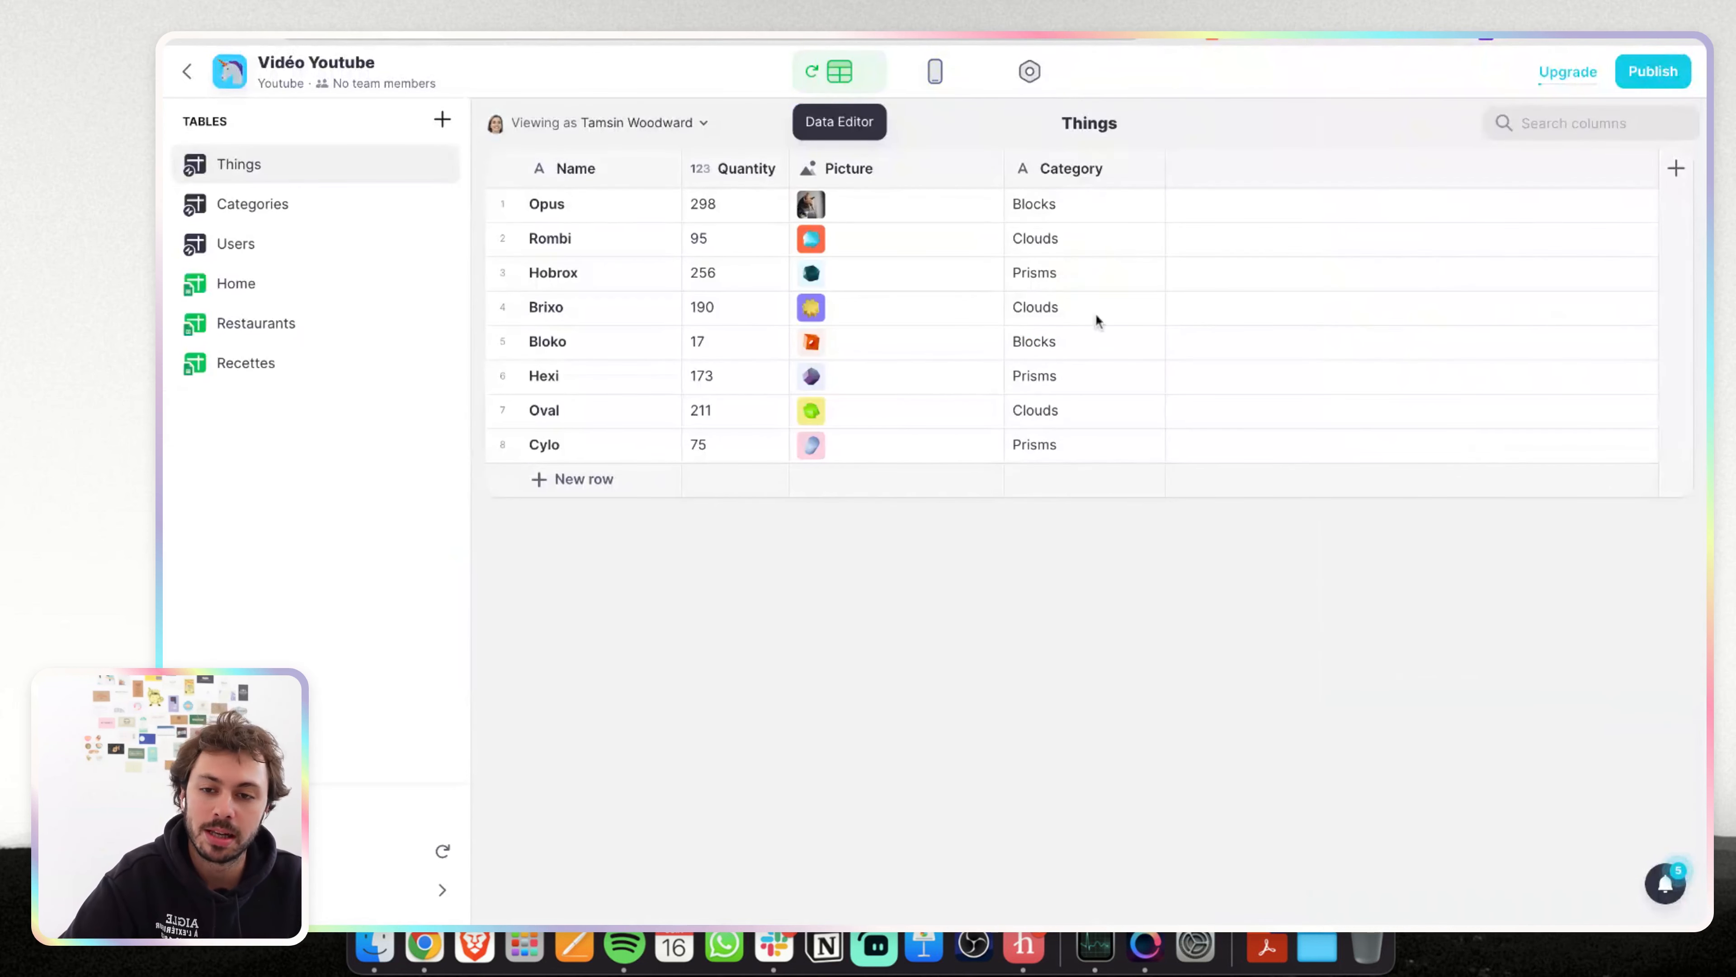
{"action": "left_click", "coordinate": [750, 180]}
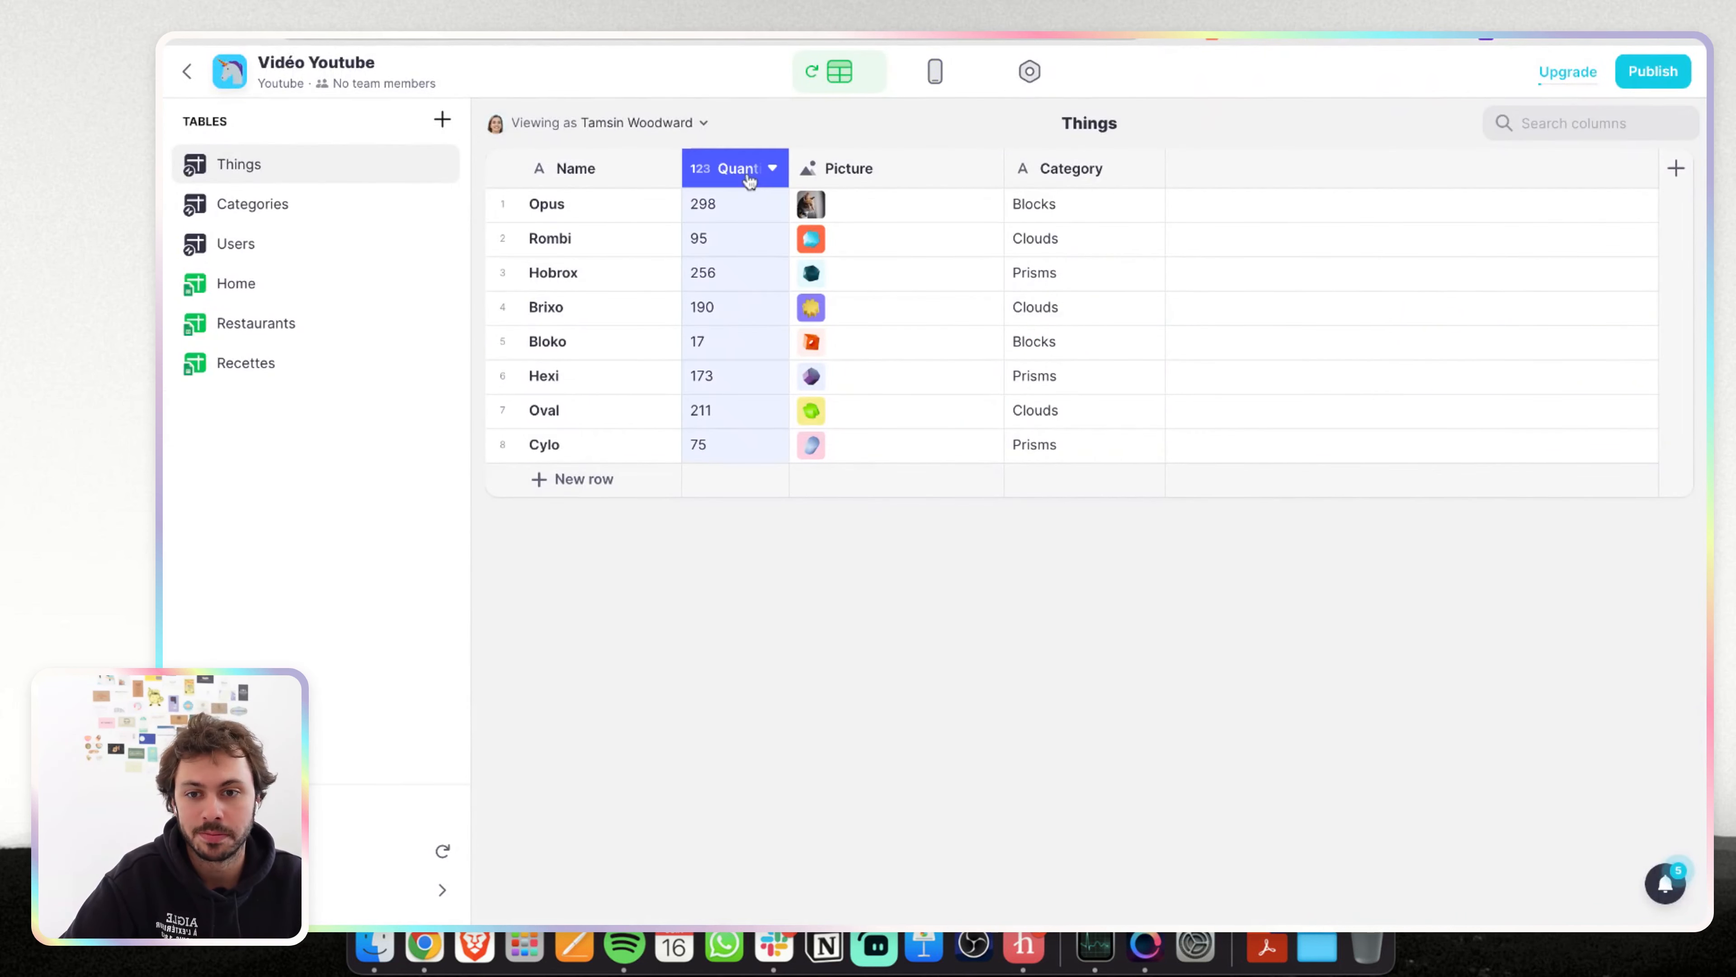
{"action": "left_click", "coordinate": [750, 180]}
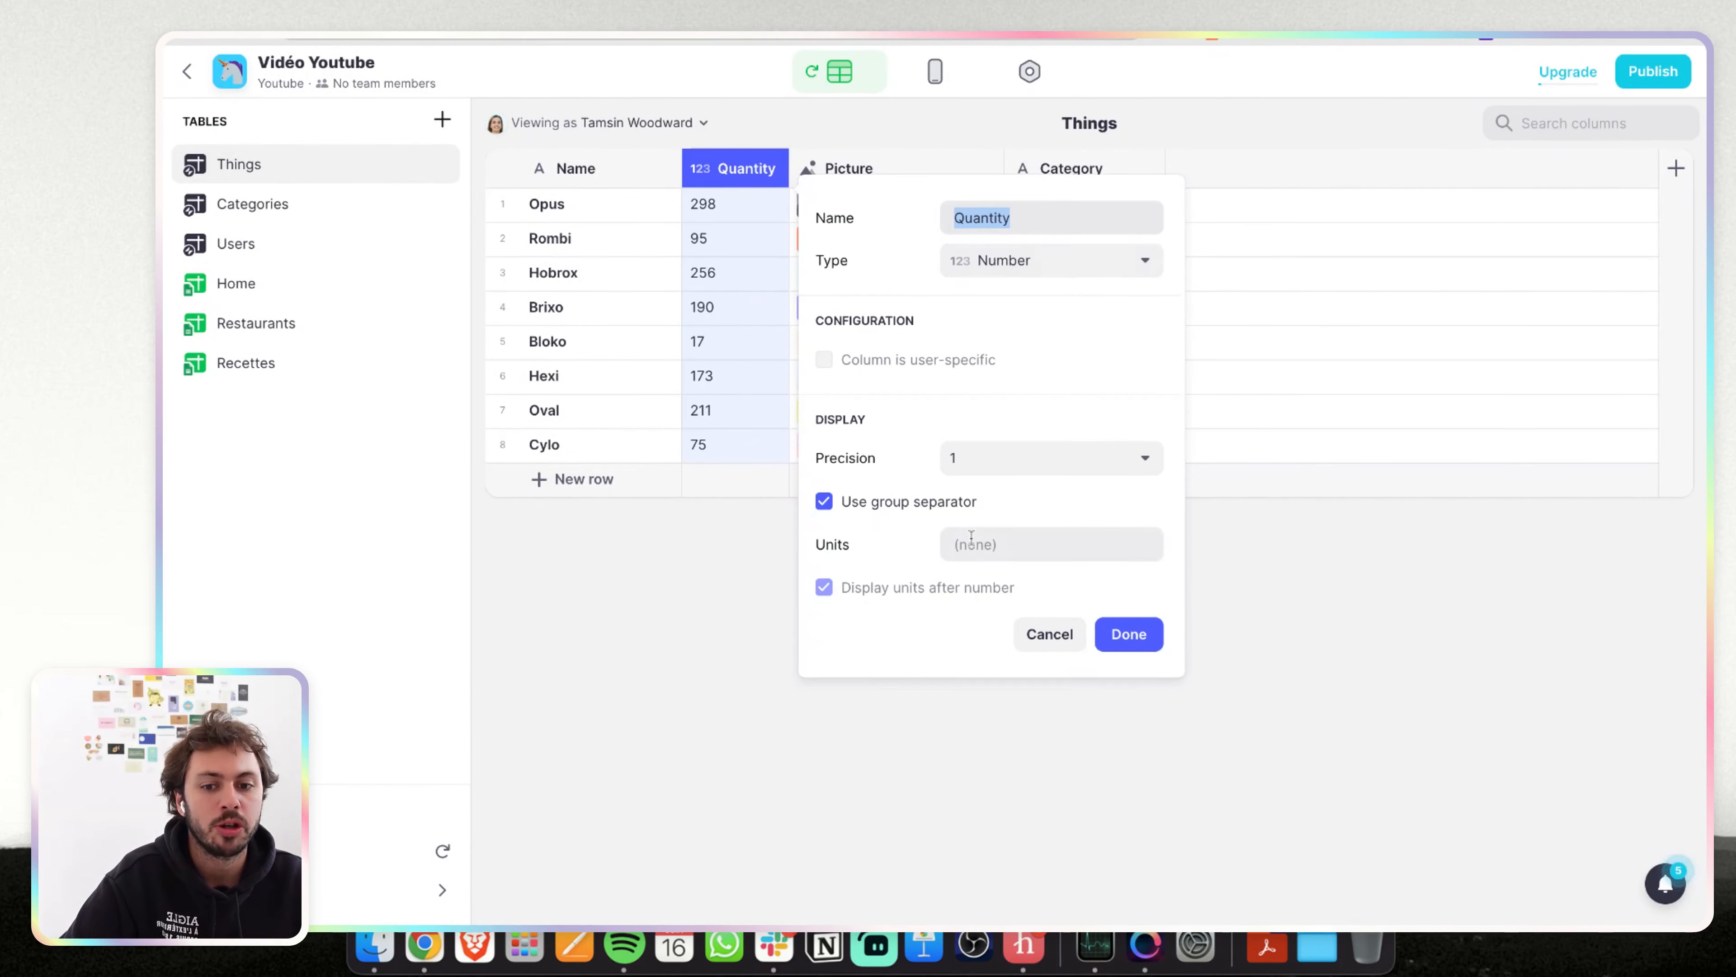
{"action": "left_click_drag", "start_coordinate": [816, 547], "coordinate": [884, 554]}
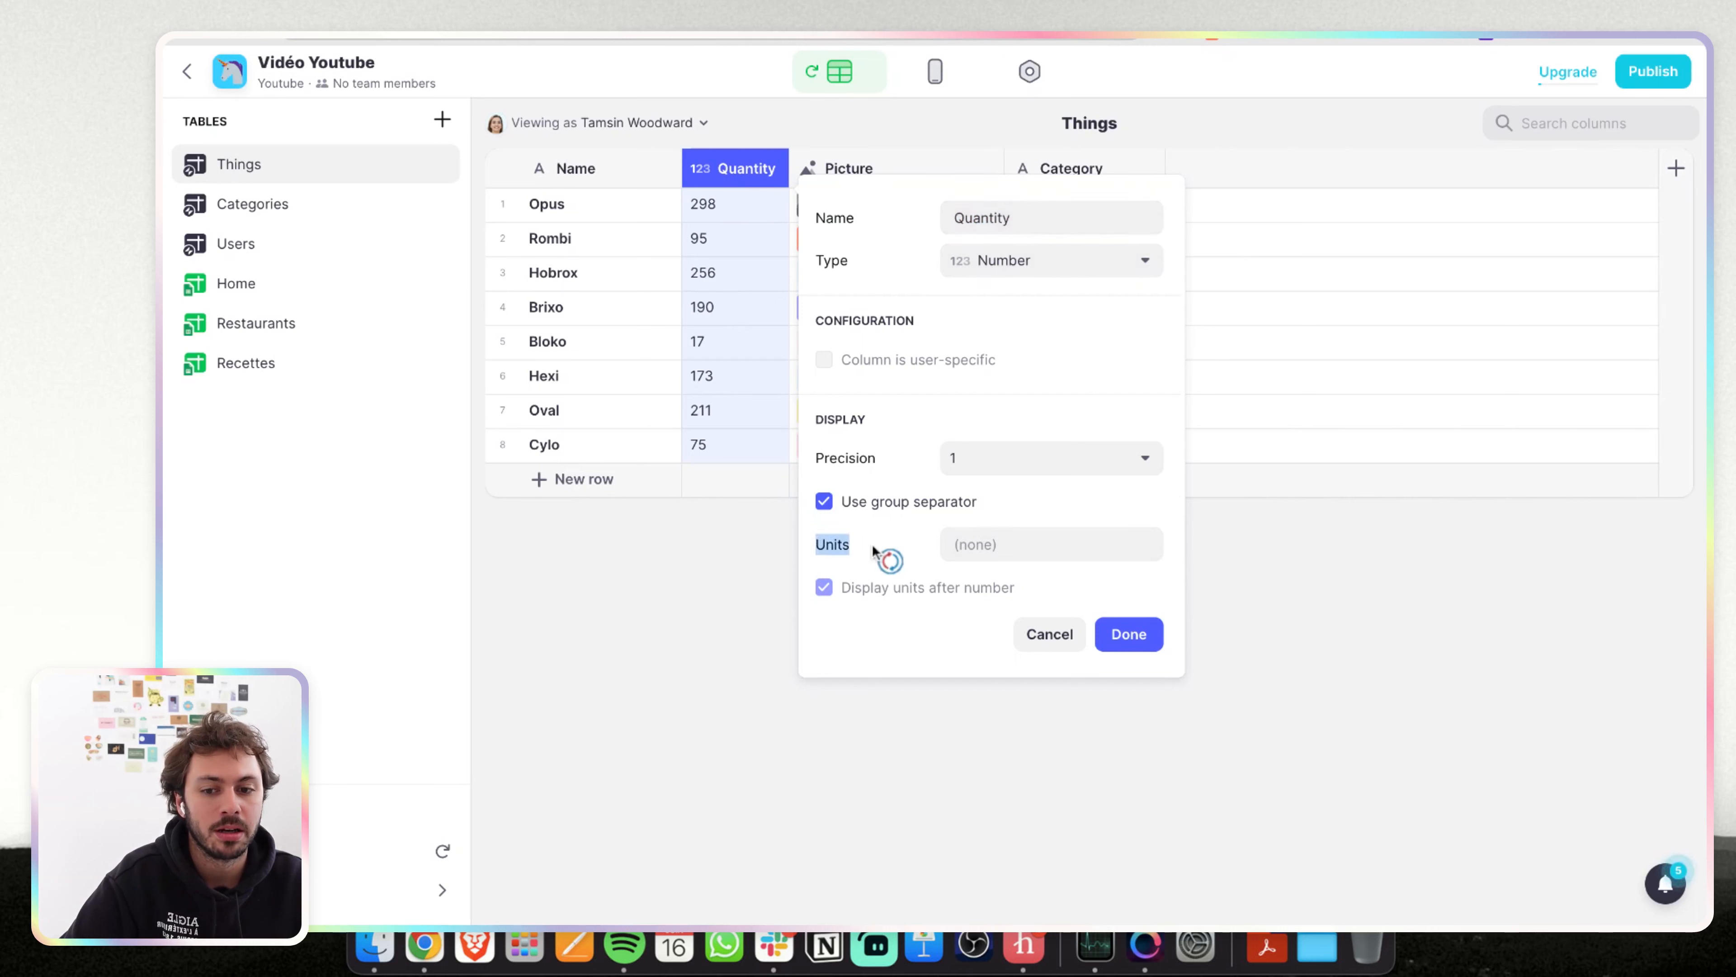
{"action": "left_click", "coordinate": [970, 540]}
{"action": "left_click", "coordinate": [969, 540]}
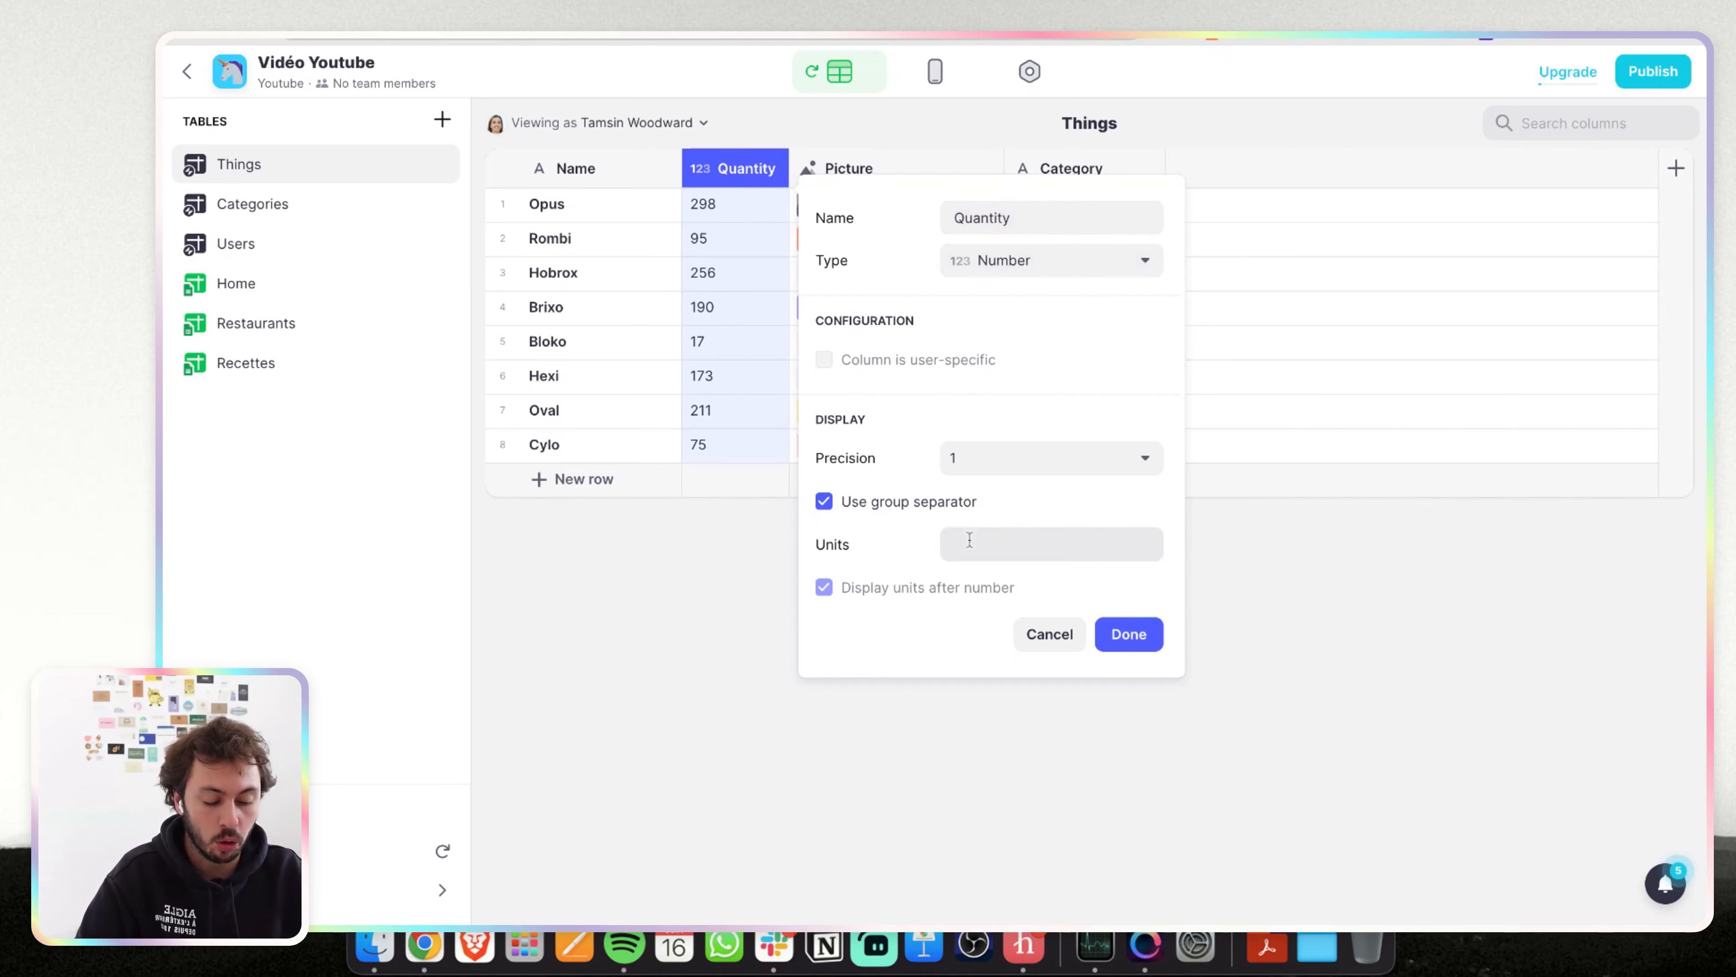
{"action": "type", "text": "€"}
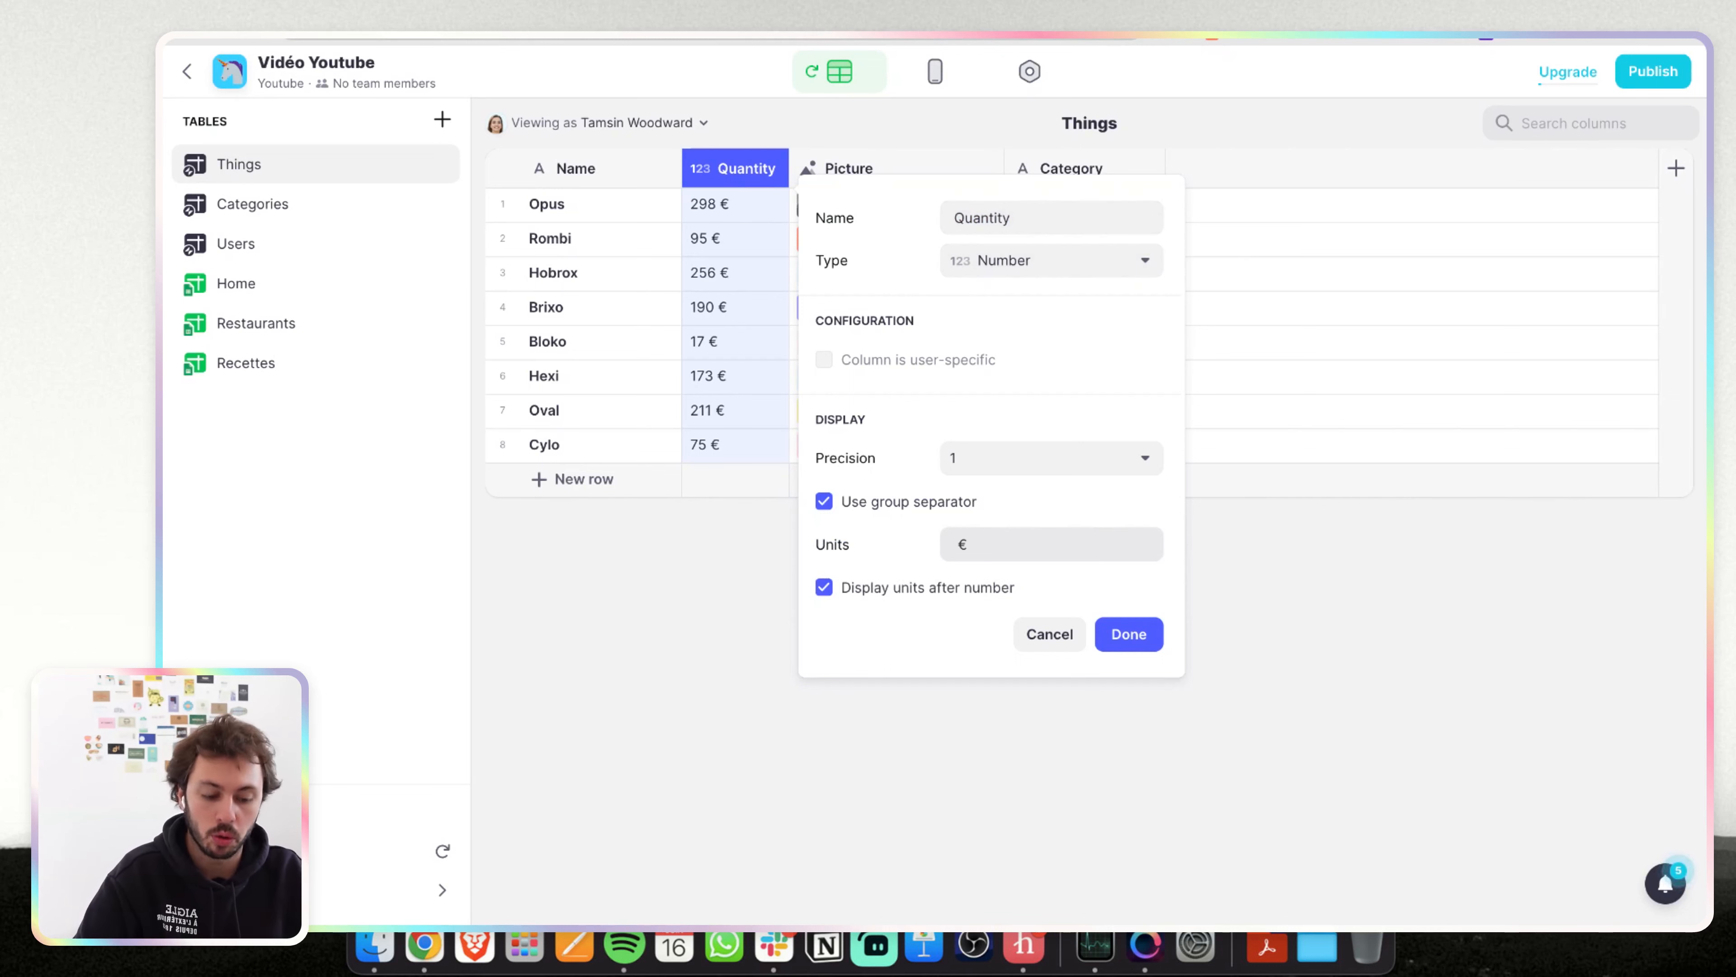
{"action": "key", "text": "BackSpace"}
{"action": "type", "text": "unités"}
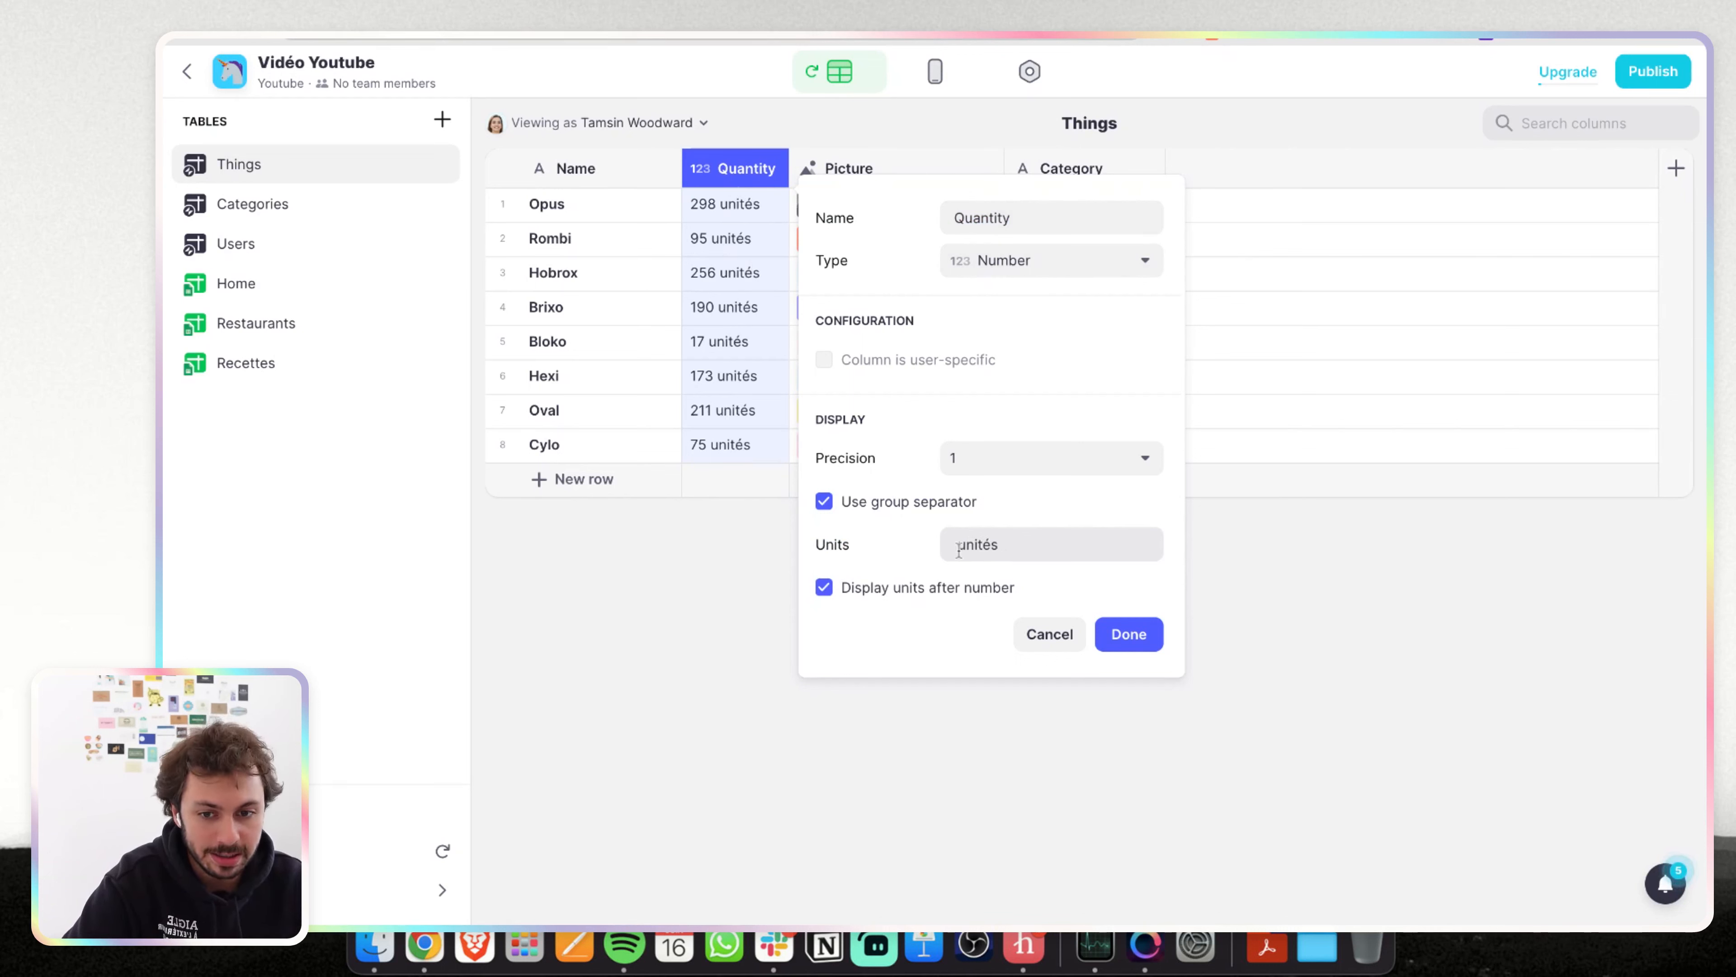
{"action": "key", "text": "BackSpace"}
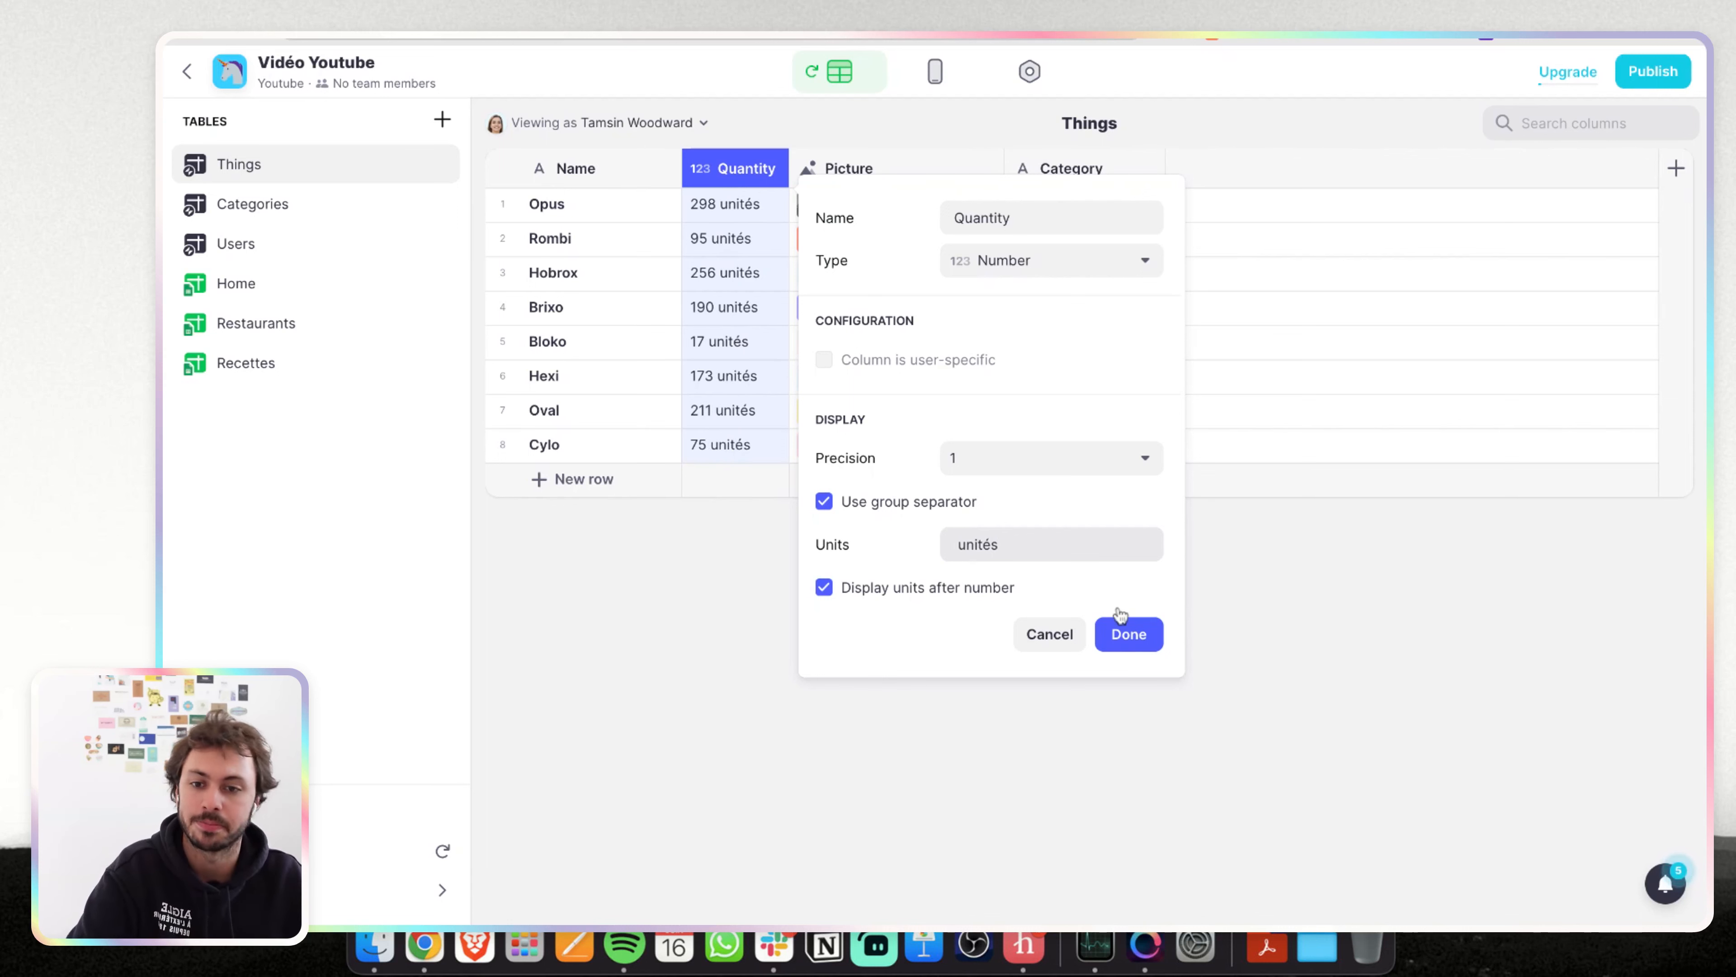
Try the 1.000 precision on the Quantity column, and restore the precision to 1
{"action": "left_click", "coordinate": [997, 463]}
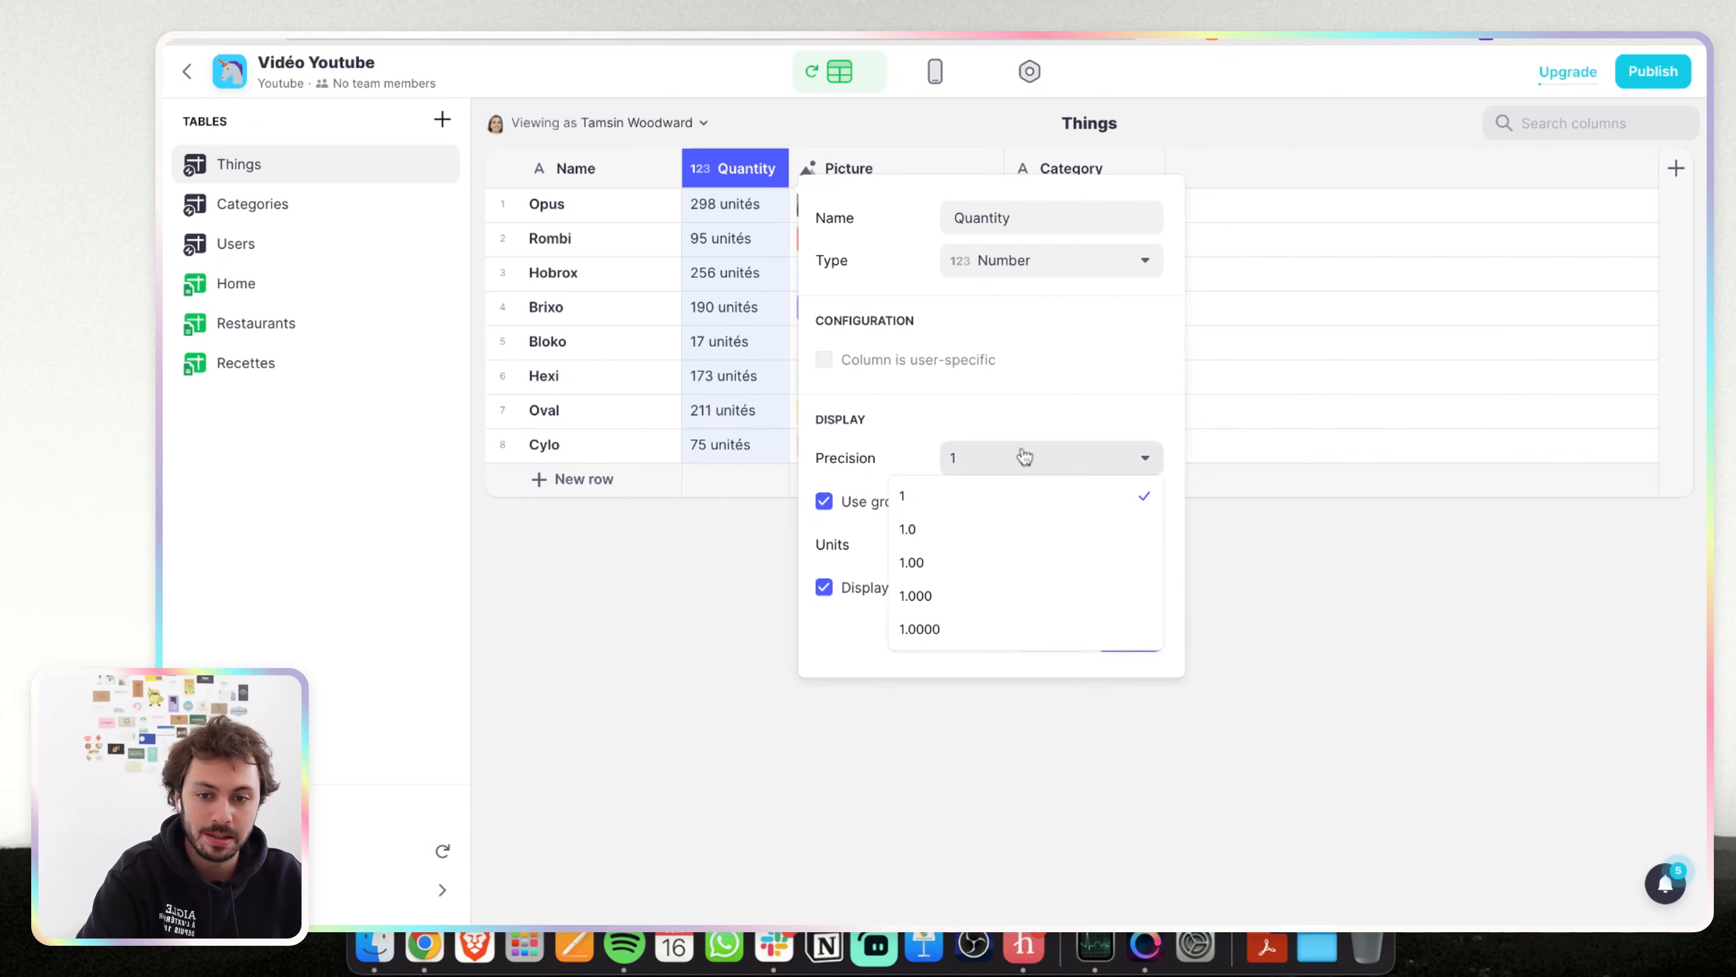
{"action": "left_click", "coordinate": [981, 596]}
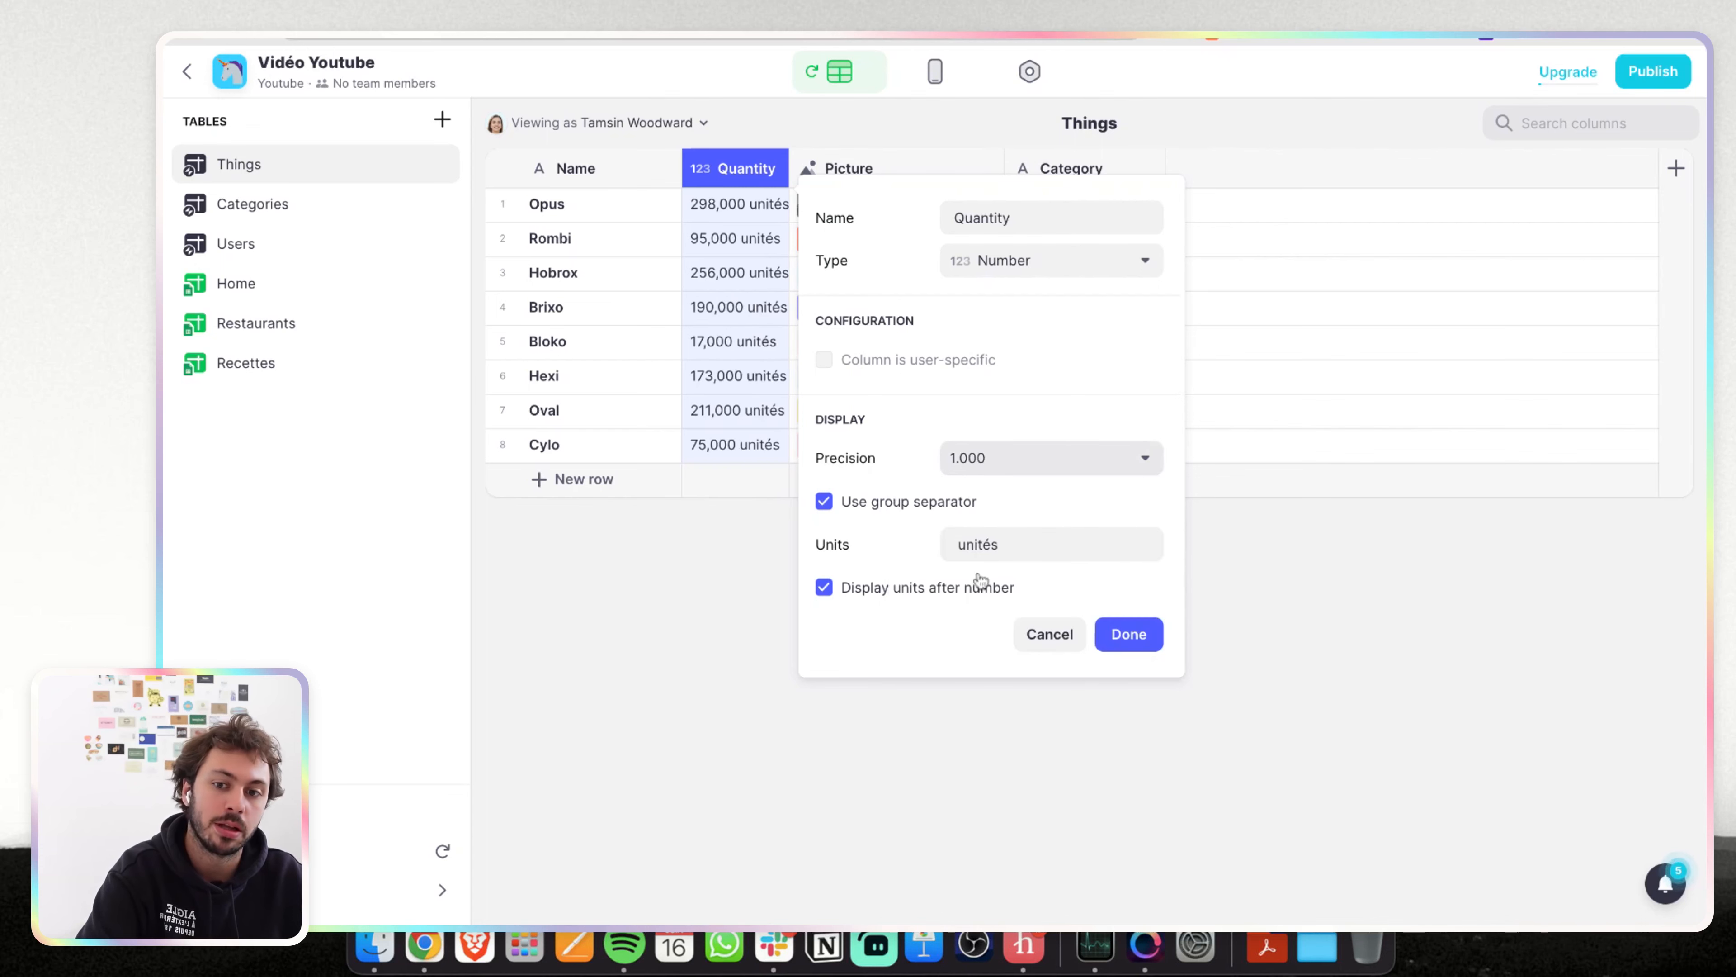
{"action": "left_click", "coordinate": [1001, 465]}
{"action": "left_click", "coordinate": [935, 506]}
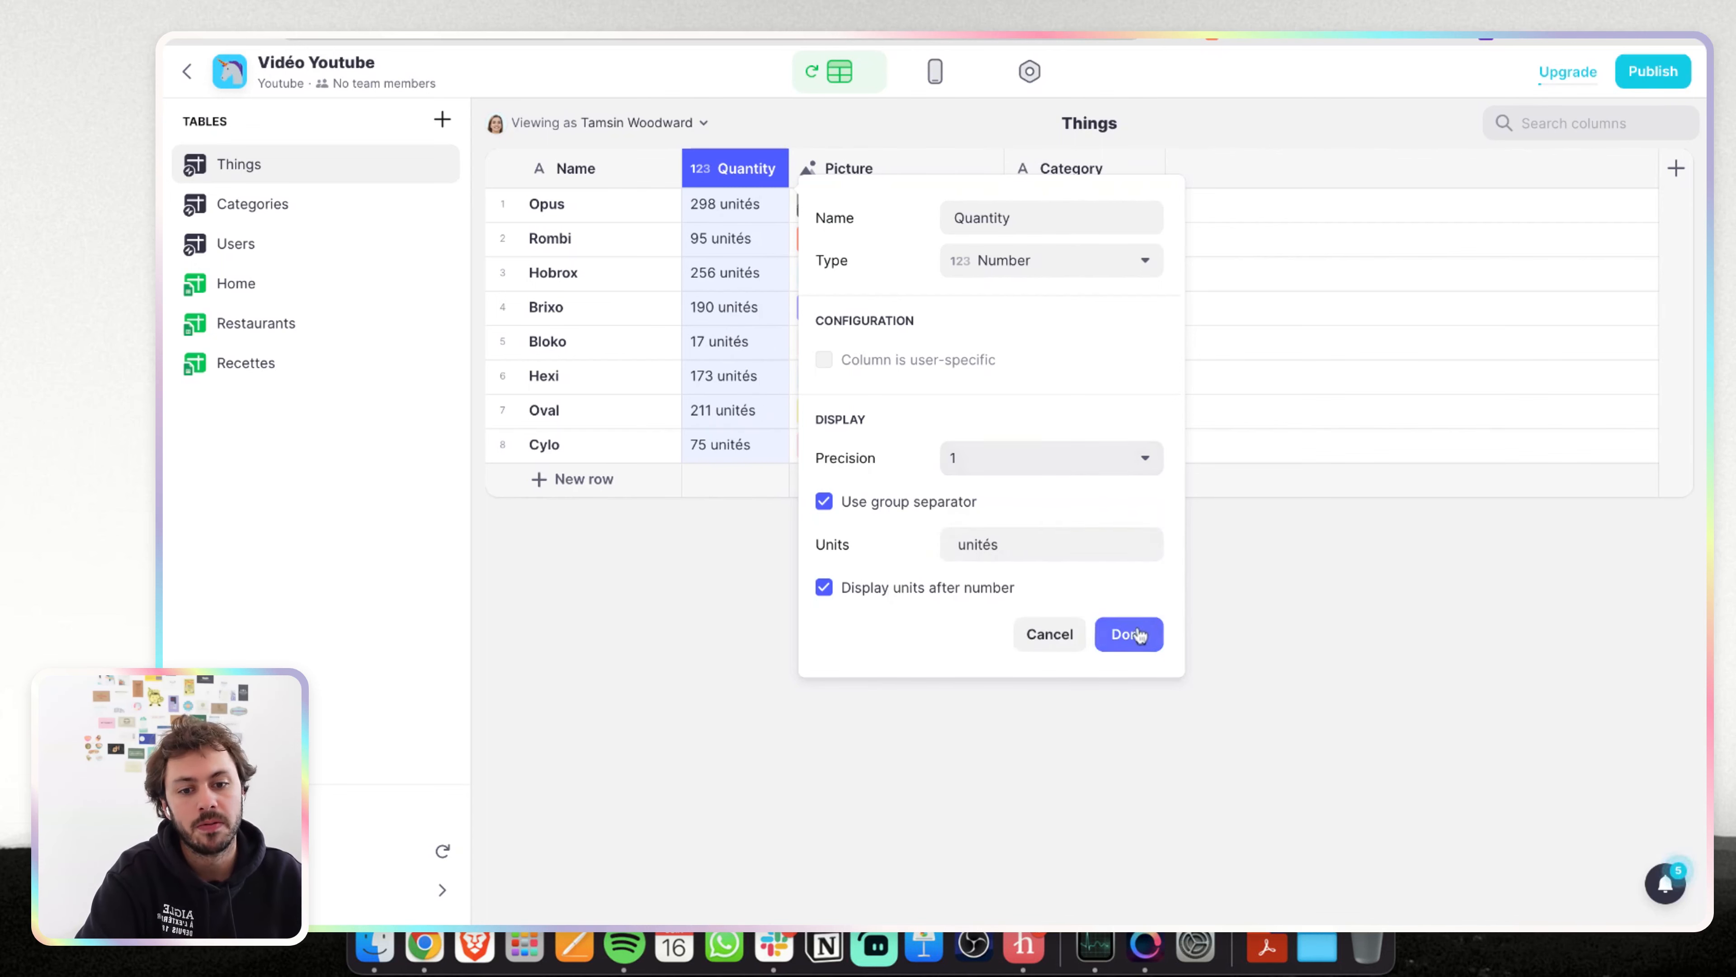
Save the Quantity column's settings, and view the list in the app preview
{"action": "left_click", "coordinate": [1138, 635]}
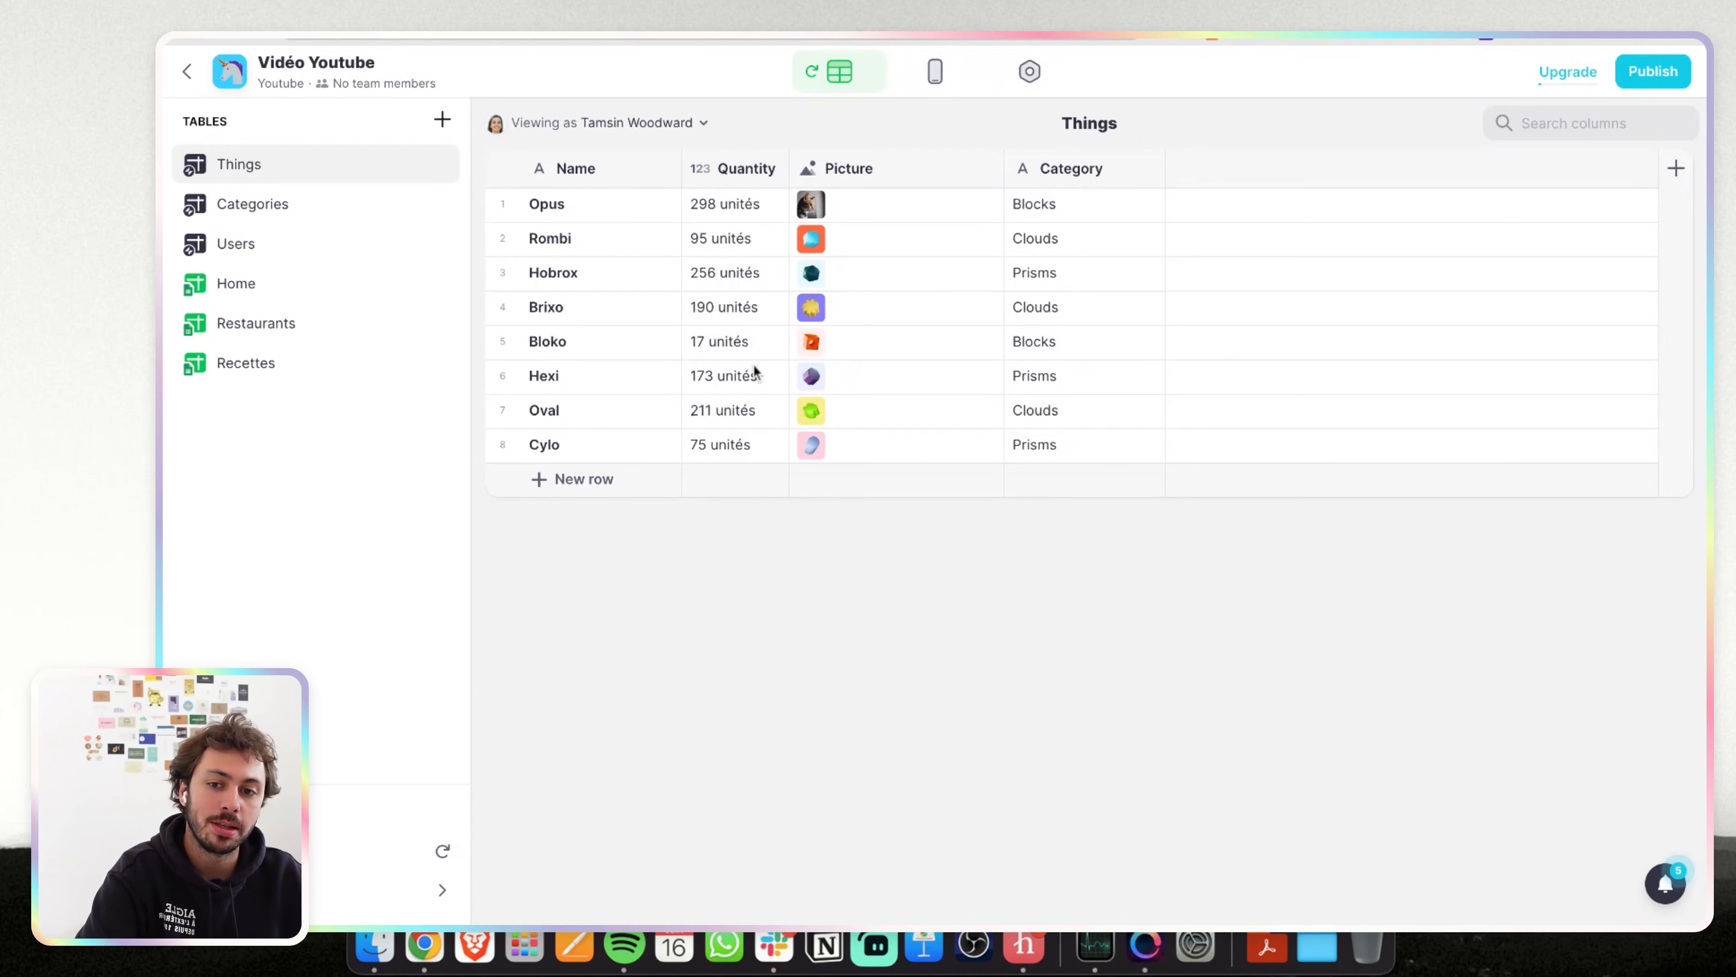
{"action": "left_click", "coordinate": [934, 71]}
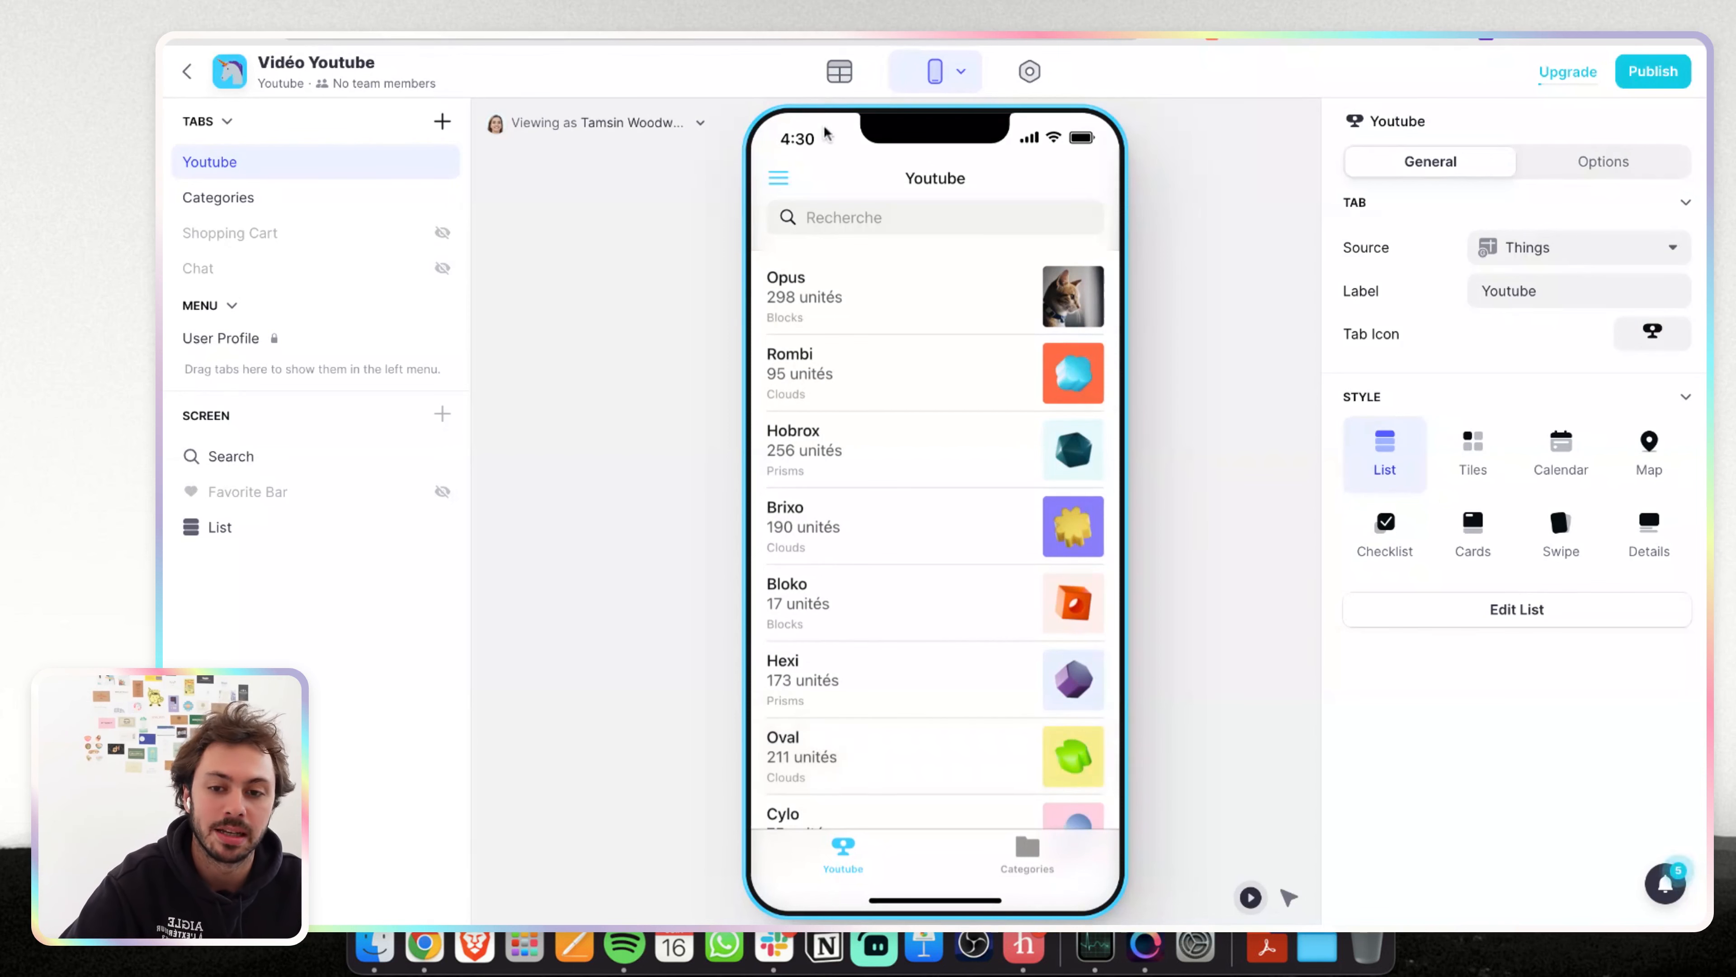
Add a column named "Phrase stock" to the Things table and set its type to Template
{"action": "left_click", "coordinate": [839, 71]}
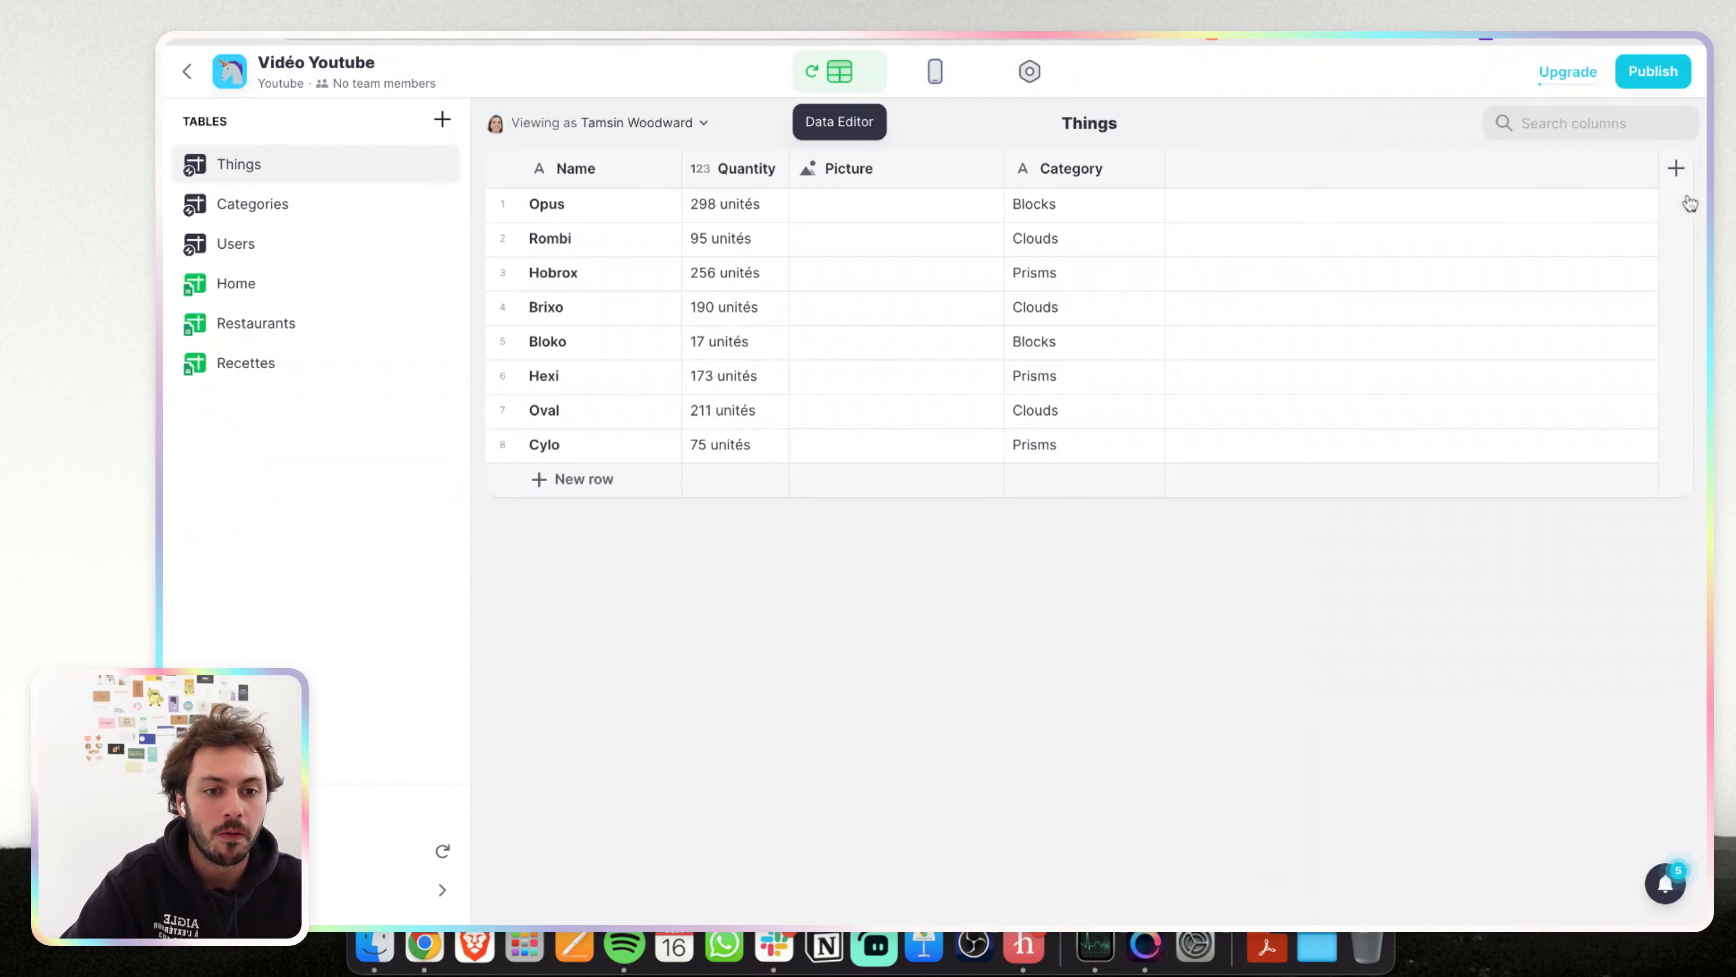
{"action": "left_click", "coordinate": [1676, 169]}
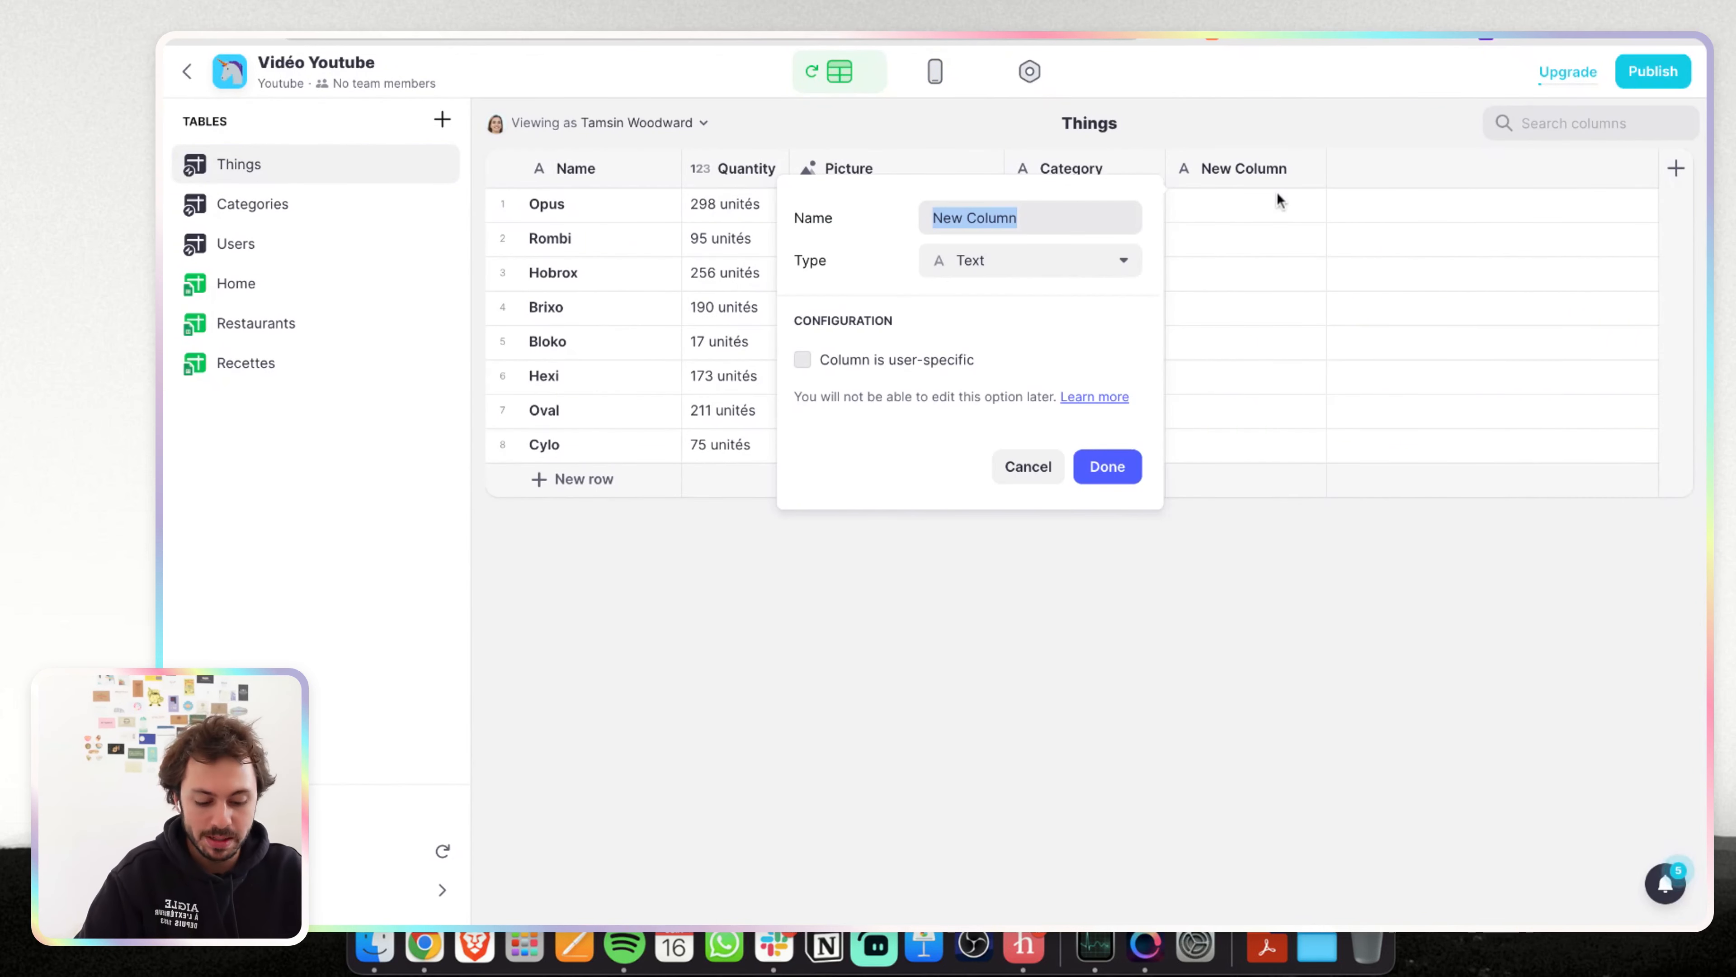
{"action": "type", "text": "Colonne"}
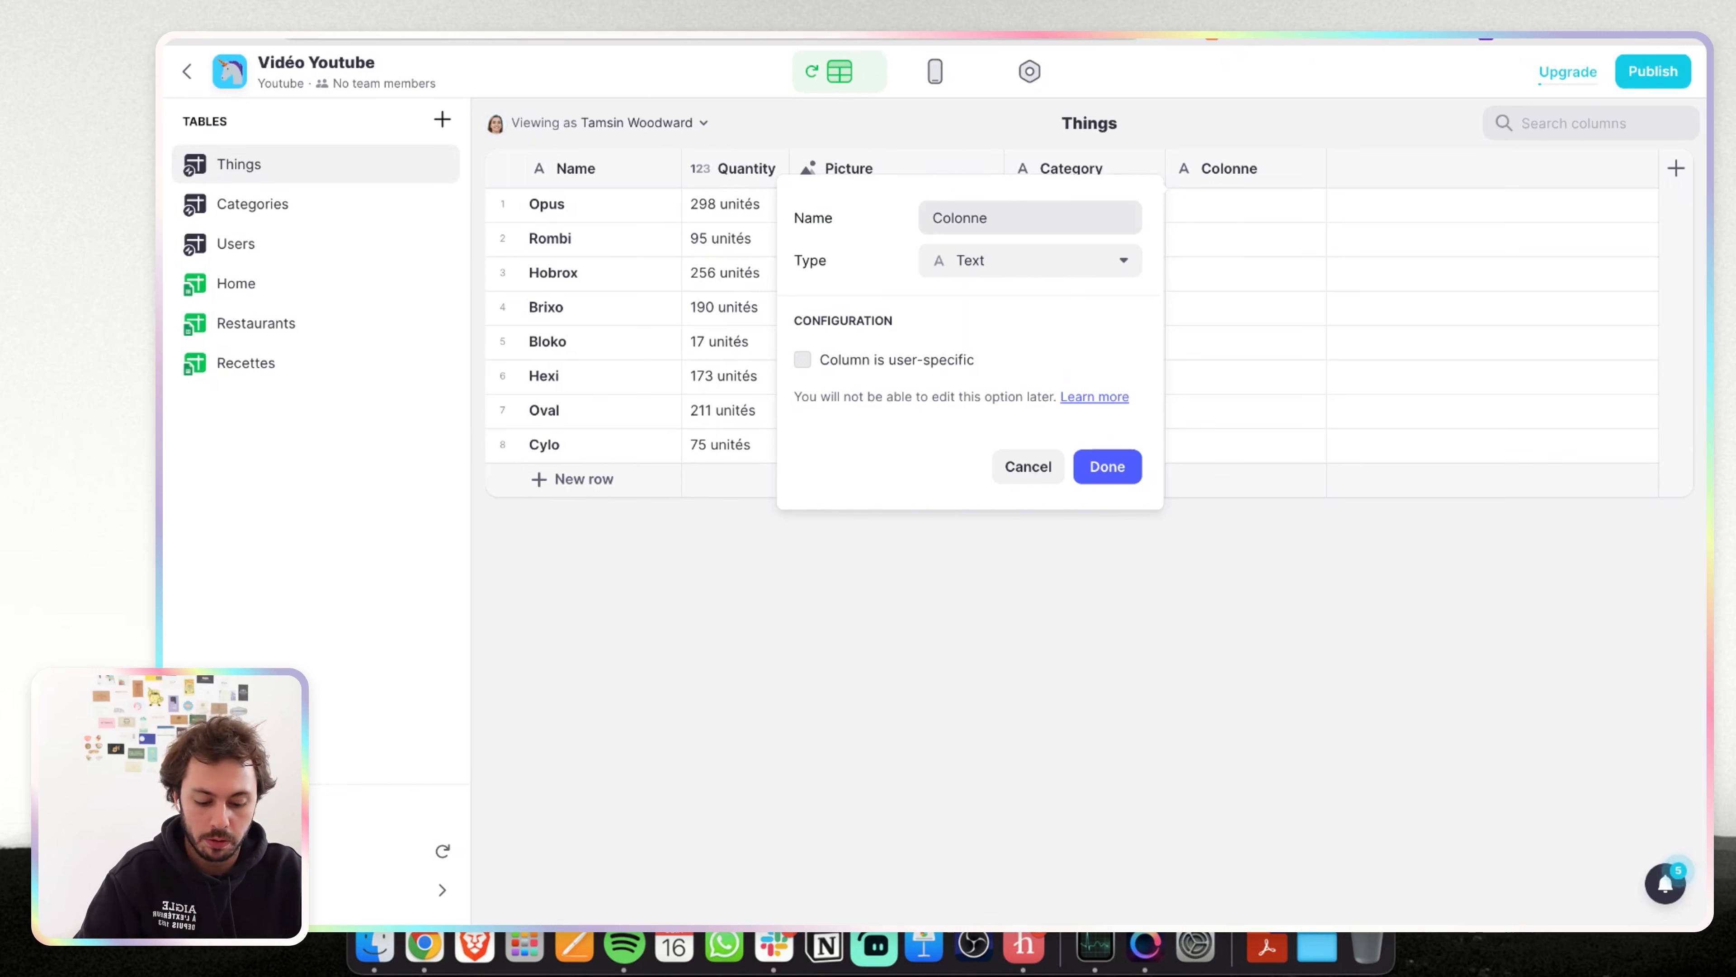
{"action": "key", "text": "super+a"}
{"action": "type", "text": "Phar"}
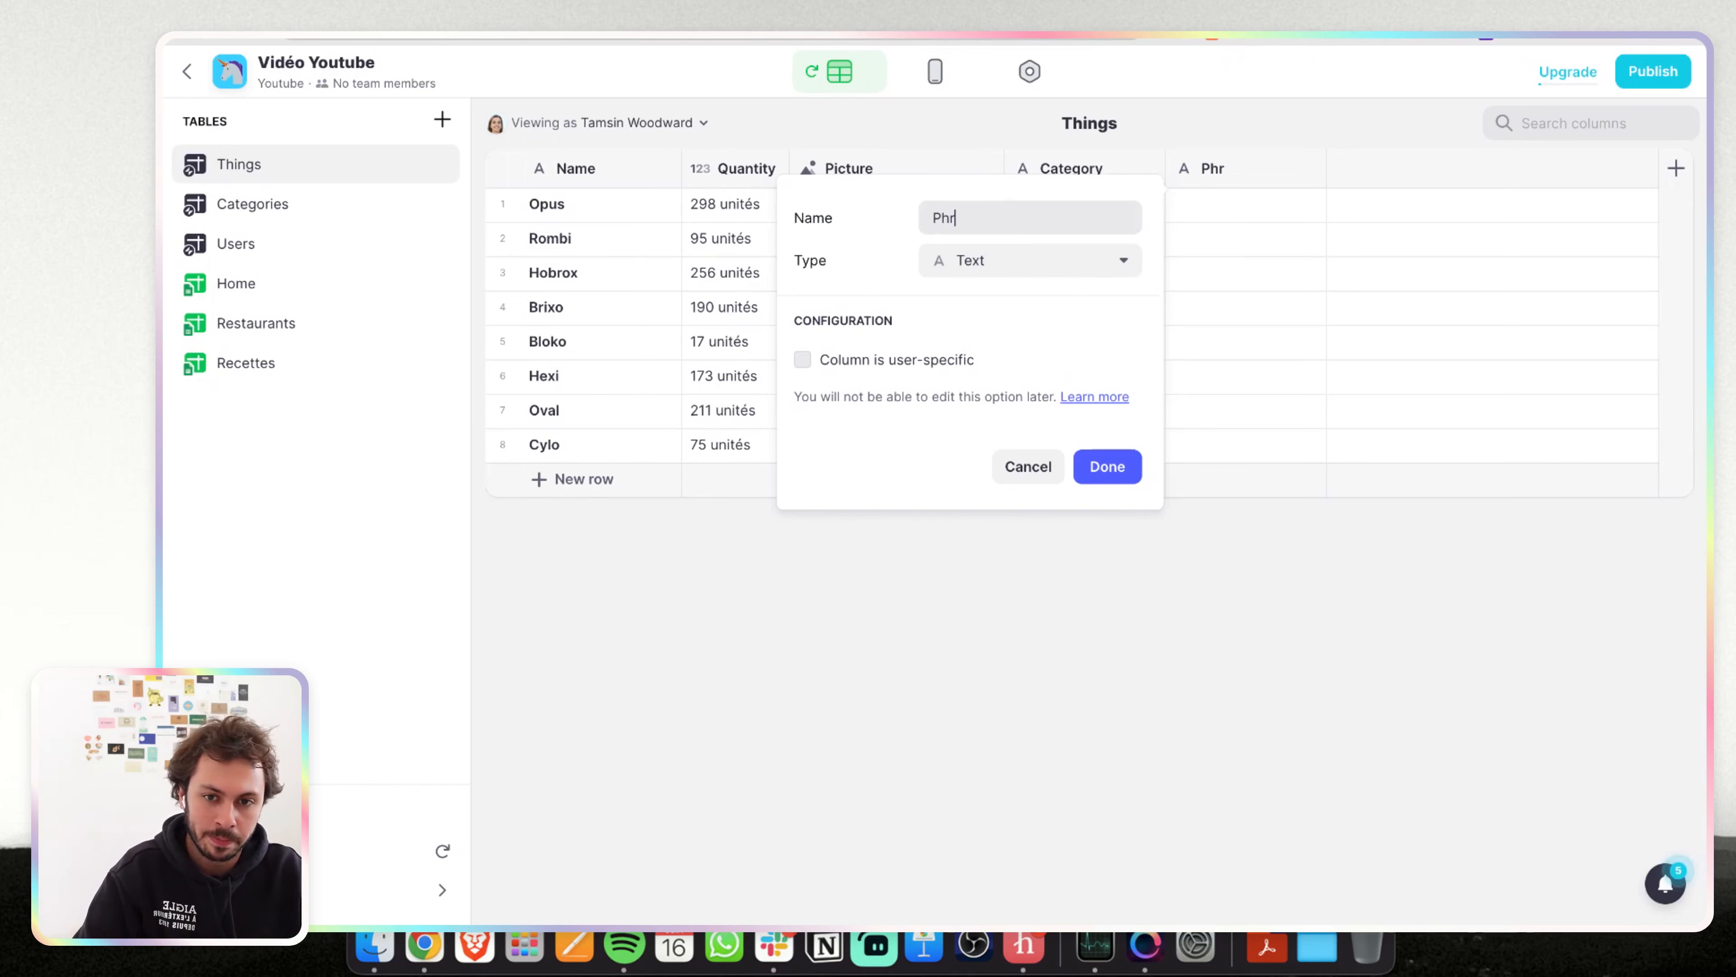
{"action": "type", "text": "ase stock"}
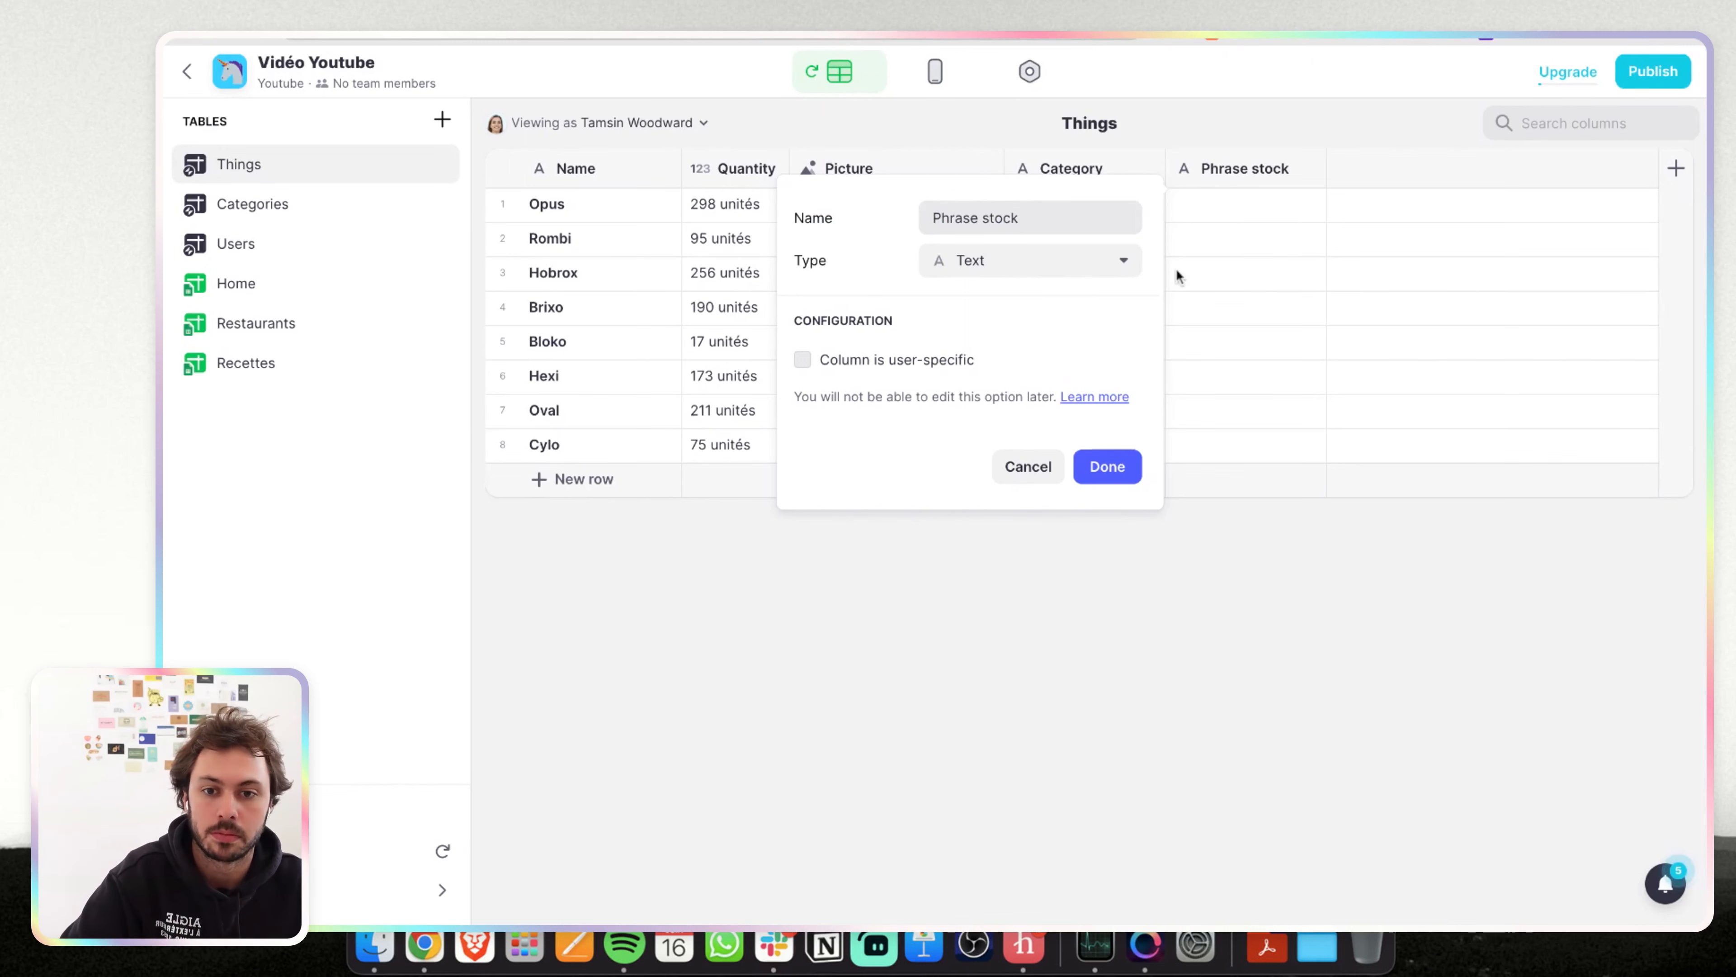
{"action": "left_click", "coordinate": [1104, 270]}
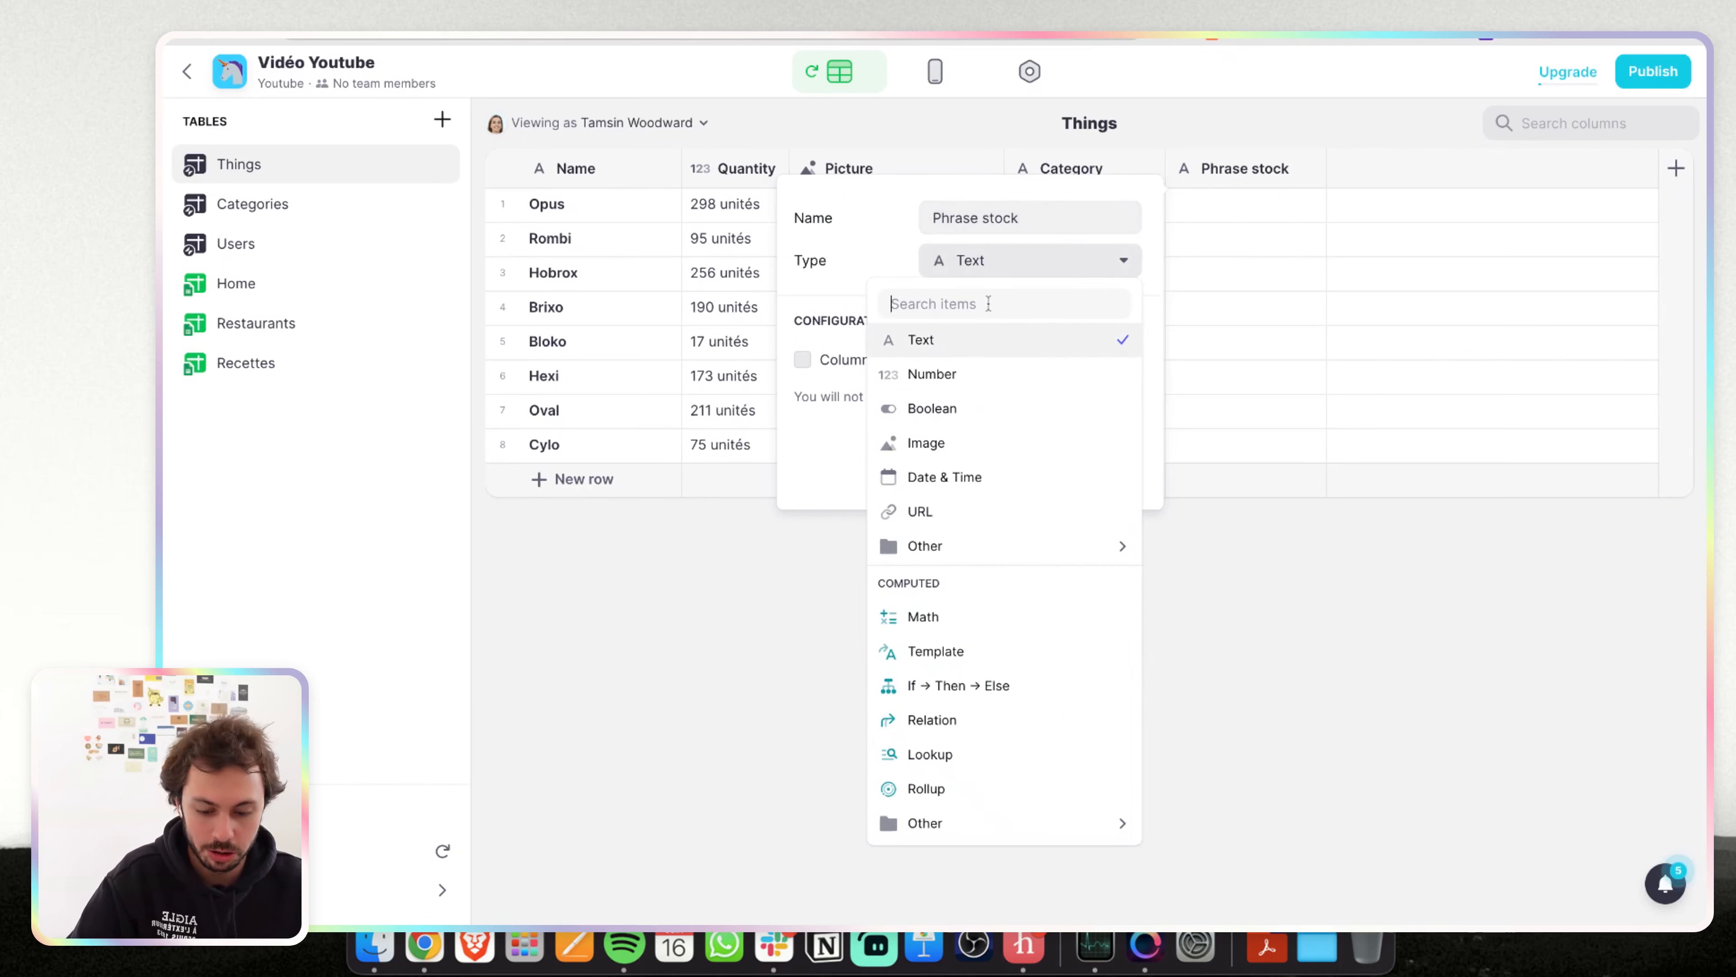
{"action": "type", "text": "templ"}
{"action": "left_click", "coordinate": [978, 340]}
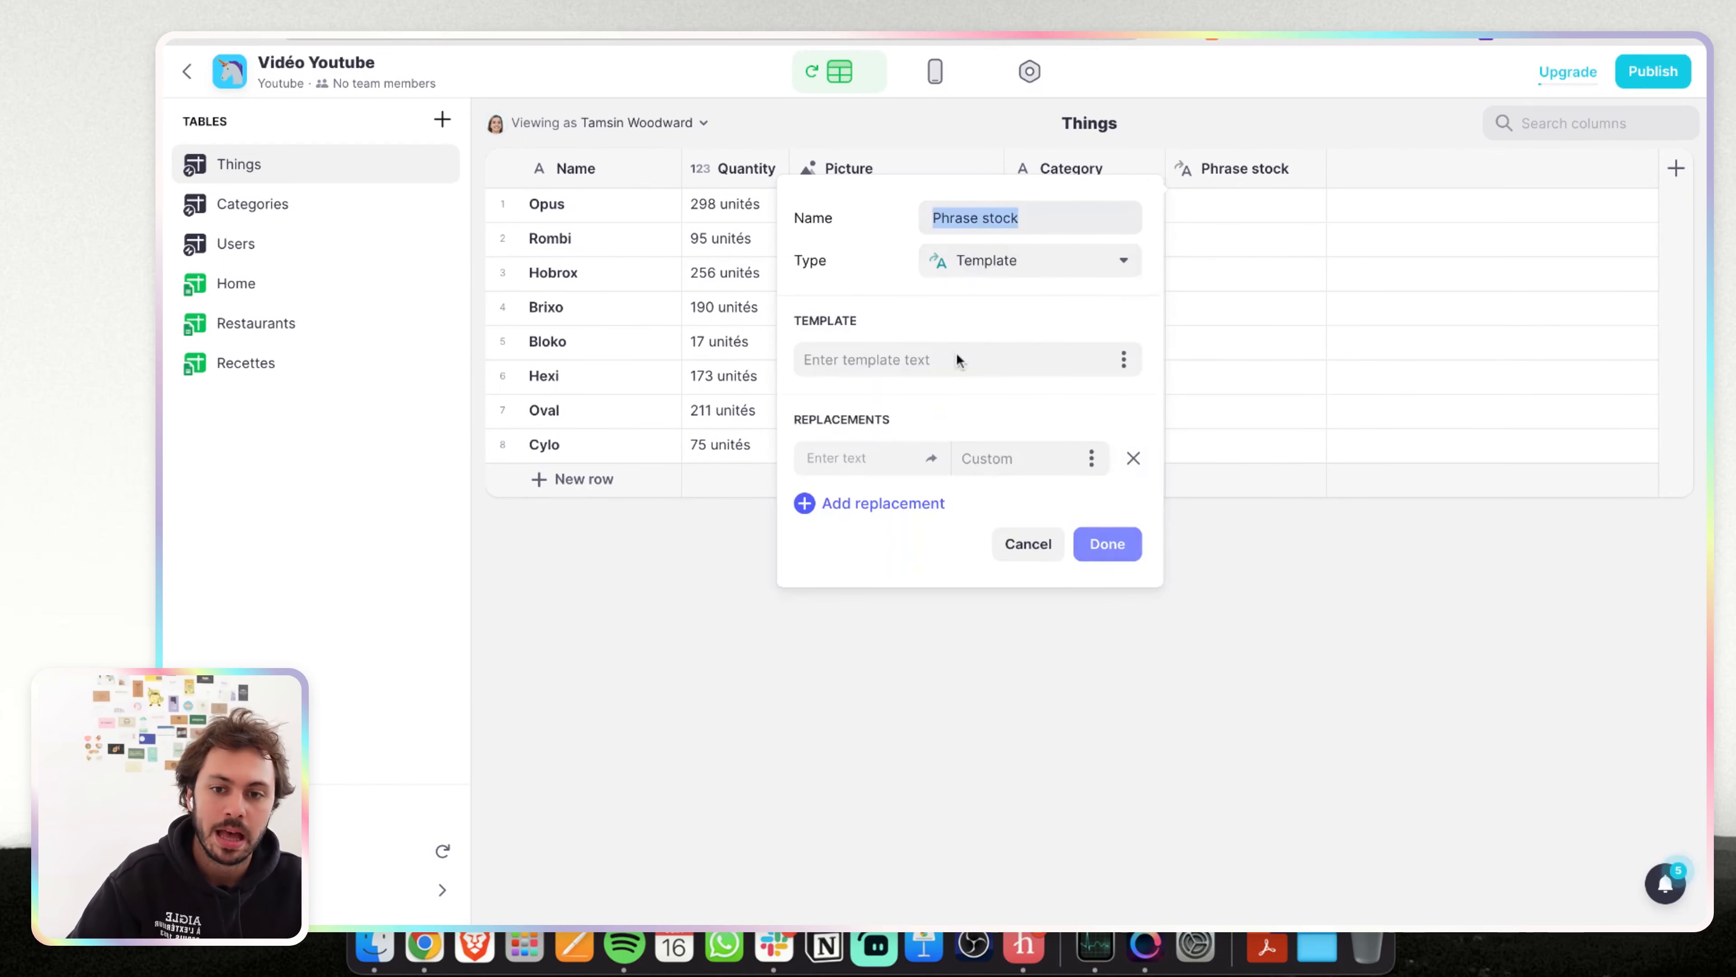
Write the Phrase stock template text as "Il reste QUANTITE produits en stock"
{"action": "left_click", "coordinate": [959, 360]}
{"action": "type", "text": "Il reste XX quani"}
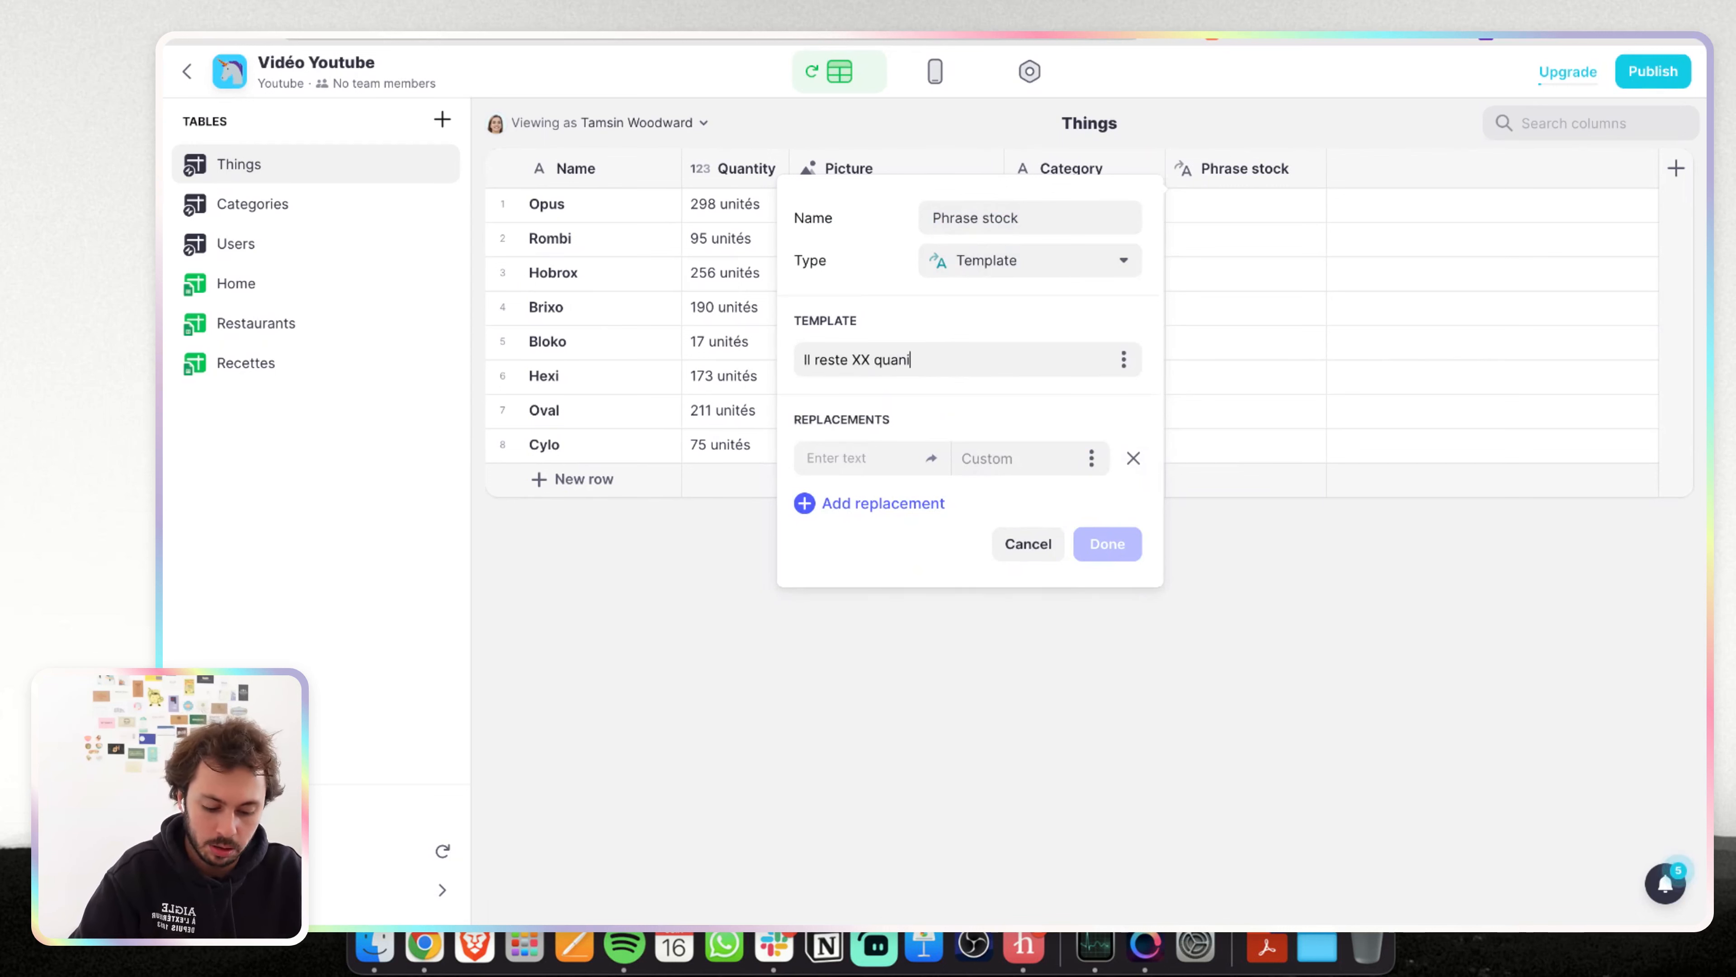
{"action": "type", "text": "té"}
{"action": "key", "text": "BackSpace"}
{"action": "key", "text": "BackSpace"}
{"action": "key", "text": "BackSpace"}
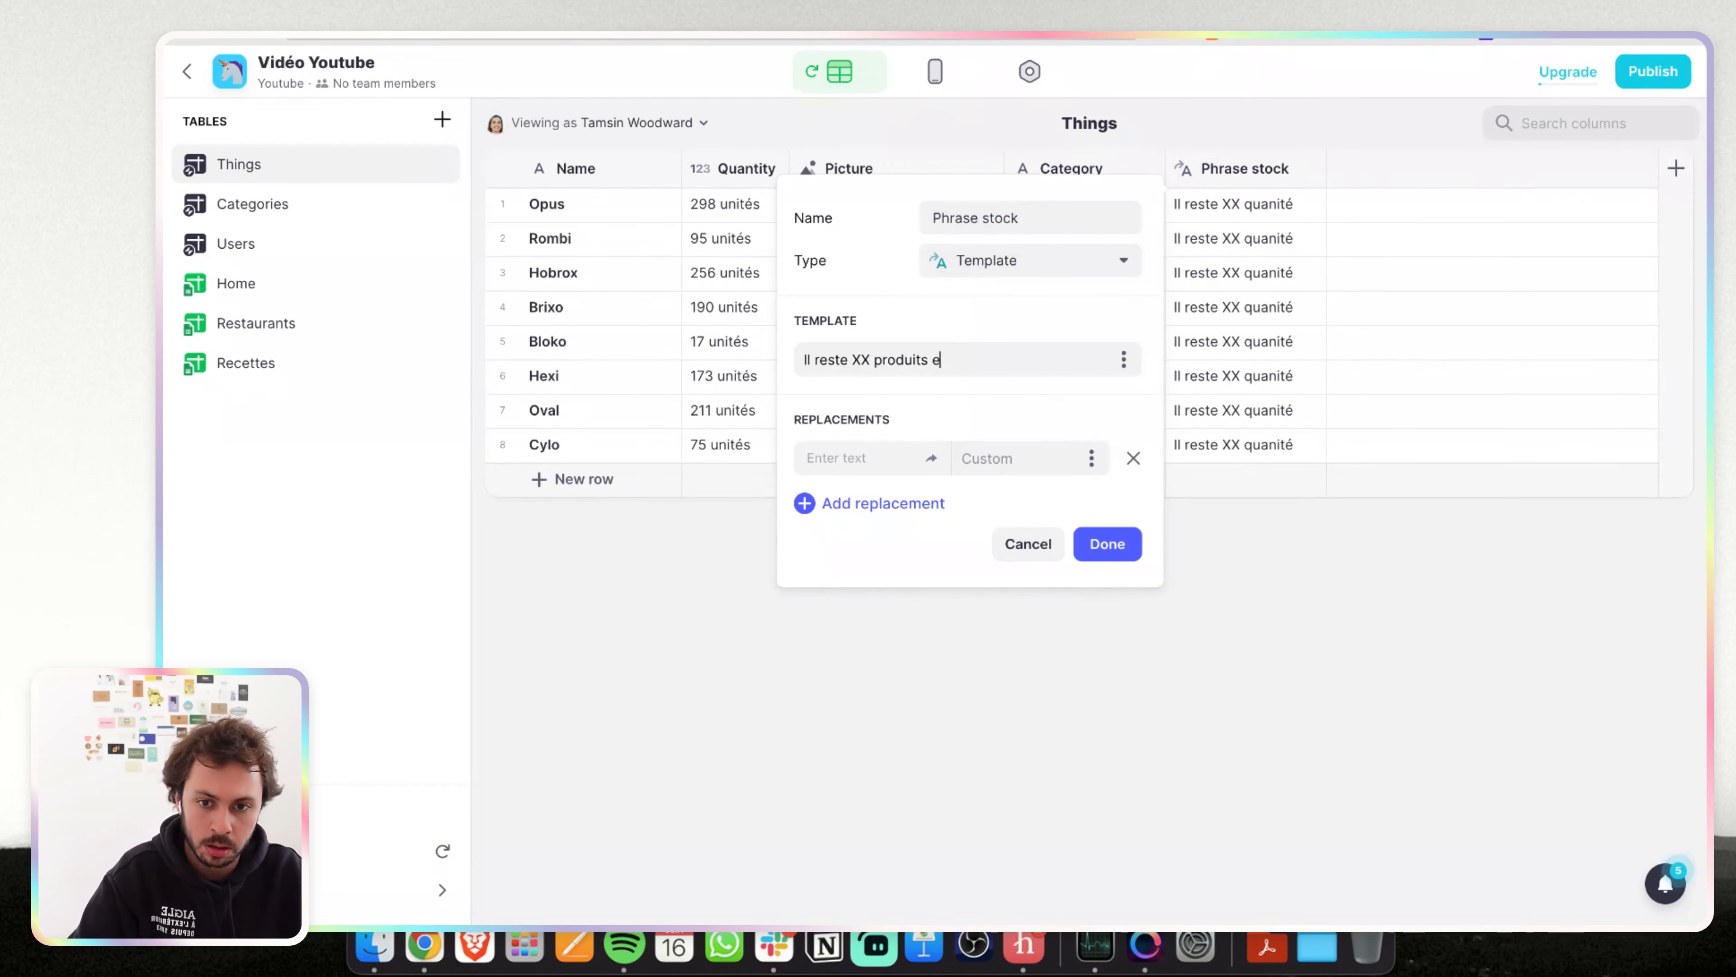
{"action": "double_click", "coordinate": [863, 357]}
{"action": "type", "text": "QUANT"}
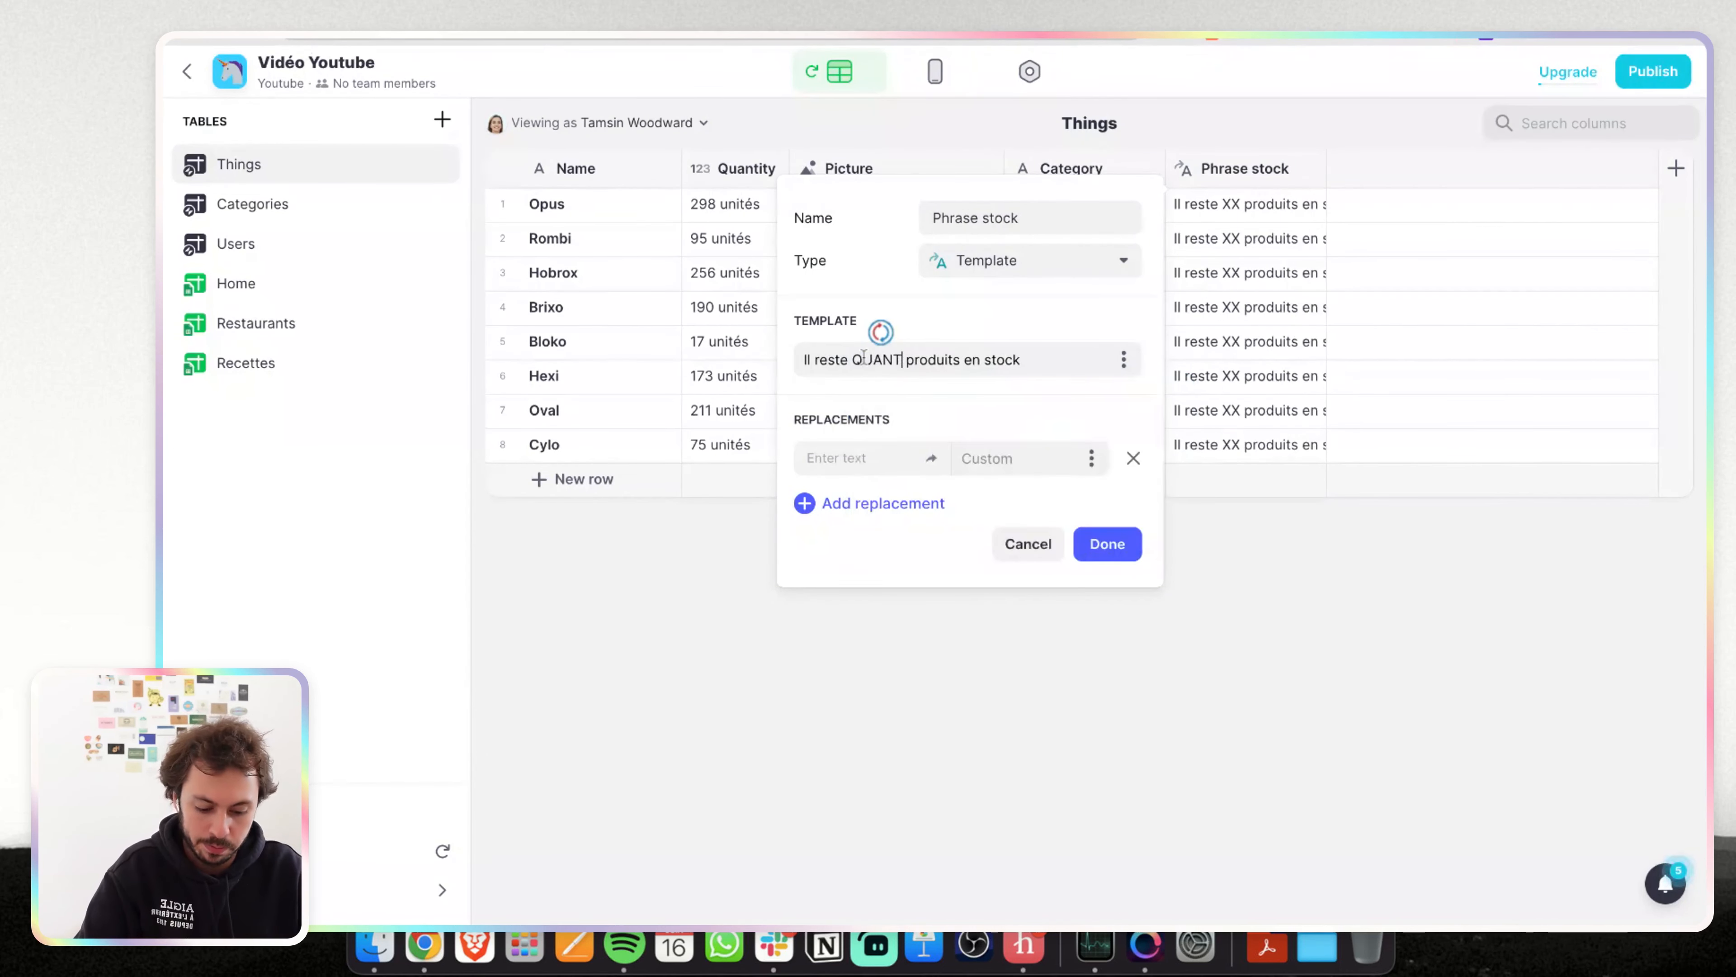
{"action": "type", "text": "ITE"}
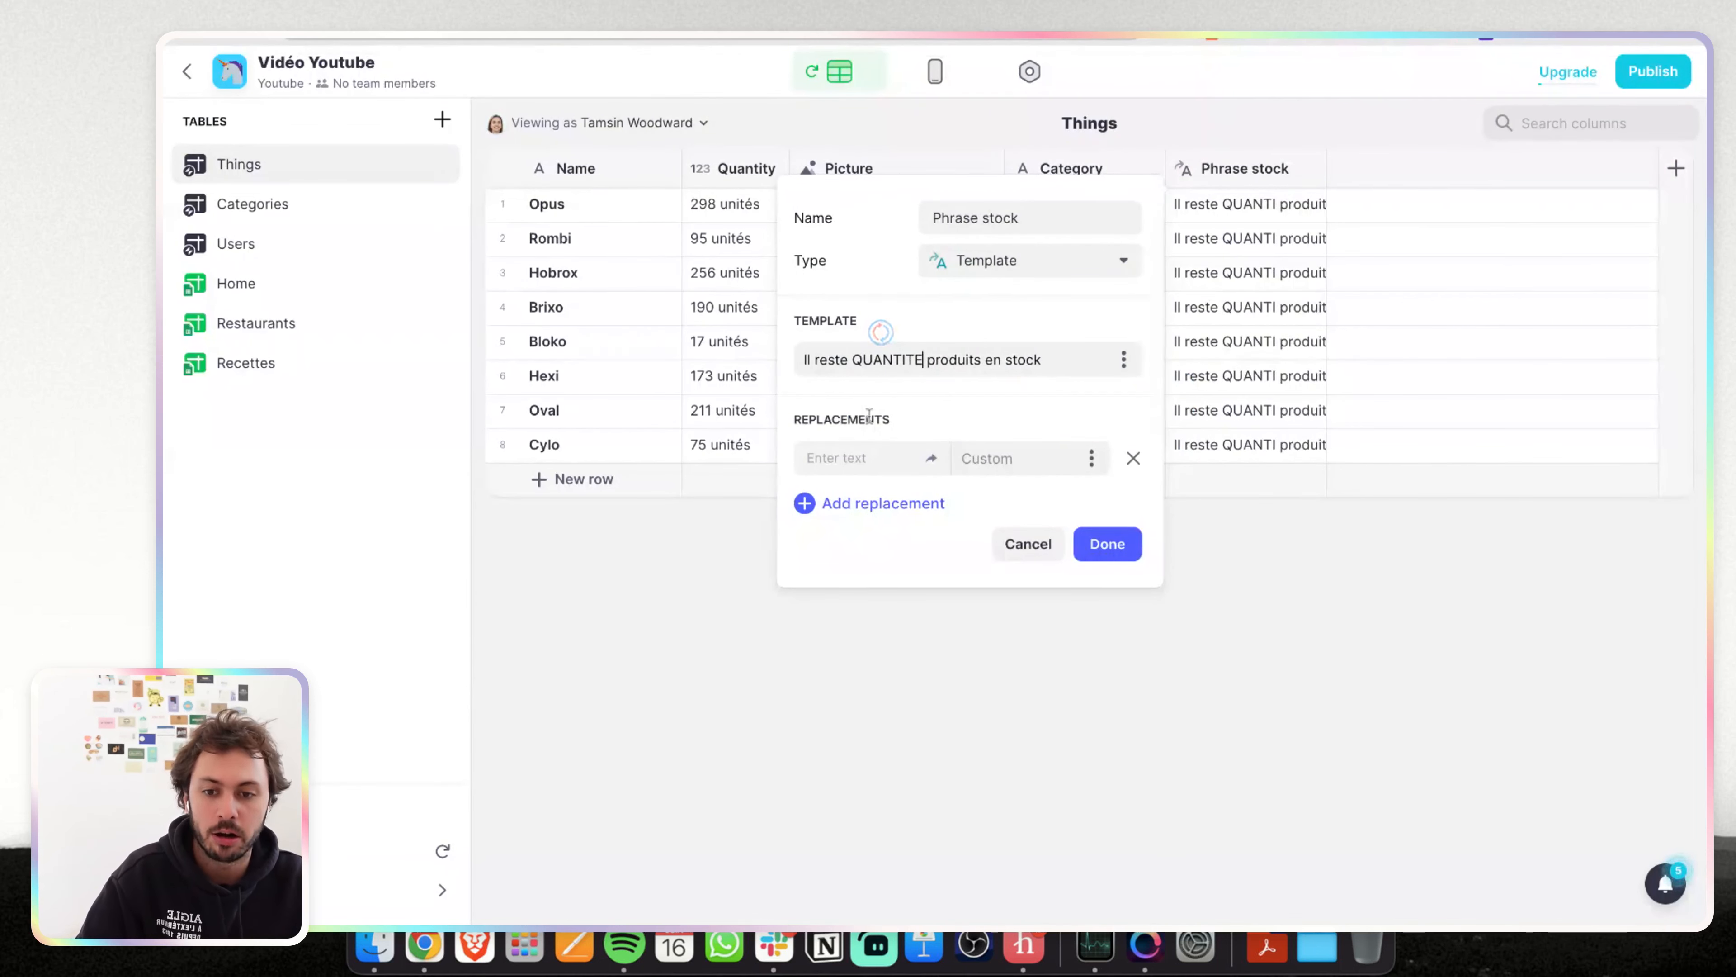
Set the template's replacement so that QUANTITE is replaced by the Quantity column
{"action": "left_click", "coordinate": [834, 458]}
{"action": "type", "text": "QU"}
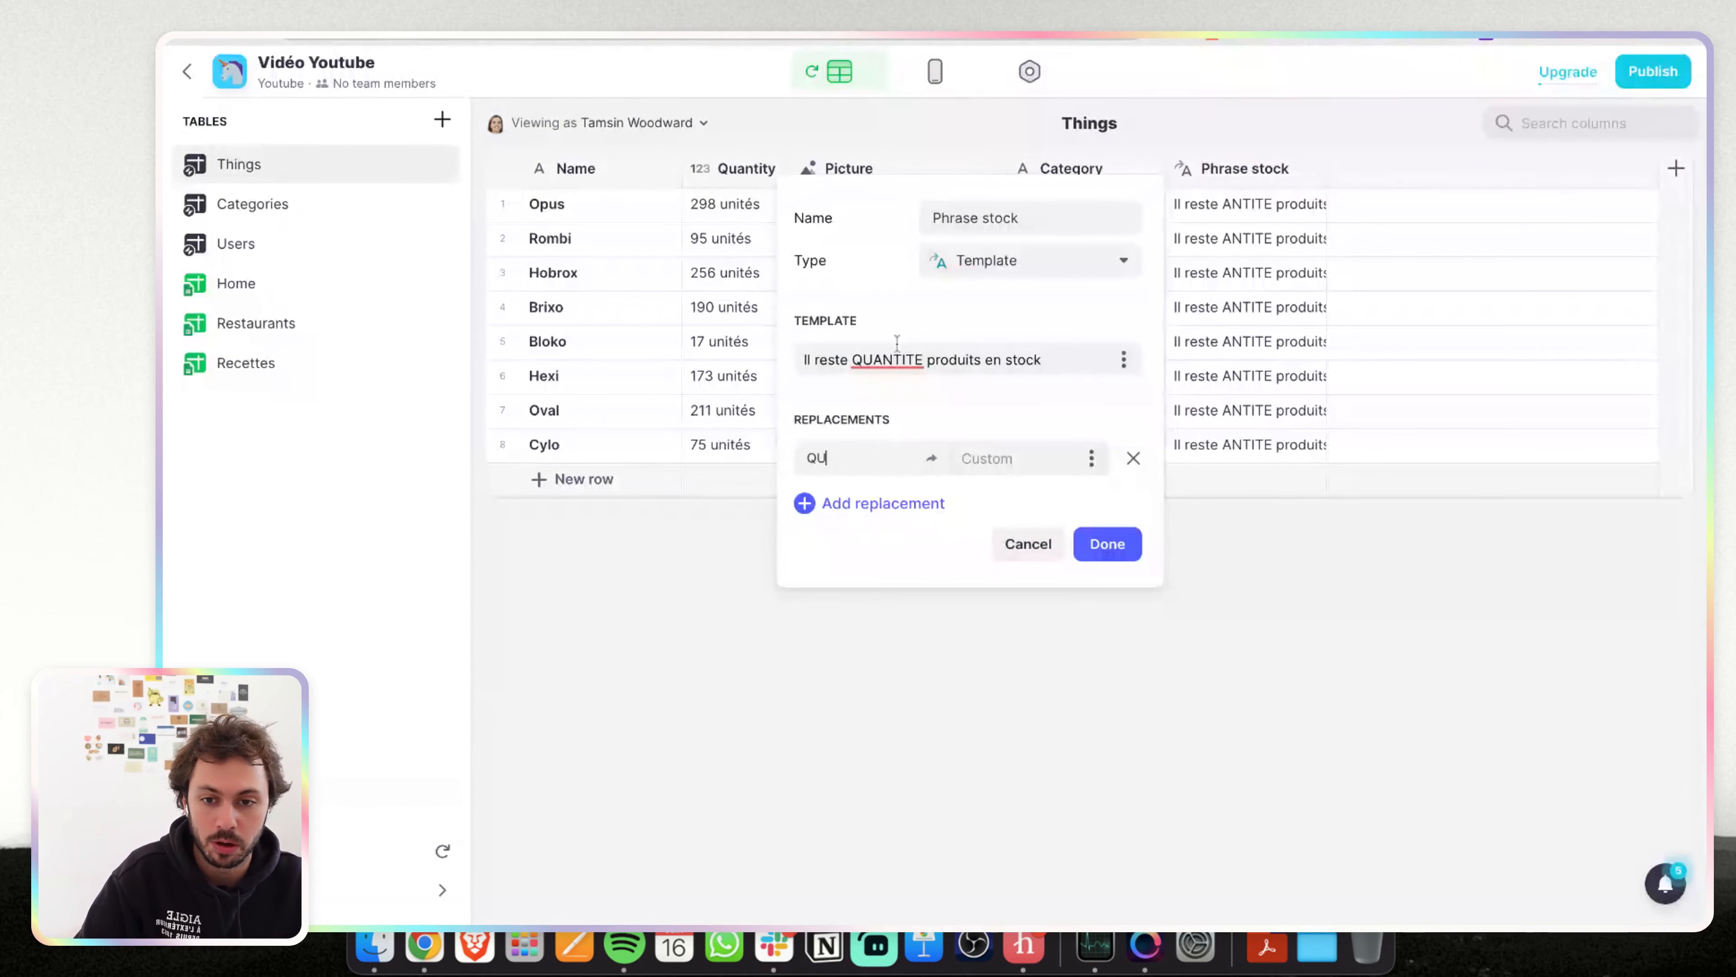
{"action": "left_click", "coordinate": [884, 363]}
{"action": "left_click", "coordinate": [907, 170]}
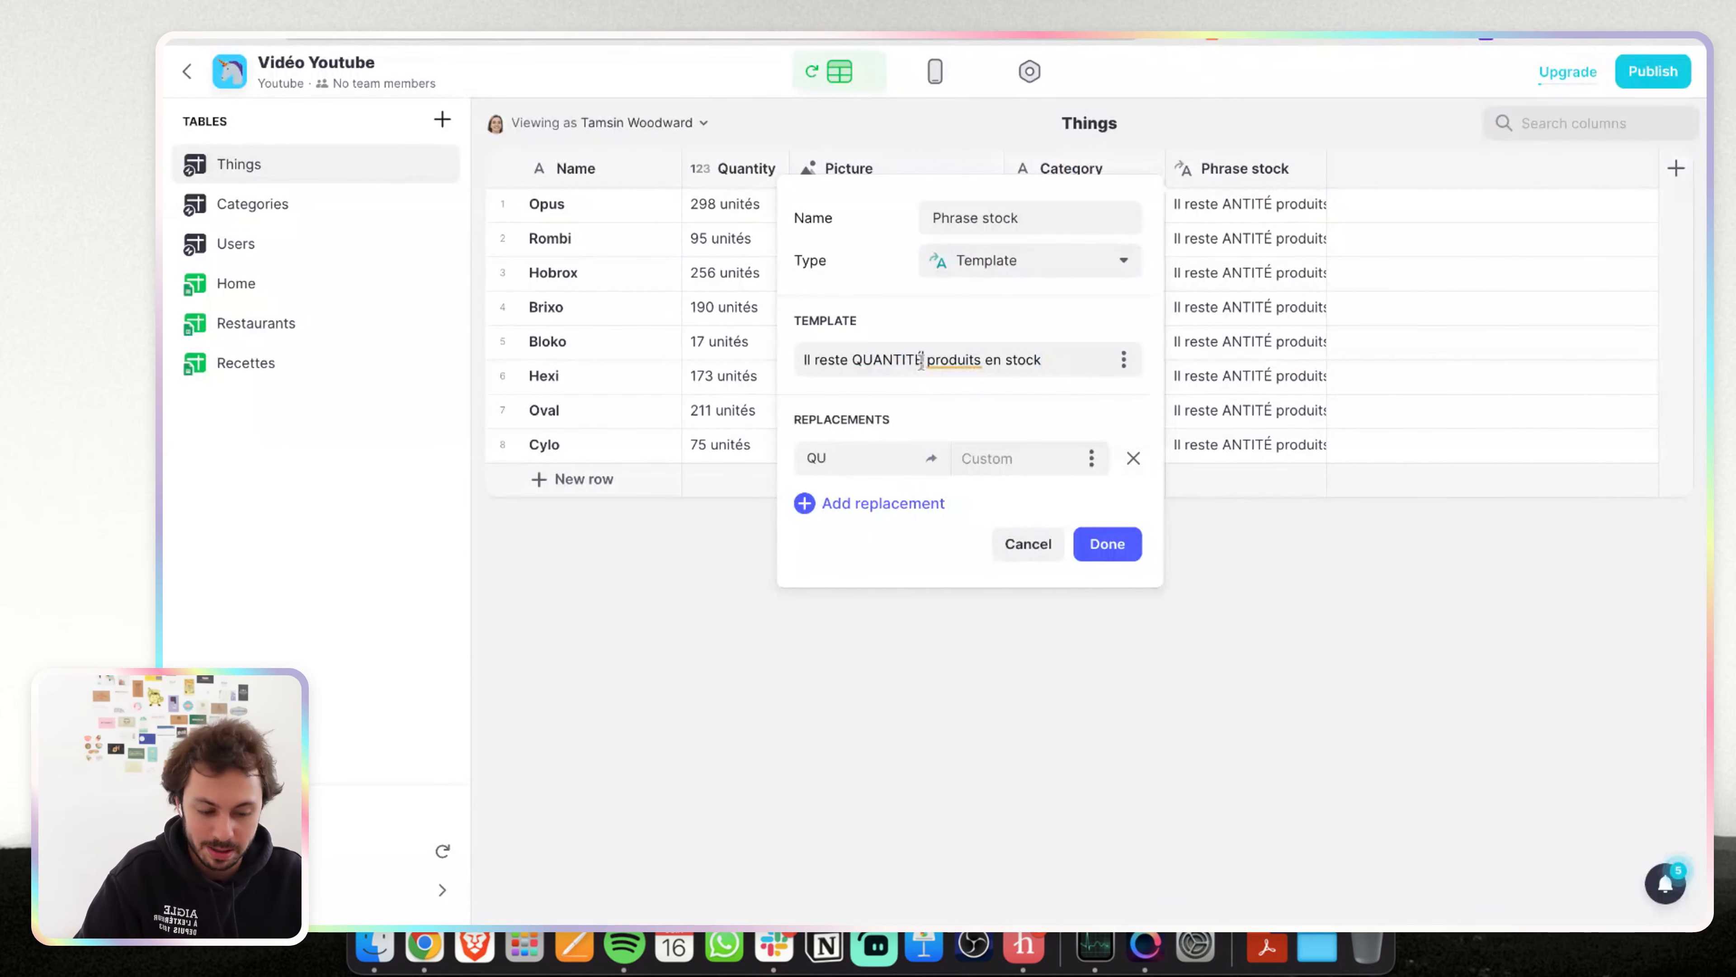
{"action": "double_click", "coordinate": [882, 361]}
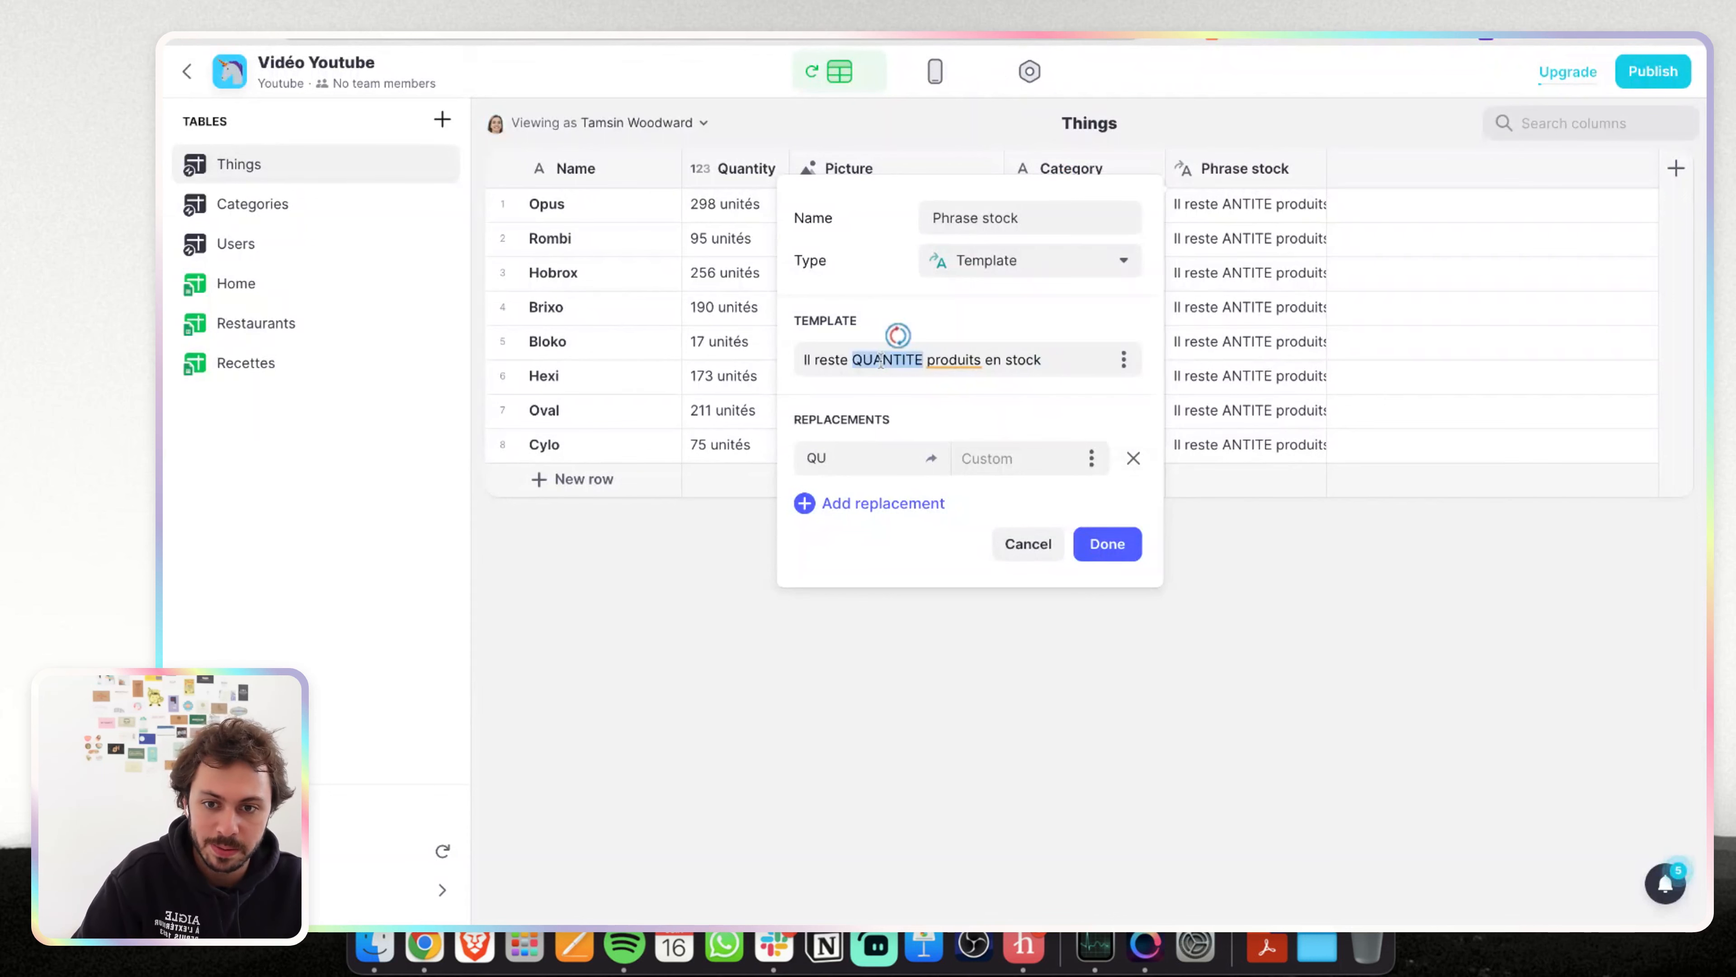
{"action": "left_click", "coordinate": [837, 462]}
{"action": "type", "text": "QUANTITE"}
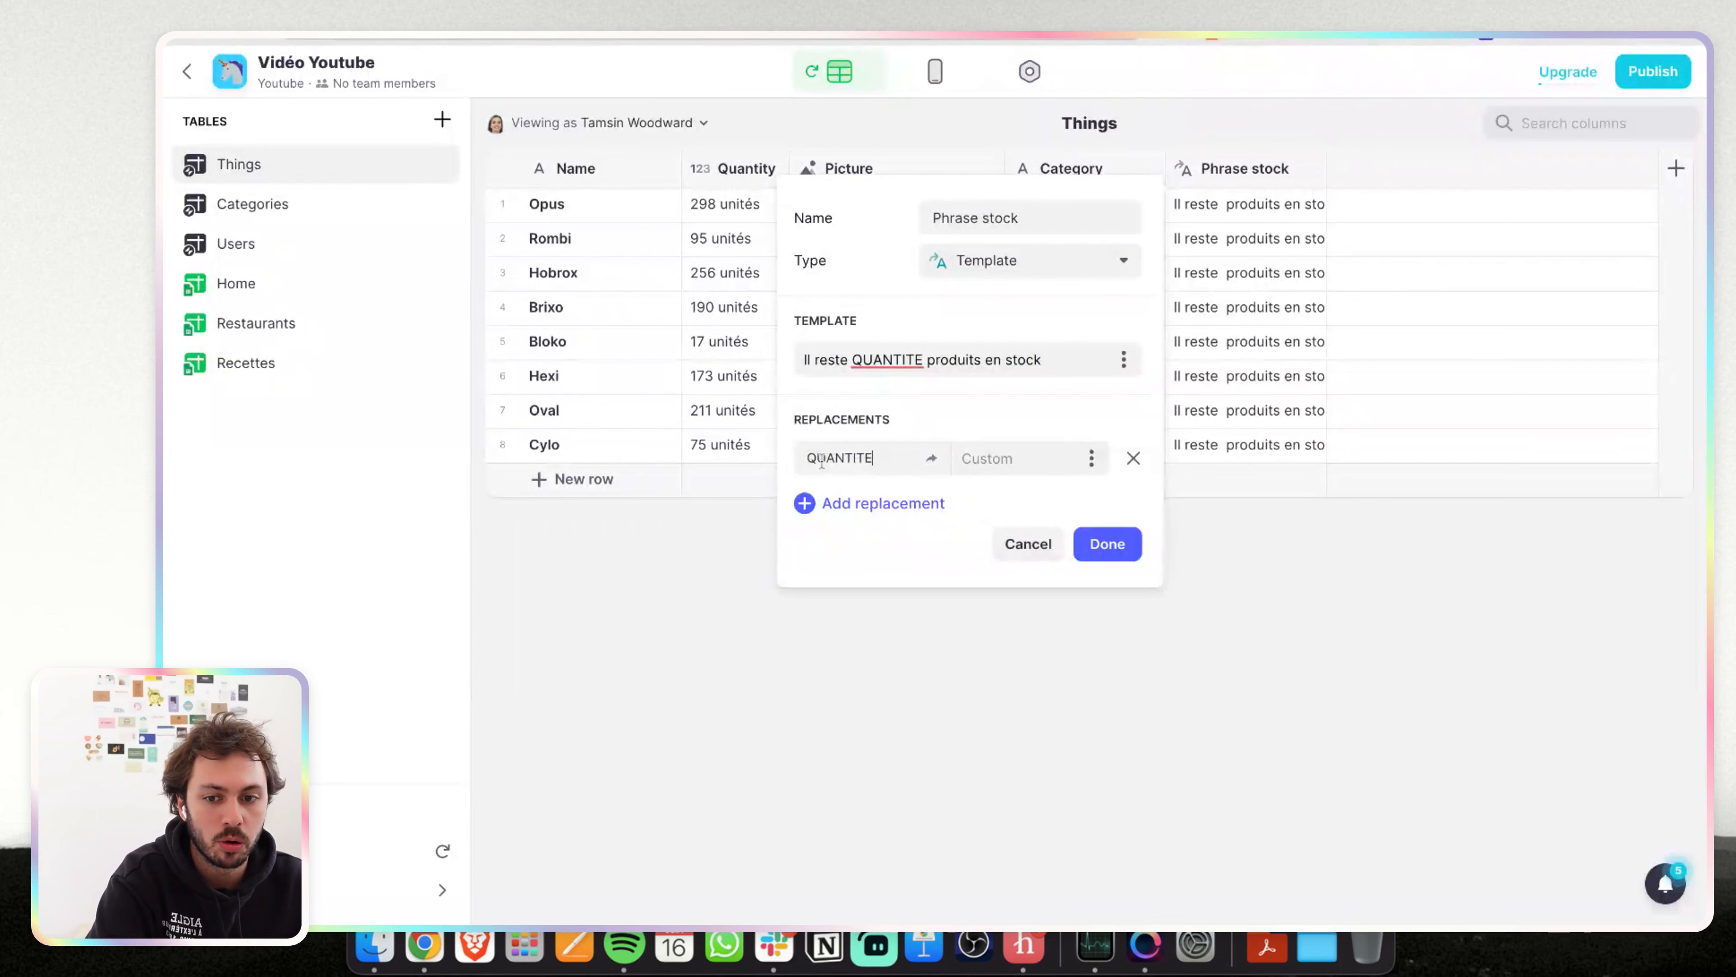
{"action": "left_click", "coordinate": [1092, 458]}
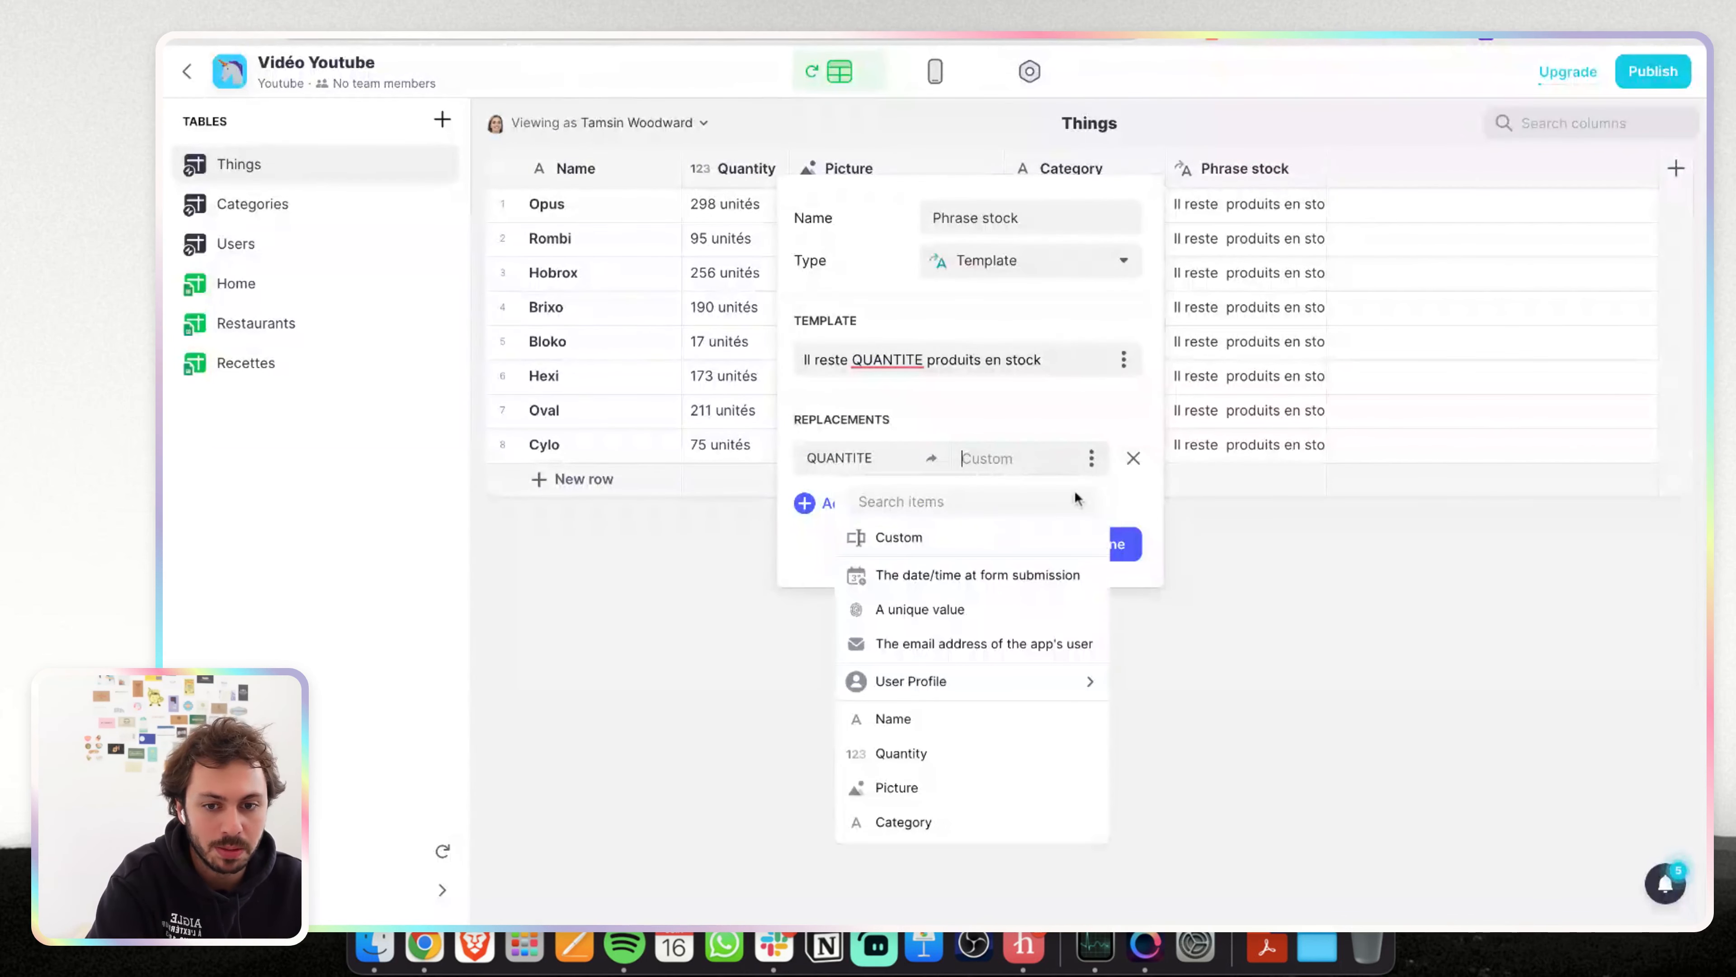
{"action": "left_click", "coordinate": [951, 760]}
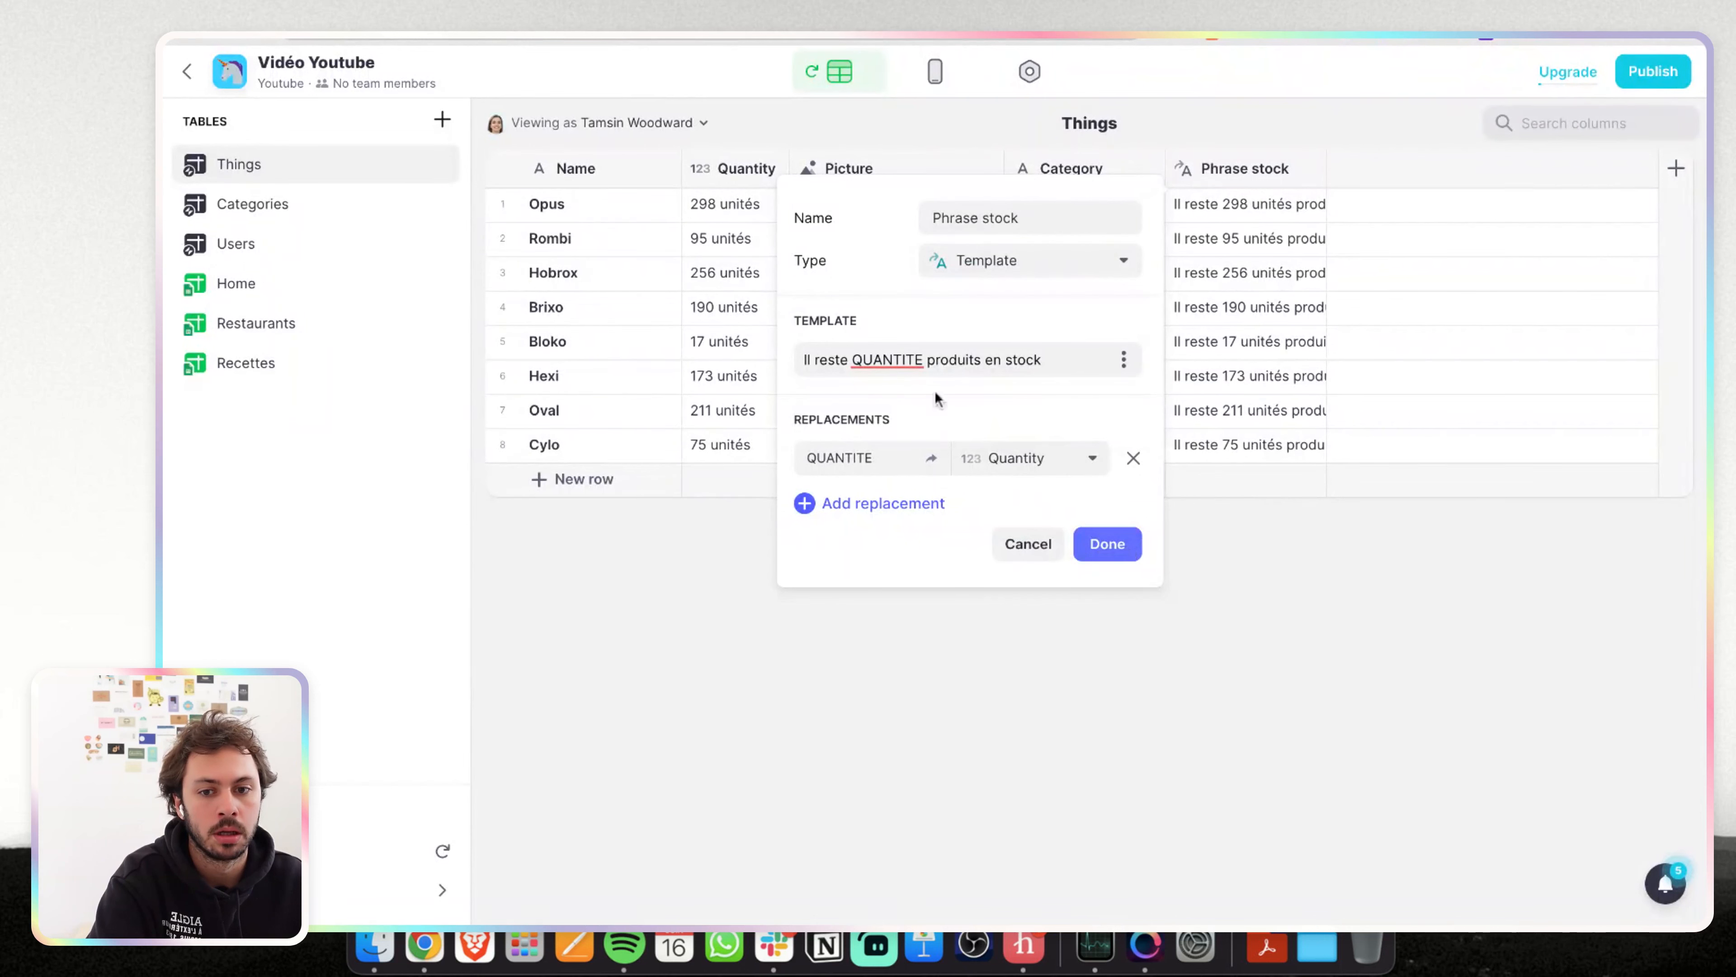
Remove "produits" from the template text, save the Phrase stock column, and review its settings
{"action": "double_click", "coordinate": [951, 360]}
{"action": "key", "text": "BackSpace"}
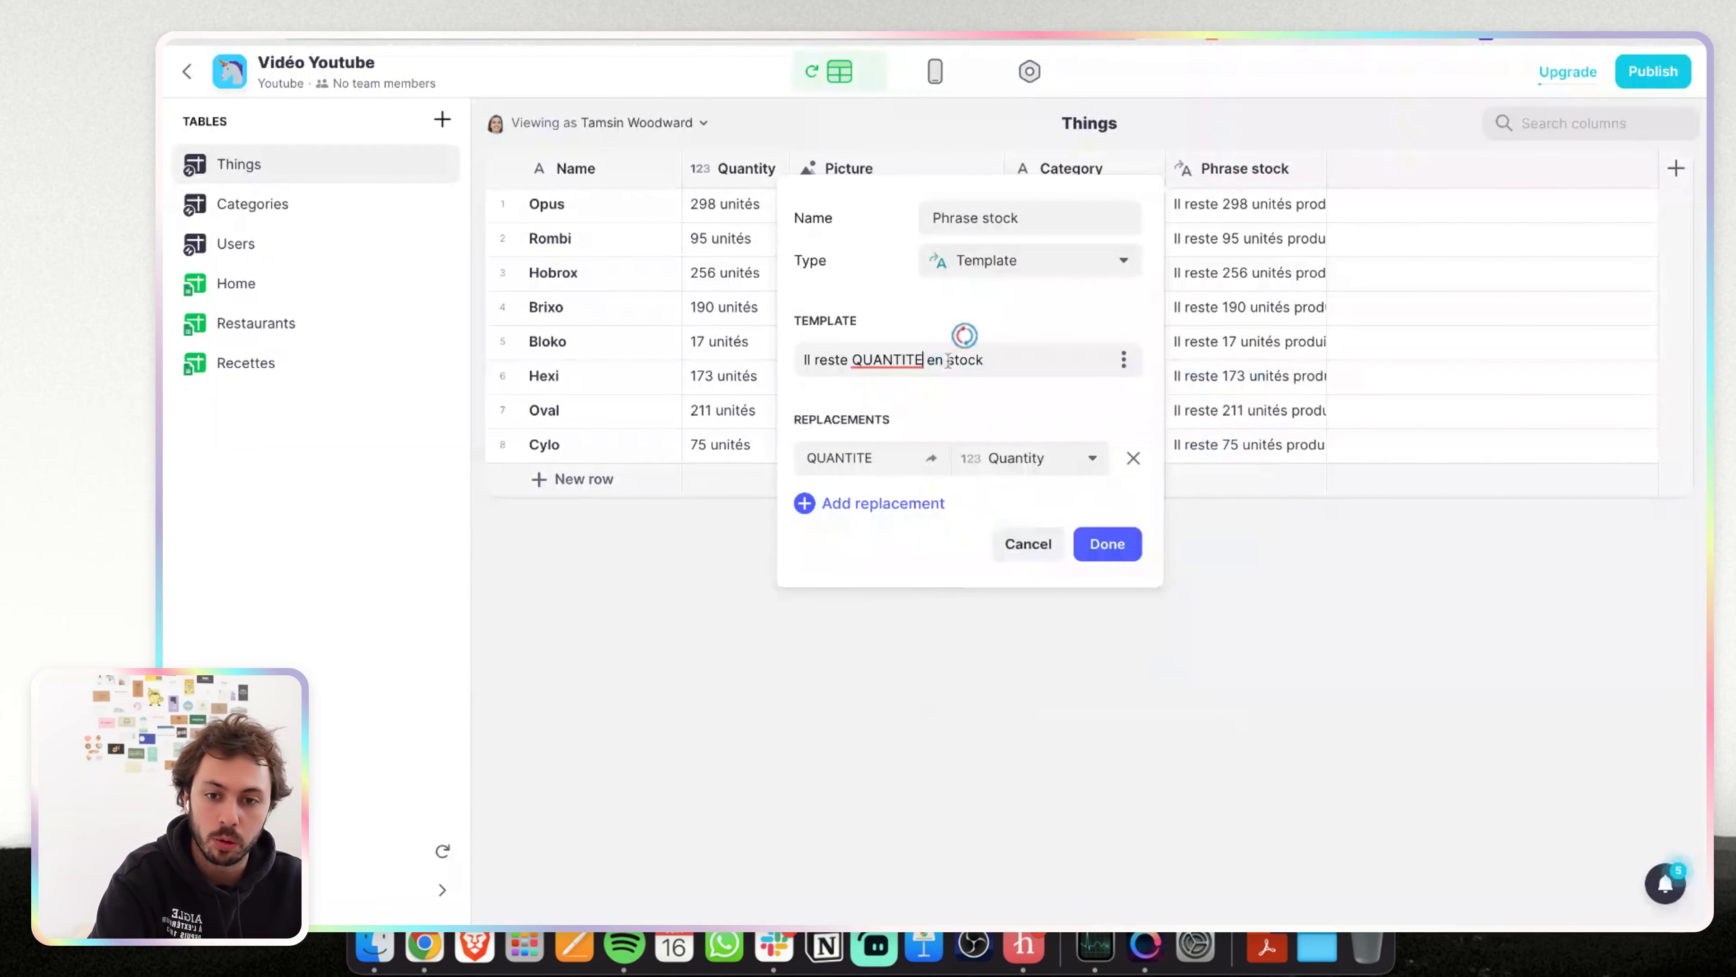
{"action": "left_click", "coordinate": [1099, 546]}
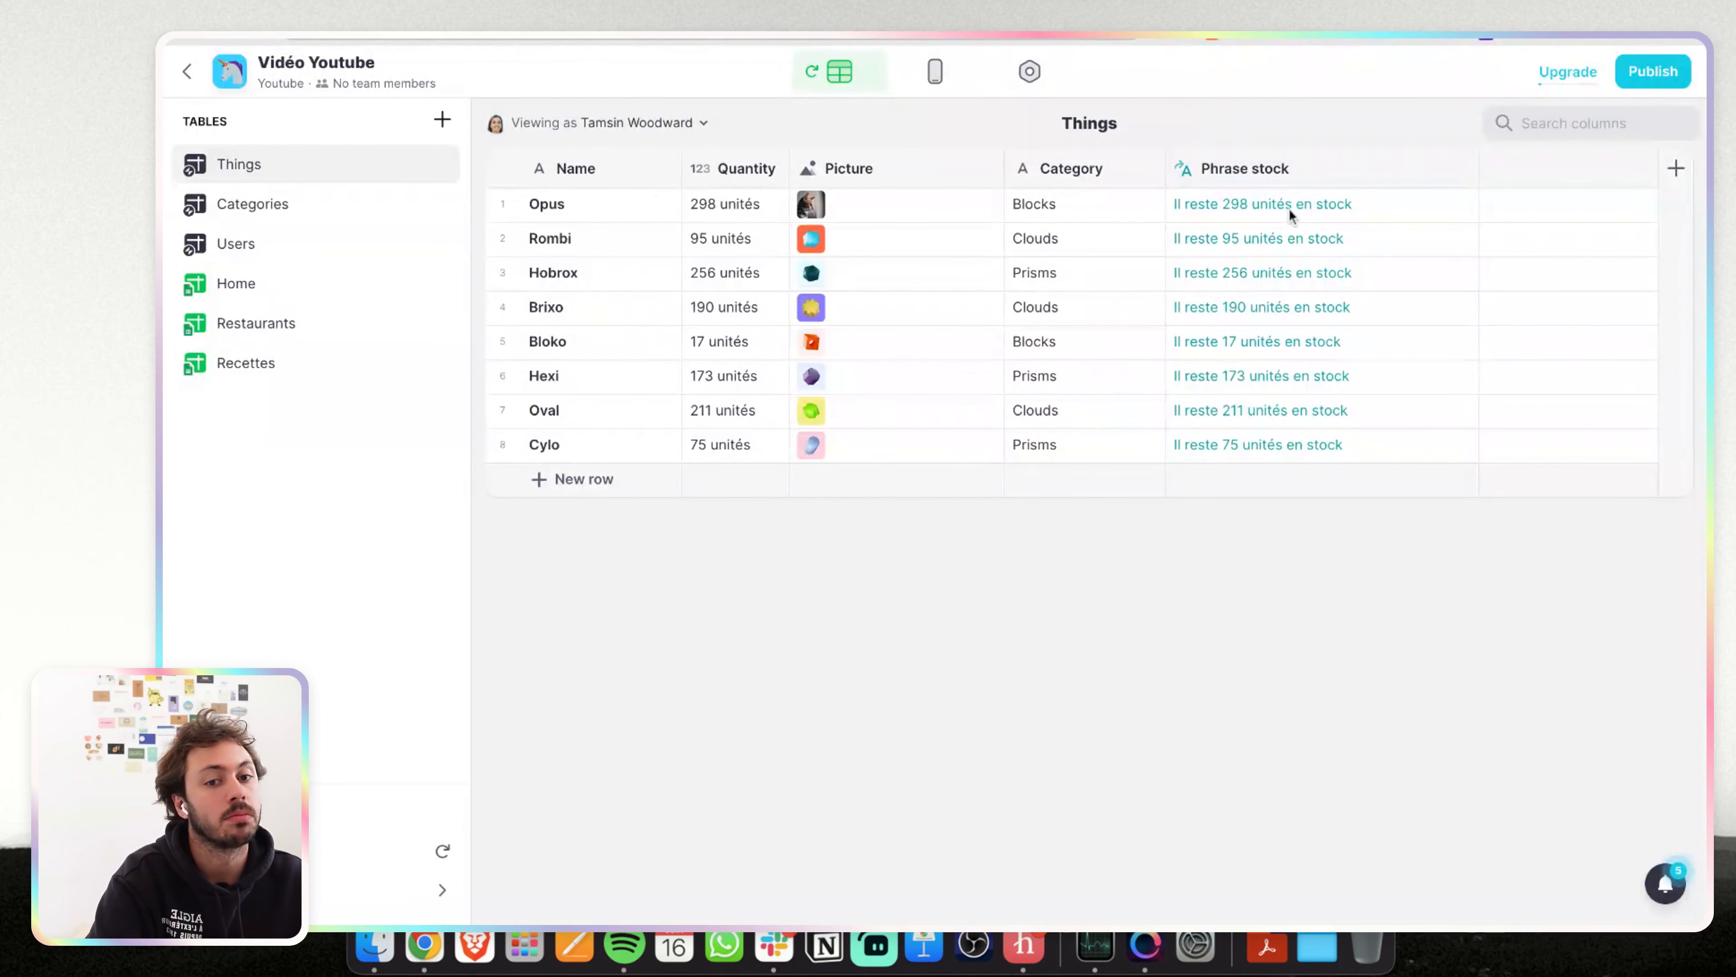
{"action": "double_click", "coordinate": [1298, 172]}
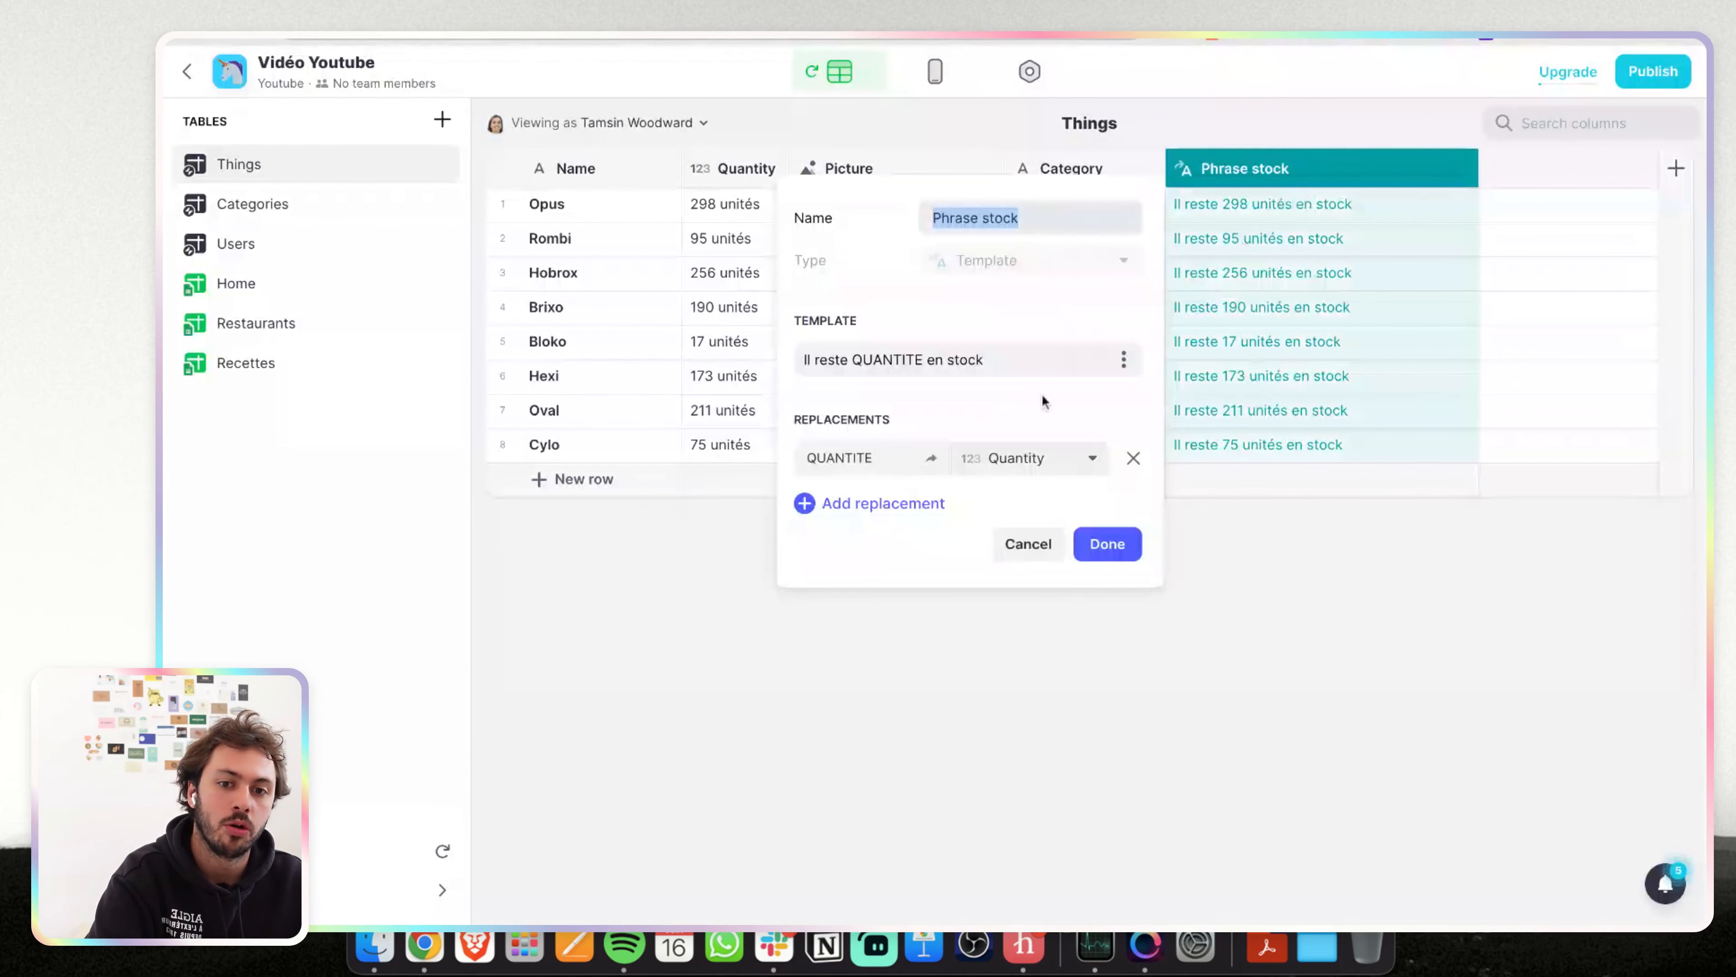
{"action": "left_click", "coordinate": [1215, 374]}
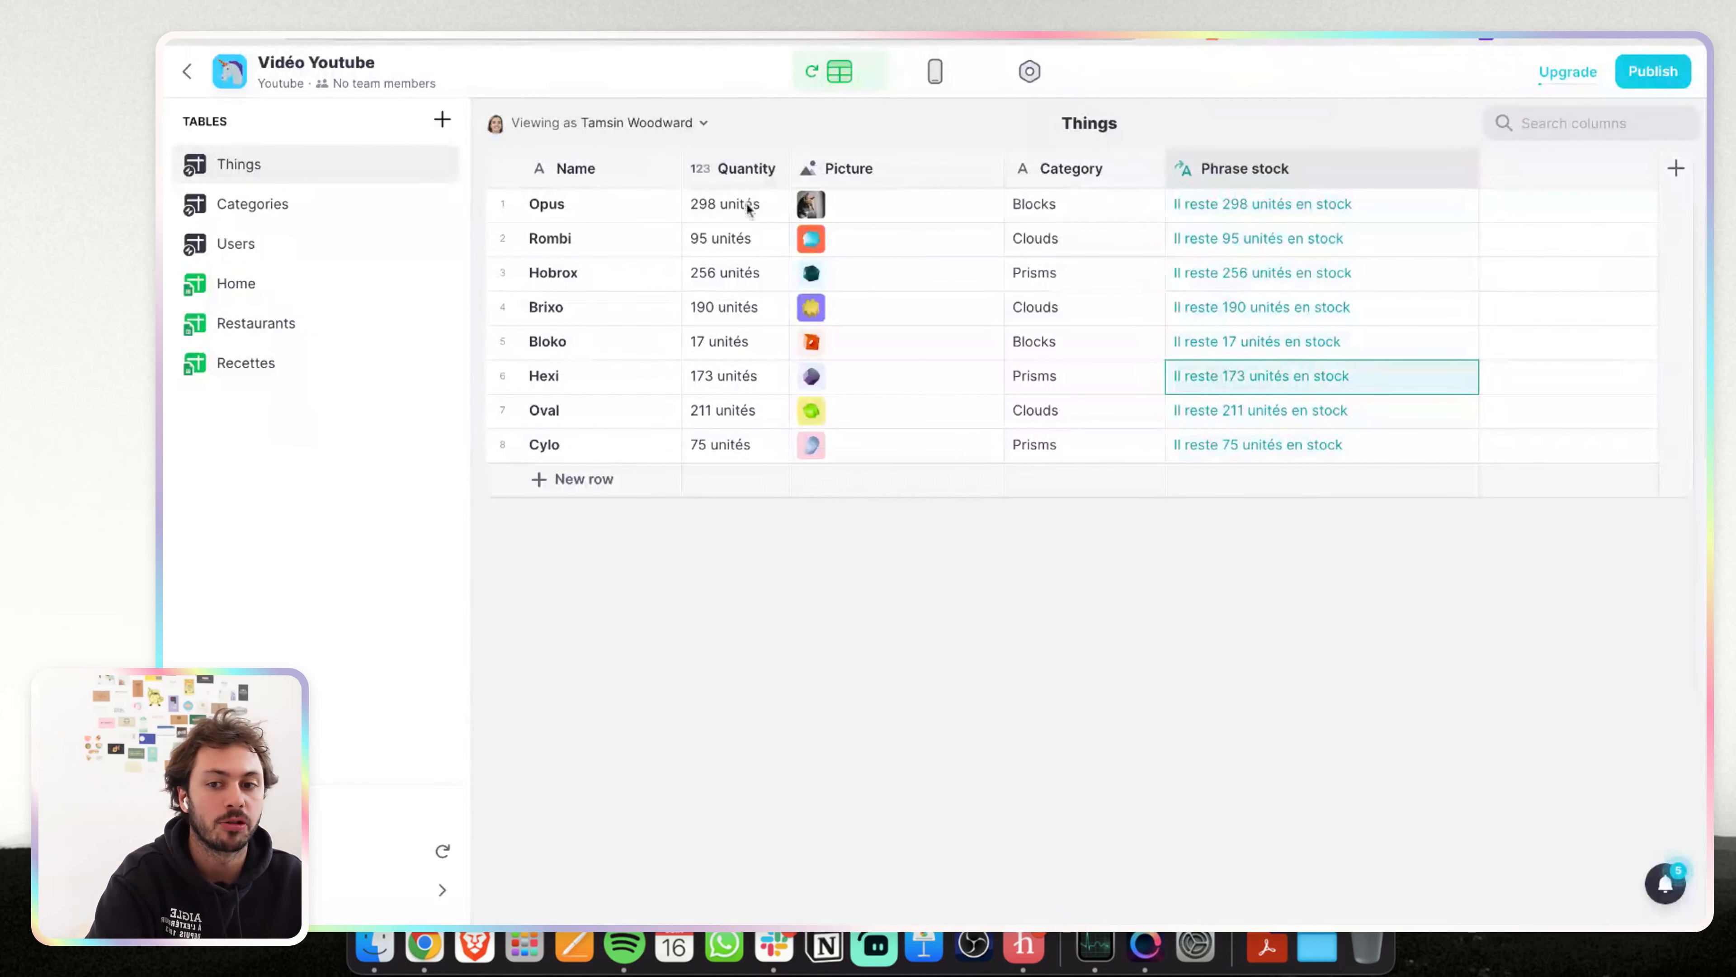
Return to the app layout and set the Youtube list's Details to the Phrase stock column
{"action": "left_click", "coordinate": [935, 71]}
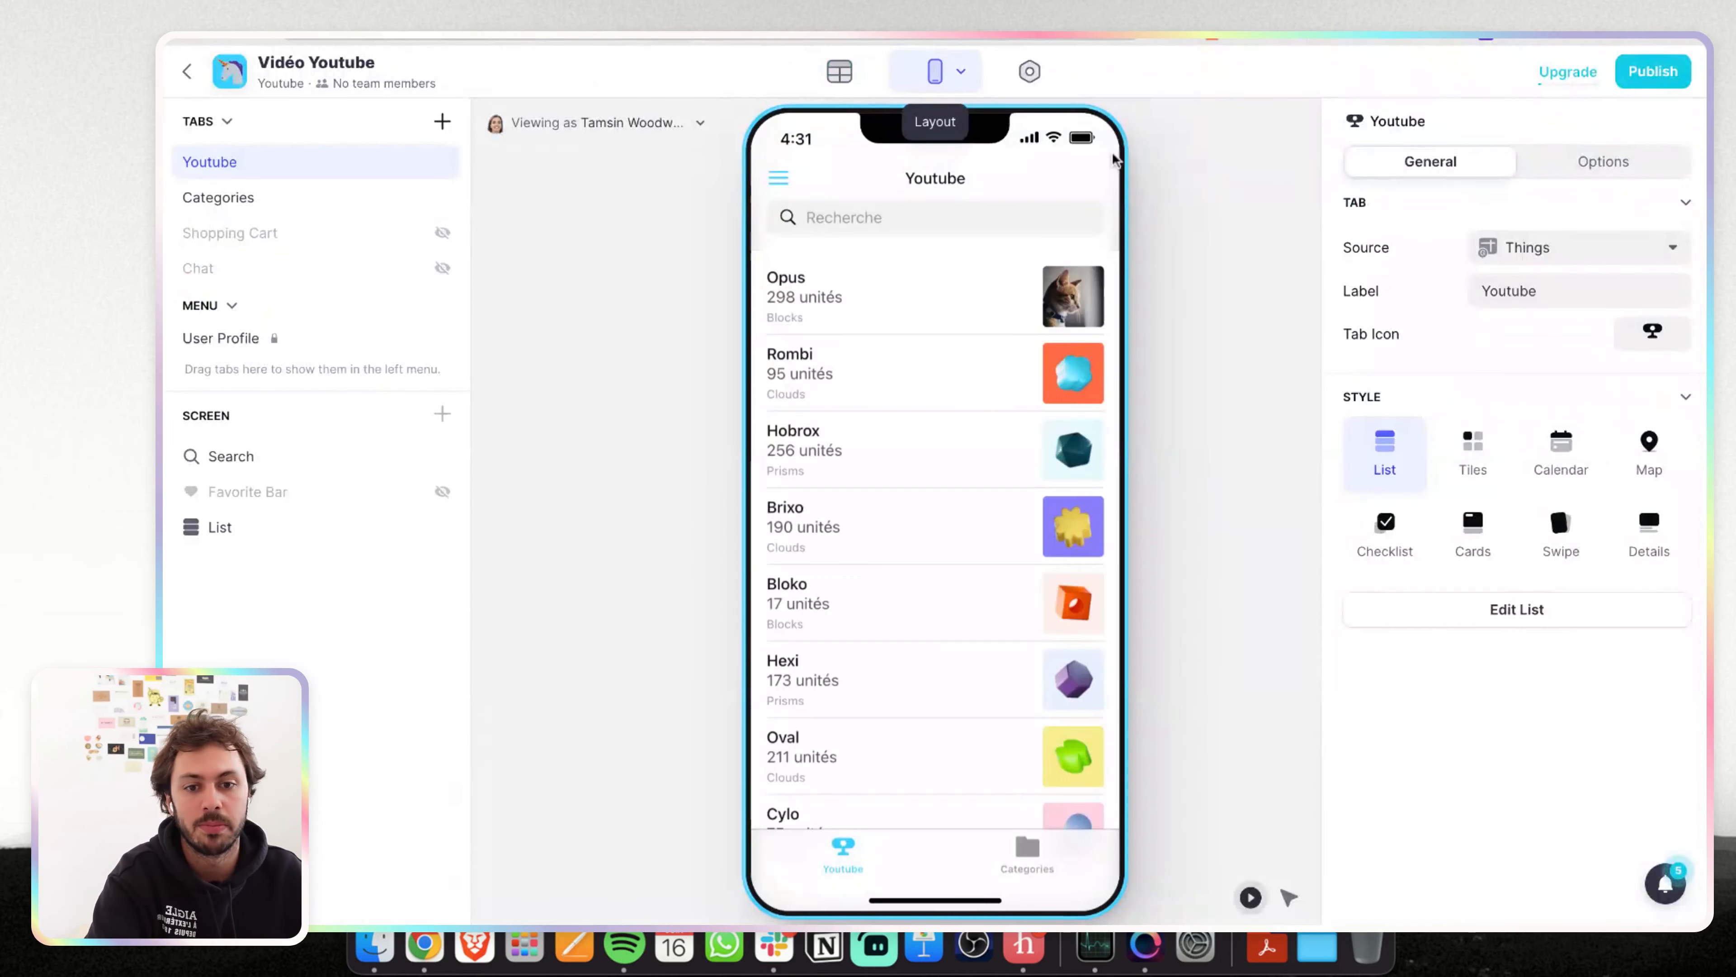
{"action": "left_click", "coordinate": [1426, 613]}
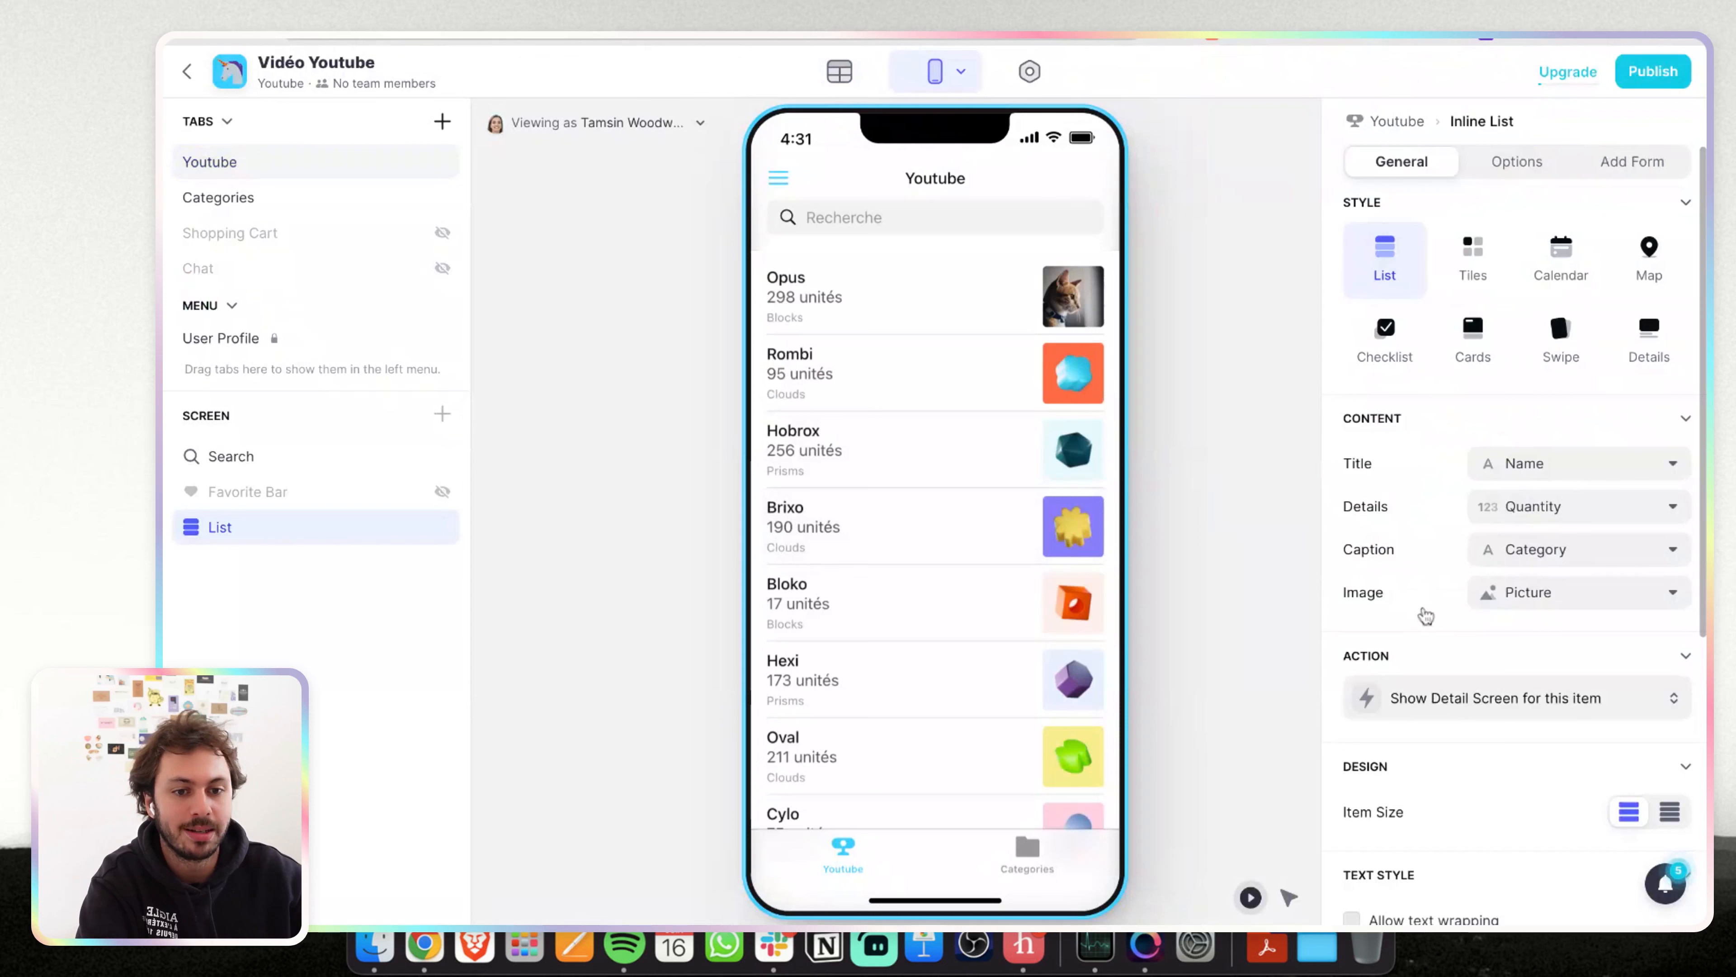
{"action": "left_click", "coordinate": [1516, 557]}
{"action": "left_click", "coordinate": [1521, 517]}
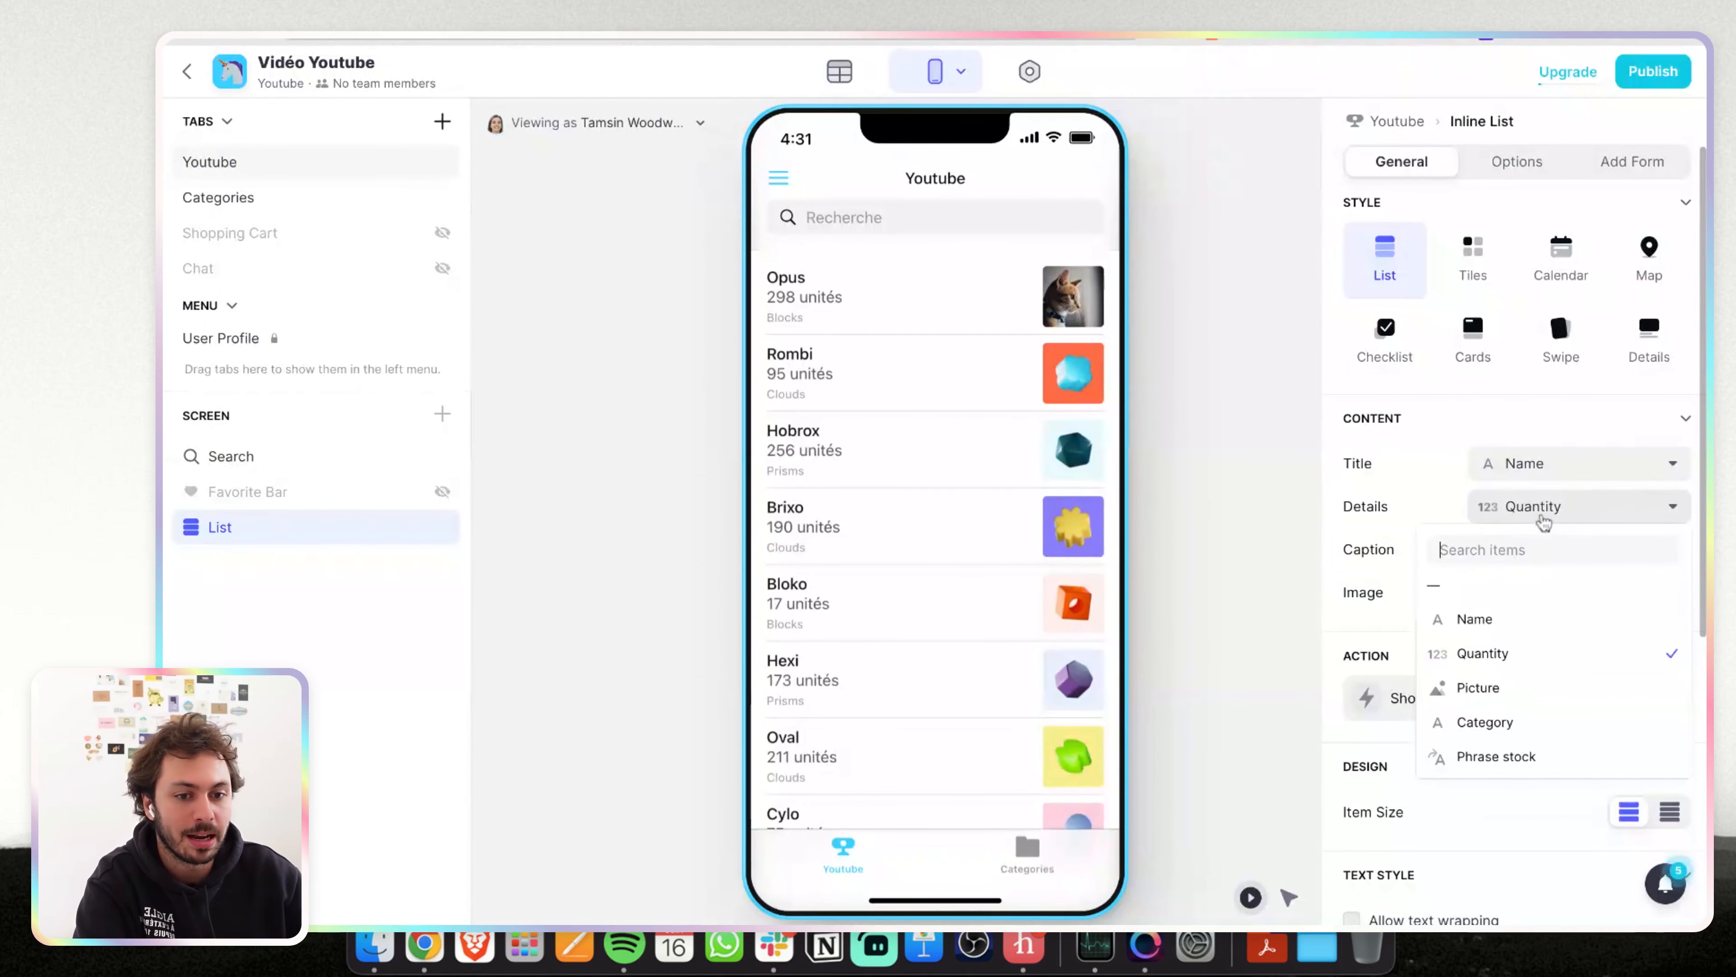
{"action": "left_click", "coordinate": [1497, 756]}
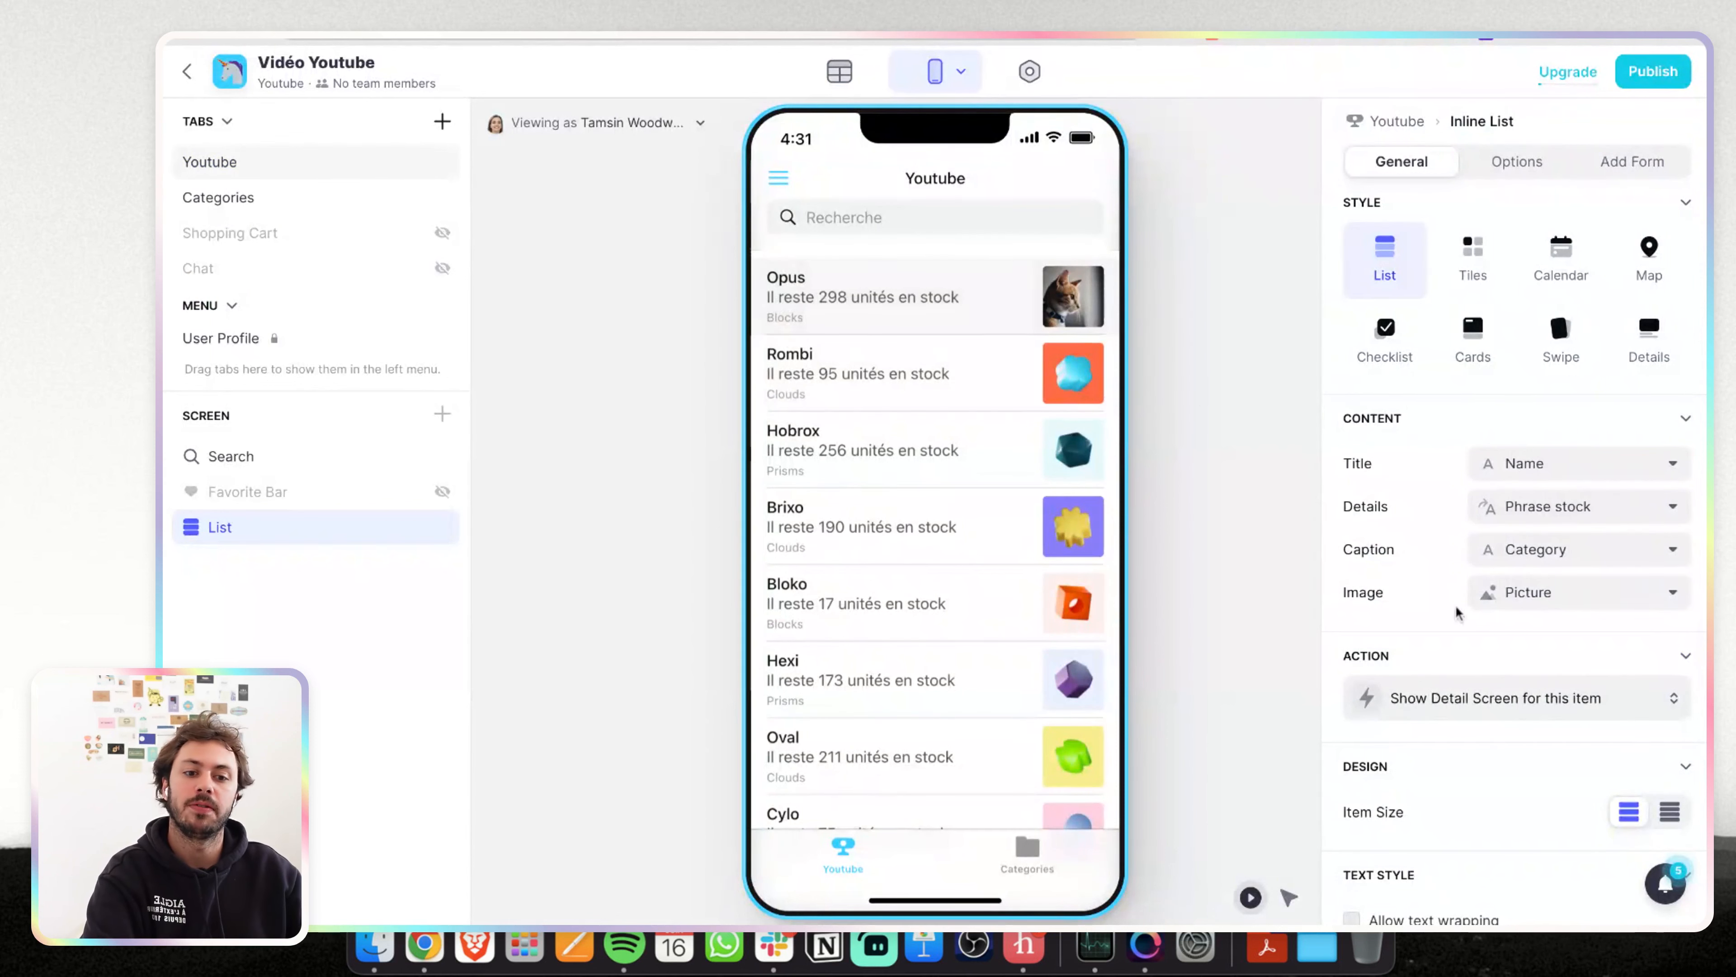
Set the Youtube list's Details to Category and its Caption to Phrase stock
{"action": "left_click", "coordinate": [1558, 520]}
{"action": "left_click", "coordinate": [1485, 722]}
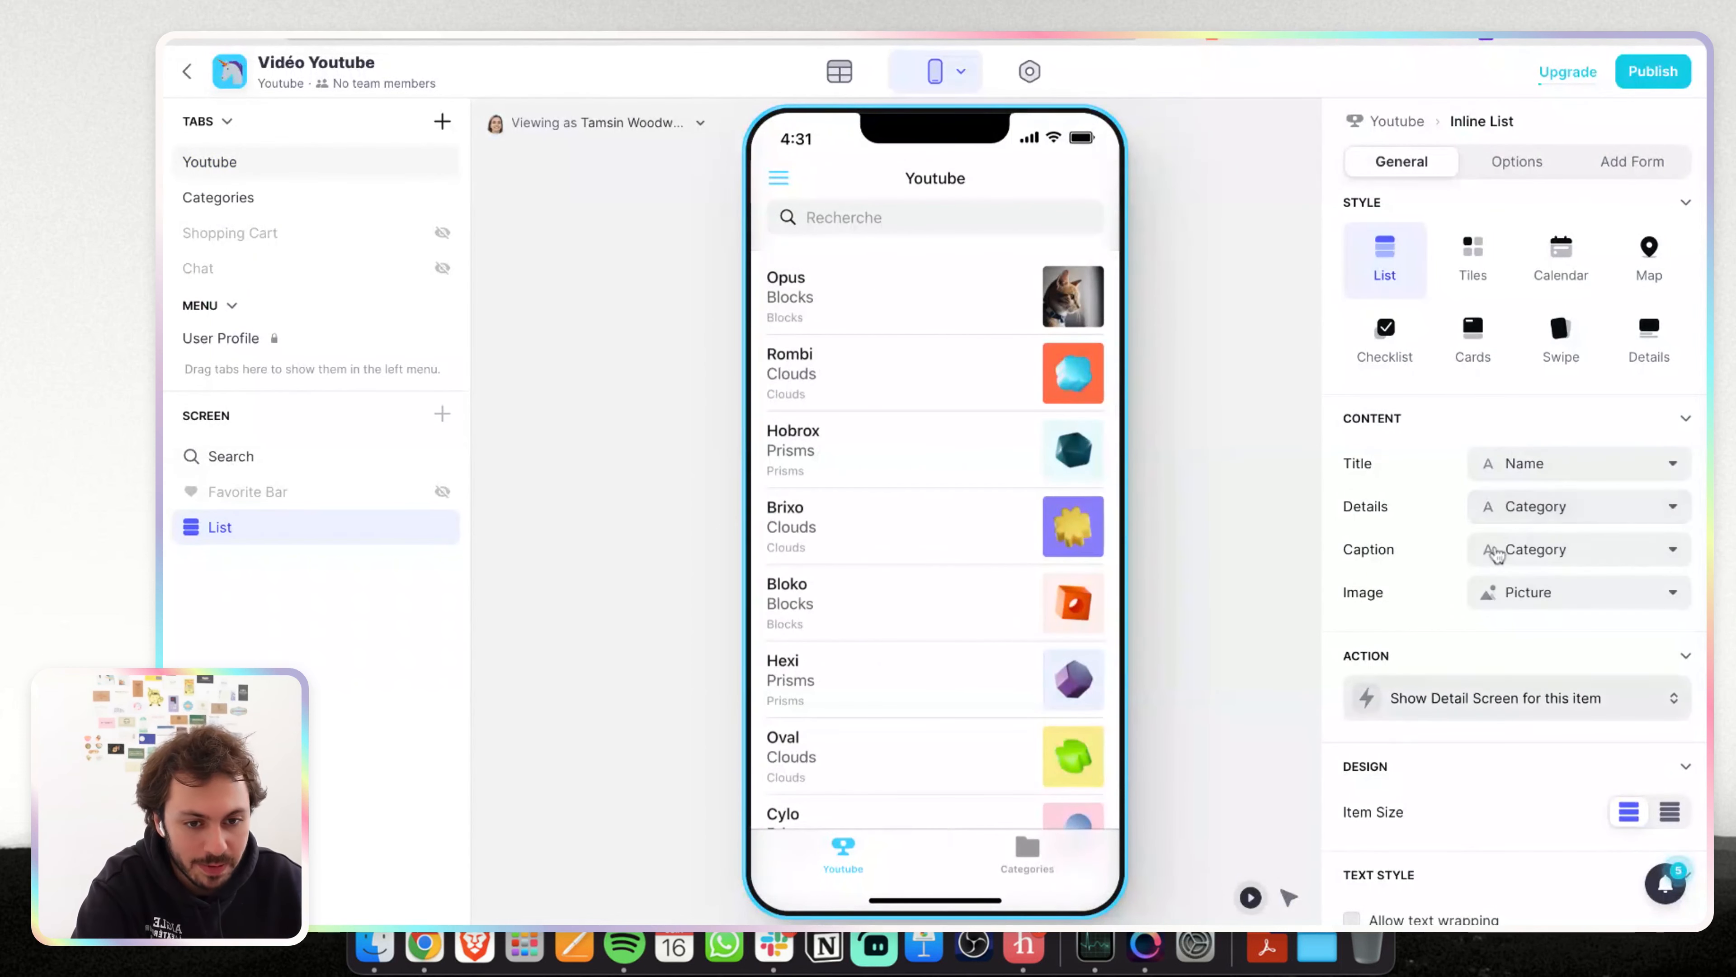
{"action": "left_click", "coordinate": [1497, 553]}
{"action": "left_click", "coordinate": [1496, 799]}
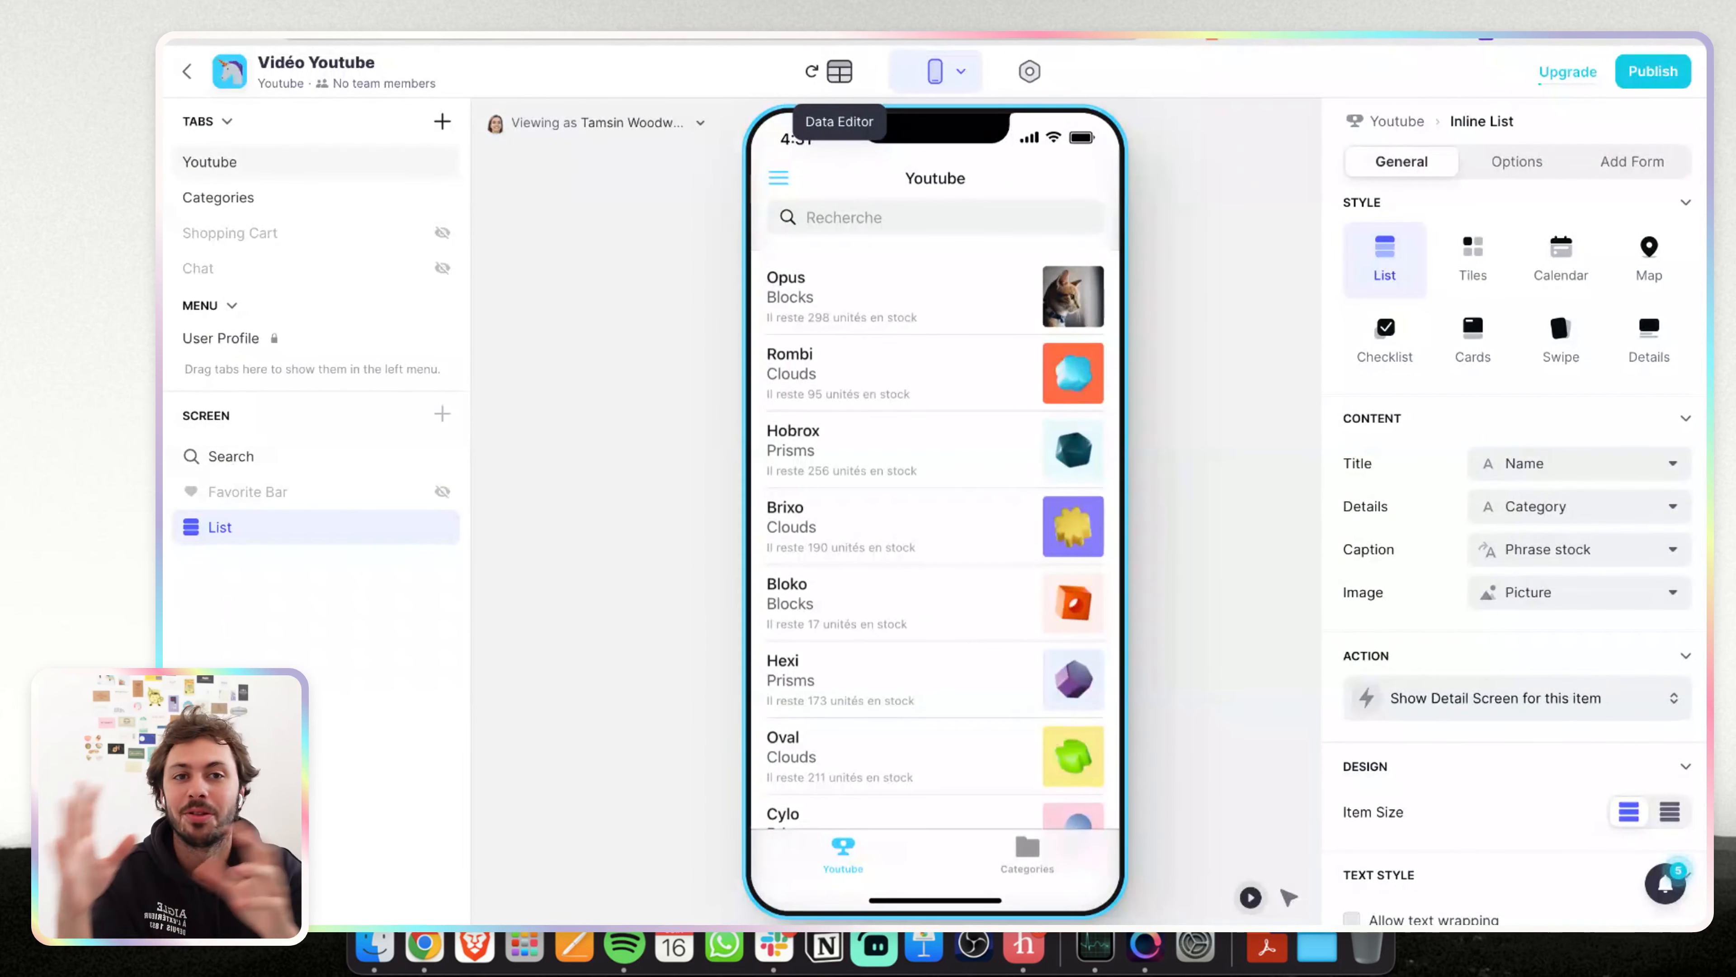
View the Categories tab and its Blocks detail screen in the app preview, and return to the category list
{"action": "left_click", "coordinate": [1014, 867]}
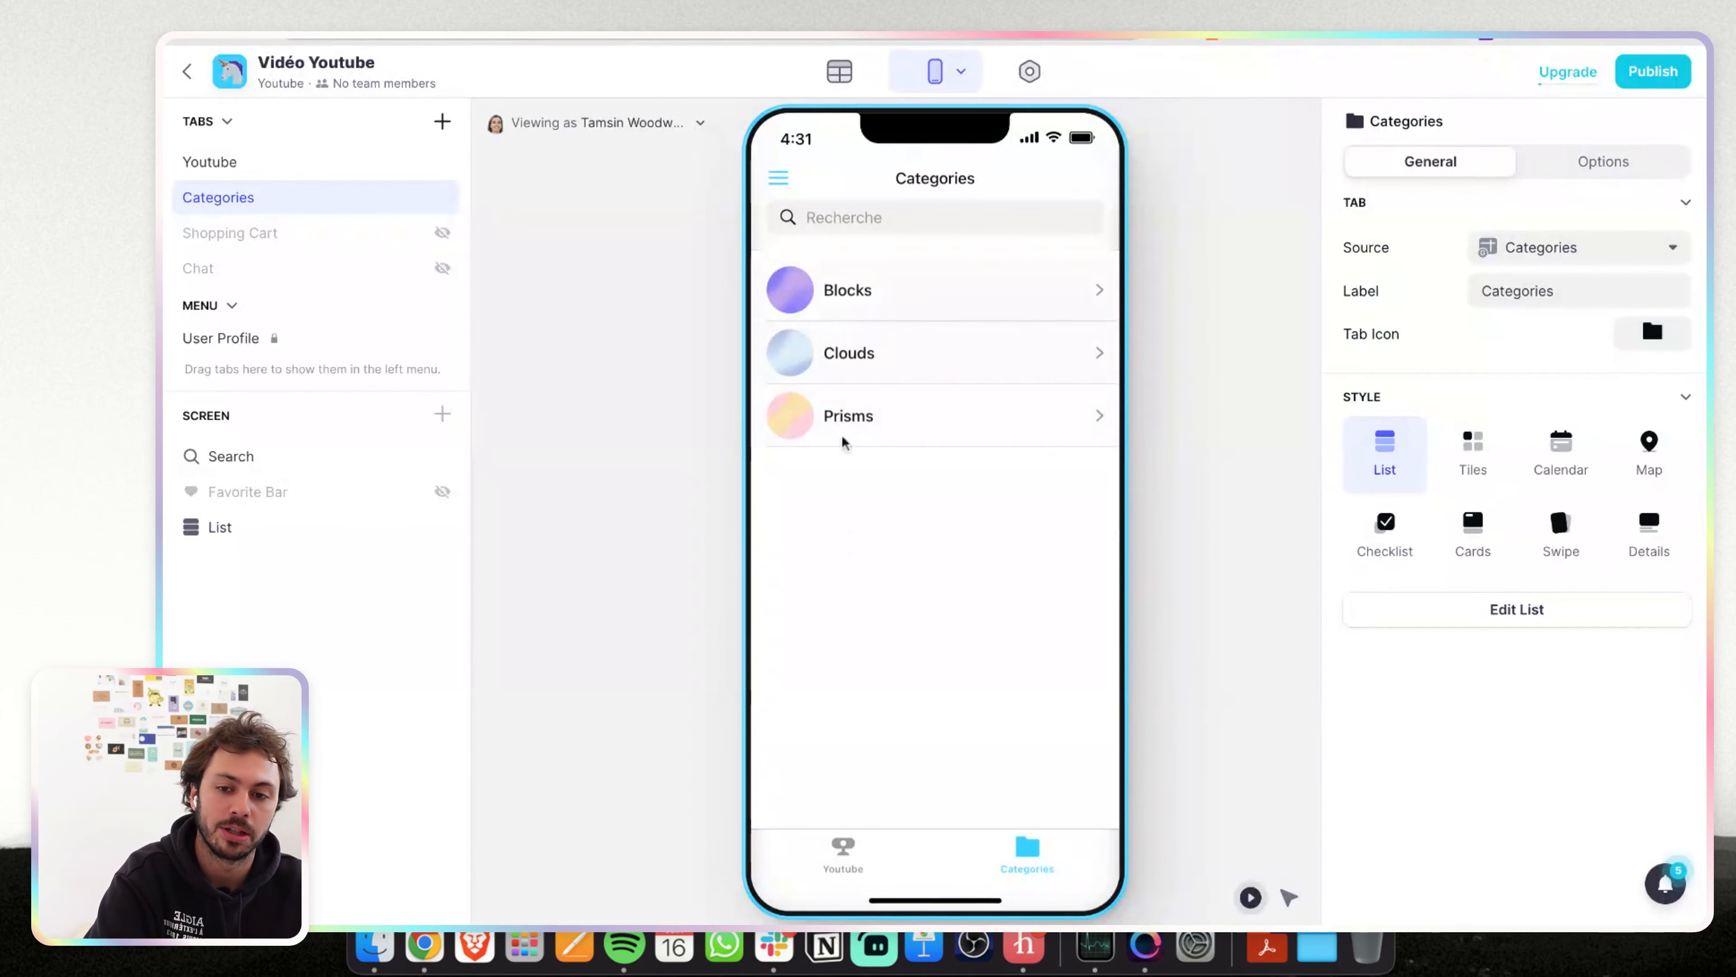
{"action": "left_click", "coordinate": [861, 311]}
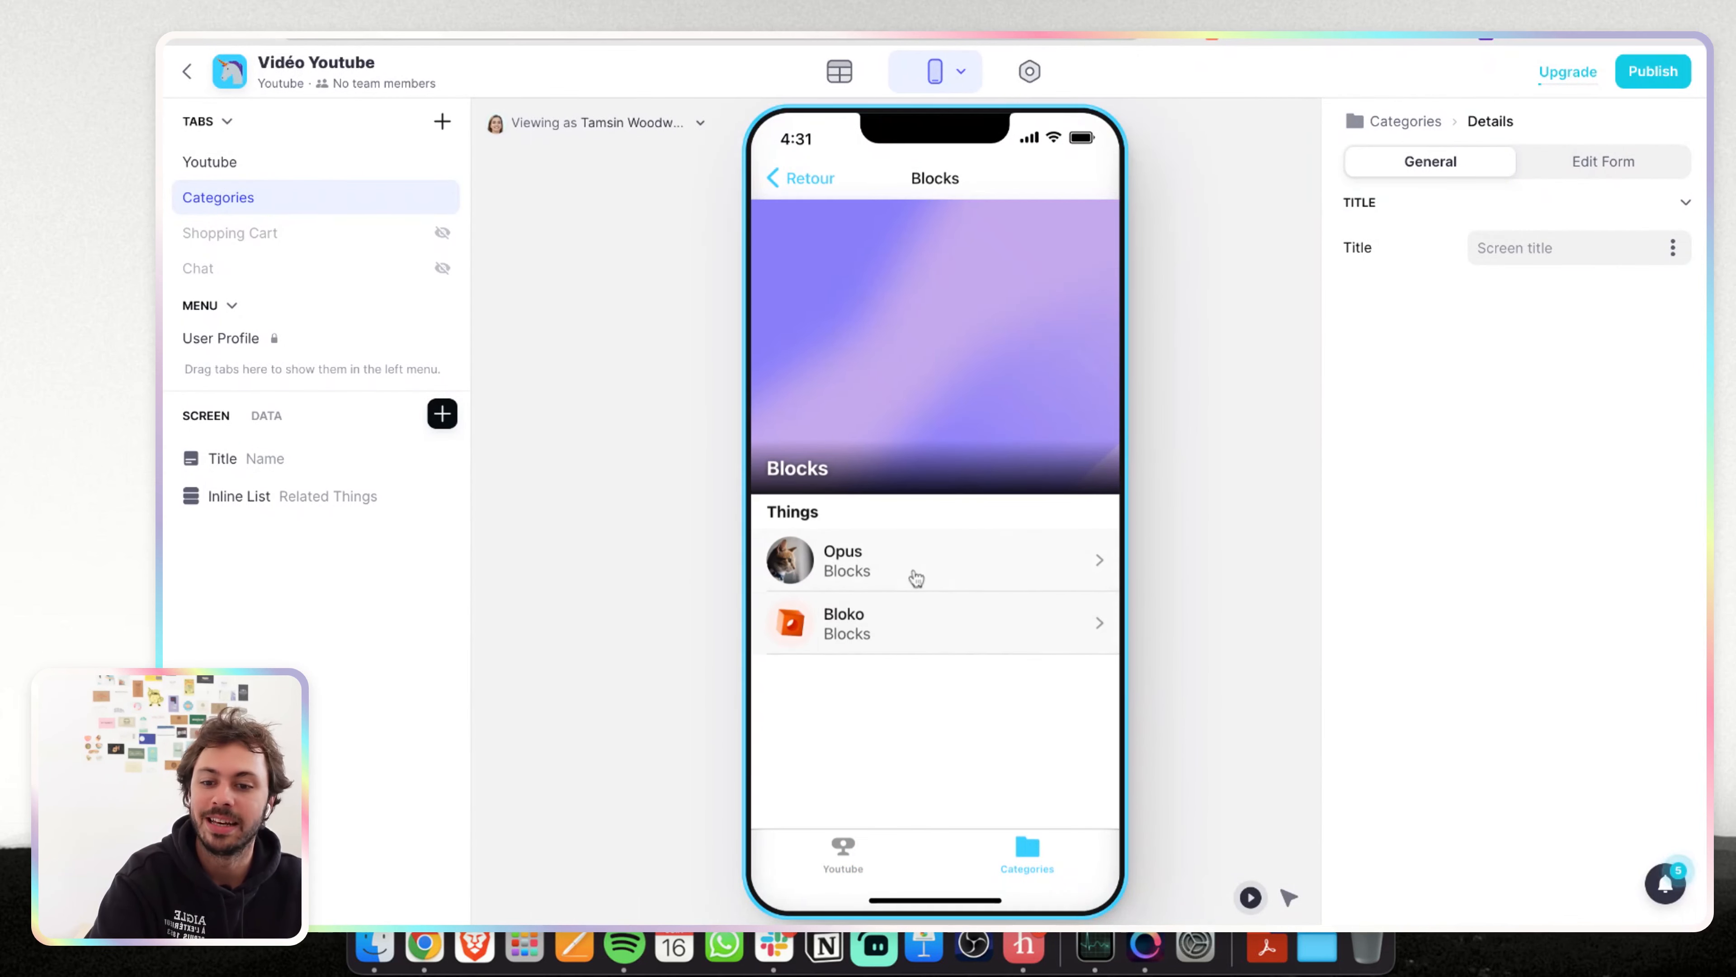
{"action": "left_click", "coordinate": [815, 179]}
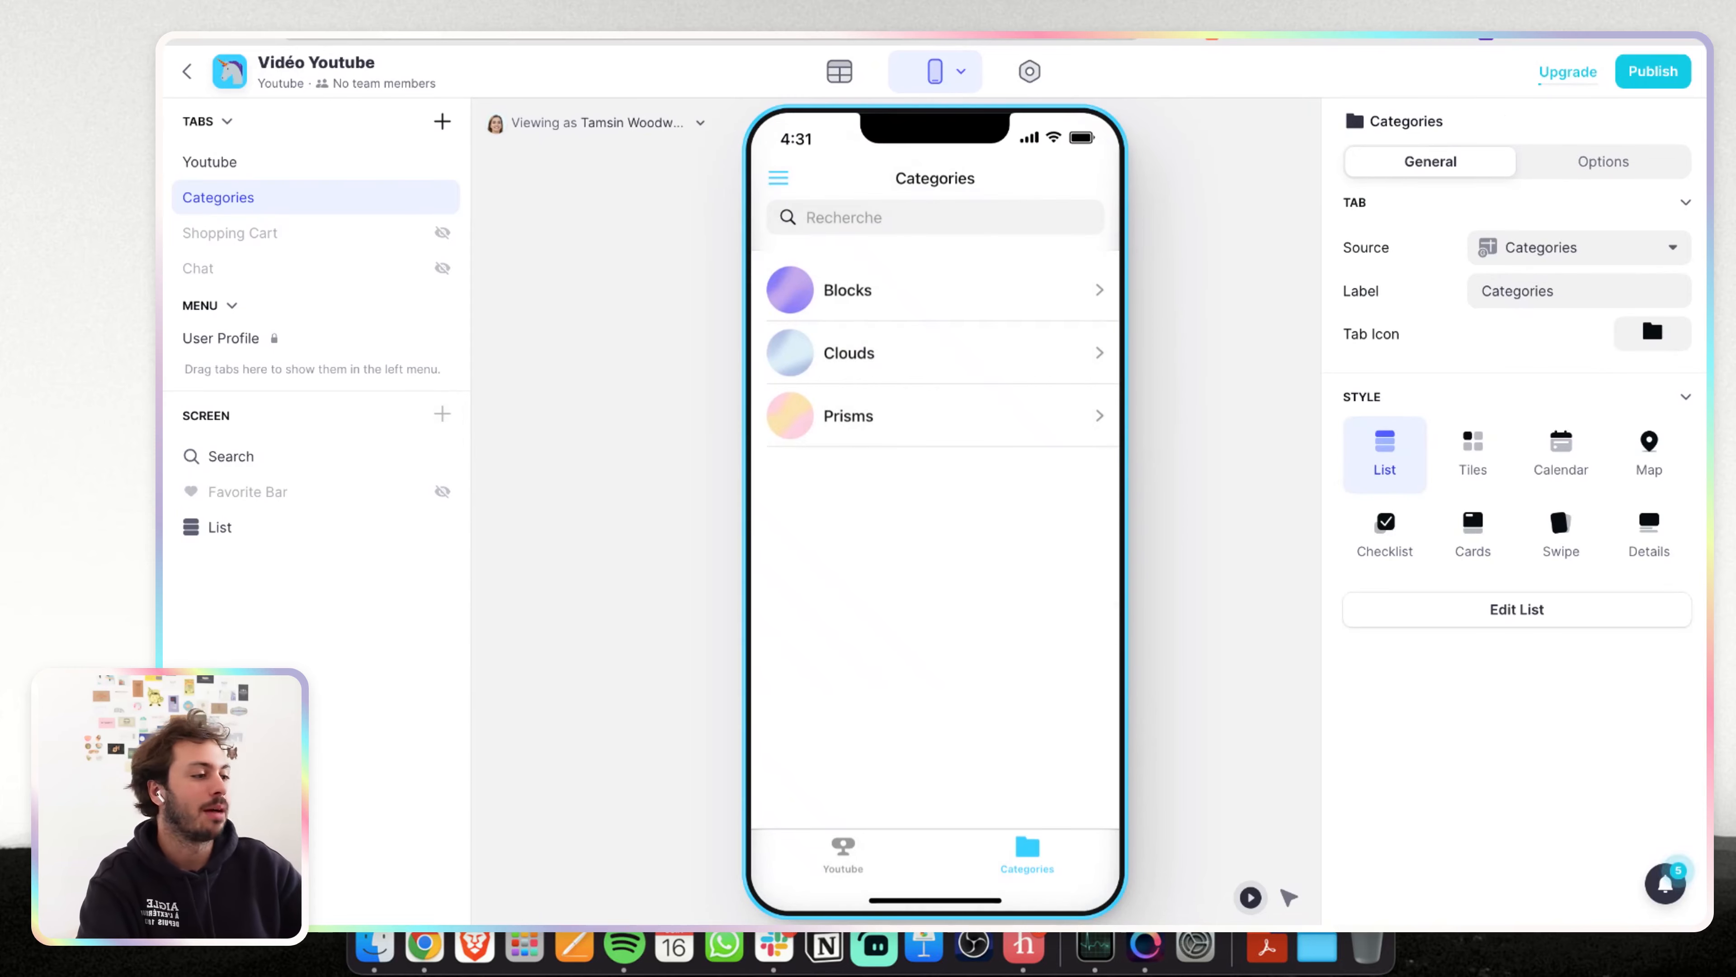